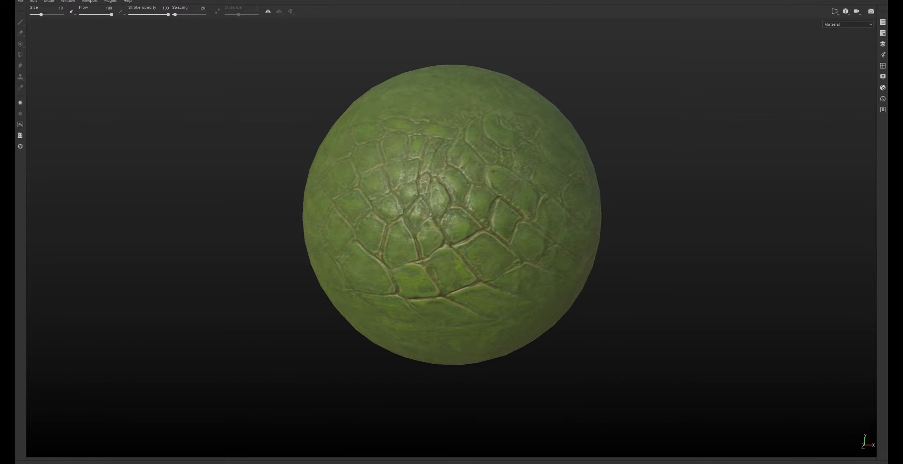
Step: Examine the finished green reptile-skin material on the sphere from several angles, distances and lighting directions
drag(609, 155, 508, 195)
scroll(508, 195, down, 1)
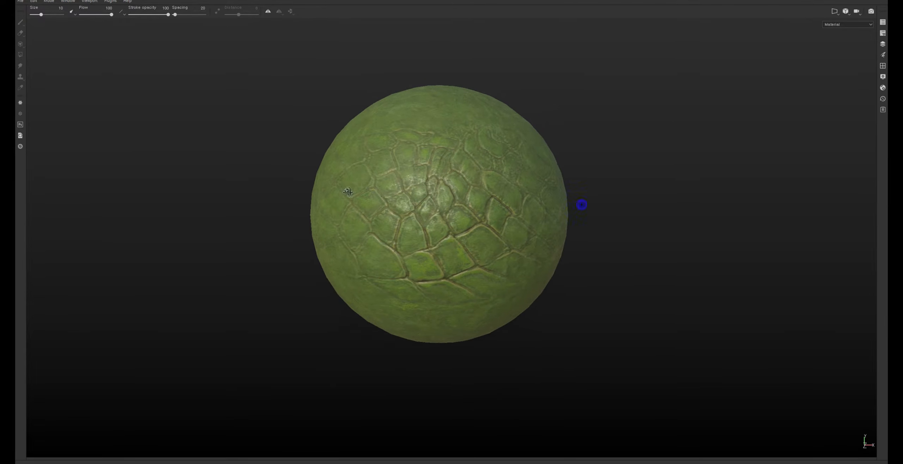
alt+drag(582, 203, 533, 215)
alt+middle_drag(51, 201, 372, 232)
alt+drag(399, 238, 601, 251)
alt+middle_drag(601, 250, 431, 94)
alt+right_drag(383, 194, 220, 192)
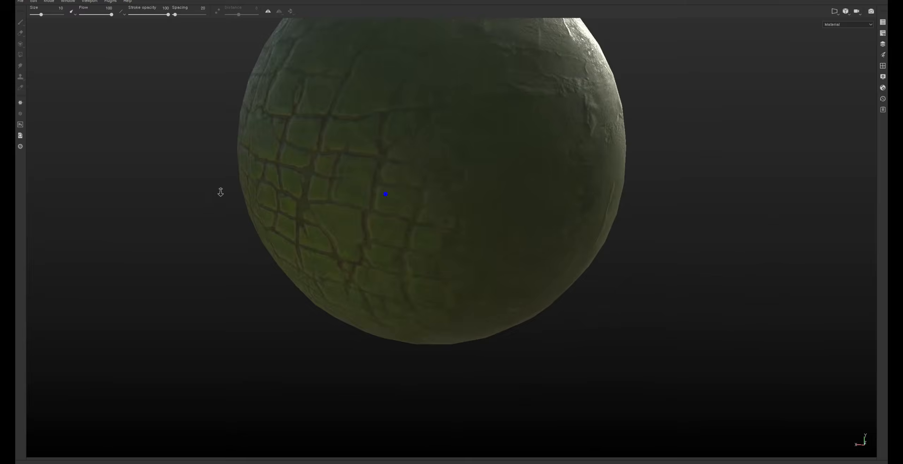
alt+drag(281, 178, 435, 163)
alt+middle_drag(327, 154, 443, 155)
shift+right_drag(438, 148, 547, 189)
alt+right_drag(548, 189, 601, 190)
alt+drag(656, 198, 160, 174)
scroll(671, 177, down, 1)
alt+drag(671, 177, 390, 173)
alt+right_drag(390, 169, 522, 226)
alt+middle_drag(510, 220, 470, 265)
alt+right_drag(455, 230, 486, 224)
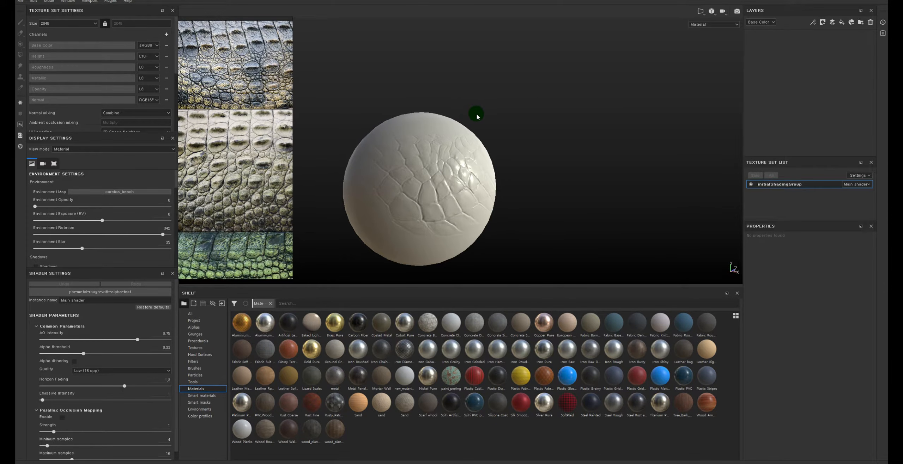
Step: Examine the sculpted scale cracks on the unpainted sphere from several angles
mouse_move(545, 113)
alt+mouse_down()
mouse_move(475, 146)
mouse_move(508, 105)
mouse_move(475, 161)
mouse_move(452, 107)
mouse_move(507, 177)
alt+mouse_up()
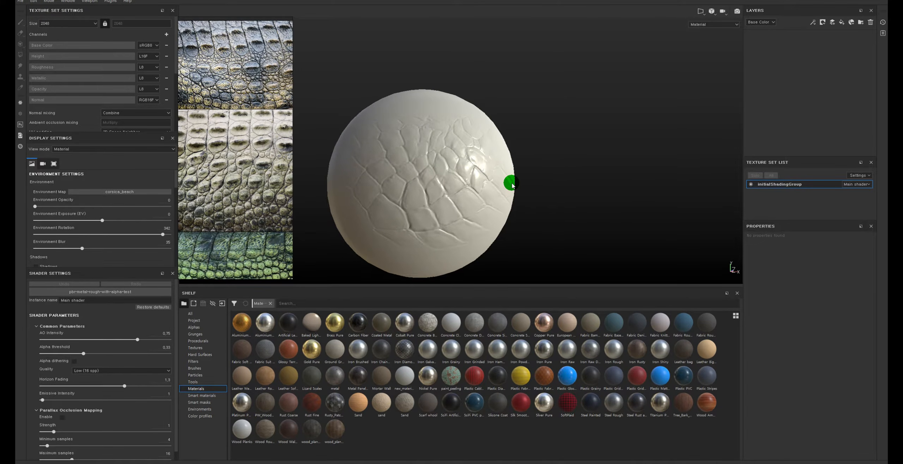
mouse_move(512, 186)
alt+mouse_down()
mouse_move(508, 165)
mouse_move(393, 107)
mouse_move(395, 117)
mouse_move(493, 139)
mouse_move(452, 145)
mouse_move(510, 156)
mouse_move(486, 225)
alt+mouse_up()
alt+right_drag(554, 186, 618, 161)
alt+drag(646, 172, 685, 170)
alt+middle_drag(550, 202, 550, 200)
alt+drag(578, 229, 575, 220)
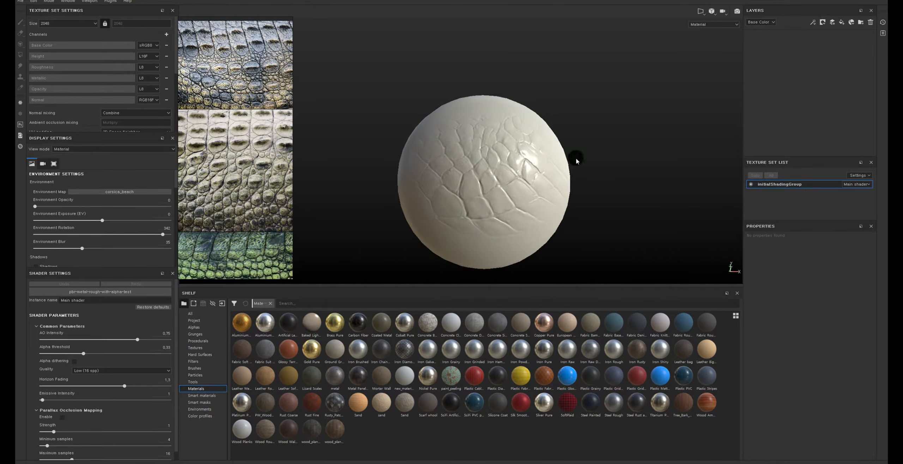
Step: Rotate the environment lighting around the unpainted sphere to about 185
alt+drag(569, 155, 494, 168)
alt+drag(617, 163, 406, 173)
alt+right_drag(531, 169, 426, 199)
alt+drag(423, 200, 522, 215)
alt+drag(454, 213, 575, 208)
alt+middle_drag(402, 227, 443, 222)
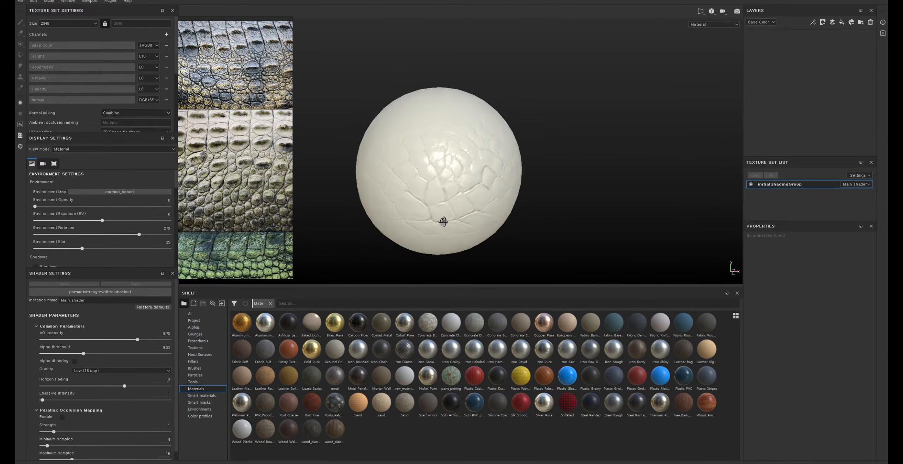
alt+drag(442, 224, 438, 200)
shift+right_drag(476, 220, 493, 232)
alt+middle_drag(492, 231, 483, 218)
alt+drag(482, 218, 480, 233)
alt+middle_drag(480, 231, 490, 222)
alt+right_drag(483, 225, 427, 217)
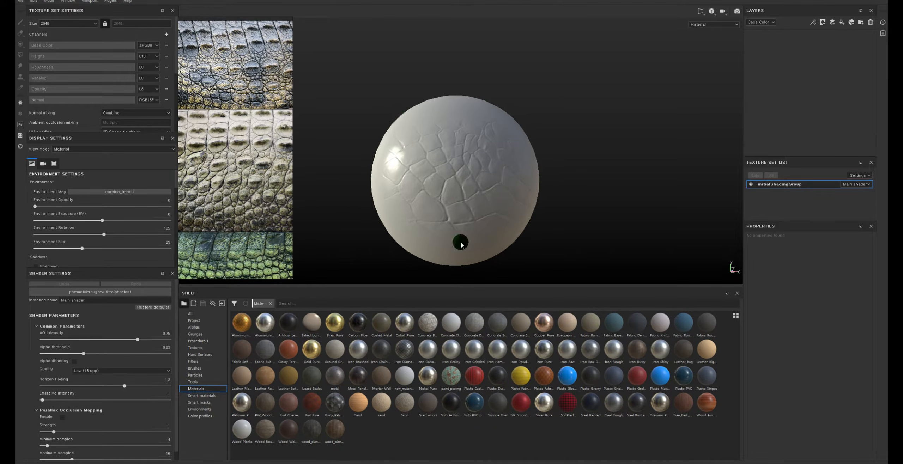
Step: Inspect the unpainted sphere's cracks and smooth areas under the rotated lighting
mouse_move(436, 104)
alt+mouse_down()
mouse_move(492, 148)
mouse_move(416, 184)
mouse_move(189, 113)
mouse_move(60, 116)
mouse_move(301, 162)
mouse_move(500, 115)
mouse_move(426, 111)
mouse_move(434, 113)
mouse_move(437, 90)
alt+mouse_up()
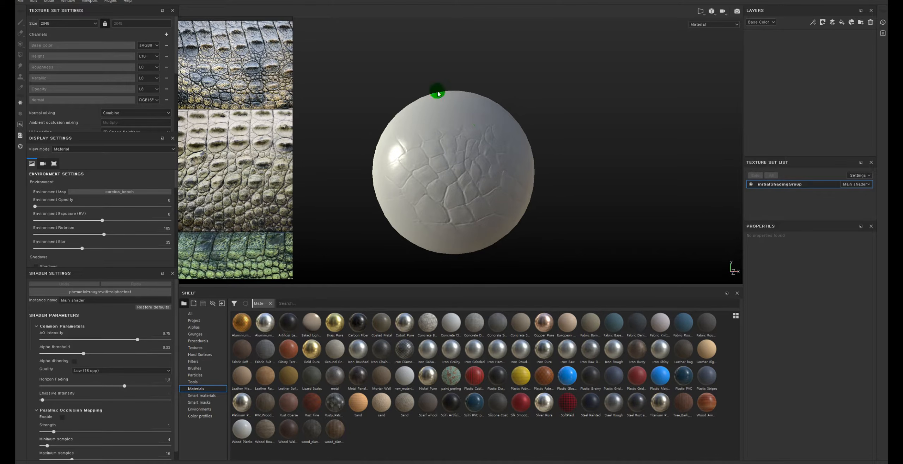
mouse_move(572, 177)
alt+mouse_down()
mouse_move(242, 194)
mouse_move(562, 209)
mouse_move(540, 131)
alt+mouse_up()
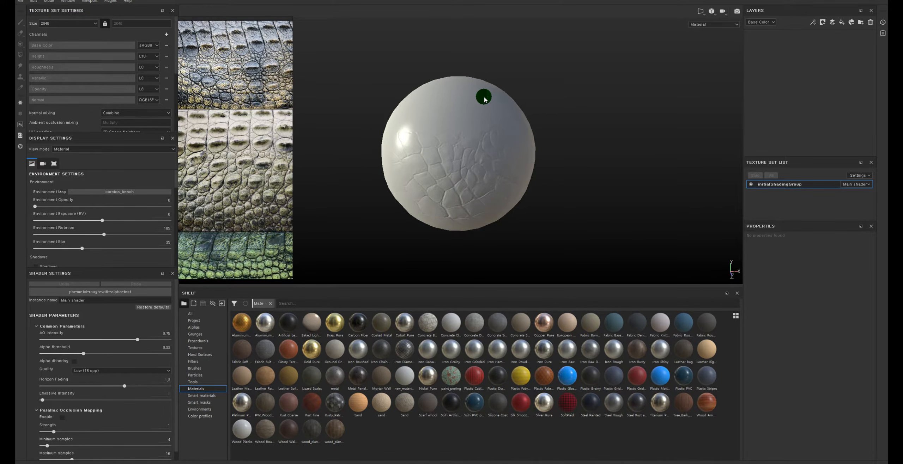
alt+drag(495, 167, 375, 173)
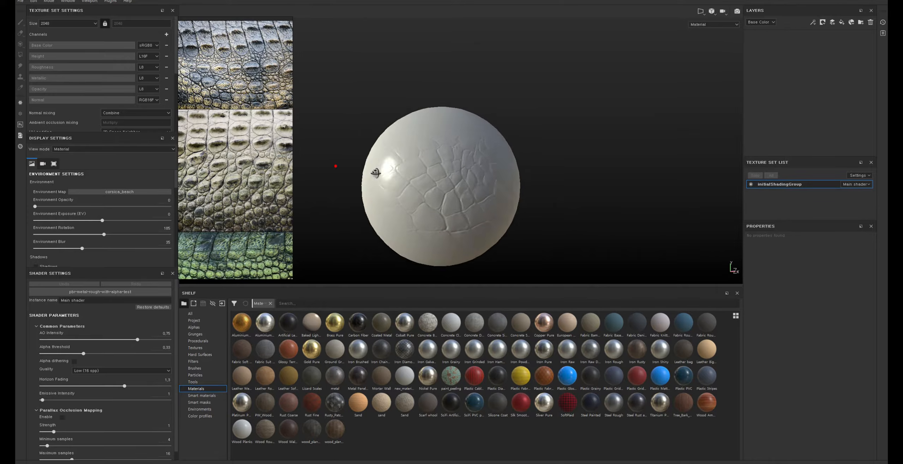
alt+right_drag(375, 172, 455, 182)
alt+drag(458, 180, 500, 188)
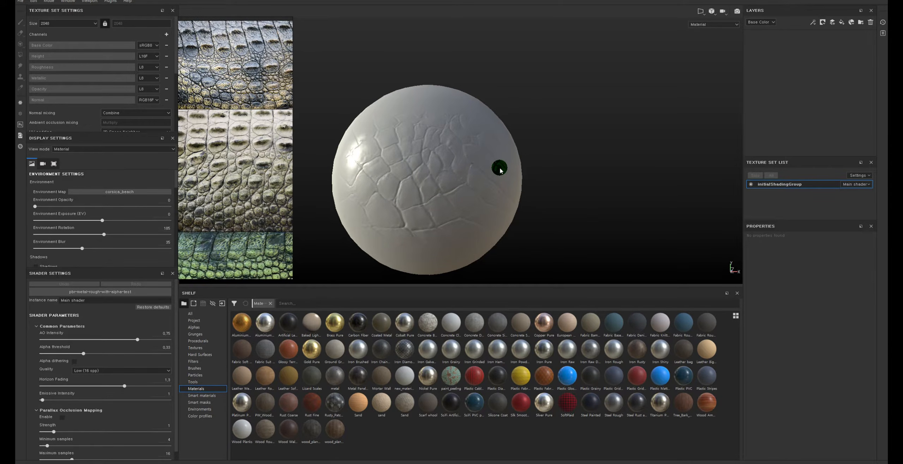
mouse_move(492, 152)
alt+mouse_down()
mouse_move(501, 143)
mouse_move(496, 158)
alt+mouse_up()
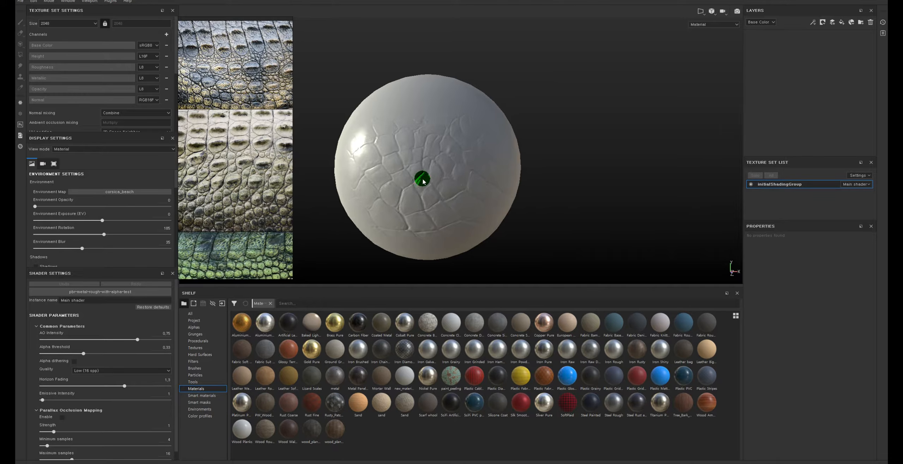
alt+drag(469, 166, 467, 160)
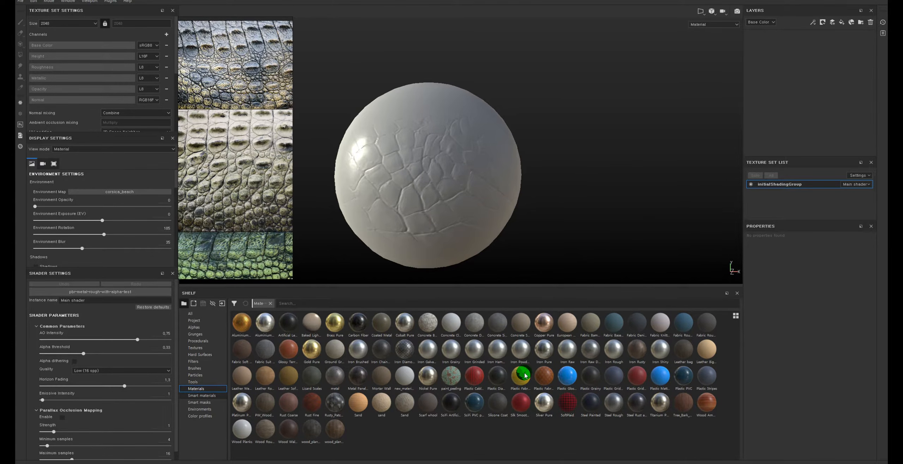
Step: Show the smart materials in the shelf
click(202, 395)
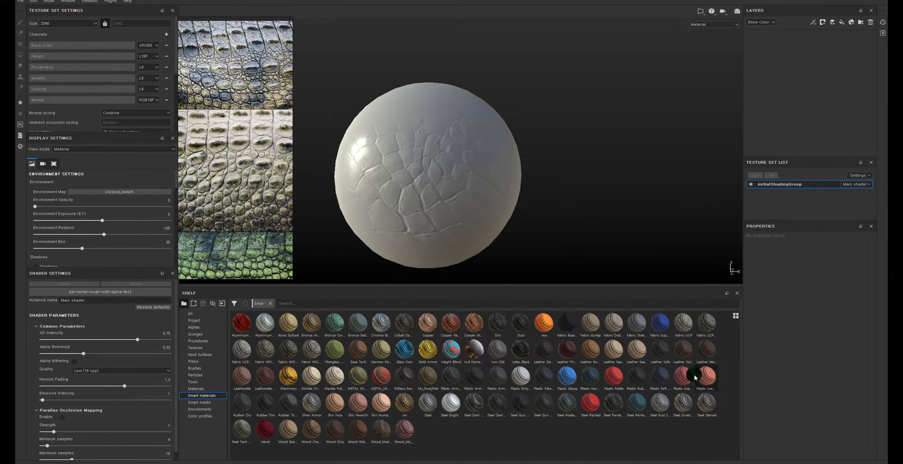
mouse_move(651, 394)
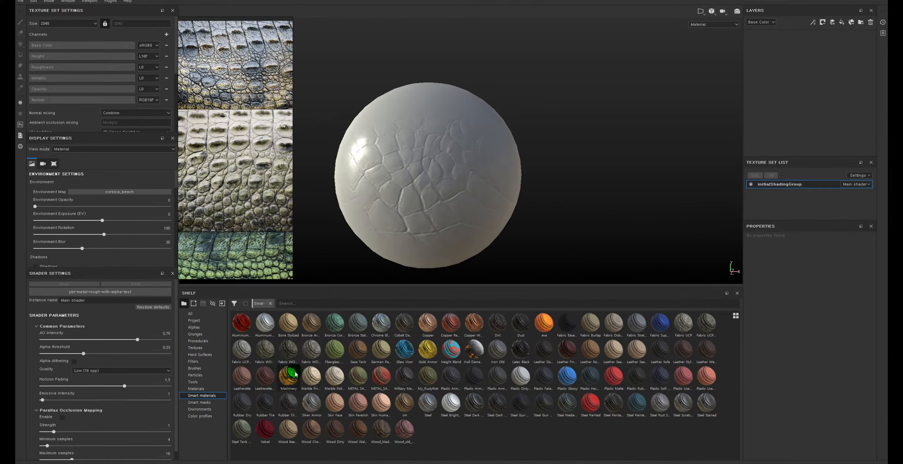
click(411, 304)
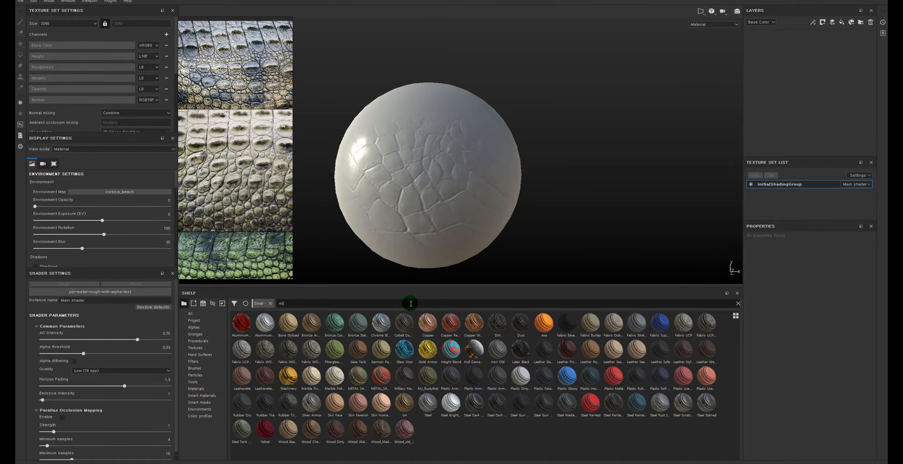
text(mil)
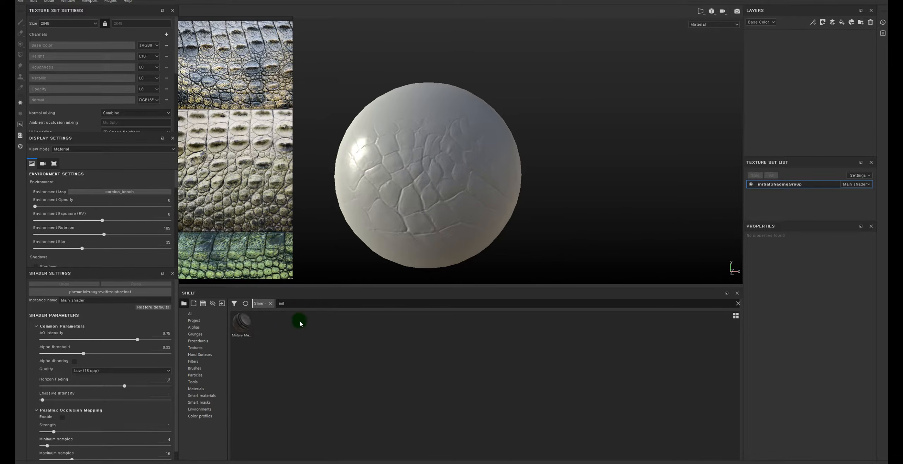
key(BackSpace)
key(BackSpace)
key(BackSpace)
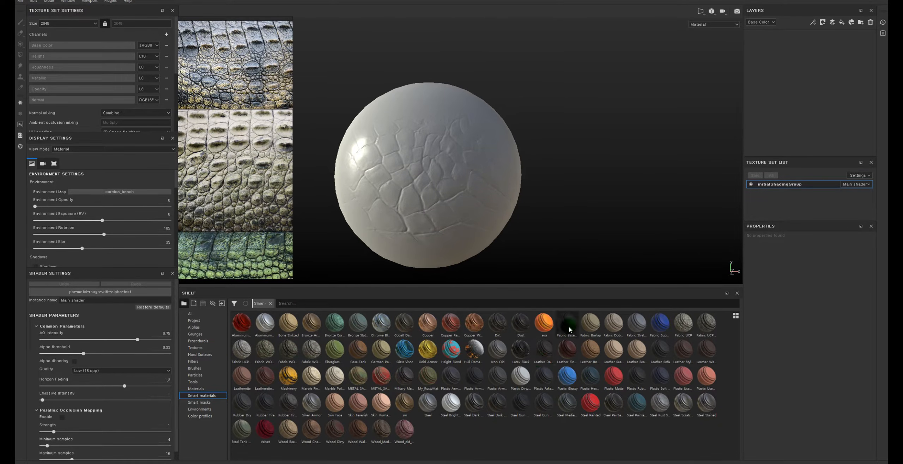
Step: Add the Military Metal smart material to the layer stack and enlarge the texture set settings to reveal the mesh maps
click(404, 377)
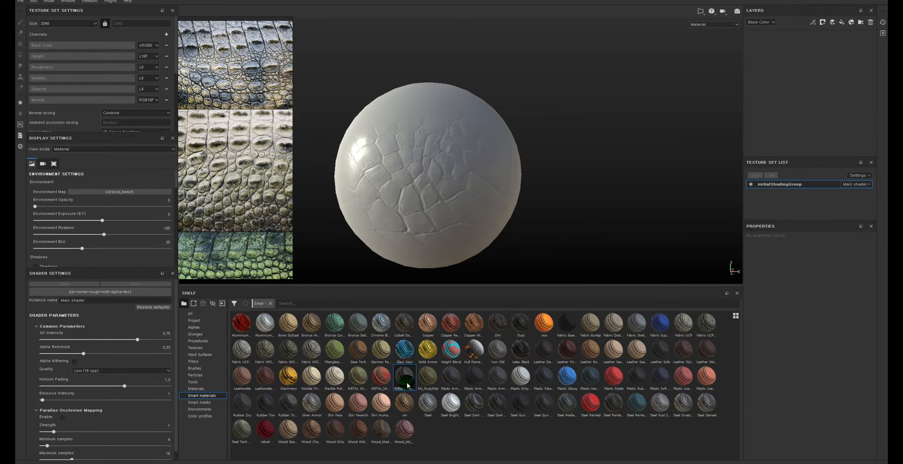
drag(403, 378, 829, 107)
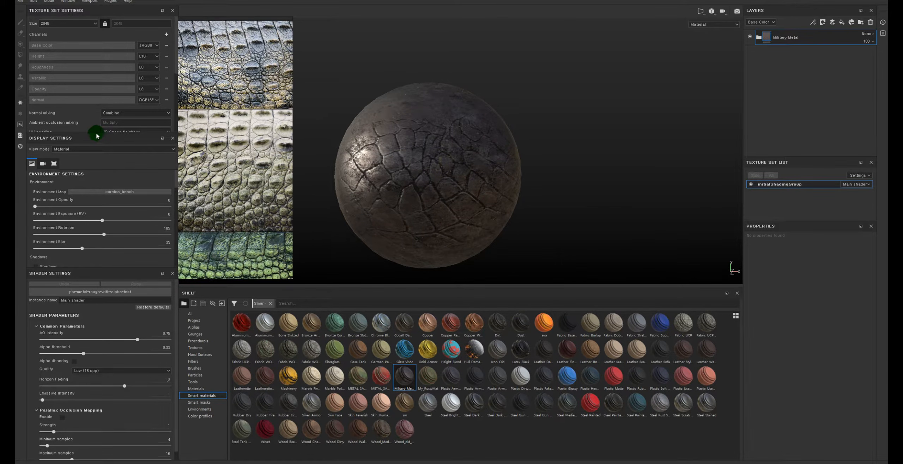
drag(94, 133, 95, 187)
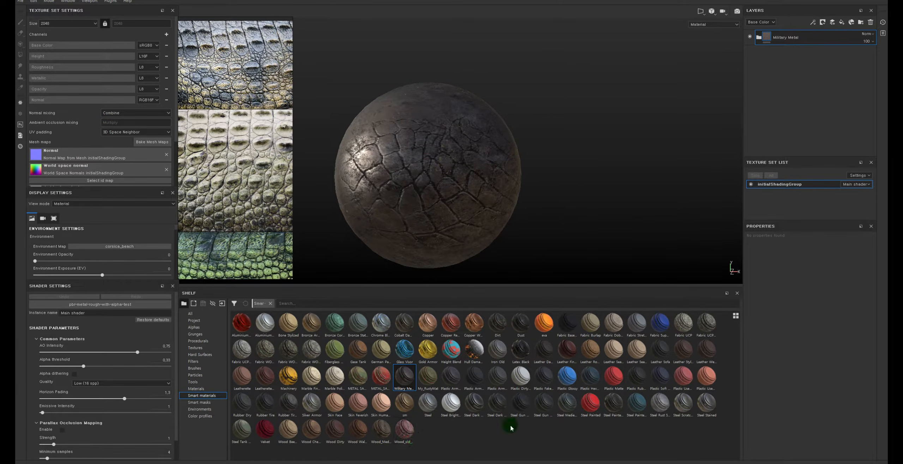
Step: Add the Leather Stylized smart material beneath Military Metal, and Bone Stylized beneath Leather Stylized
click(545, 351)
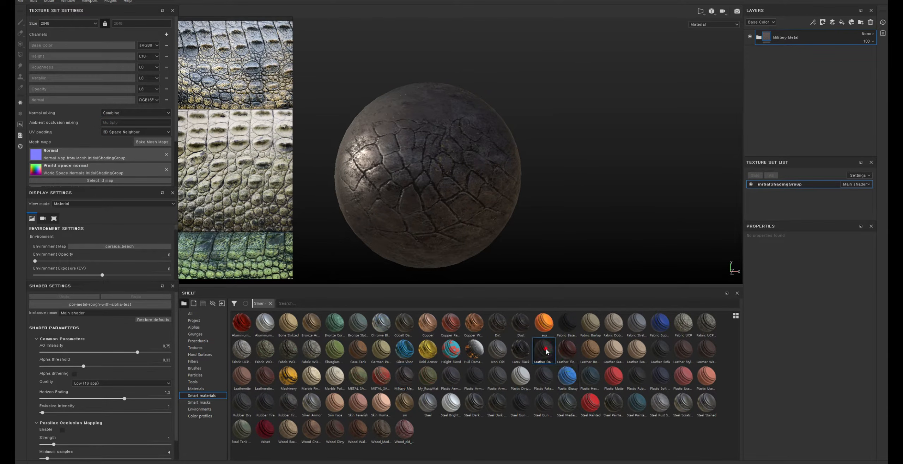
click(683, 355)
mouse_move(684, 355)
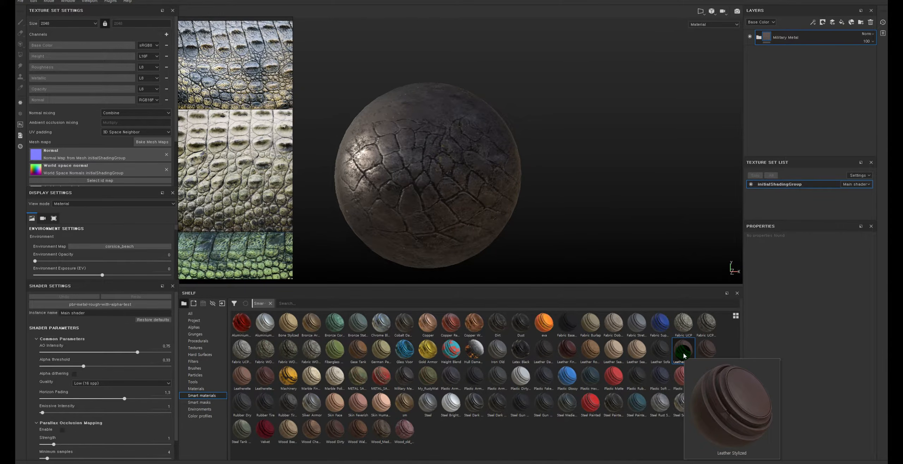
drag(683, 355, 840, 95)
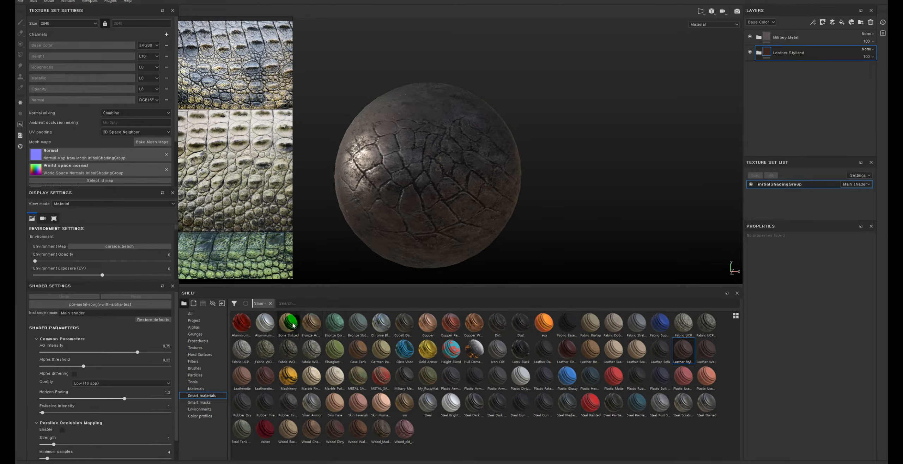
drag(292, 325, 794, 54)
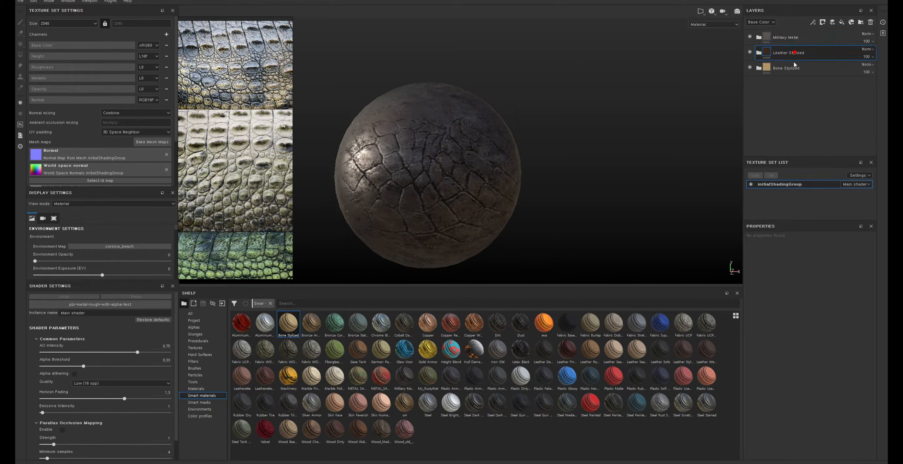
click(793, 64)
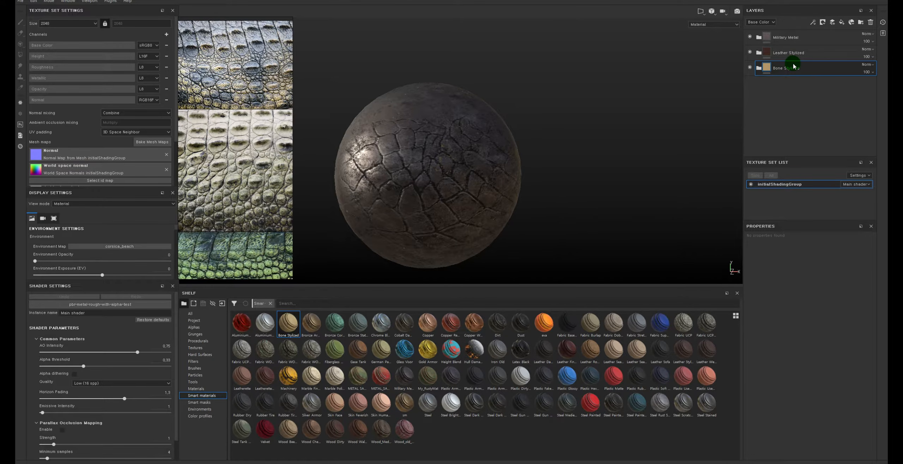
Step: Hide the Military Metal layer and compare Leather Stylized with Bone Stylized on the sphere
click(747, 36)
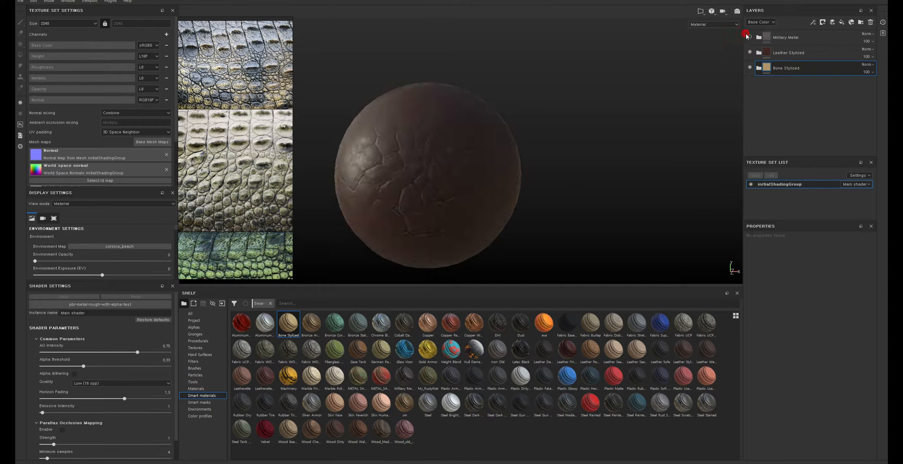
mouse_move(539, 165)
alt+mouse_down()
mouse_move(548, 117)
mouse_move(516, 121)
mouse_move(540, 123)
alt+mouse_up()
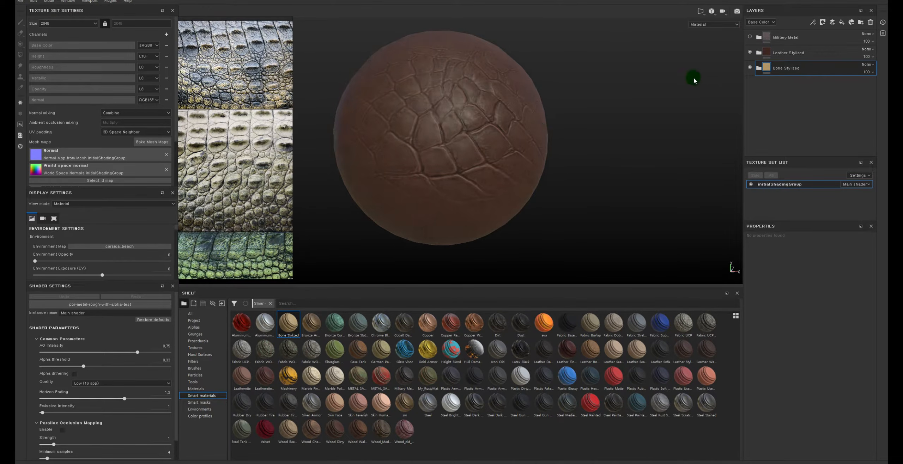
click(750, 52)
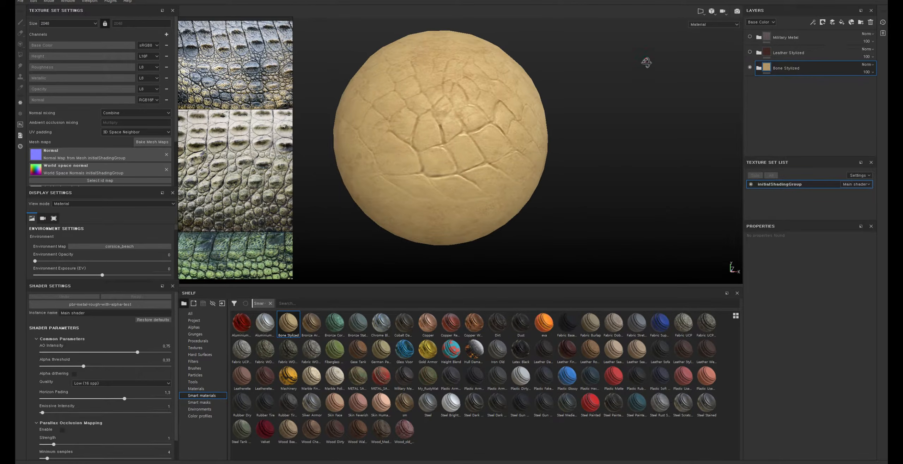
click(749, 52)
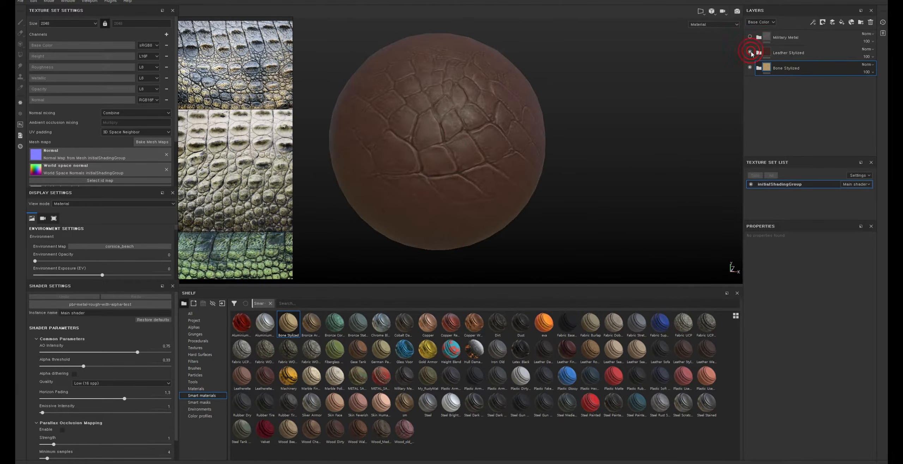
click(769, 57)
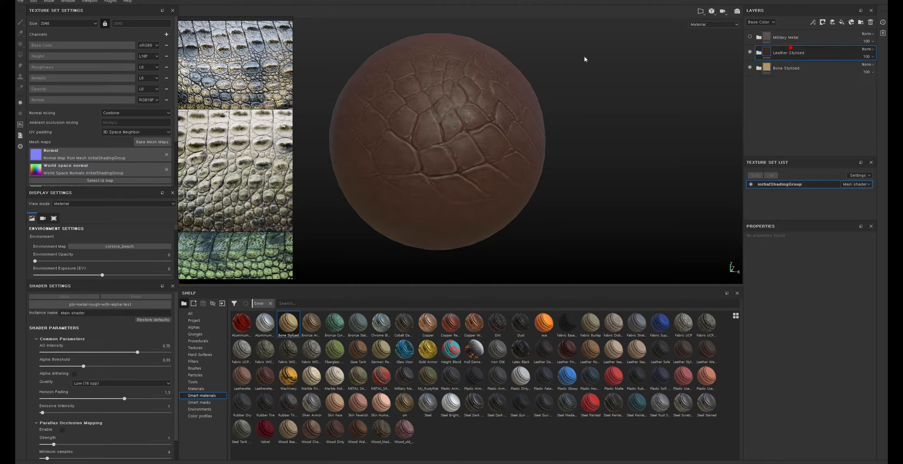
alt+right_drag(529, 68, 555, 164)
mouse_move(555, 164)
alt+mouse_down()
mouse_move(456, 153)
mouse_move(483, 141)
mouse_move(520, 167)
mouse_move(426, 167)
mouse_move(463, 171)
mouse_move(456, 196)
alt+mouse_up()
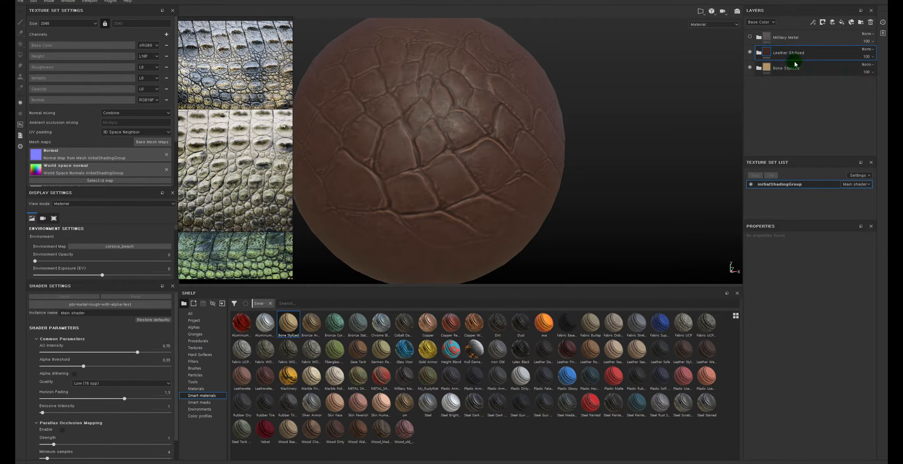
Step: Hide the Leather Stylized layer and examine Bone Stylized on the cracked and smooth sides of the sphere
click(750, 52)
click(786, 68)
alt+drag(691, 80, 485, 137)
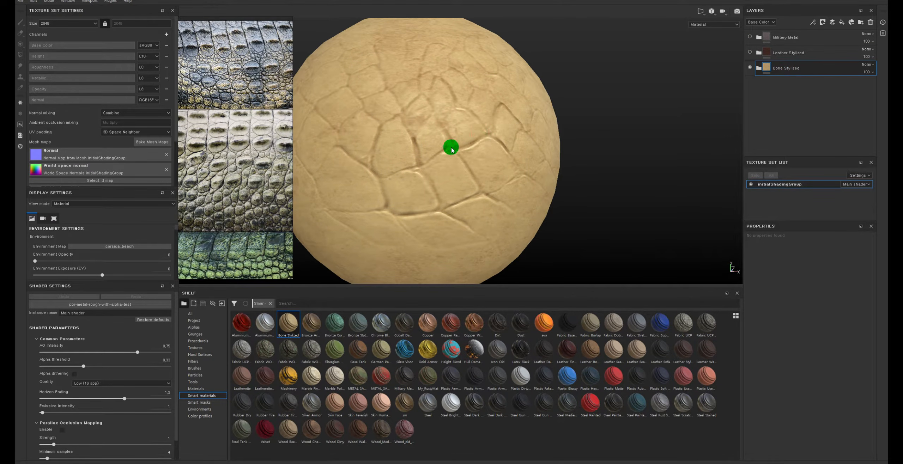
click(749, 52)
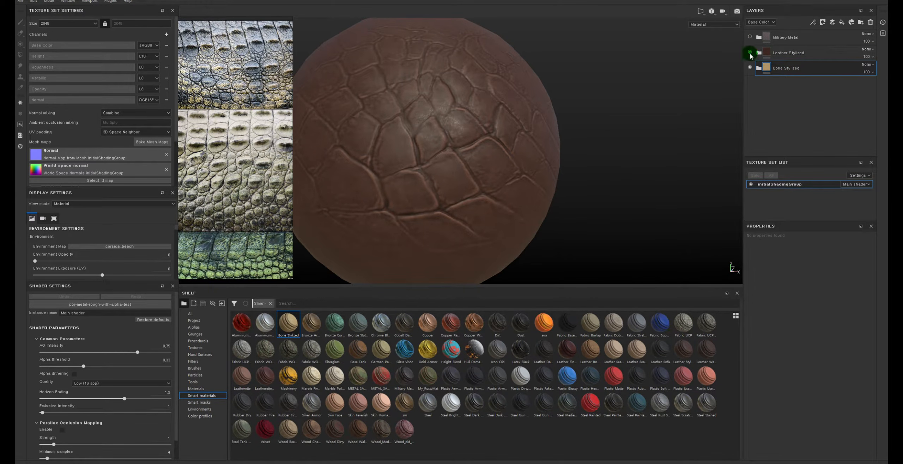
click(750, 53)
alt+drag(453, 165, 553, 162)
alt+right_drag(568, 164, 439, 129)
alt+middle_drag(439, 129, 518, 111)
alt+right_drag(518, 111, 409, 139)
alt+drag(409, 139, 404, 108)
alt+right_drag(404, 108, 655, 111)
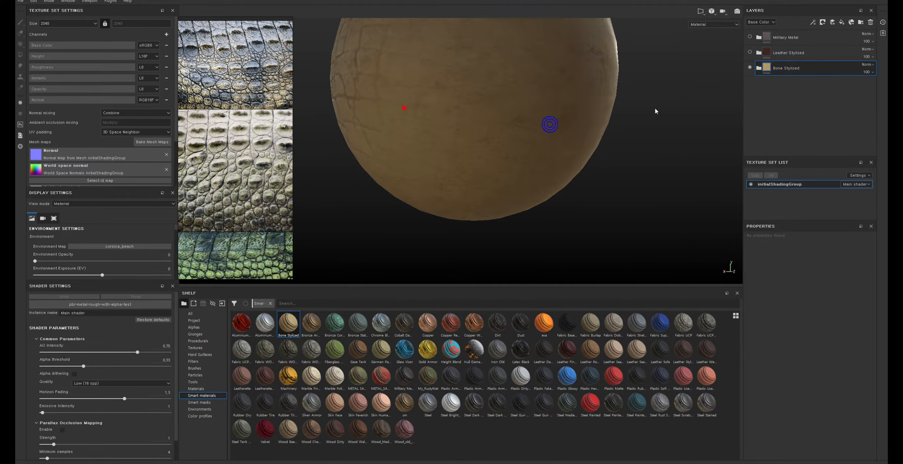
Step: Inspect the Bone Stylized surface detail around the sphere under different environment lighting directions
alt+drag(501, 118, 594, 117)
alt+right_drag(587, 115, 449, 131)
alt+middle_drag(449, 132, 494, 125)
shift+right_drag(457, 123, 501, 131)
alt+drag(601, 133, 506, 103)
alt+middle_drag(508, 103, 426, 153)
alt+drag(442, 145, 395, 158)
shift+right_drag(518, 116, 492, 145)
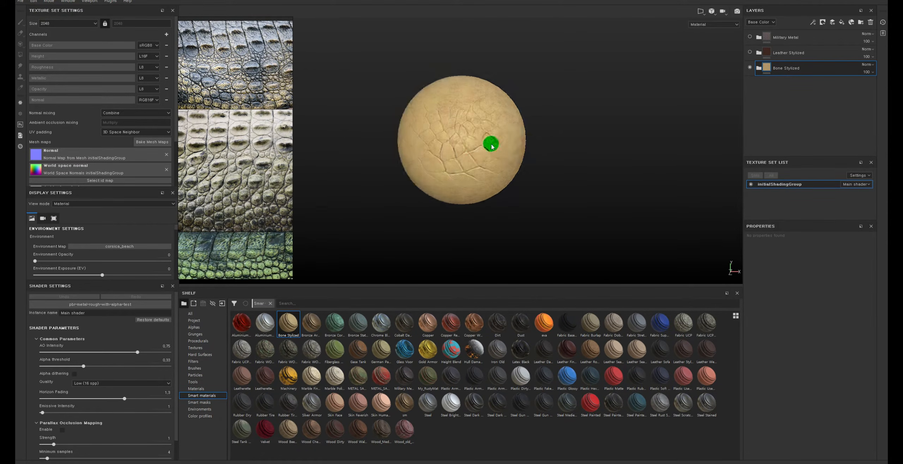
alt+middle_drag(491, 144, 469, 142)
alt+drag(488, 143, 485, 150)
alt+right_drag(473, 146, 484, 146)
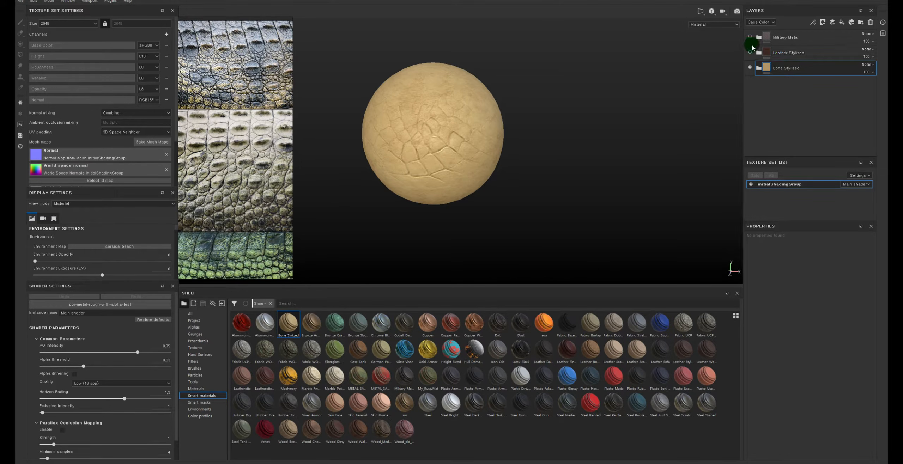
Step: Show the Leather Stylized material at the top of the layer stack and rename it base
click(750, 53)
drag(786, 53, 790, 38)
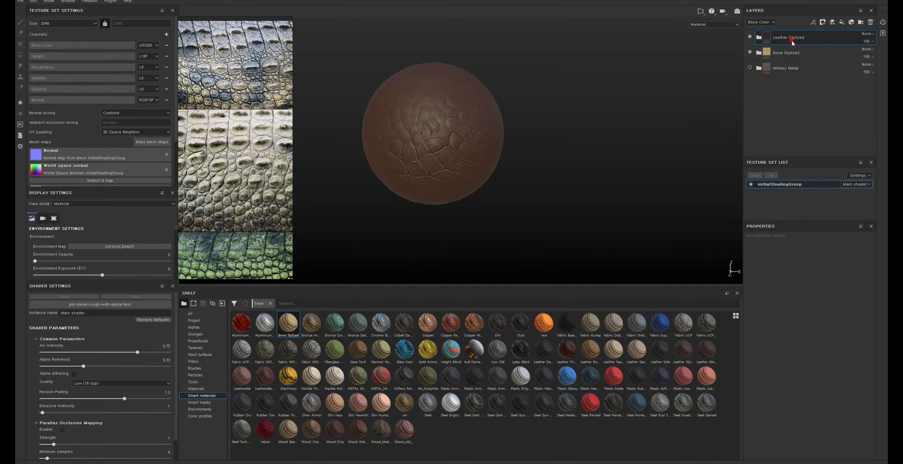
double_click(797, 38)
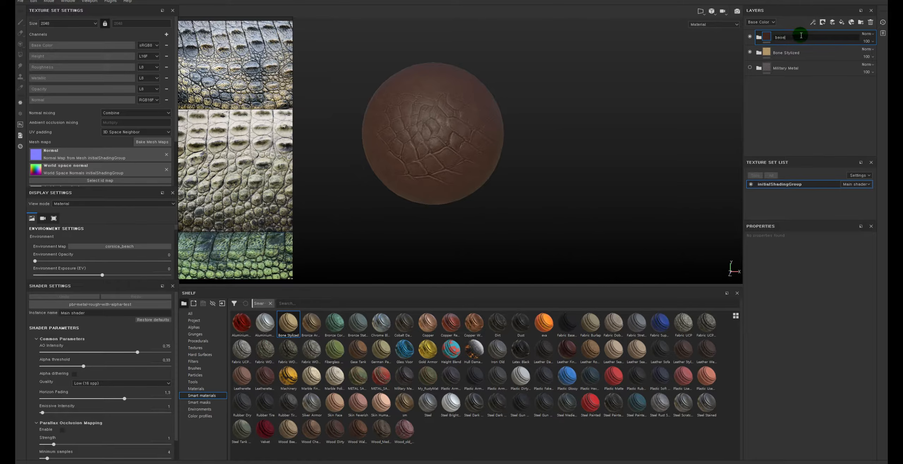
key(Return)
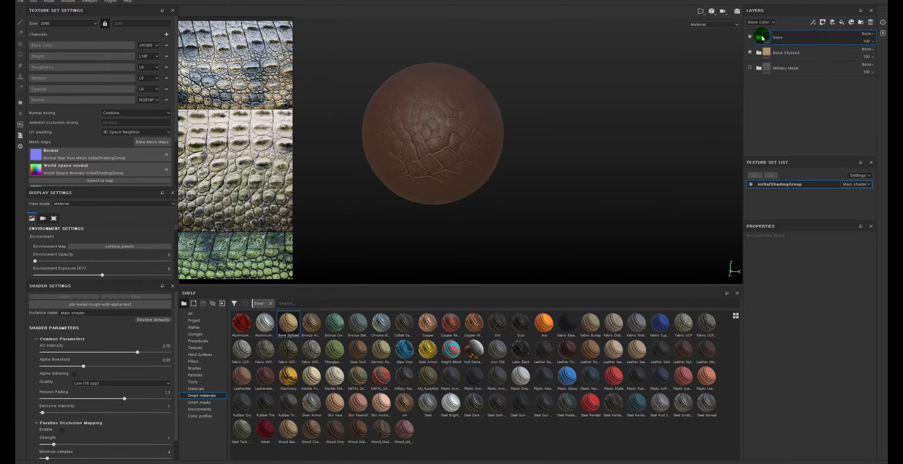
Step: Place the base folder below the other materials and hide its AO Cavity, Curvature and Darker Touch layers
drag(762, 38, 759, 68)
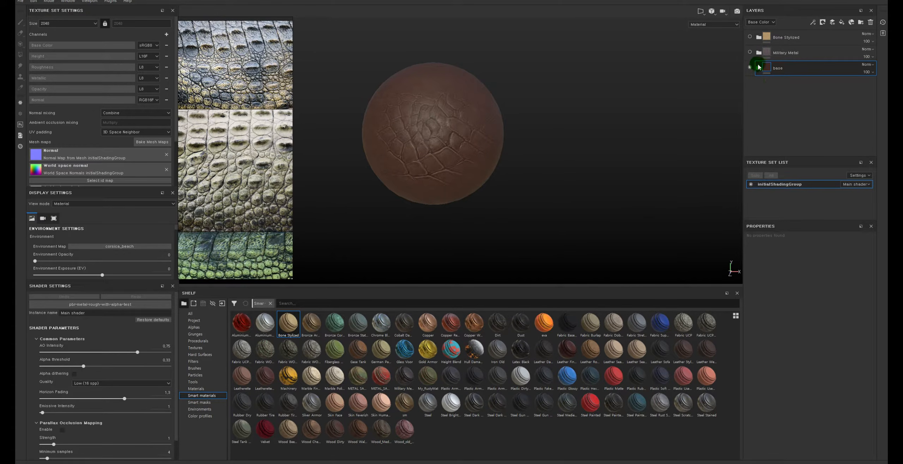
click(759, 68)
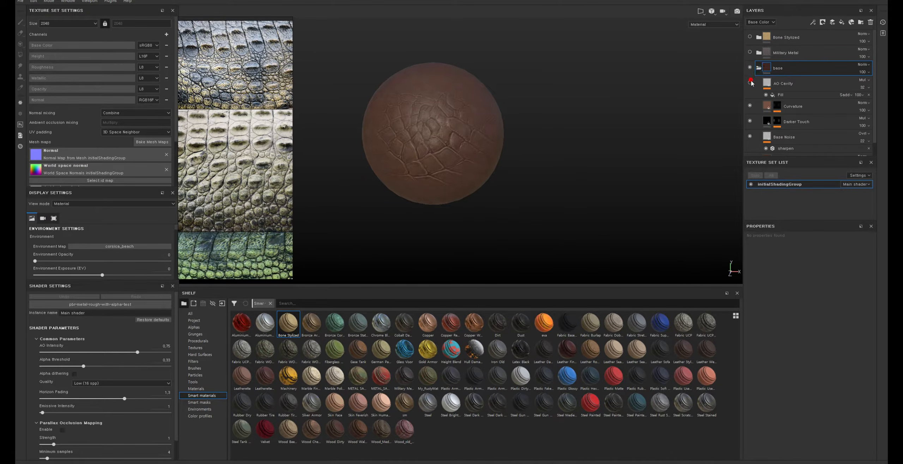
click(749, 121)
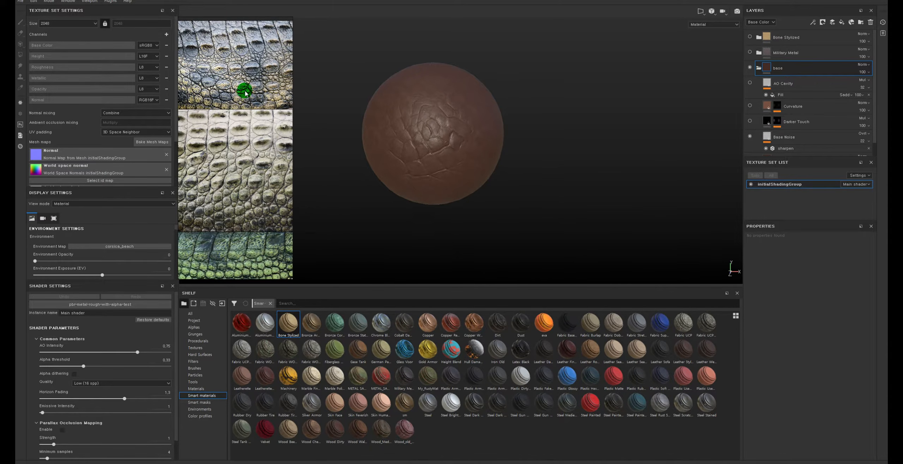
Step: Examine the scale patterns and colours in the three crocodile skin reference photos
scroll(245, 91, up, 5)
scroll(245, 91, down, 2)
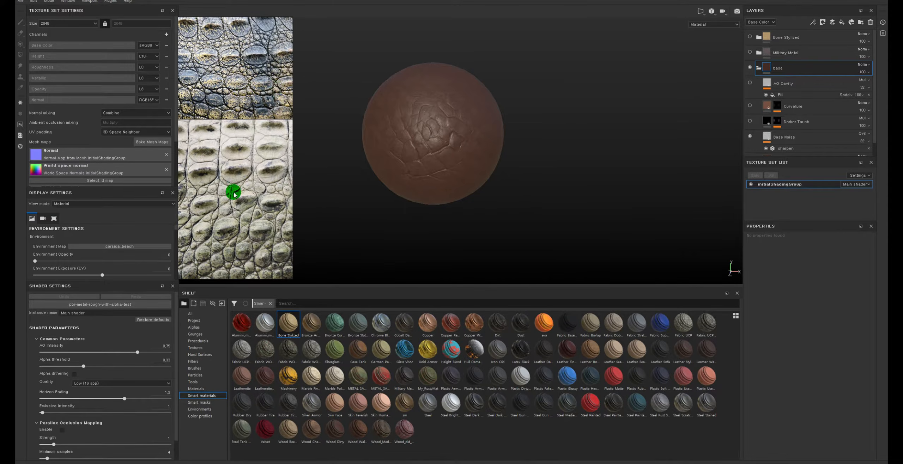
scroll(234, 193, down, 2)
middle_drag(234, 194, 242, 95)
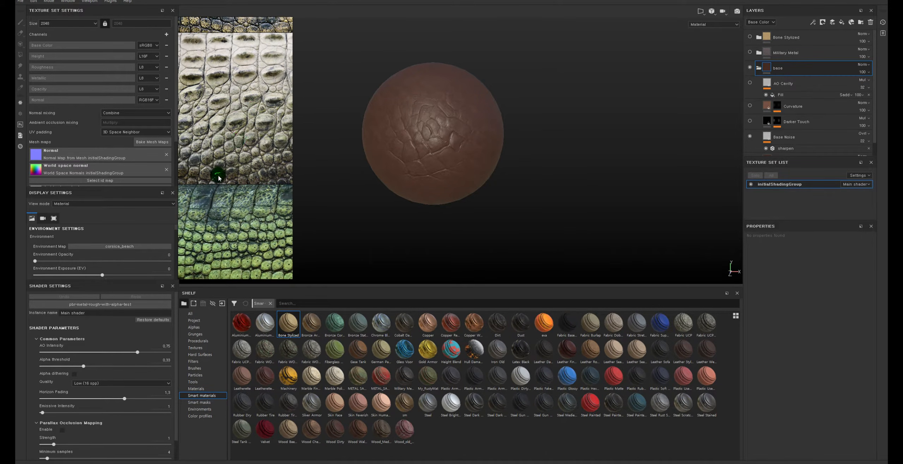
mouse_move(234, 181)
middle_down()
mouse_move(248, 67)
mouse_move(233, 215)
middle_up()
mouse_move(241, 61)
middle_down()
mouse_move(238, 170)
mouse_move(263, 113)
middle_up()
scroll(245, 101, up, 5)
scroll(245, 104, down, 4)
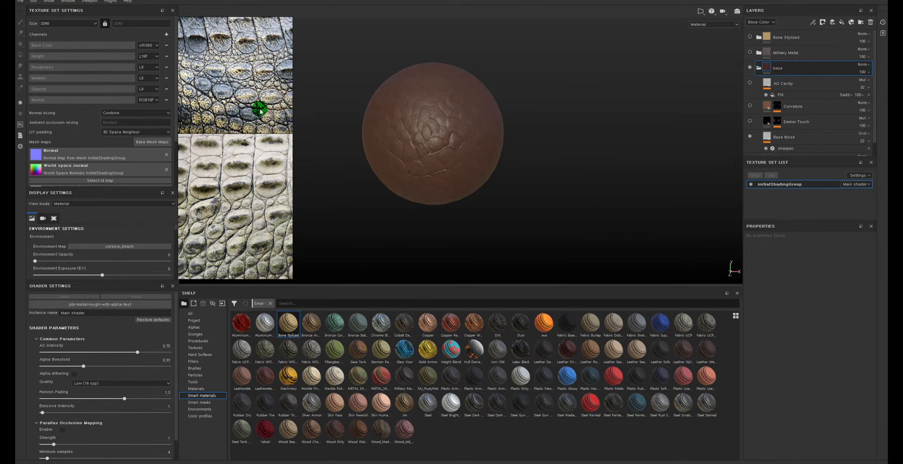
middle_drag(243, 233, 242, 97)
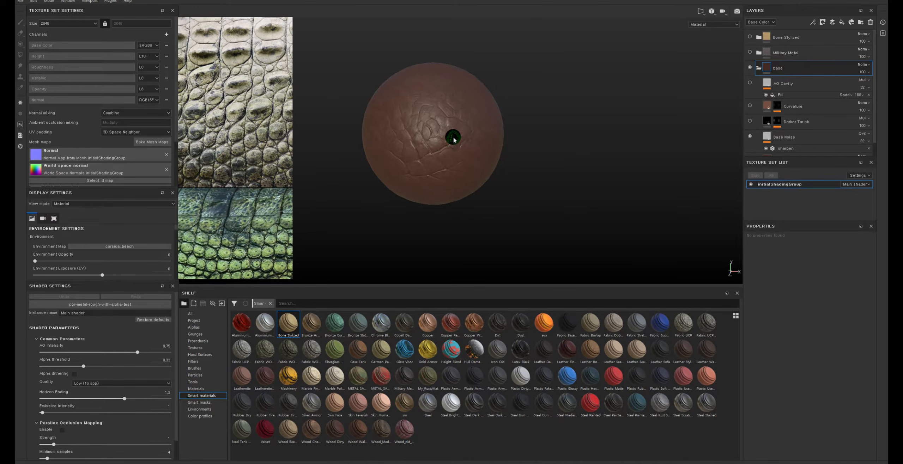
Step: Hide the Base Noise layer inside the base folder to isolate the plain base colour on the sphere
alt+drag(444, 90, 482, 109)
alt+right_drag(444, 79, 502, 186)
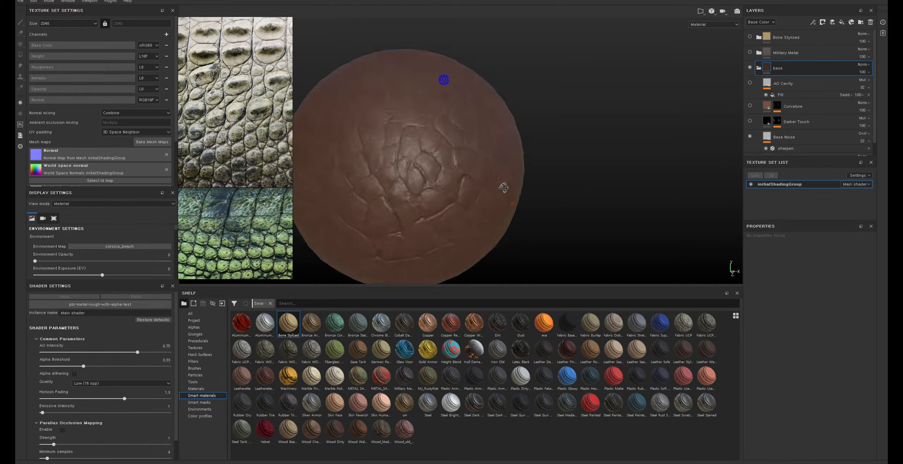
alt+drag(512, 204, 503, 186)
alt+middle_drag(502, 186, 543, 137)
alt+right_drag(528, 145, 506, 145)
alt+drag(526, 145, 520, 169)
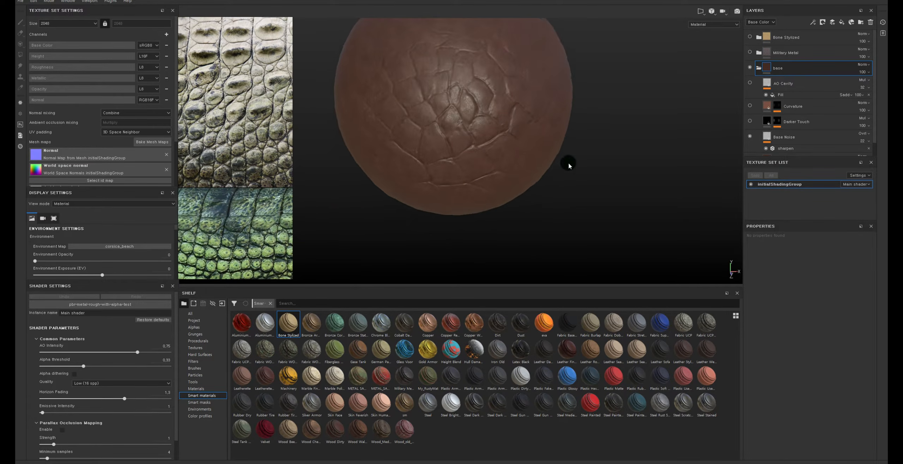
alt+middle_drag(568, 163, 550, 176)
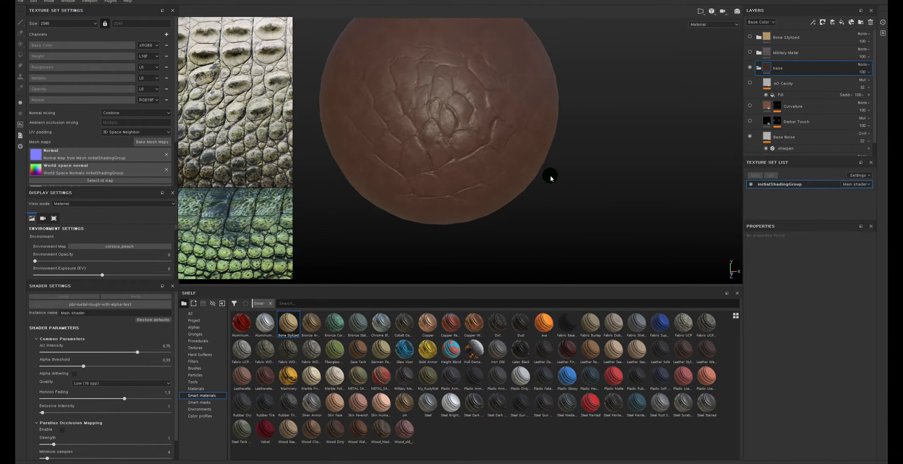
click(750, 136)
click(783, 137)
scroll(819, 136, down, 1)
click(763, 122)
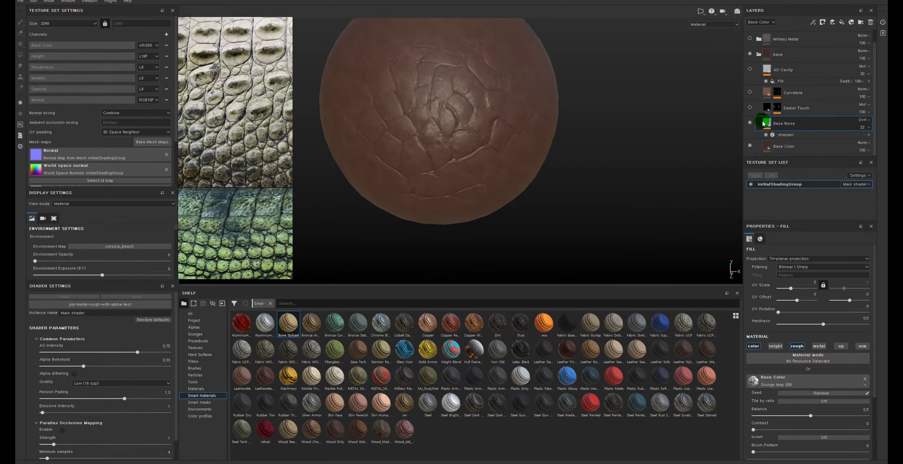
Step: Change the Base Color layer's colour to an olive green sampled from the reptile skin reference
drag(784, 155, 783, 157)
click(784, 159)
right_click(785, 160)
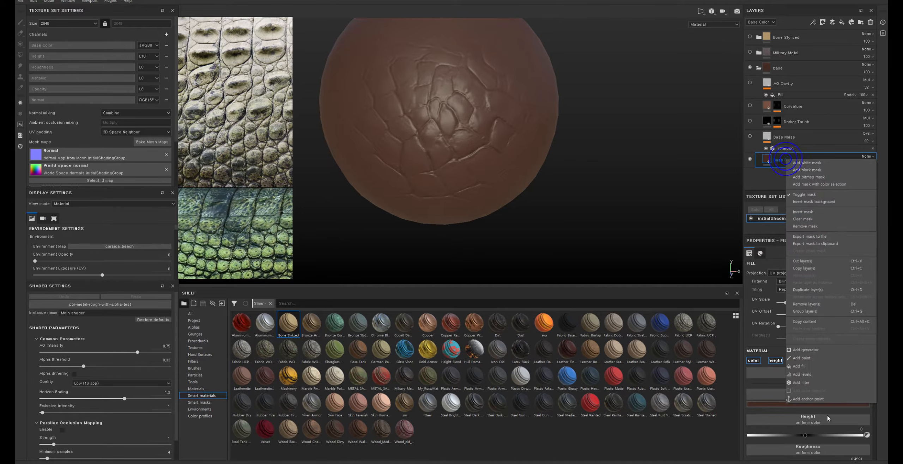
click(760, 401)
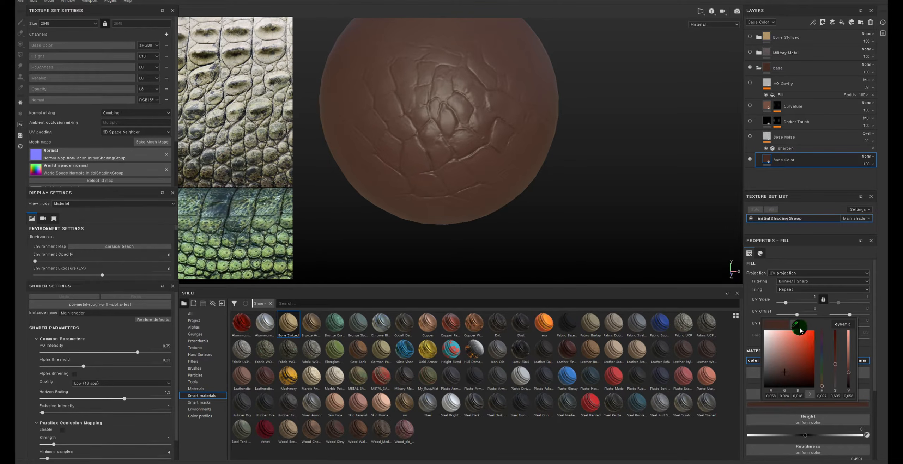
click(796, 326)
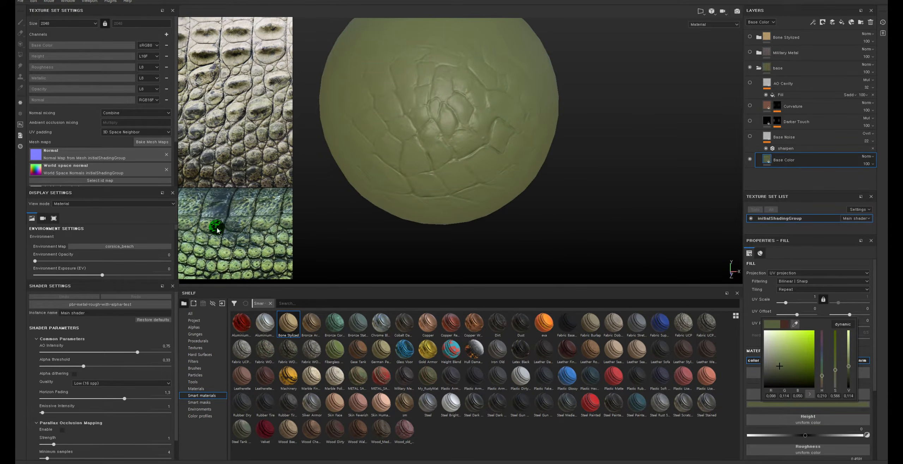
Step: Add an HSL Perceptive filter to the Base Color layer
right_click(764, 164)
right_click(765, 163)
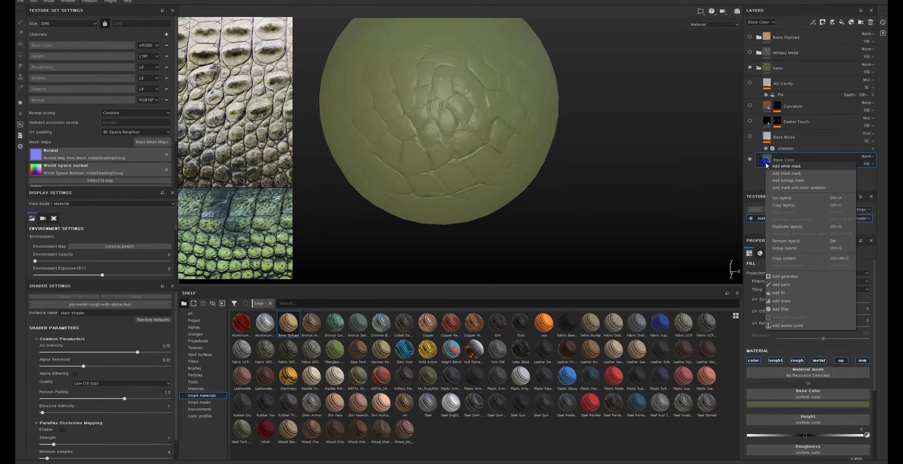
click(788, 311)
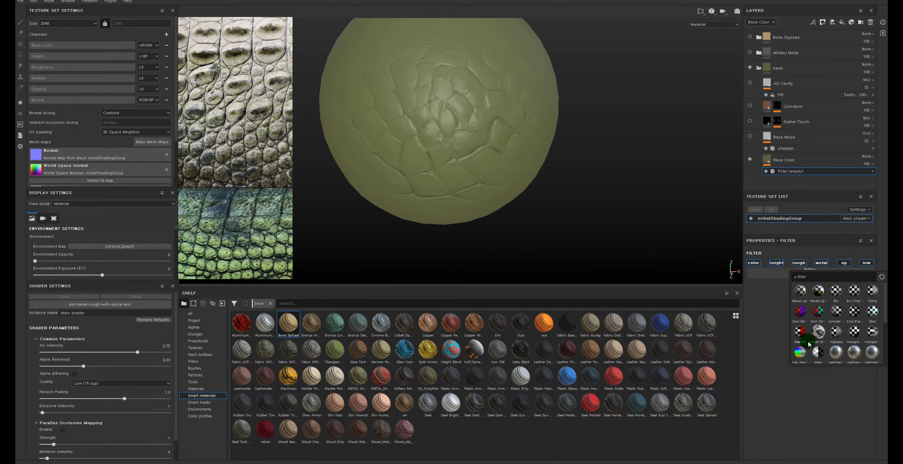
click(800, 353)
scroll(591, 189, down, 3)
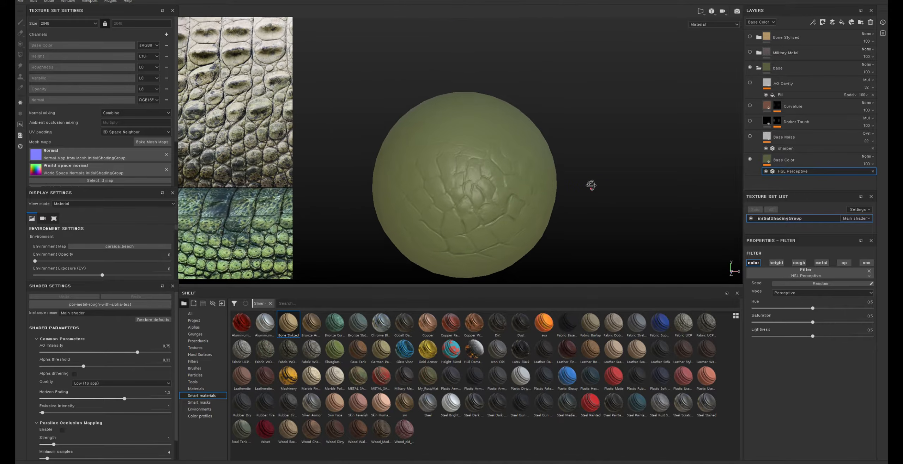
Step: Set the HSL Perceptive filter's hue to 0.49, saturation to 0.6 and lightness to 0.42
click(813, 309)
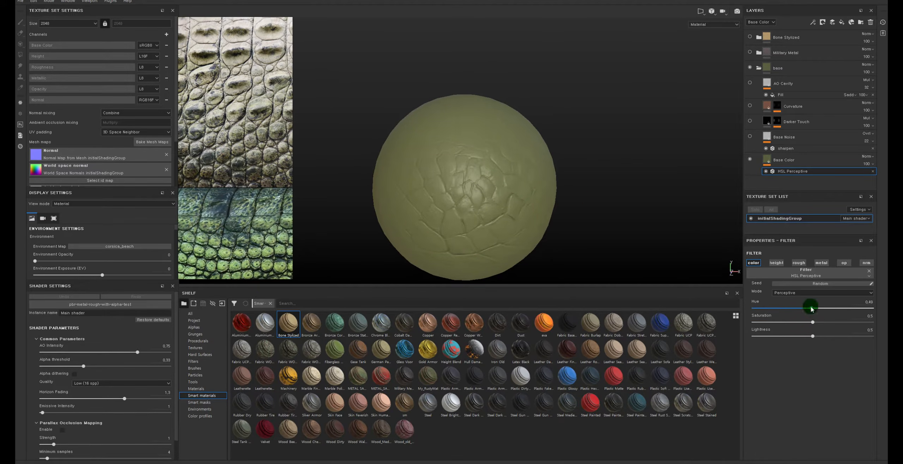
click(813, 322)
drag(813, 324, 804, 338)
click(808, 339)
click(816, 323)
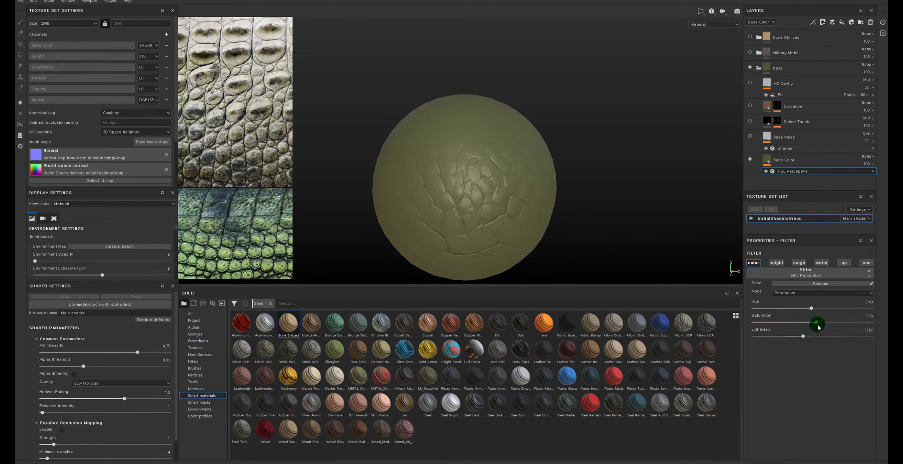
alt+drag(569, 217, 550, 221)
alt+right_drag(549, 220, 538, 171)
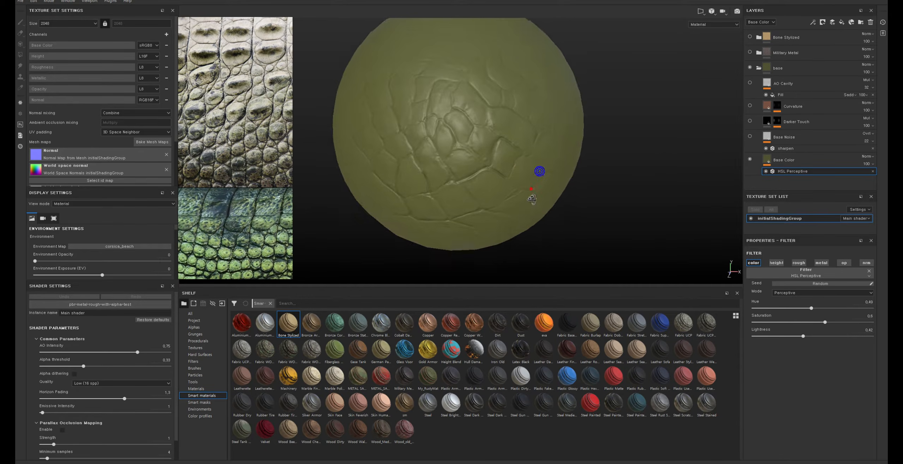
Step: Shift the HSL Perceptive filter's hue to 0.55 for a stronger green
click(812, 308)
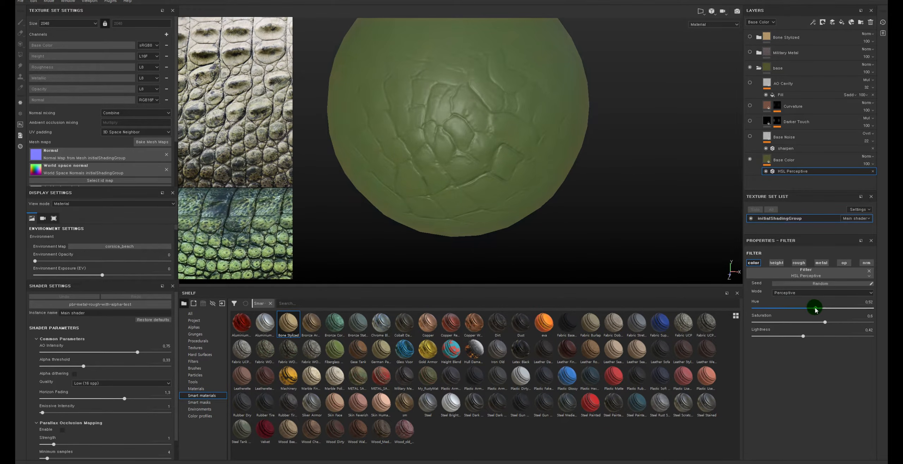
alt+right_drag(601, 203, 621, 198)
click(825, 322)
click(816, 308)
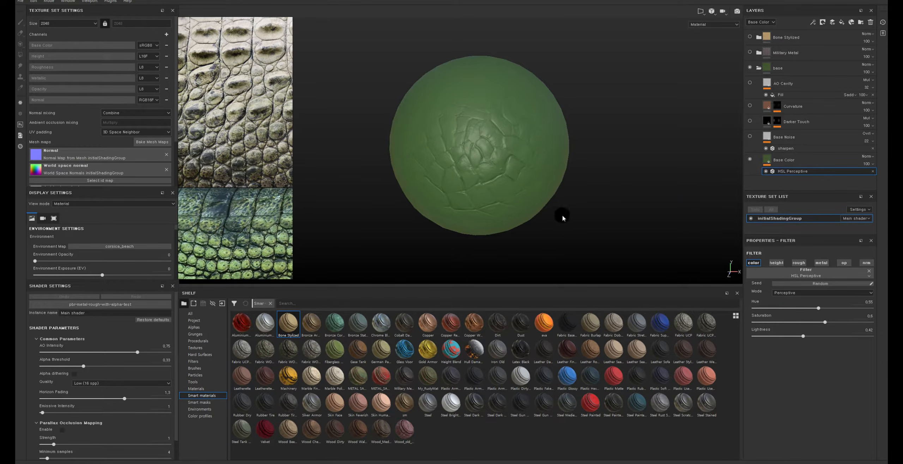
Step: Examine the green base colour on the sphere's cracked side from far and near
mouse_move(552, 210)
alt+mouse_down()
mouse_move(379, 187)
mouse_move(566, 214)
alt+mouse_up()
alt+right_drag(554, 214, 391, 192)
alt+drag(496, 157, 484, 155)
alt+right_drag(484, 155, 663, 272)
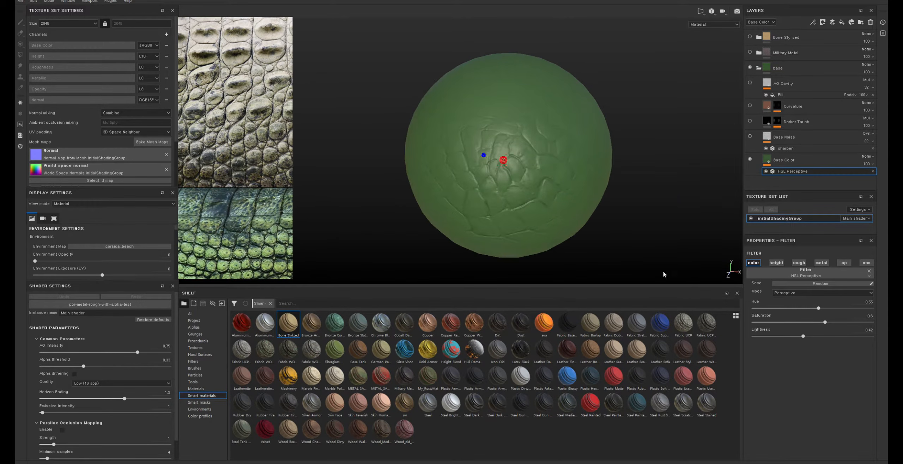
alt+middle_drag(539, 192, 487, 146)
alt+right_drag(486, 145, 580, 199)
alt+middle_drag(495, 153, 541, 181)
alt+right_drag(541, 180, 573, 220)
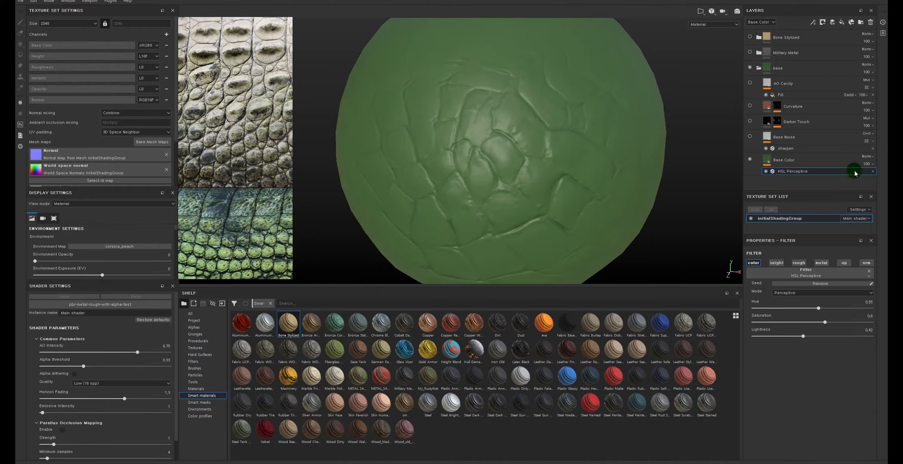
Step: Show the Base Noise layer again and inspect its grunge variation on the cracks at close range
click(750, 136)
click(810, 137)
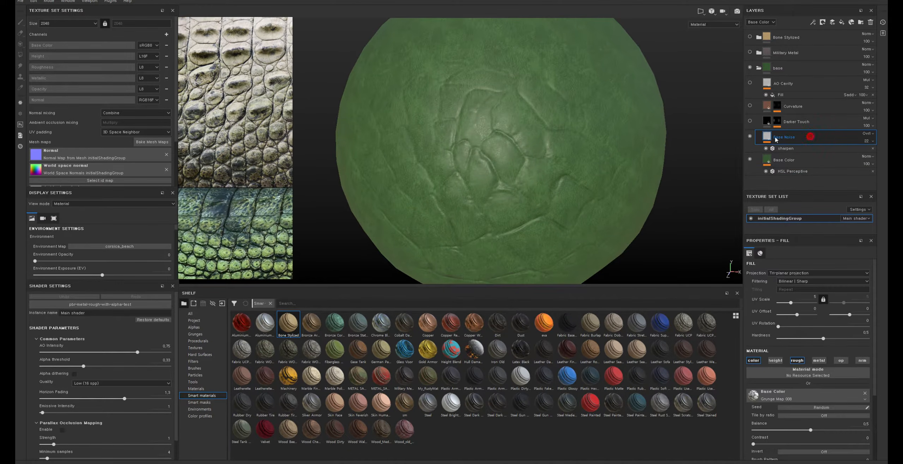
alt+right_drag(504, 106, 496, 209)
alt+middle_drag(496, 209, 459, 169)
alt+drag(458, 169, 614, 212)
alt+right_drag(614, 212, 590, 192)
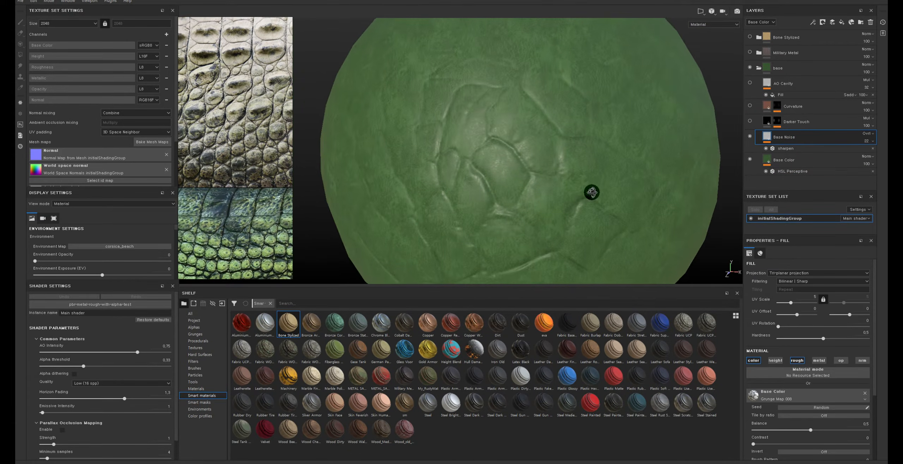
alt+middle_drag(701, 141, 734, 141)
alt+right_drag(734, 141, 761, 150)
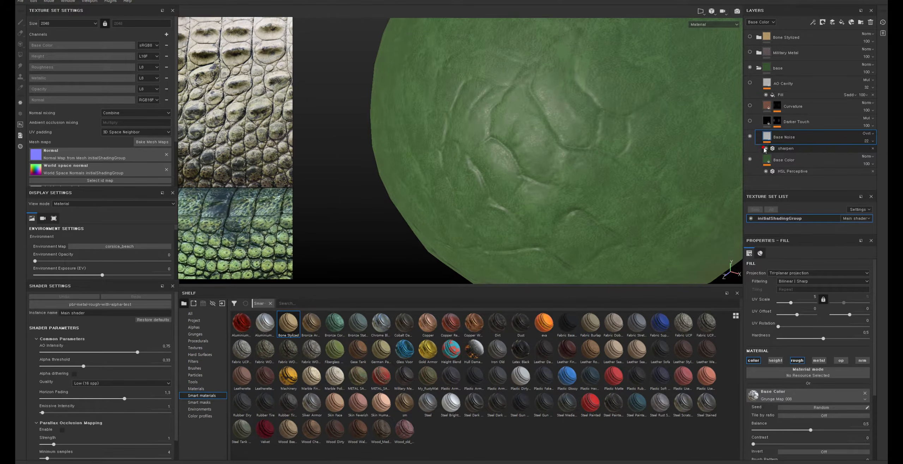
Step: Set the Base Noise layer's sharpen filter intensity to 0.59 and check the noise across the sphere
click(765, 149)
click(789, 150)
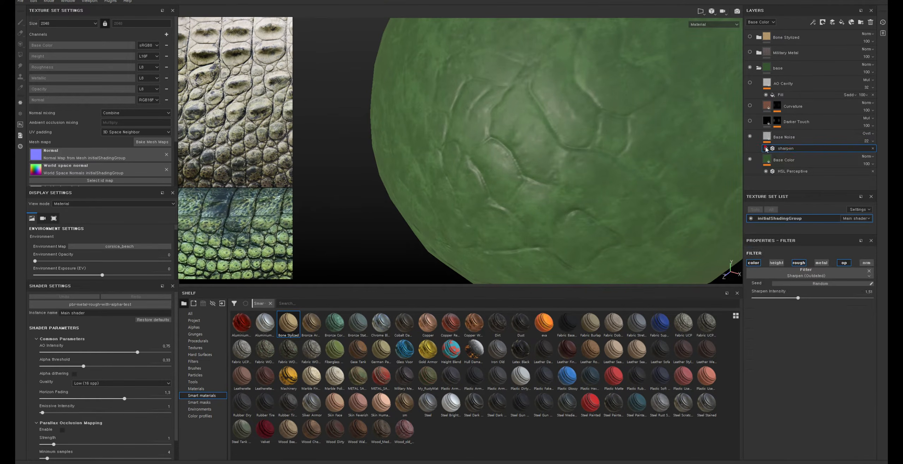
drag(796, 299, 771, 298)
alt+right_drag(670, 245, 566, 197)
alt+drag(567, 196, 522, 135)
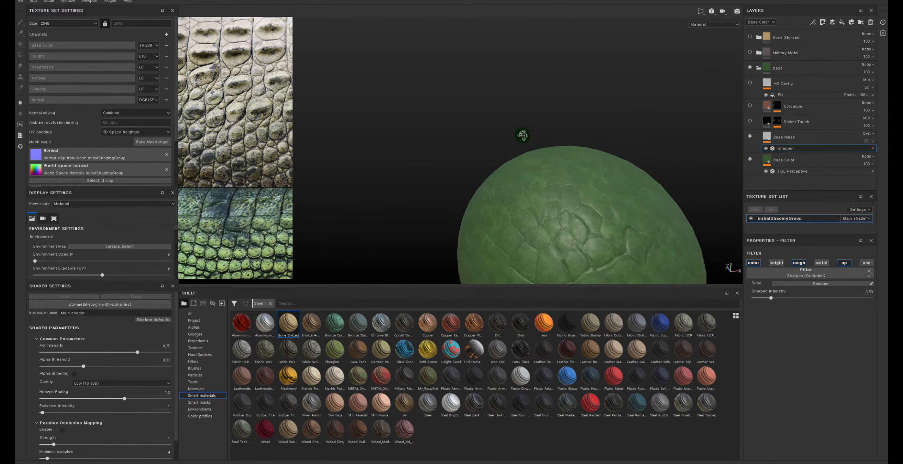
alt+middle_drag(584, 177, 584, 73)
alt+right_drag(584, 73, 609, 121)
alt+right_drag(642, 194, 603, 129)
alt+middle_drag(603, 126, 565, 137)
alt+right_drag(564, 135, 624, 208)
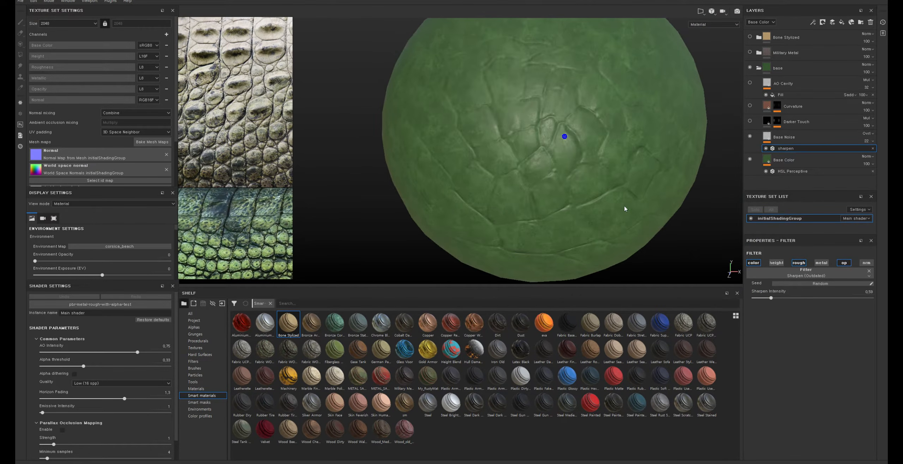
Step: Show the Darker Touch layer on the sphere and display its mask on the model
mouse_move(607, 202)
alt+mouse_down()
mouse_move(623, 226)
mouse_move(617, 191)
alt+mouse_up()
mouse_move(607, 183)
shift+right_down()
mouse_move(625, 196)
mouse_move(592, 191)
shift+right_up()
click(749, 121)
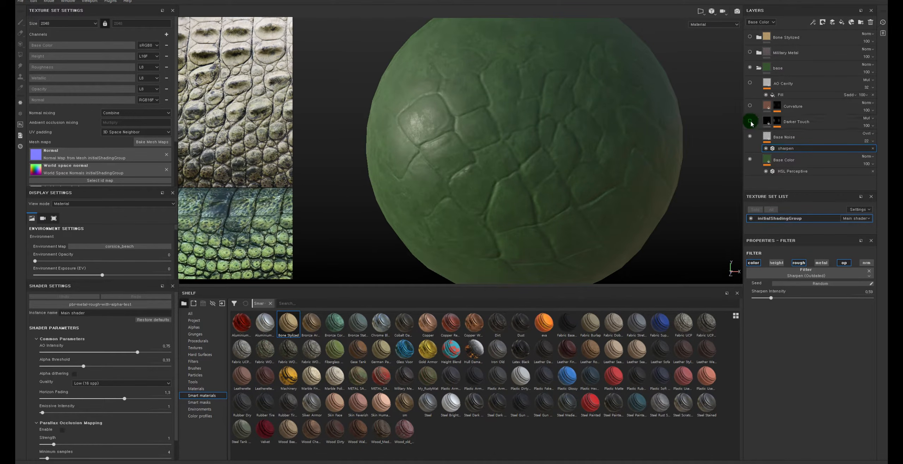
shift+right_drag(569, 140, 593, 145)
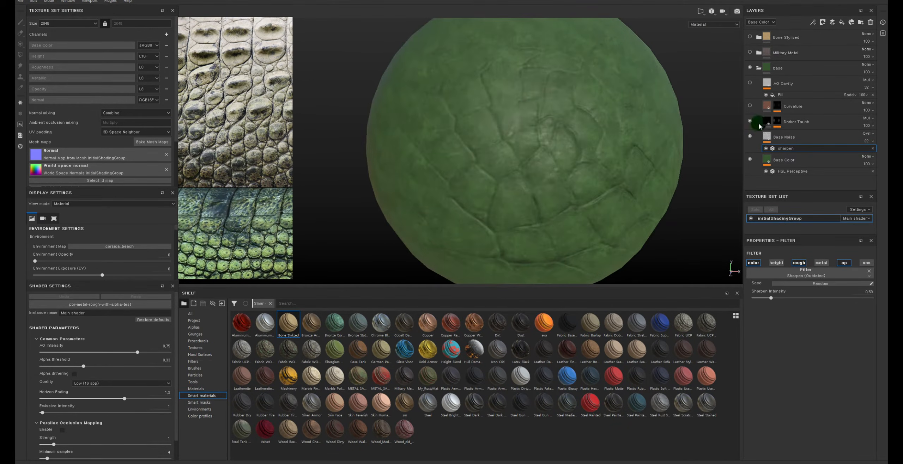
click(772, 121)
alt+click(777, 121)
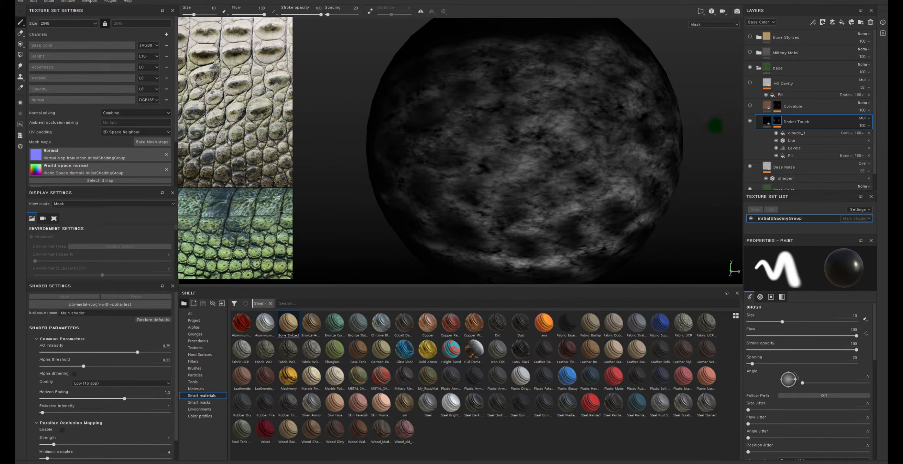
Step: Inspect how the Darker Touch mask is built by disabling and re-enabling its clouds_1, blur and Levels effects, ending in the material view
click(776, 133)
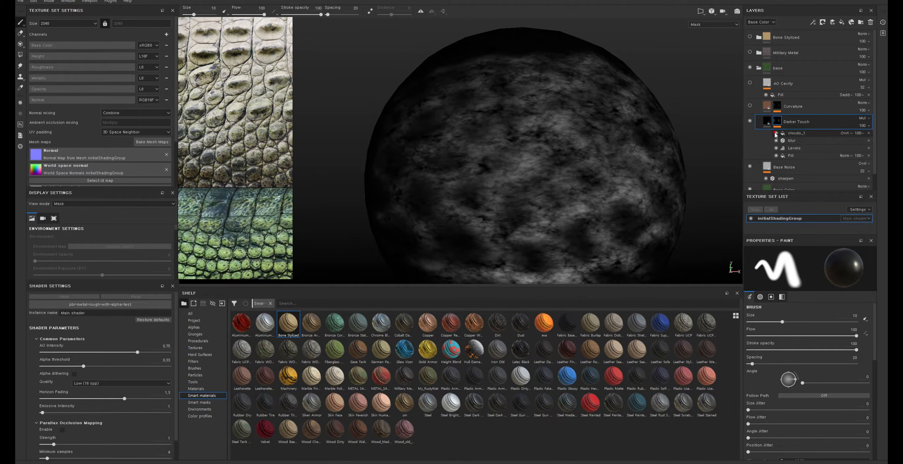
click(776, 141)
click(776, 148)
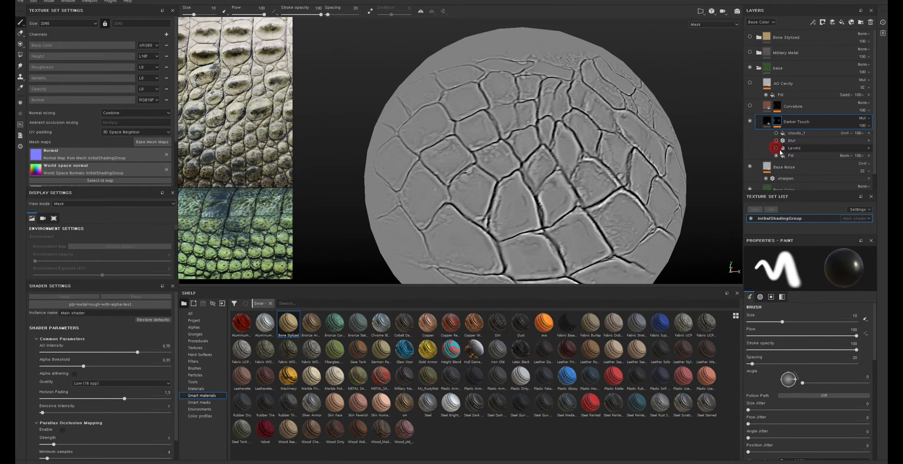
click(791, 156)
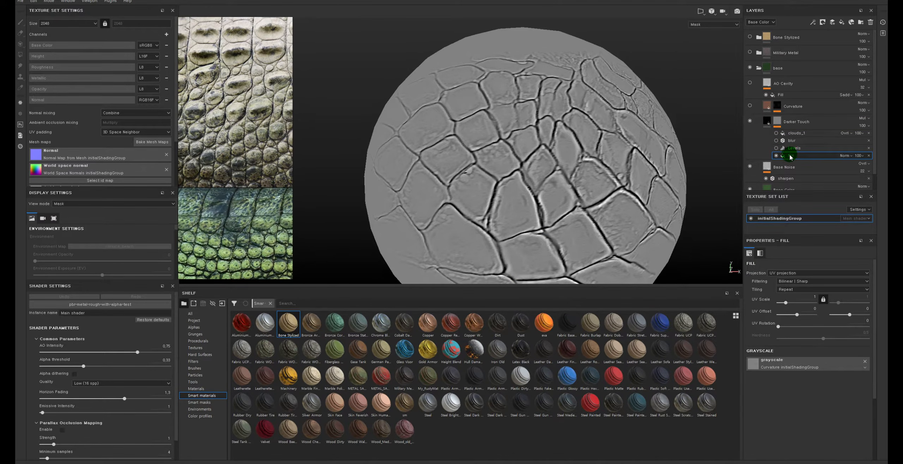
click(776, 147)
click(776, 140)
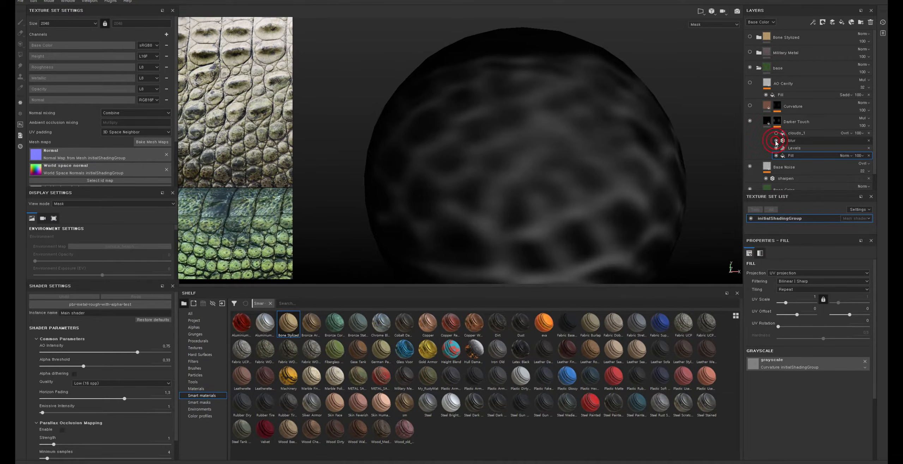
click(776, 133)
click(777, 122)
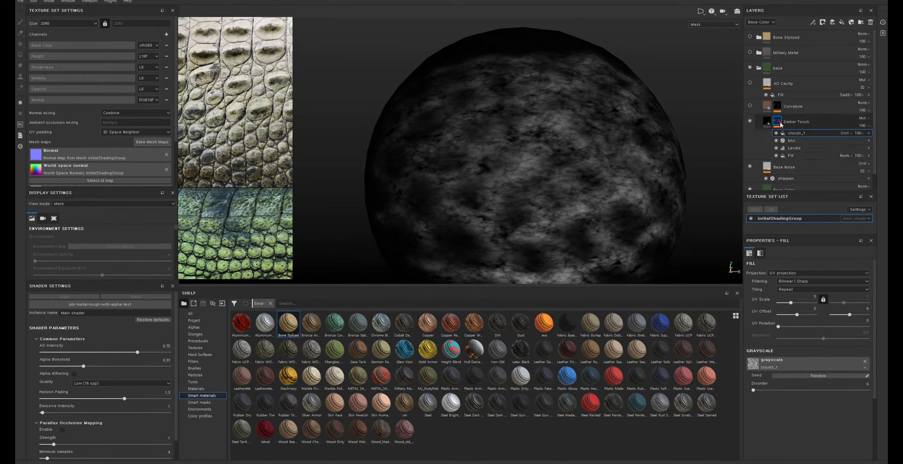
click(778, 122)
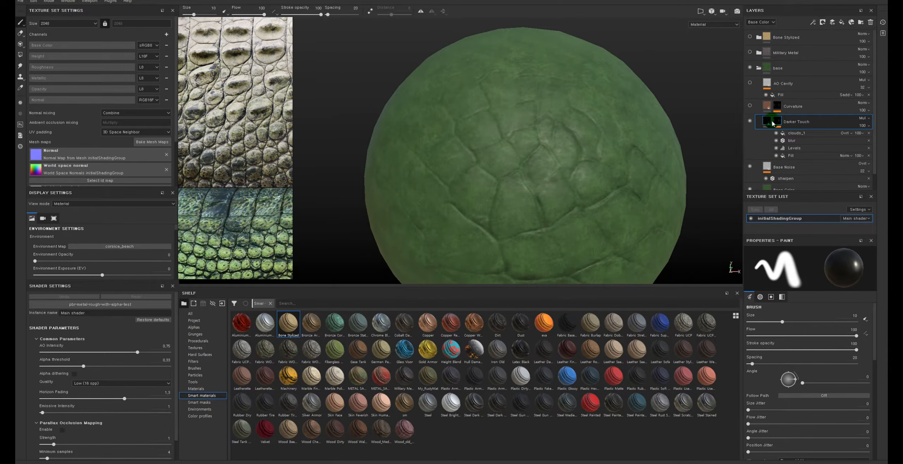
Step: Compare the sphere with the Darker Touch layer hidden and shown
click(768, 122)
alt+drag(618, 156, 662, 170)
click(750, 121)
click(750, 121)
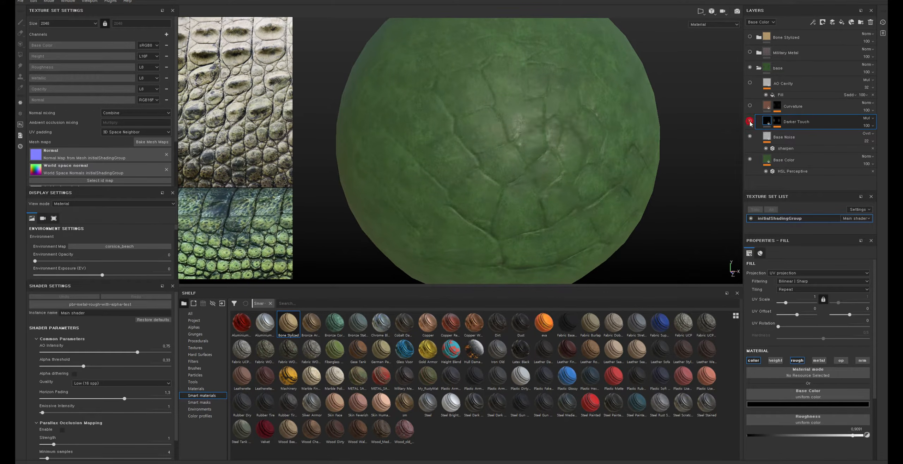
click(750, 121)
click(750, 121)
alt+drag(723, 128, 682, 132)
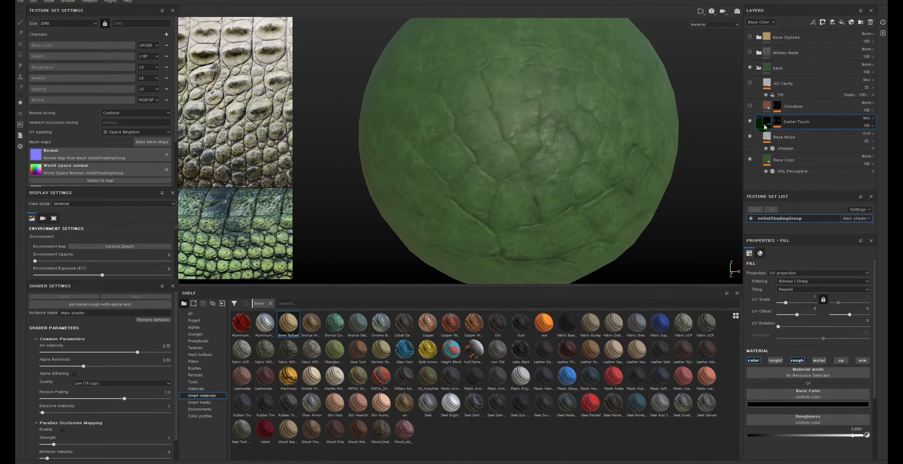
Step: Move the Darker Touch layer below Base Noise and rename it bc2
drag(766, 120, 795, 138)
double_click(803, 145)
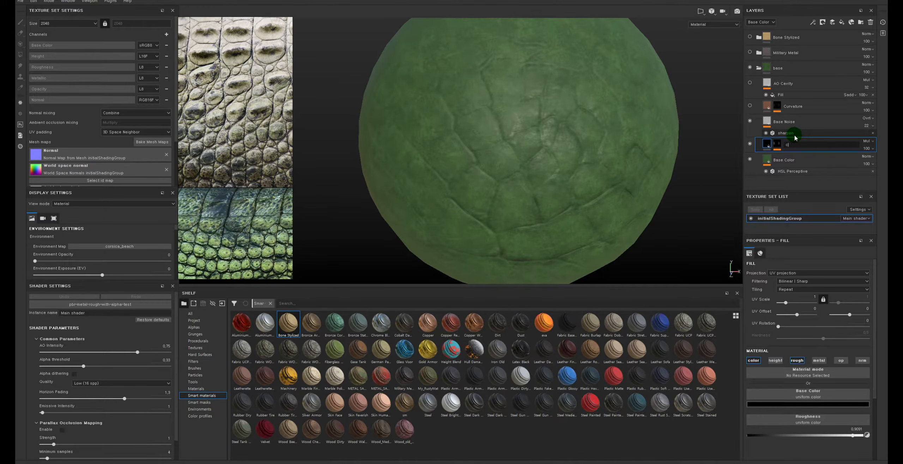
key(Return)
Step: Duplicate the bc2 layer and name the copy bc3
key(ctrl+d)
double_click(801, 143)
text(bc)
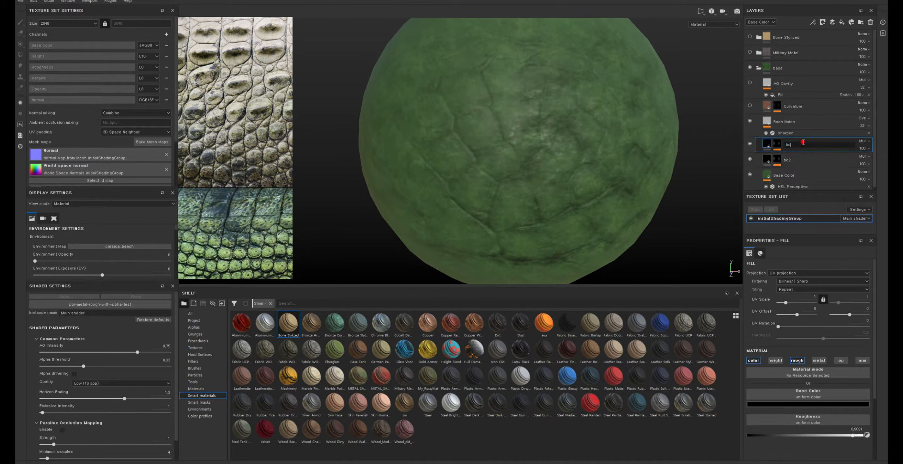
text(3)
key(Return)
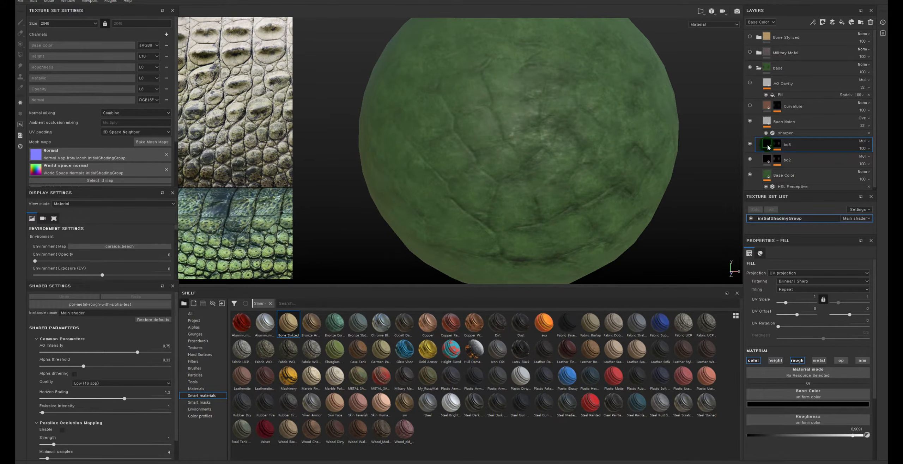
Step: Duplicate the bc3 layer, place the copy above Base Noise and name it youch
key(ctrl+d)
drag(768, 147, 798, 113)
double_click(794, 122)
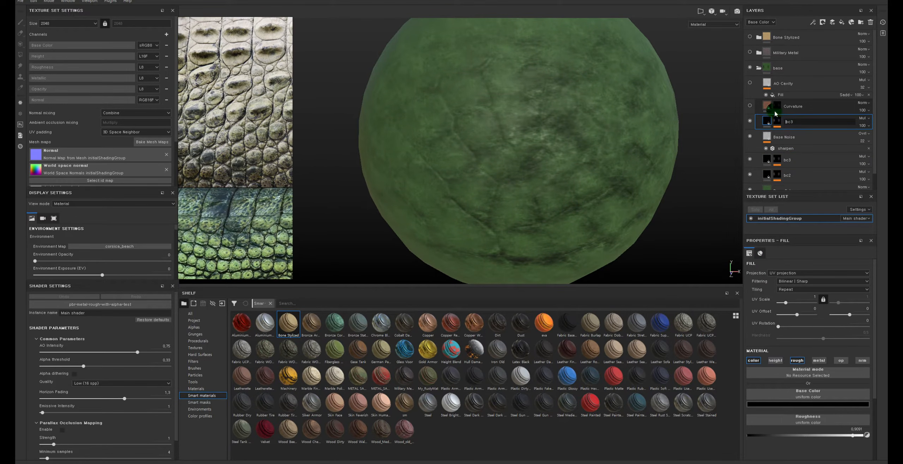
key(Delete)
key(Delete)
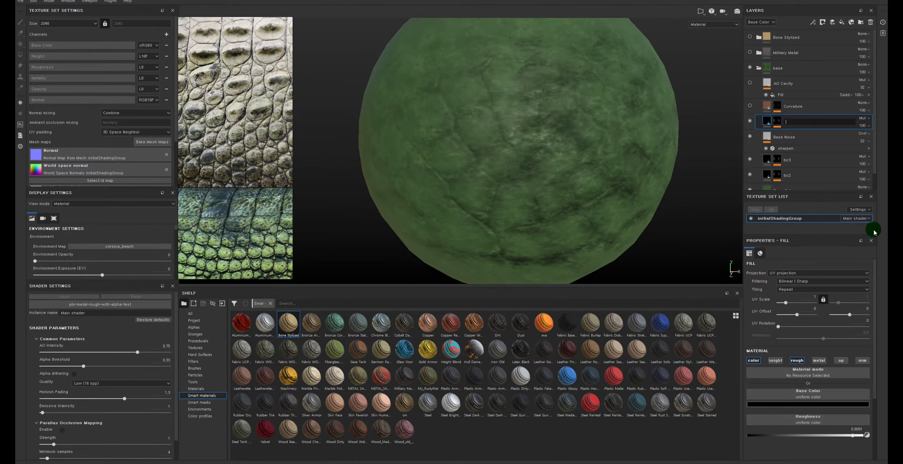
text(youch)
key(Return)
Step: Hide the youch, Base Noise and bc3 layers, leaving only the base colour and bc2 showing on the sphere
click(749, 121)
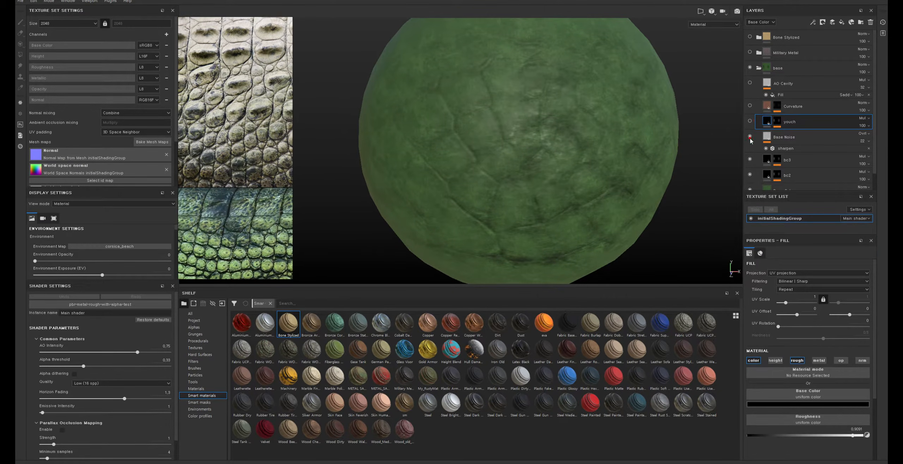
scroll(752, 155, down, 1)
alt+drag(589, 210, 587, 205)
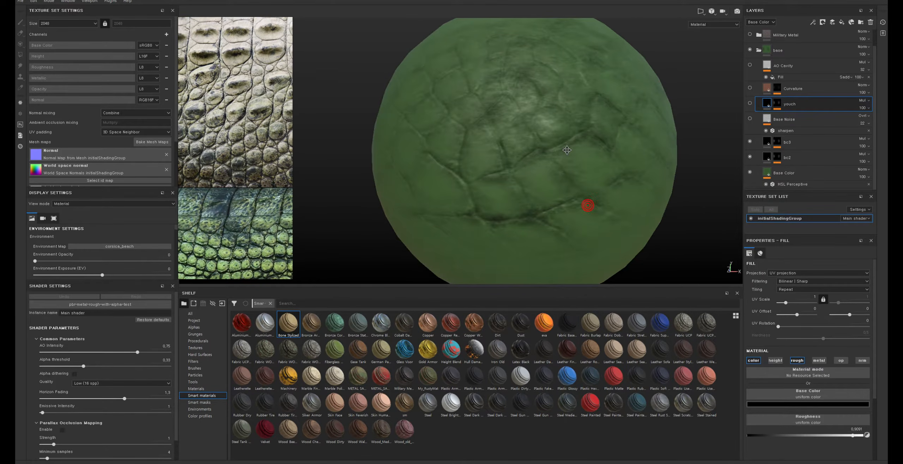
click(749, 143)
alt+drag(694, 157, 605, 166)
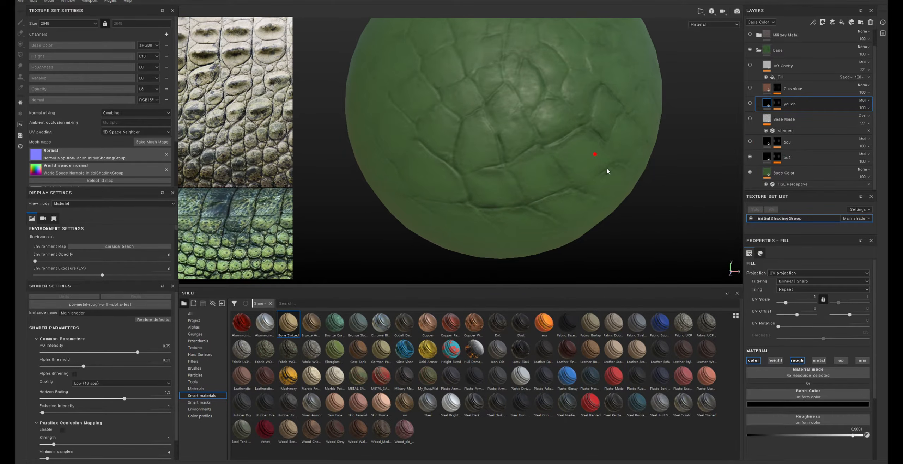
Step: Rename the Base Color layer as bc1
click(782, 176)
double_click(781, 173)
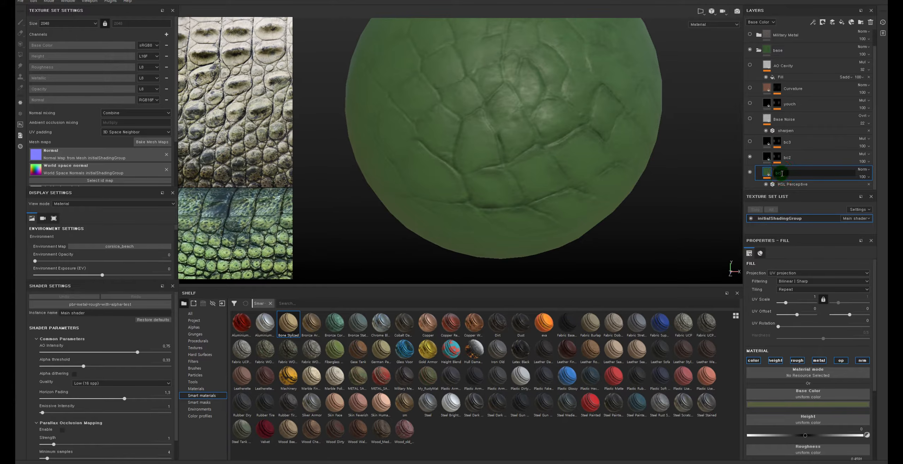
key(Return)
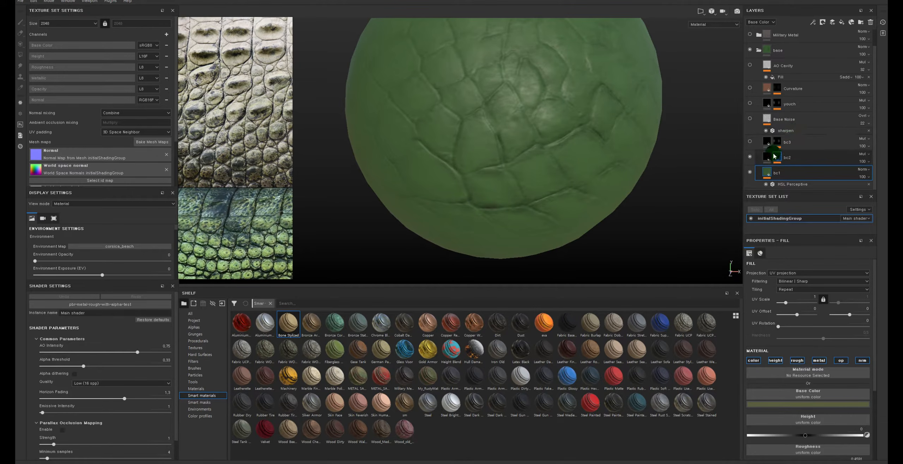
Step: Set the blending mode of the bc2 and bc3 layers to Normal
click(773, 157)
click(767, 154)
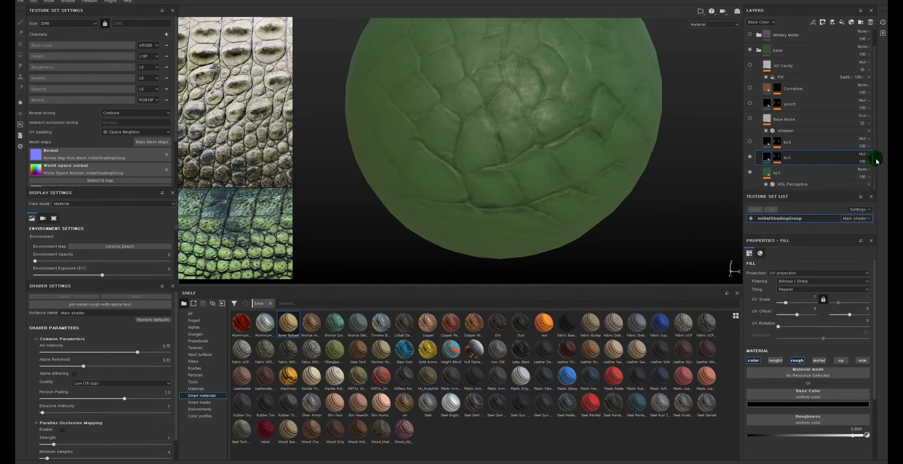
click(865, 155)
click(862, 160)
click(864, 139)
click(864, 145)
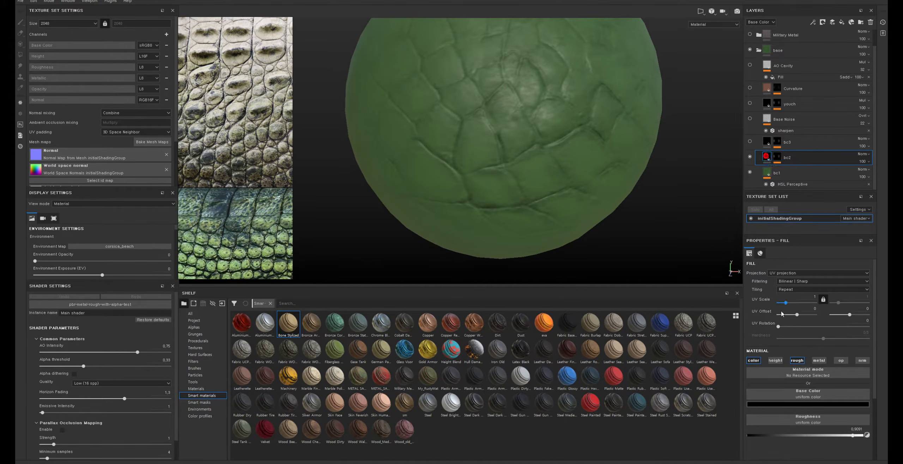
Step: Sample a green from the sphere as the bc2 layer's base colour and compare the sphere with bc2 hidden and shown
click(801, 403)
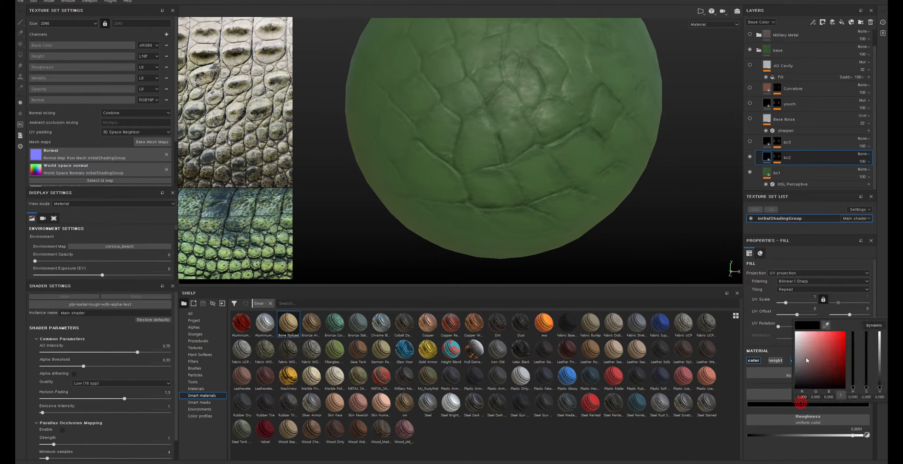
click(827, 326)
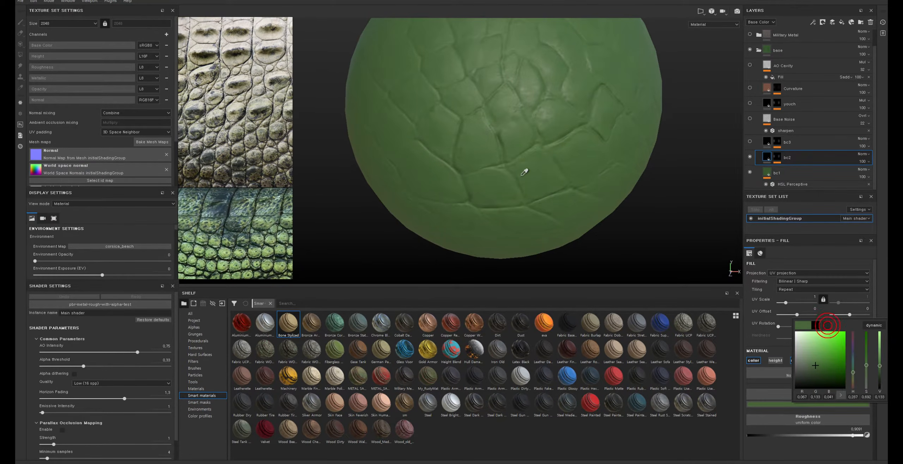
click(469, 135)
click(750, 157)
click(750, 157)
click(750, 158)
click(750, 158)
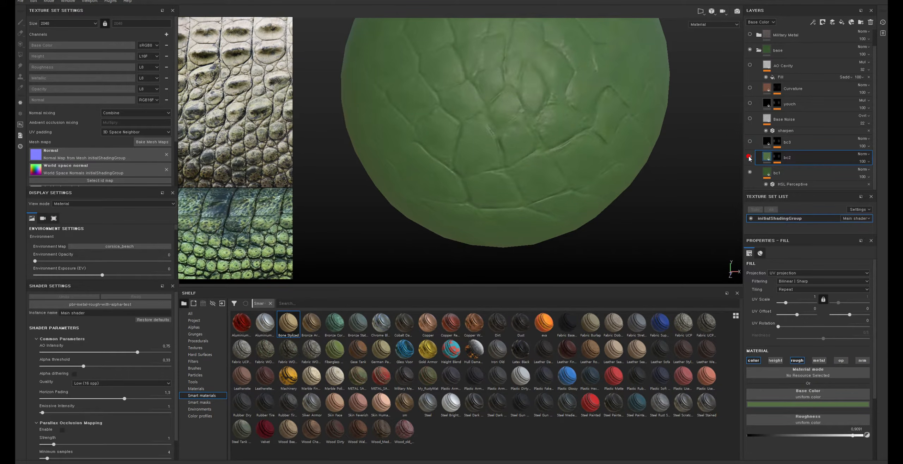
alt+drag(587, 182, 617, 166)
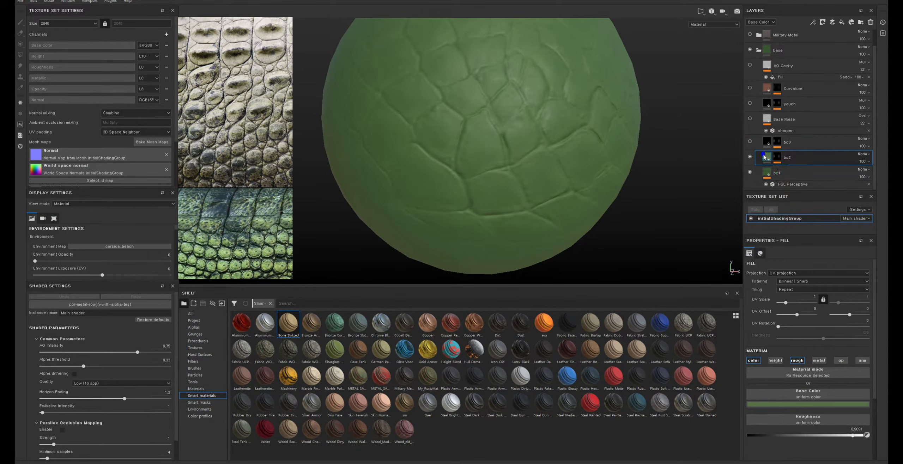
Step: Add an HSL Perceptive filter to the bc2 layer's content and raise its saturation to 0.68
right_click(763, 156)
click(794, 300)
click(835, 277)
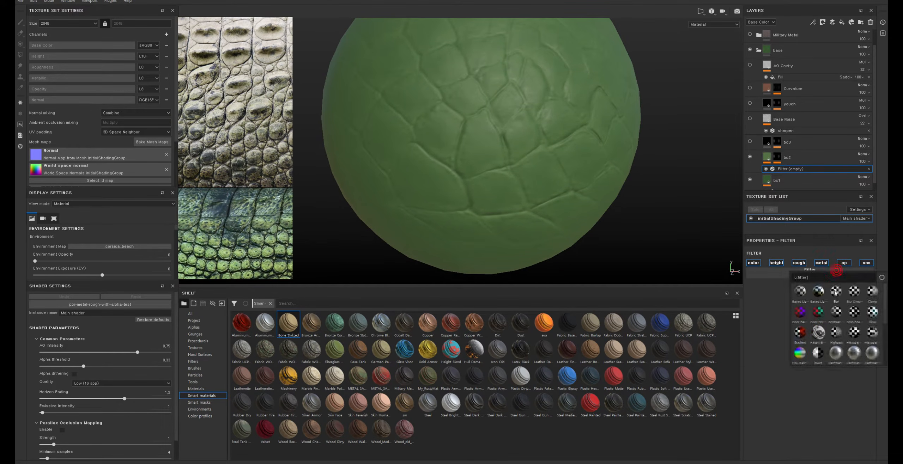
click(799, 353)
drag(813, 322, 840, 322)
alt+drag(605, 232, 620, 212)
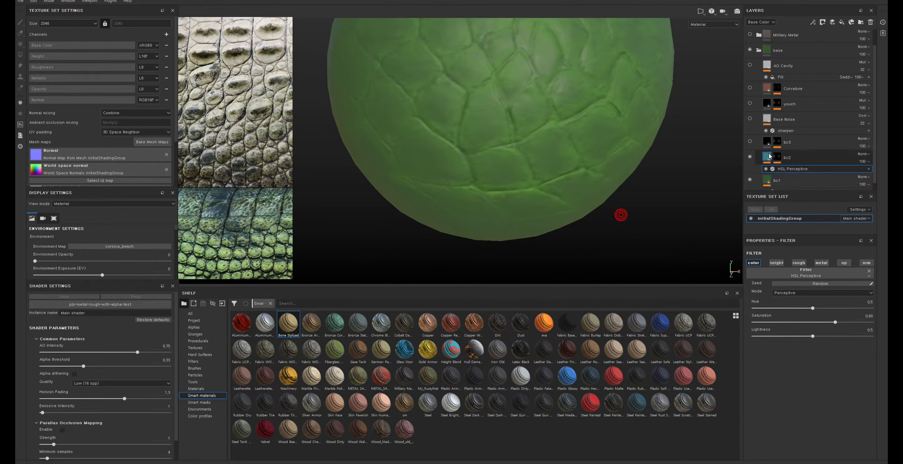
Step: Hide and show the bc2 layer repeatedly to judge its more saturated green against the base colour
click(751, 156)
click(751, 157)
click(750, 156)
click(750, 157)
click(750, 156)
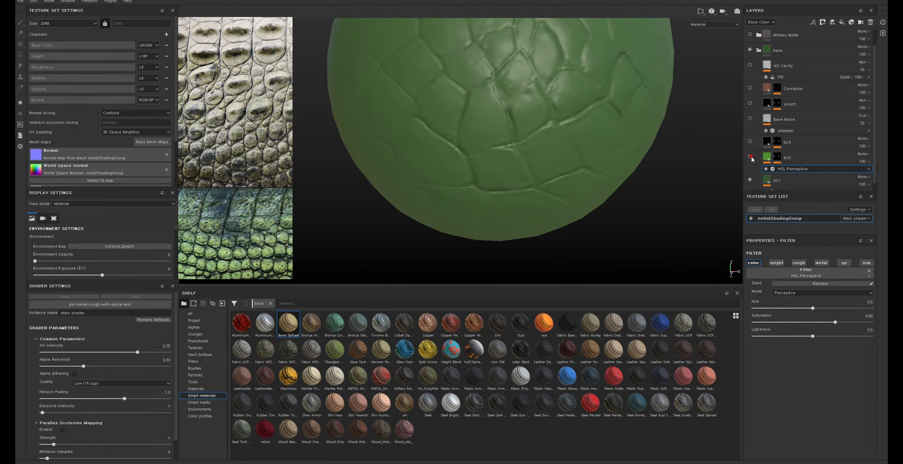
click(751, 157)
Step: Show the bc3 layer and sample the dark blue-grey of the lower reptile reference image as its base colour
click(750, 142)
click(767, 142)
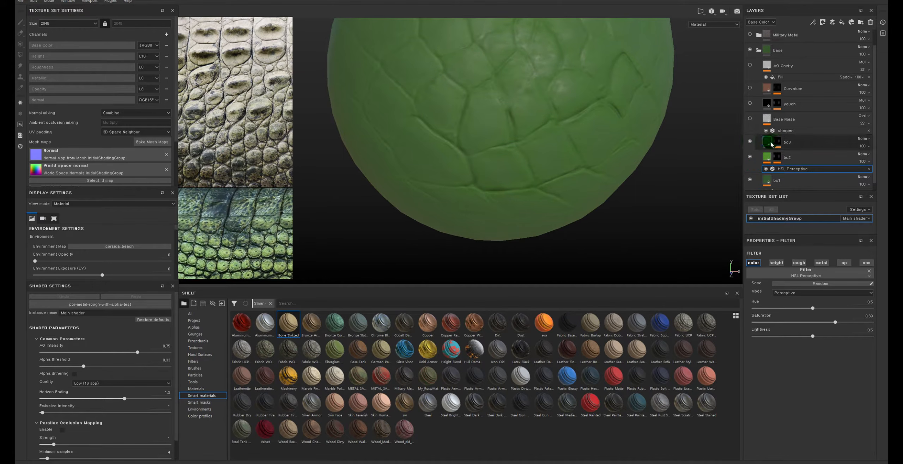
click(797, 404)
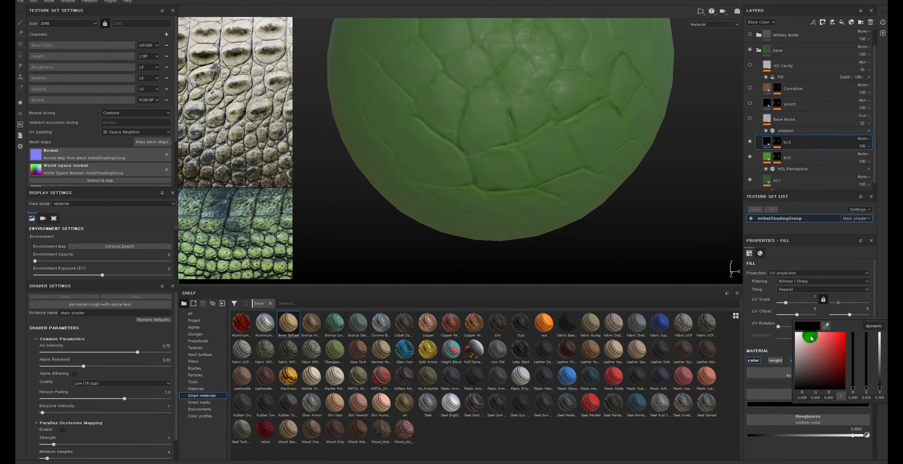
click(826, 326)
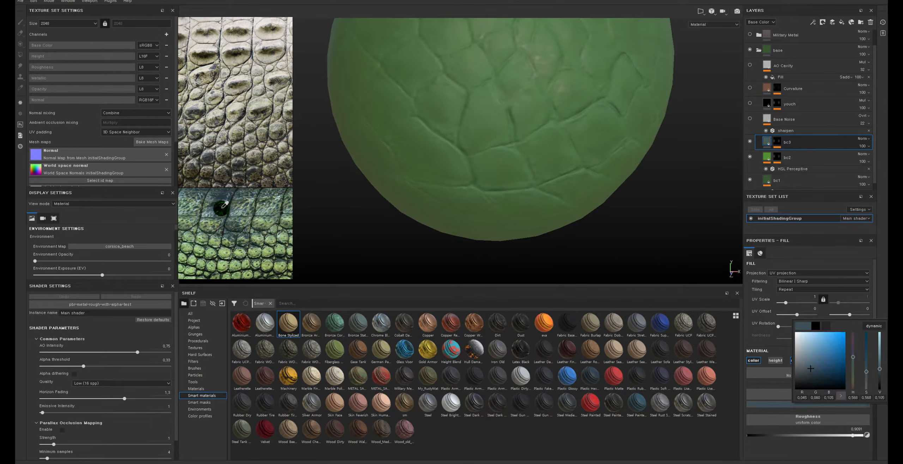
click(223, 209)
Step: Randomize the seed of the clouds_1 fill in the bc3 layer's mask
click(779, 143)
alt+drag(529, 222, 503, 183)
click(797, 154)
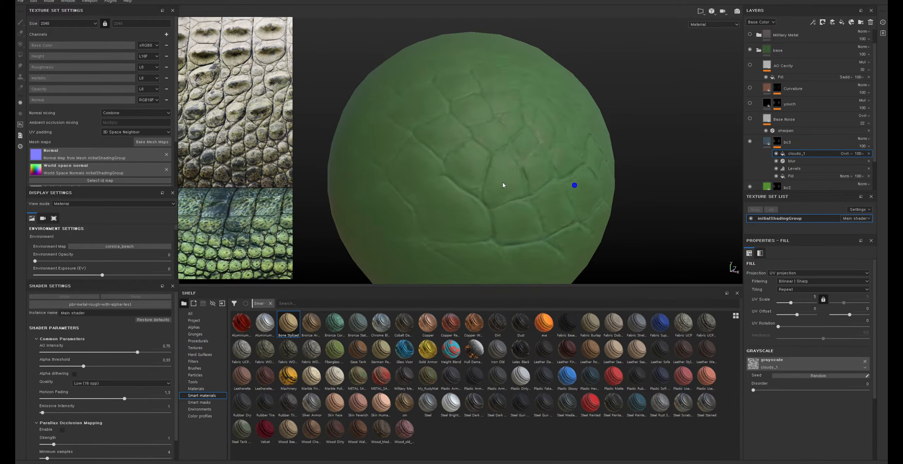
click(832, 376)
click(832, 376)
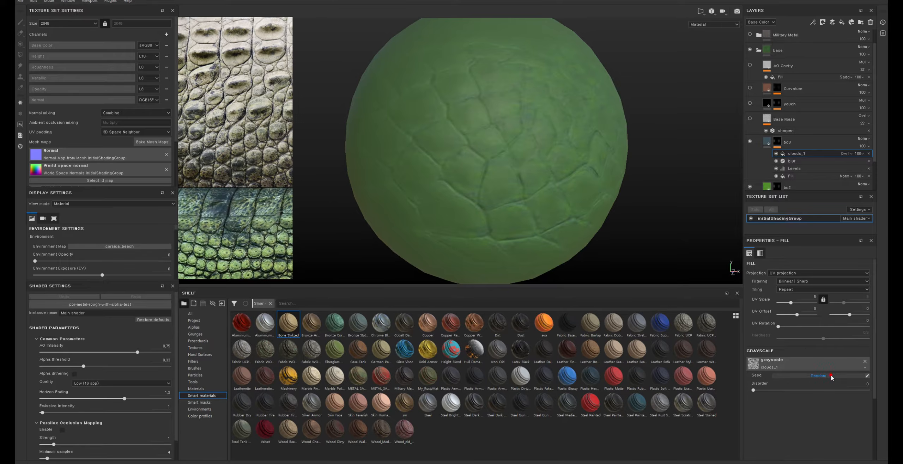
Step: Add an HSL Perceptive filter to the bc3 layer's content and lower its lightness to 0.21
alt+drag(635, 184, 625, 178)
alt+right_drag(600, 176, 574, 176)
click(778, 142)
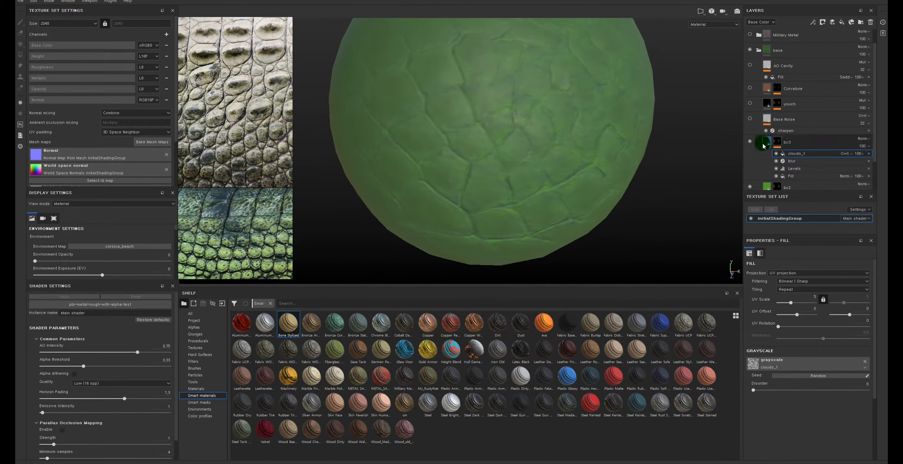
click(767, 142)
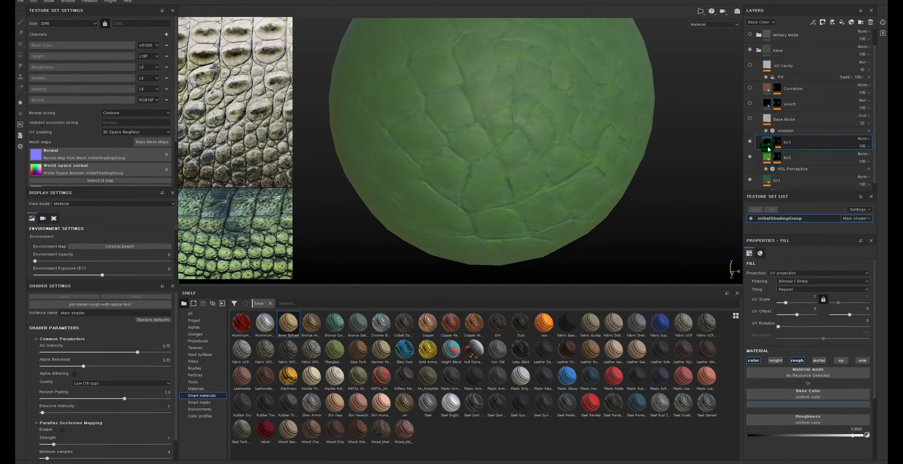
right_click(768, 144)
click(800, 291)
click(810, 272)
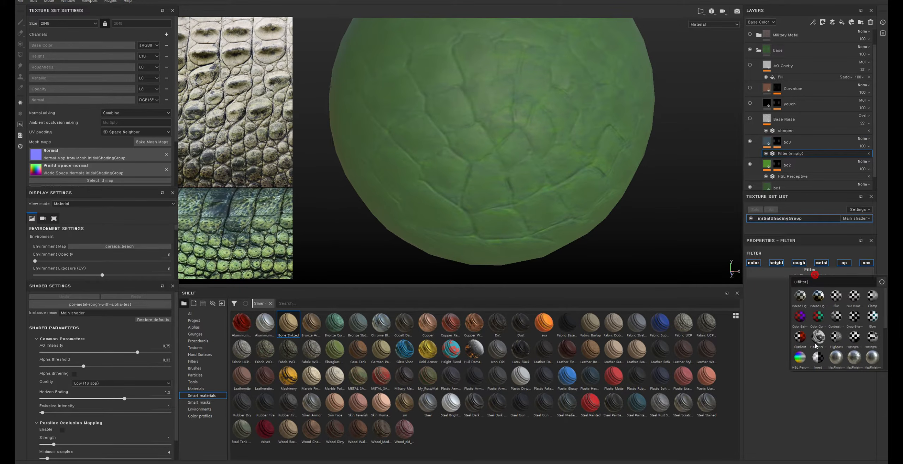
click(800, 357)
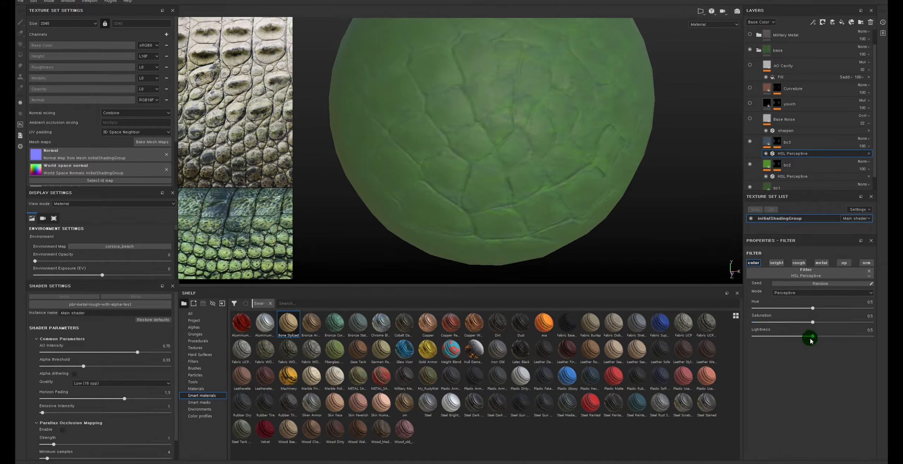
drag(812, 336, 783, 337)
Step: Compare the bc2 and bc3 colour contributions in the Base Color channel view by hiding and showing each layer
alt+drag(689, 150, 697, 183)
key(c)
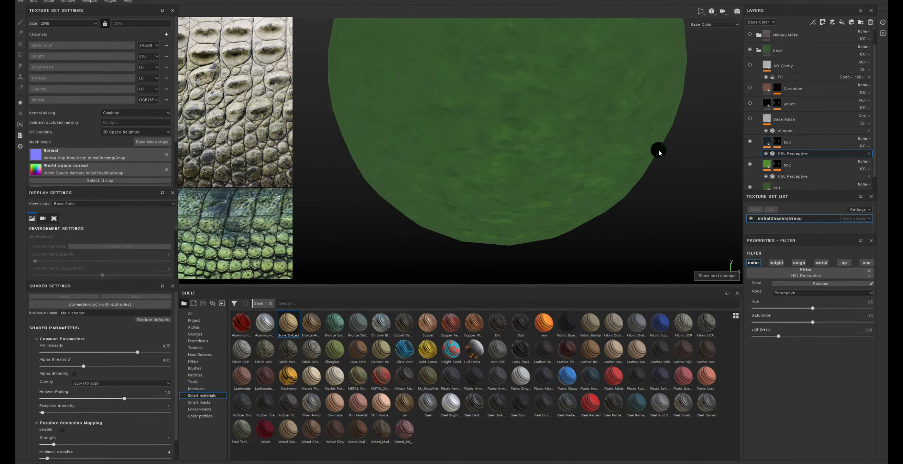
alt+drag(561, 165, 556, 183)
click(751, 141)
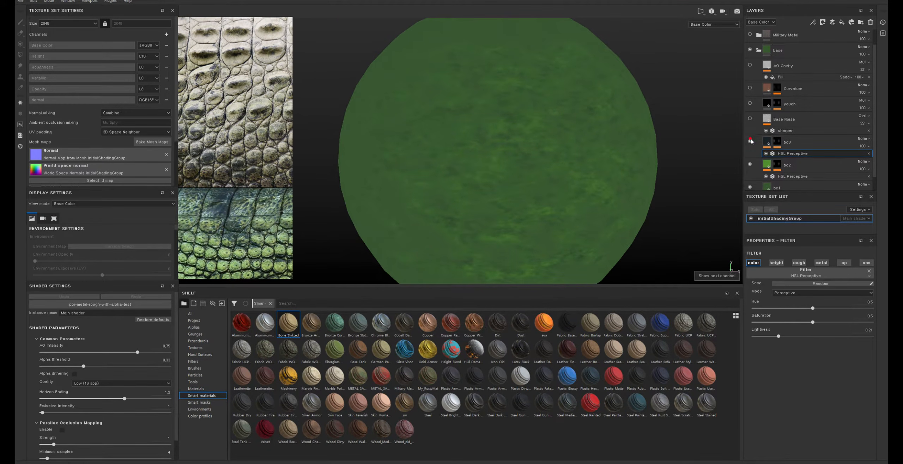
click(777, 187)
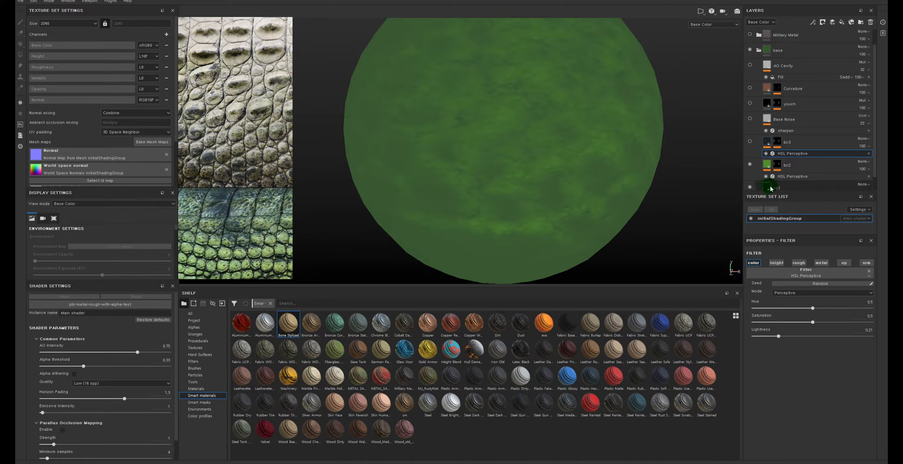
click(748, 165)
click(750, 164)
click(750, 164)
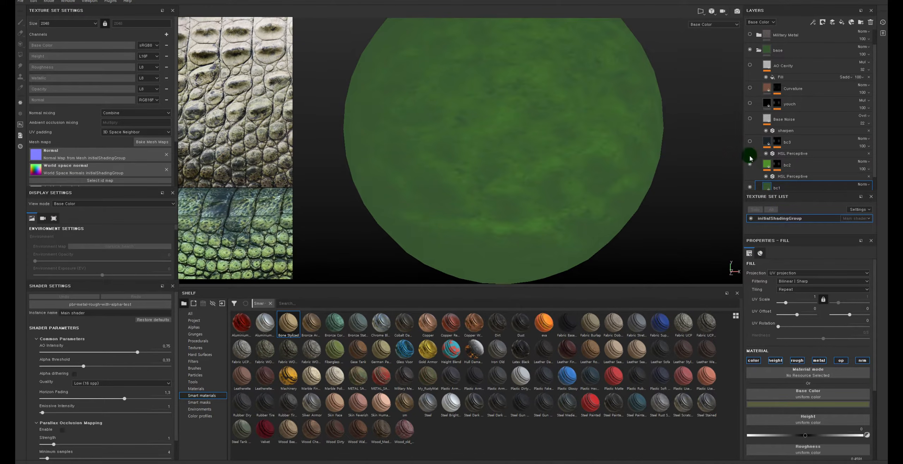
click(750, 143)
click(750, 142)
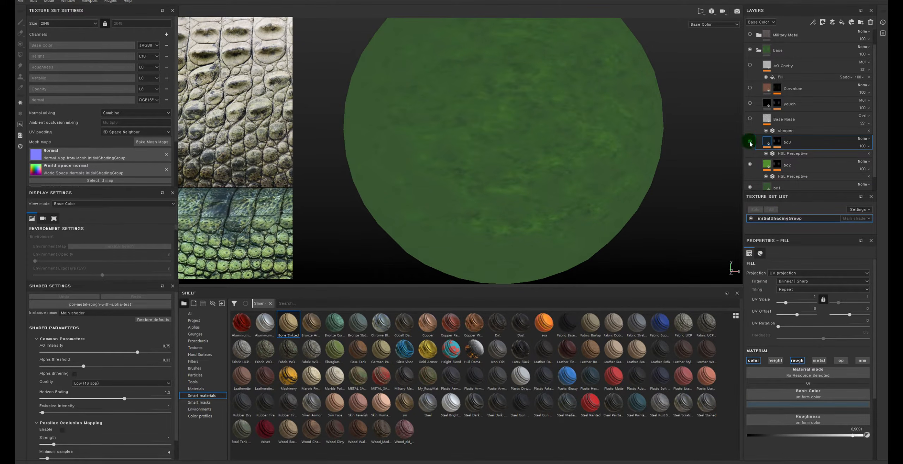
click(750, 142)
click(750, 142)
click(750, 142)
click(750, 142)
Step: Lower the blur intensity in the bc3 layer's mask to 2.56 and randomize the seed of its clouds_1 fill
click(781, 141)
click(793, 154)
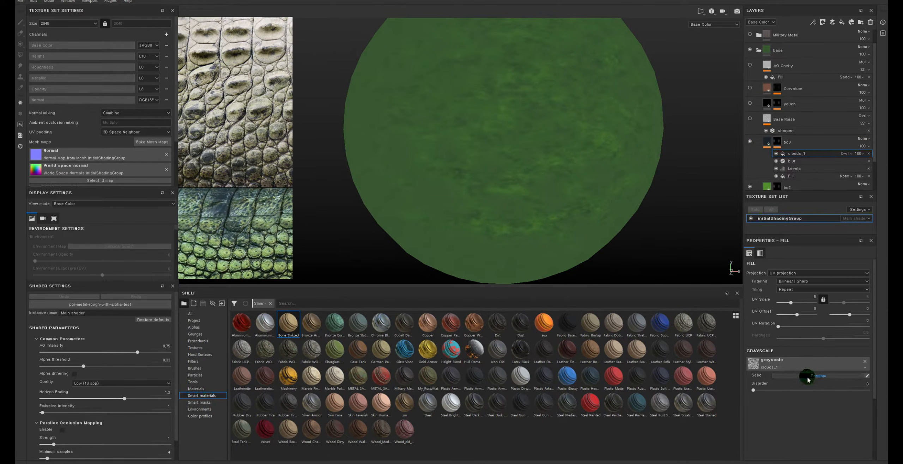
click(807, 375)
click(807, 376)
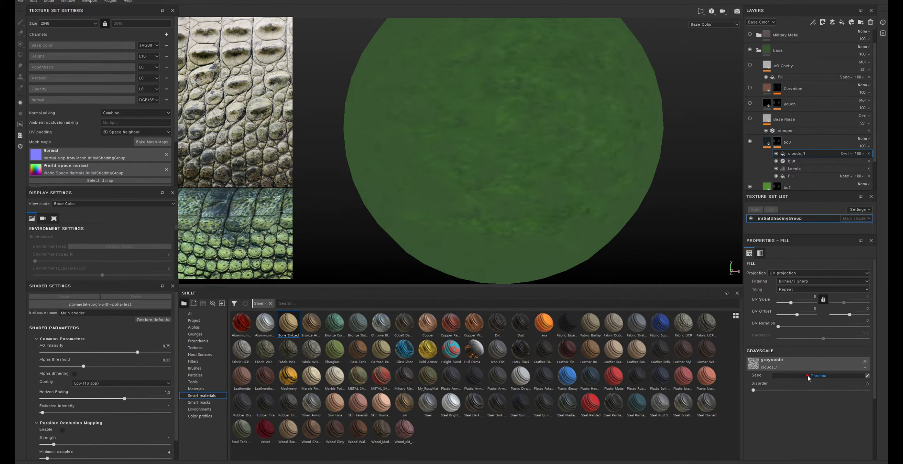
click(796, 169)
click(792, 161)
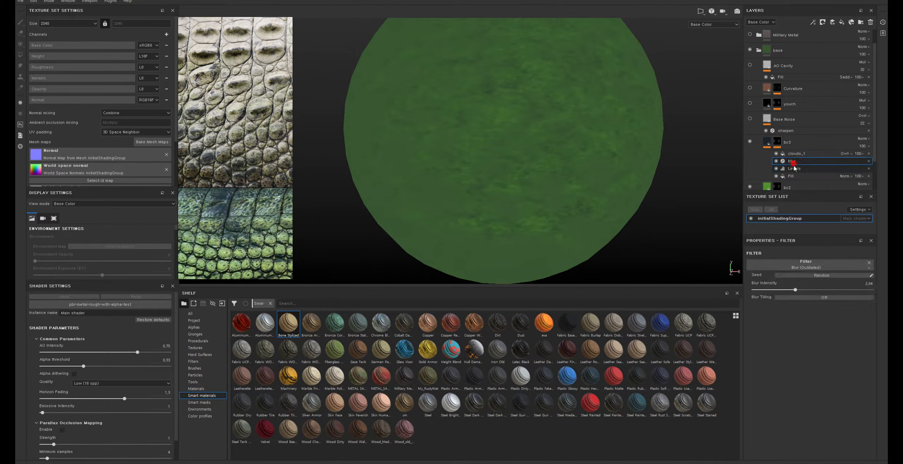
drag(809, 290, 785, 292)
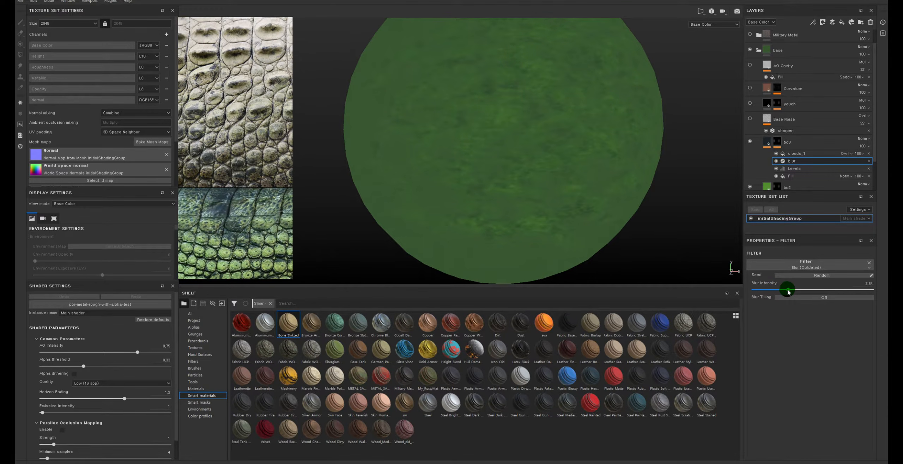
click(798, 154)
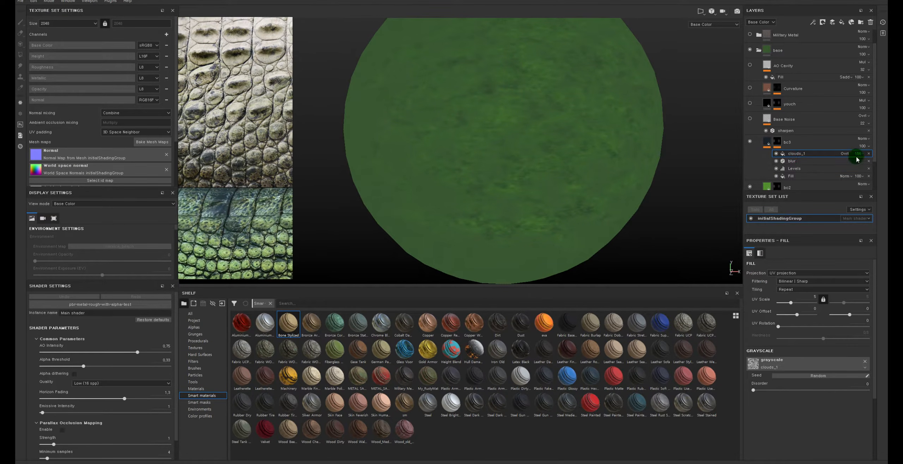
click(798, 375)
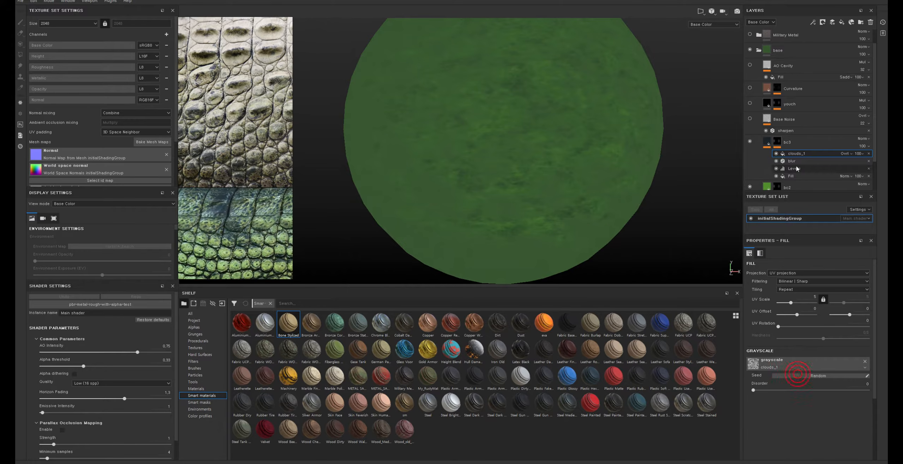
Step: Return to the full material view and examine the sphere from several angles with the bc3 layer off and on
click(767, 142)
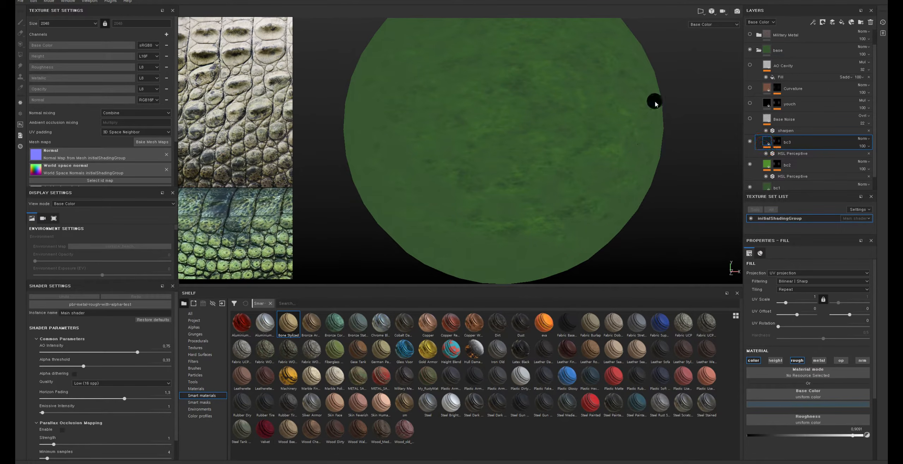
click(767, 143)
key(m)
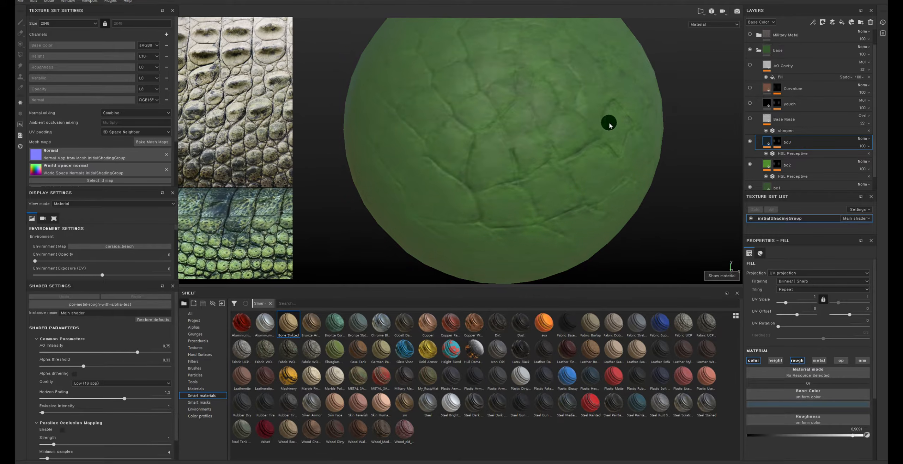
alt+drag(614, 126, 567, 159)
alt+right_drag(567, 159, 342, 127)
alt+drag(530, 126, 602, 102)
alt+middle_drag(603, 102, 600, 119)
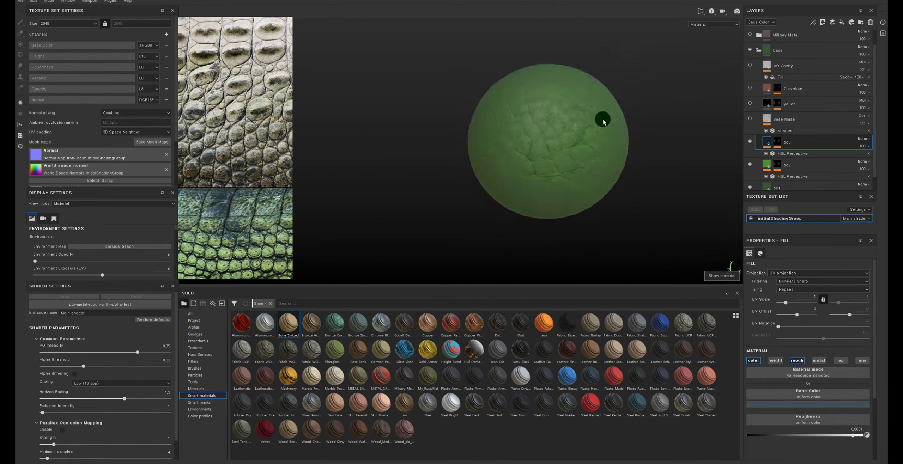
alt+right_drag(538, 130, 618, 176)
alt+drag(542, 161, 564, 157)
alt+right_drag(566, 120, 628, 220)
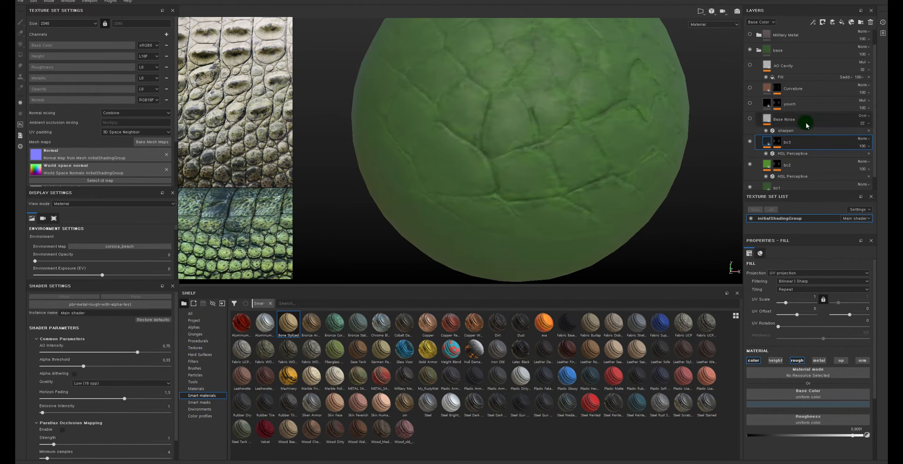
click(750, 141)
click(750, 141)
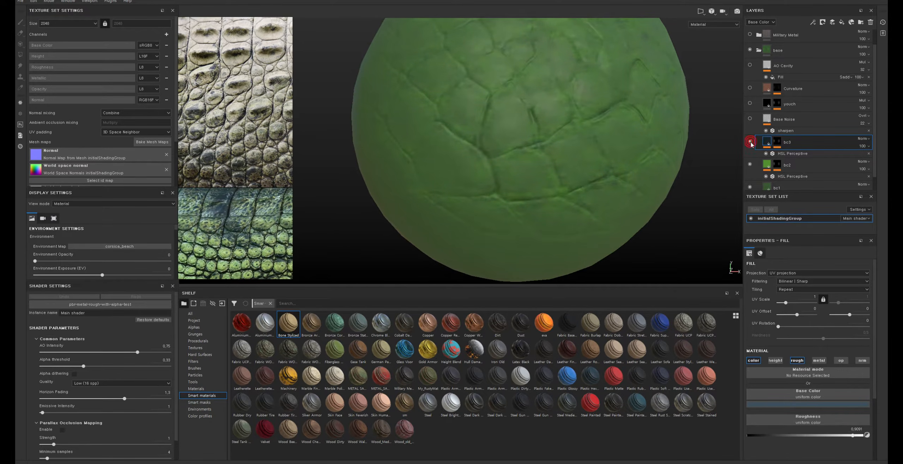
Step: Duplicate the bc1 layer above the original and rename the copy
scroll(767, 170, down, 1)
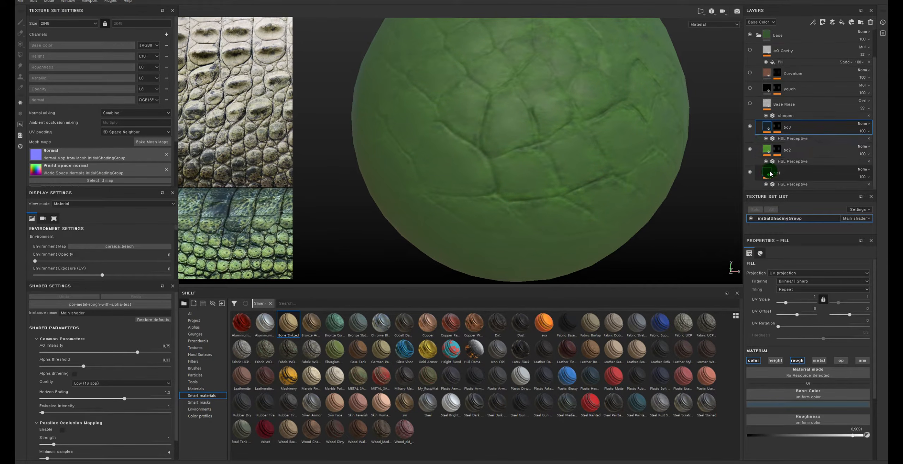
click(770, 175)
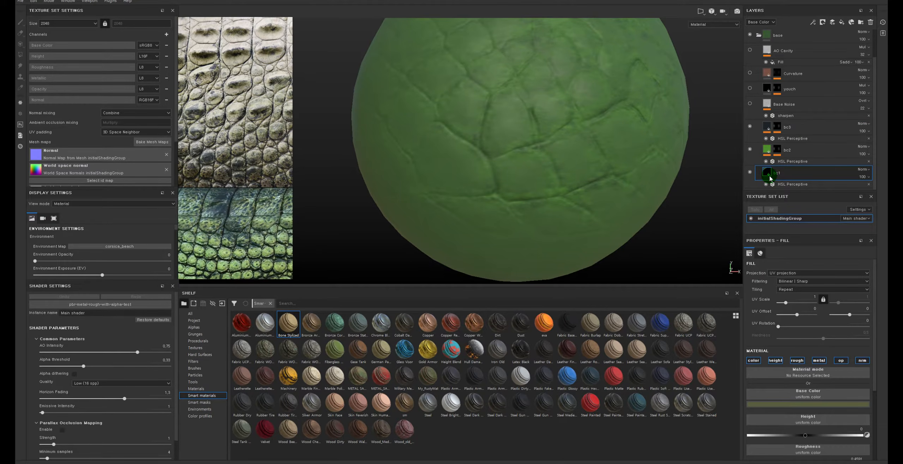
click(766, 128)
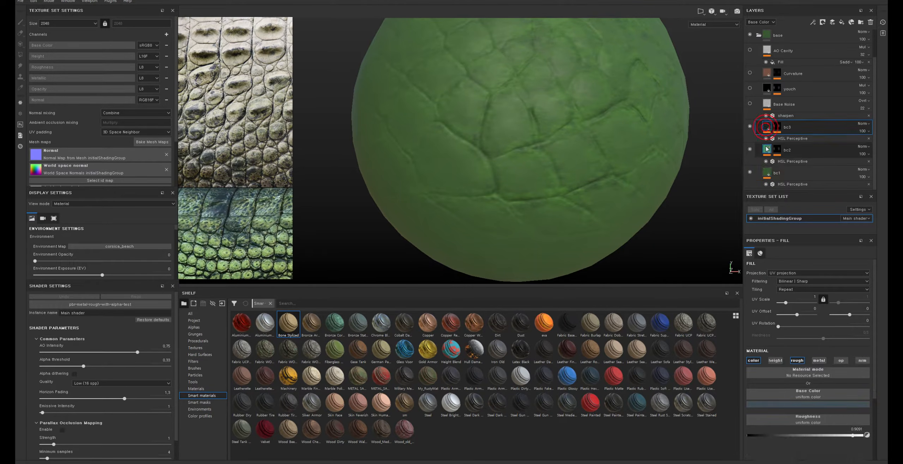
ctrl+click(767, 149)
mouse_move(767, 150)
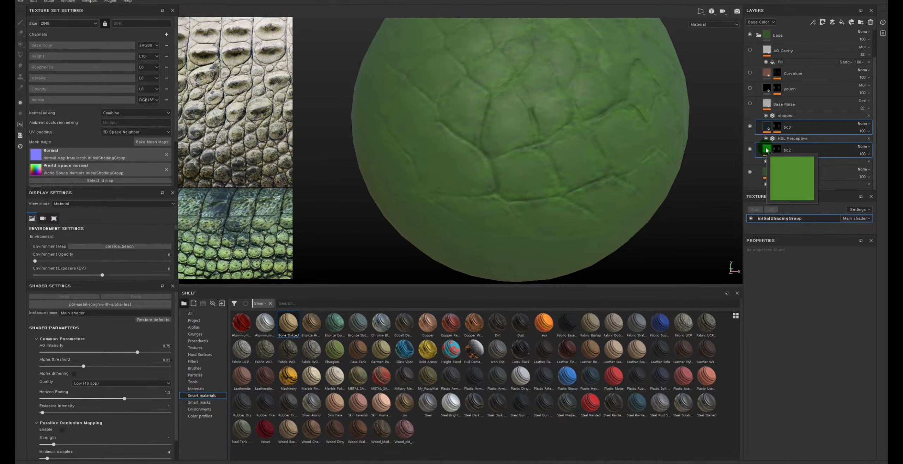
click(769, 172)
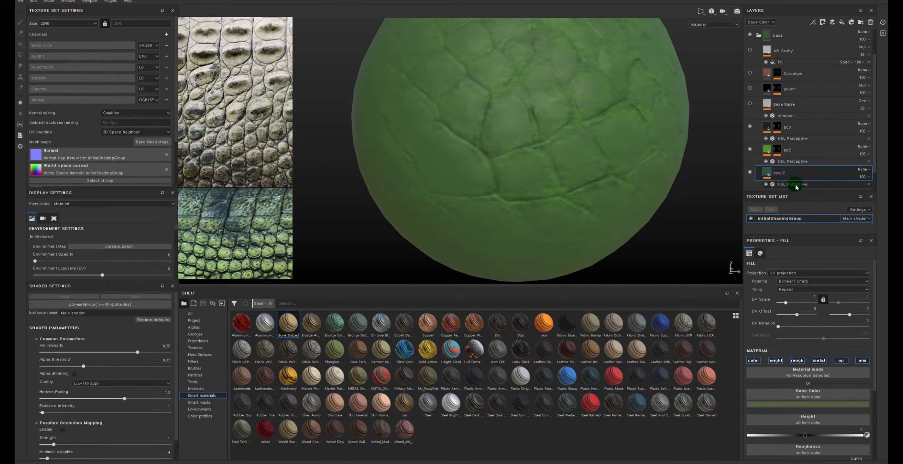
Step: Disable the HSL Perceptive filter on the bc1 copy and set its base color to a fully saturated bright yellow-green
click(762, 171)
click(766, 184)
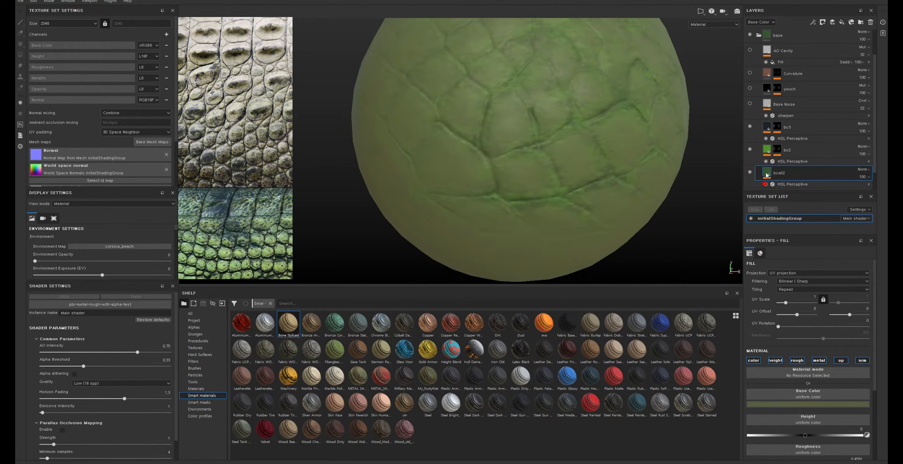
click(799, 405)
drag(818, 379, 873, 334)
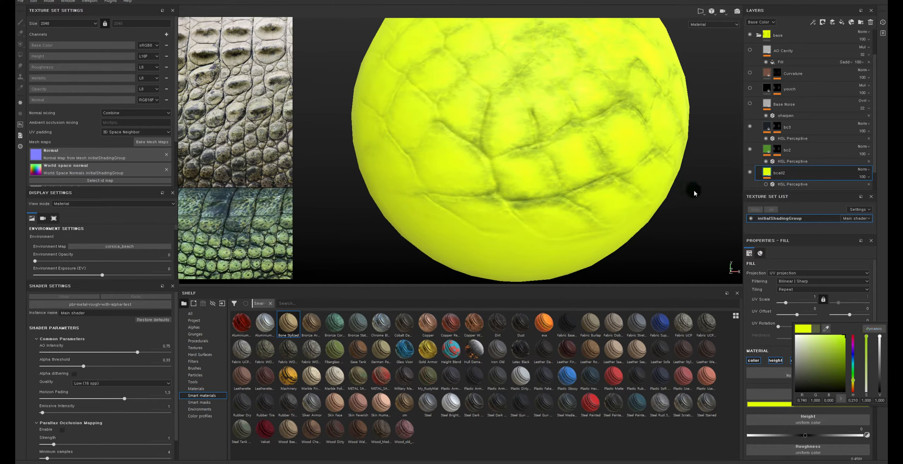
Step: Add a black mask to the yellow-green layer and put a fill effect in that mask
scroll(788, 168, down, 1)
click(767, 154)
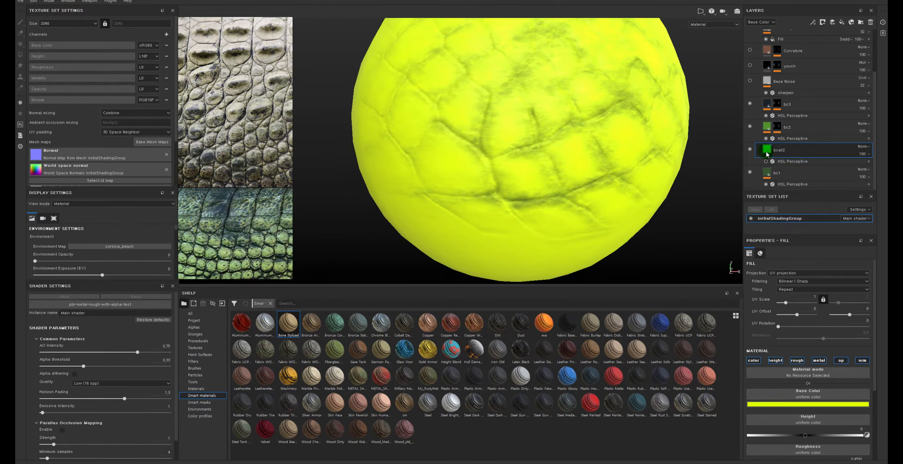
right_click(766, 154)
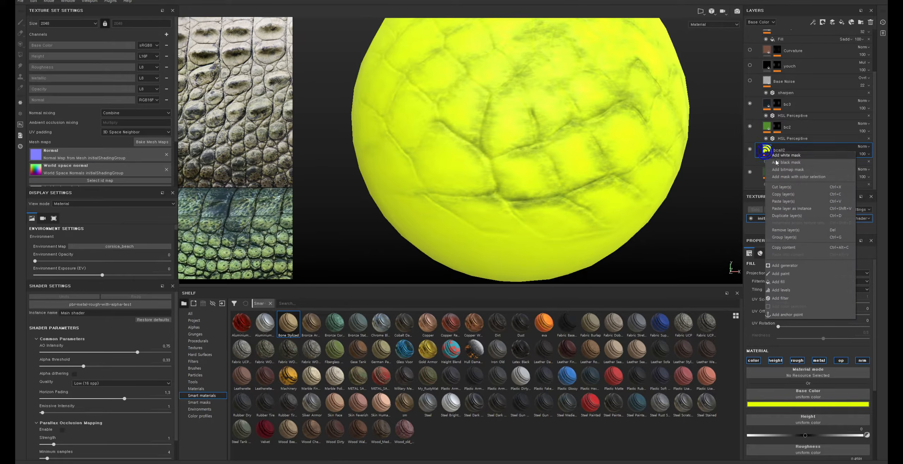
click(798, 165)
right_click(777, 156)
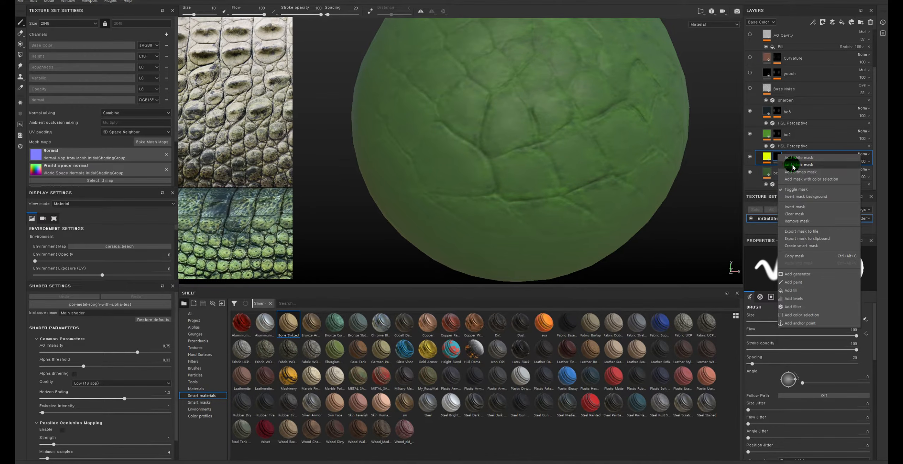
click(791, 291)
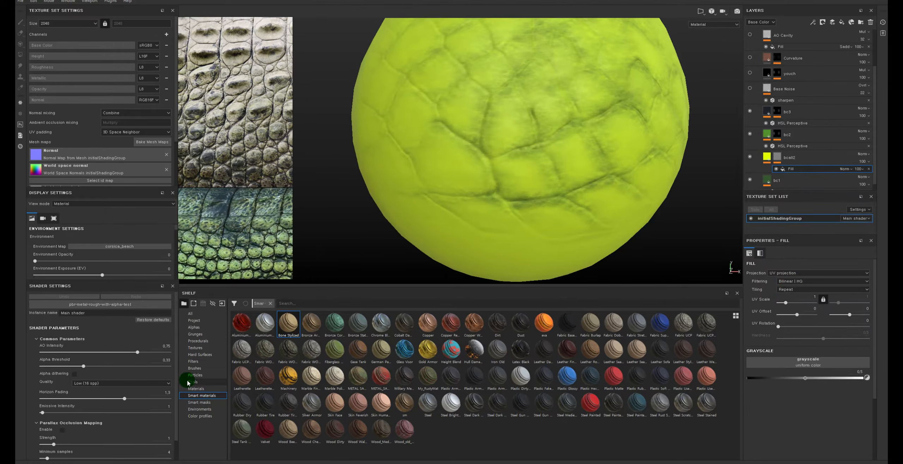
Step: Apply the Cells 4 procedural to the mask's fill and set its UV scale to 4.12
click(198, 340)
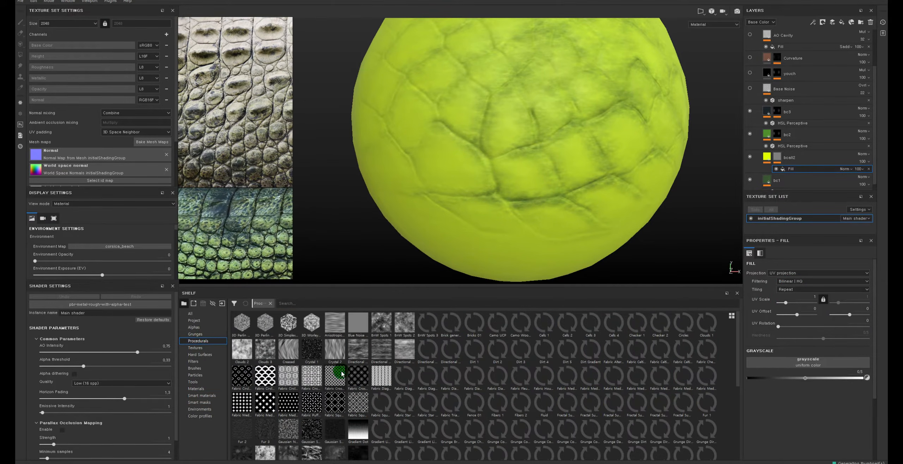
scroll(410, 393, down, 5)
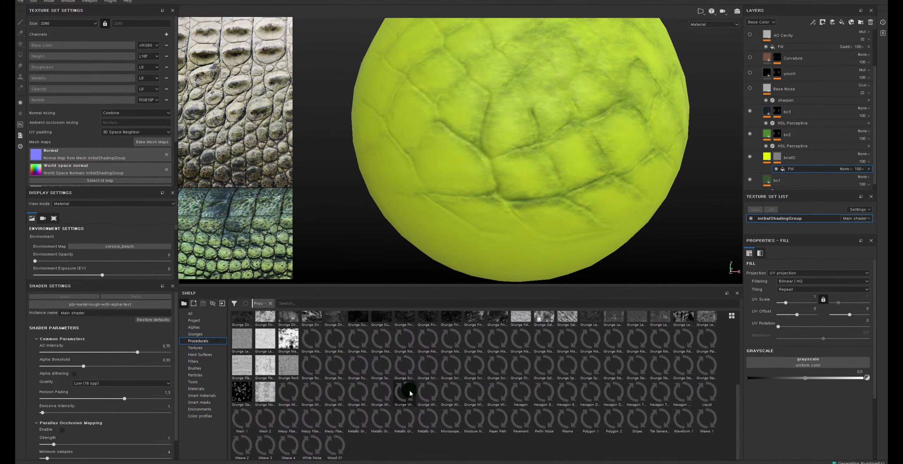
scroll(416, 397, up, 5)
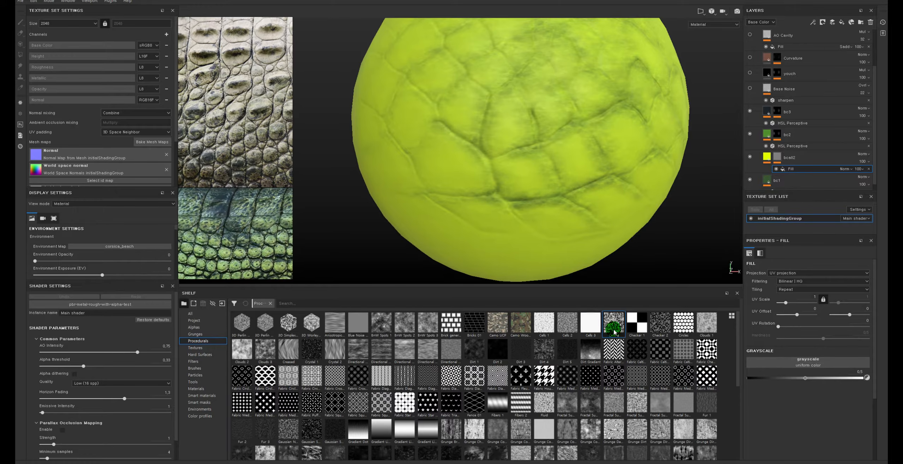
drag(613, 331, 807, 363)
drag(786, 303, 790, 305)
scroll(607, 208, up, 5)
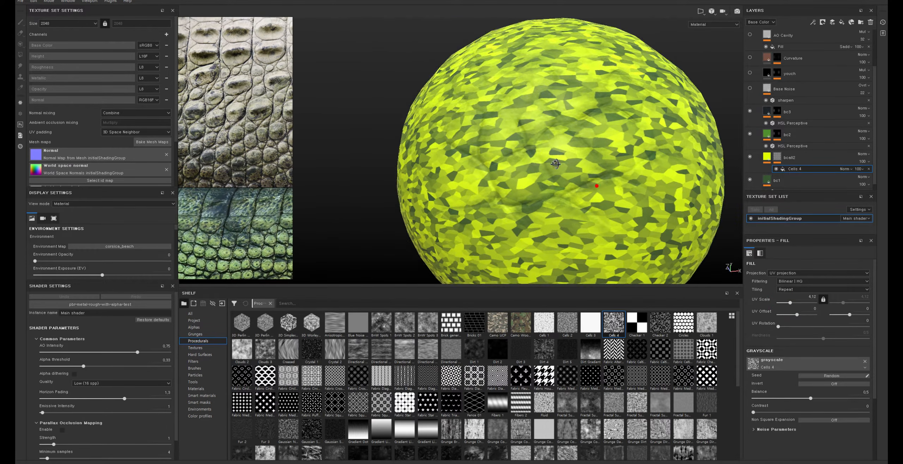
Step: Set the Cells 4 mask fill's balance to 0.64 and increase its UV scale for smaller cells
scroll(602, 206, up, 5)
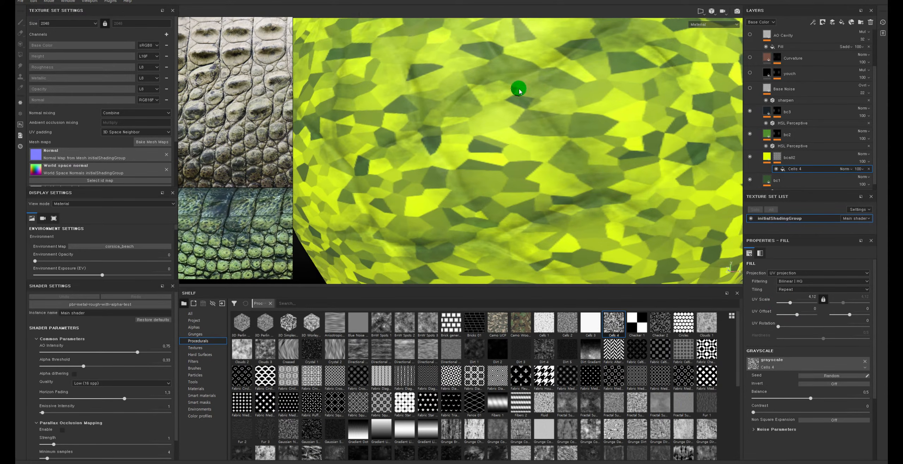
scroll(493, 155, down, 5)
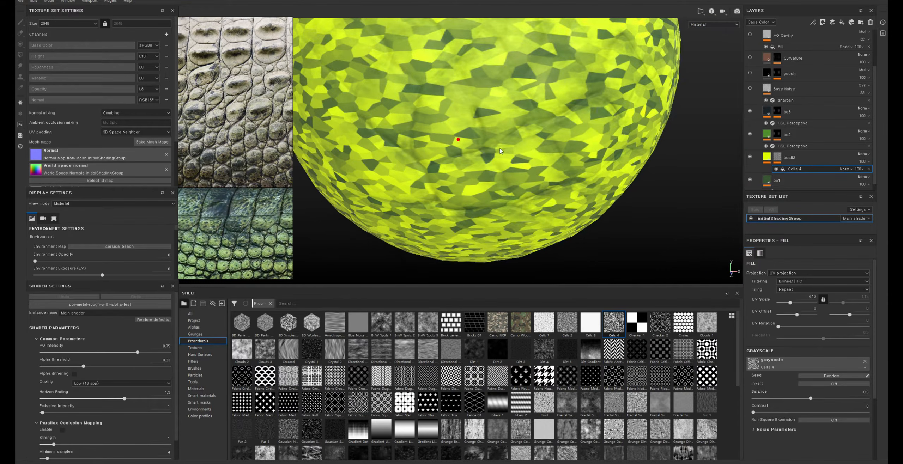
alt+middle_drag(521, 151, 535, 184)
alt+drag(535, 184, 525, 177)
alt+right_drag(525, 177, 559, 237)
alt+drag(559, 237, 504, 175)
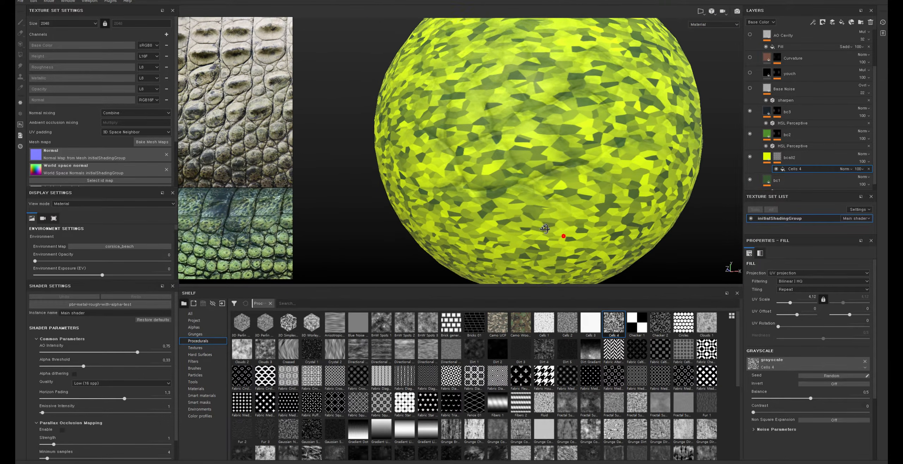
alt+right_drag(508, 184, 548, 239)
alt+drag(548, 239, 558, 236)
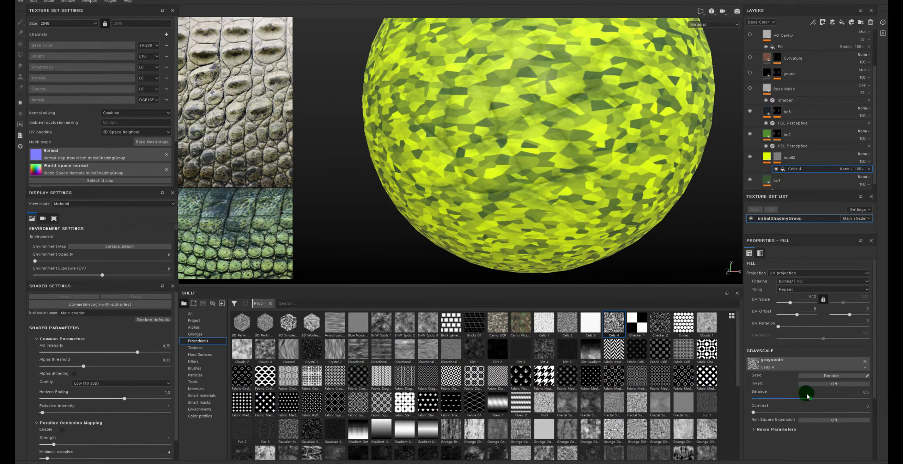
drag(806, 399, 827, 401)
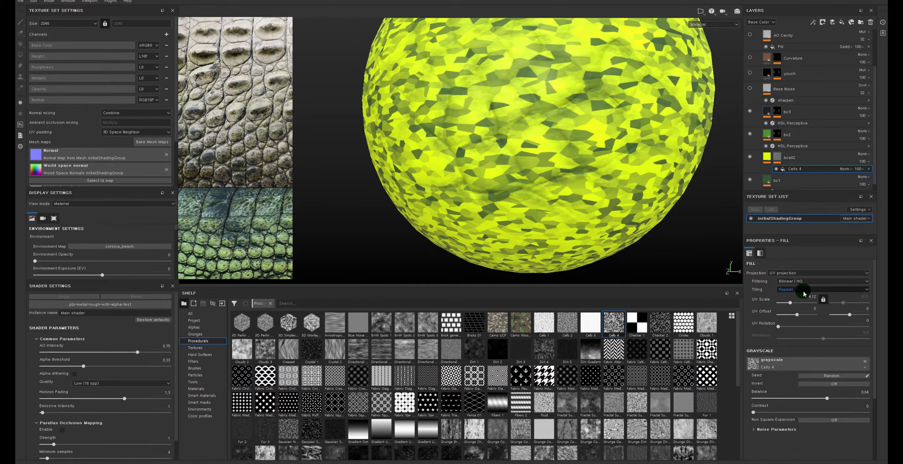
drag(794, 304, 795, 305)
Step: Re-enable the HSL Perceptive filter on the yellow-green cell layer and view its mask in isolation on the sphere
click(789, 158)
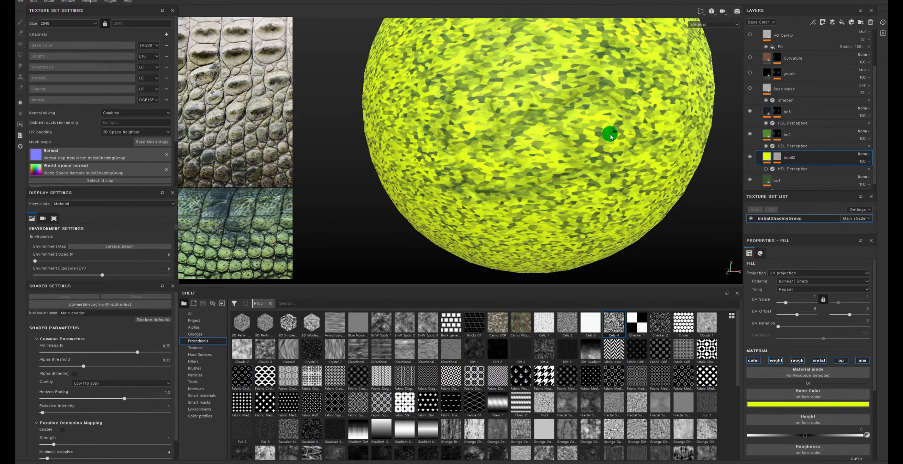
scroll(594, 123, up, 3)
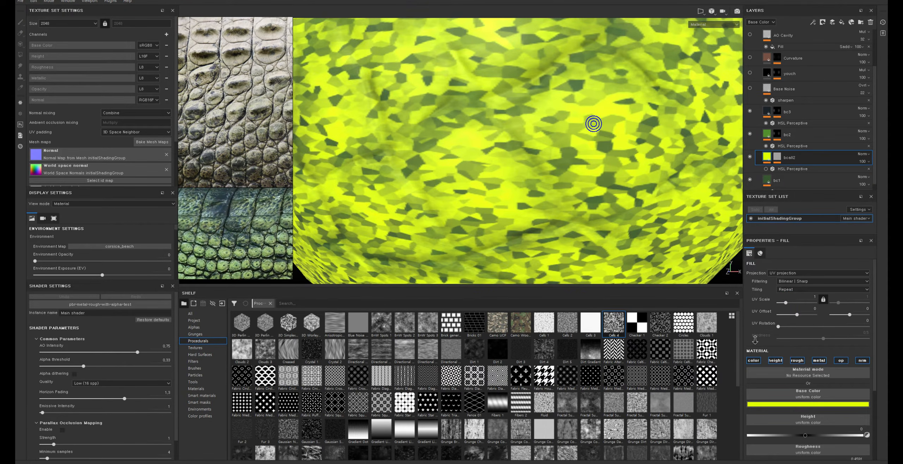
click(765, 169)
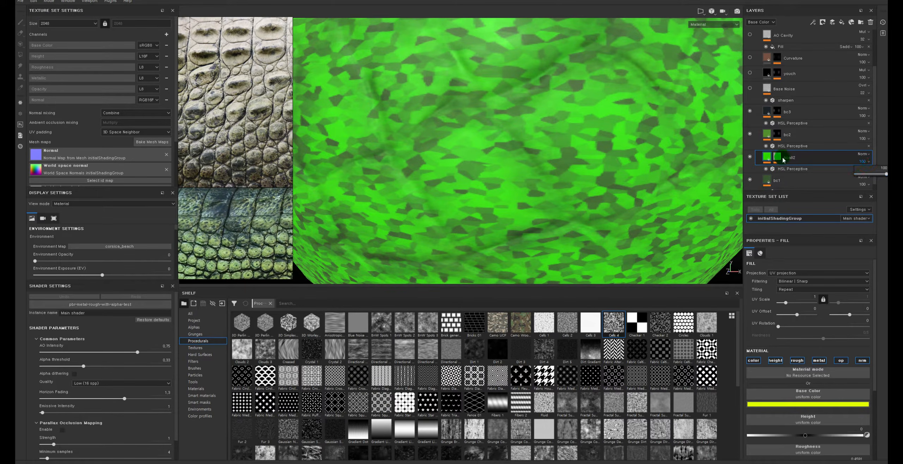
click(778, 158)
alt+click(778, 158)
alt+right_drag(675, 188, 592, 175)
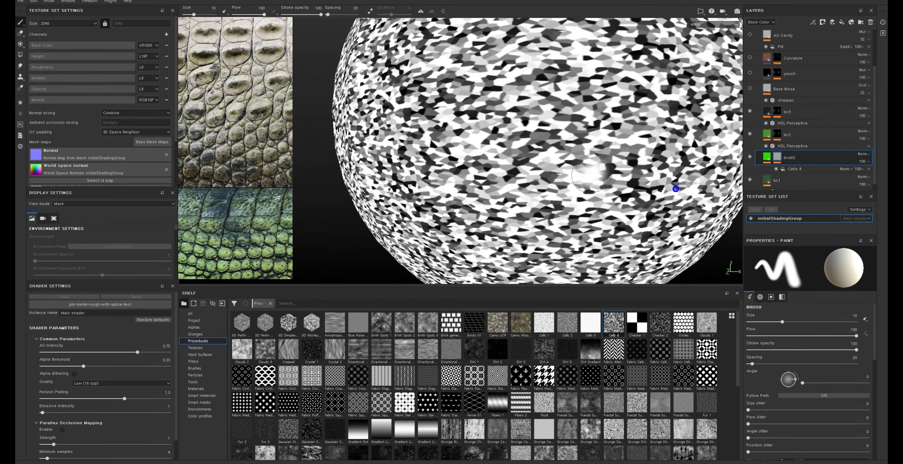
click(765, 159)
Step: Set the cell layer's HSL Perceptive filter to hue 0.42 and saturation 0.43, and reduce the layer opacity to about 19
click(789, 170)
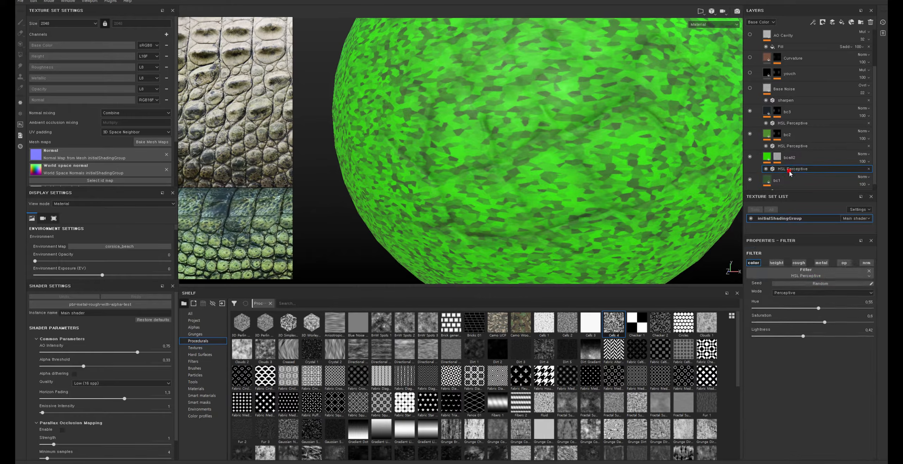
click(767, 158)
scroll(624, 187, down, 5)
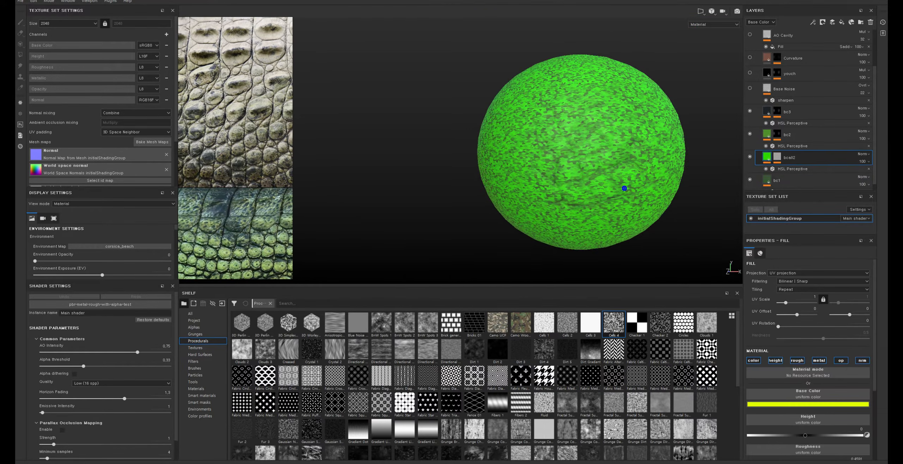
scroll(582, 132, up, 3)
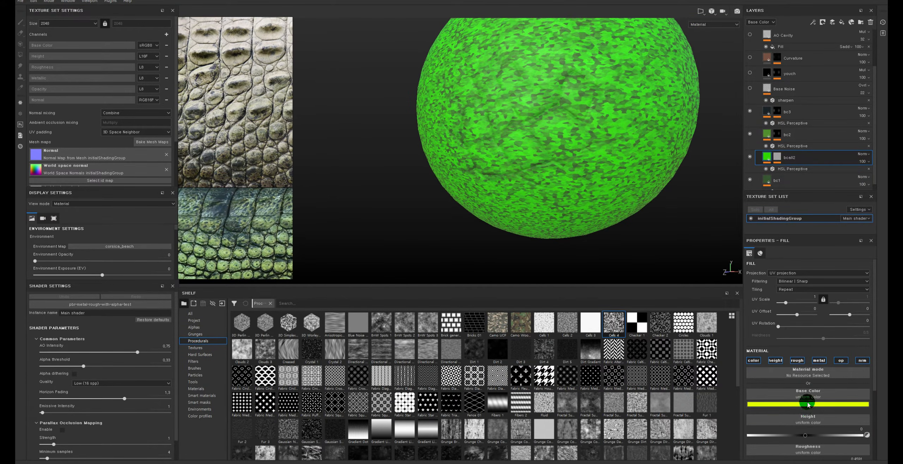
click(808, 404)
click(798, 169)
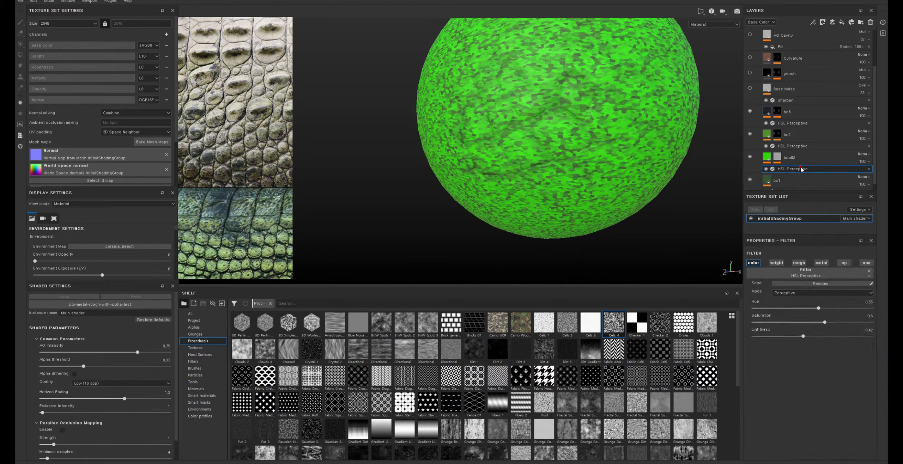
drag(825, 322, 801, 308)
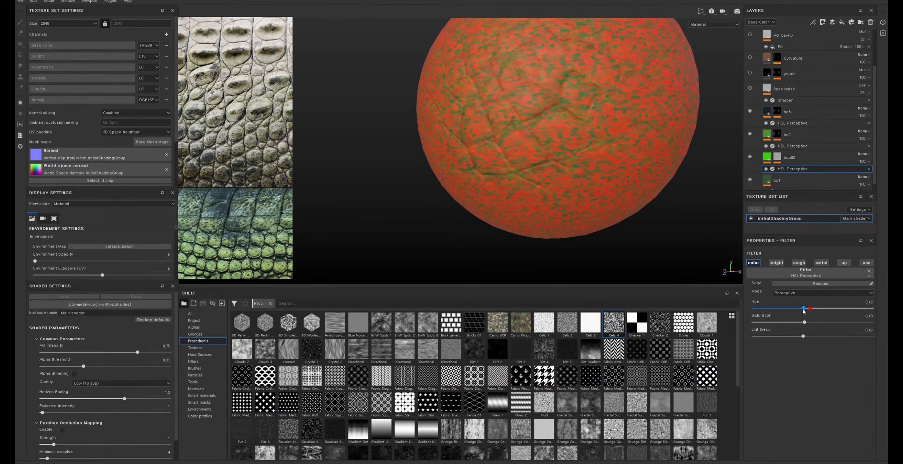
click(866, 162)
drag(869, 174, 863, 175)
Step: Adjust the filter to hue about 0.48, saturation 0.42 and lightness 0.32, and lower the cell layer's opacity slightly further
mouse_move(801, 308)
mouse_down()
mouse_move(809, 307)
mouse_move(808, 322)
mouse_move(820, 321)
mouse_move(788, 325)
mouse_move(803, 322)
mouse_up()
click(806, 321)
drag(806, 307, 810, 309)
drag(799, 338, 793, 339)
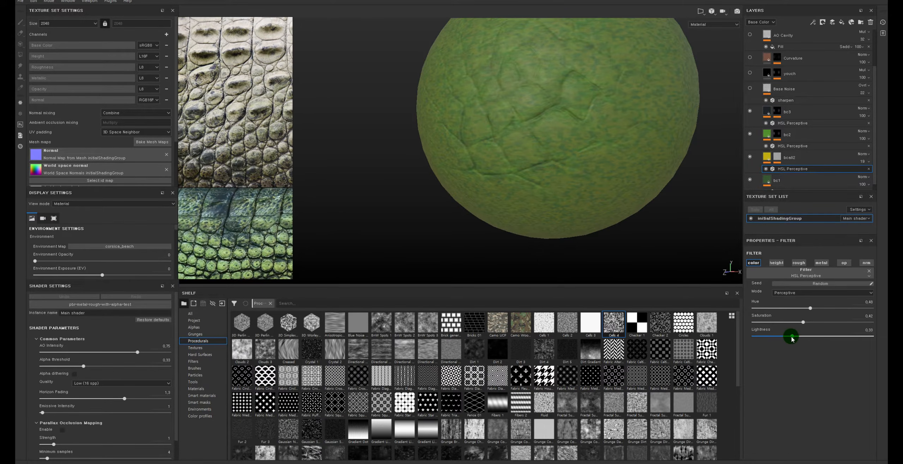
click(862, 162)
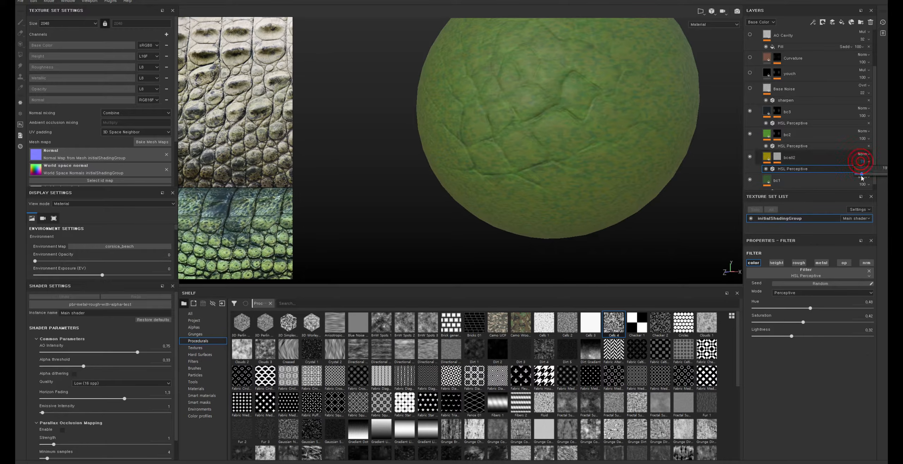
drag(862, 176, 860, 178)
click(794, 168)
Step: Add a Blur filter to the cell layer's mask above the Cells 4 fill, with a blur intensity below 1
alt+right_drag(586, 153, 490, 141)
alt+right_drag(586, 121, 766, 233)
alt+drag(620, 183, 591, 197)
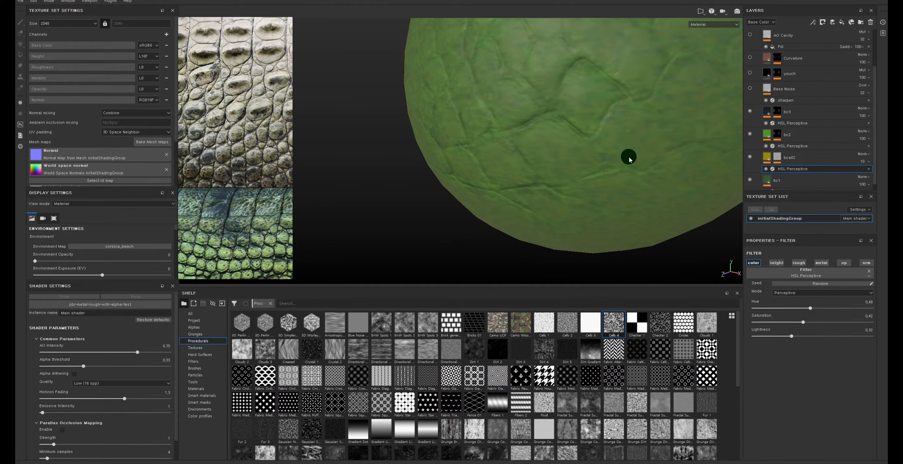
alt+drag(629, 160, 653, 183)
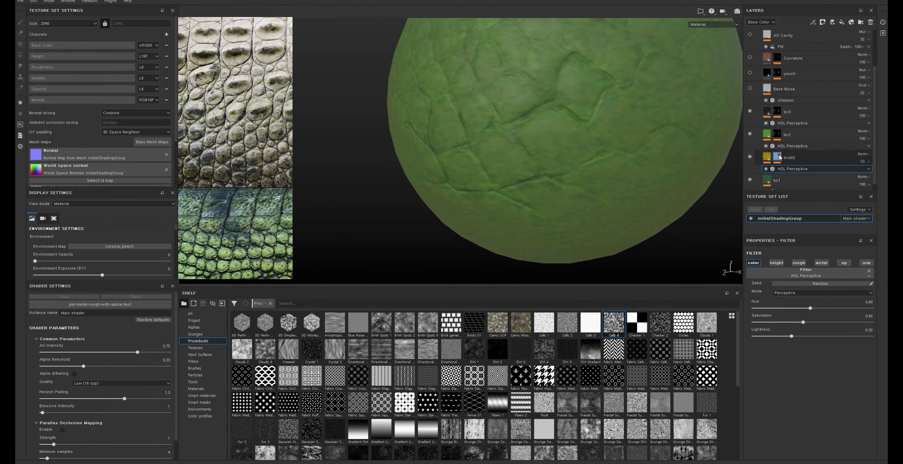
click(779, 158)
right_click(779, 157)
click(809, 306)
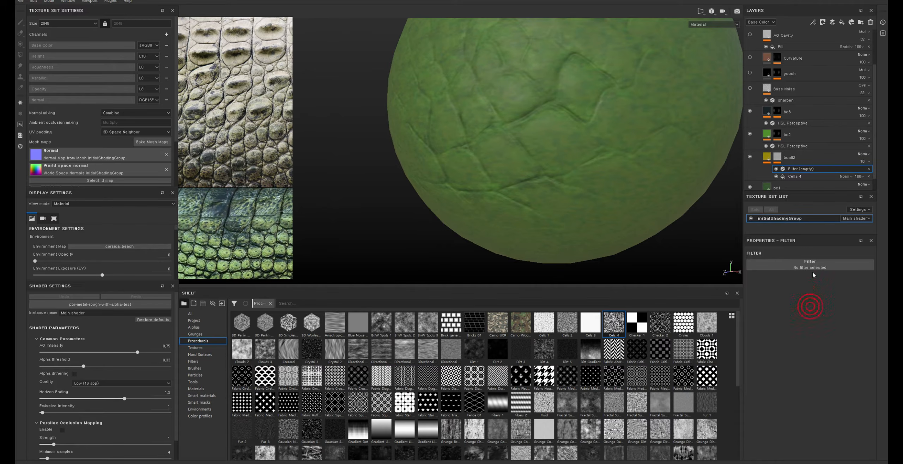
click(828, 267)
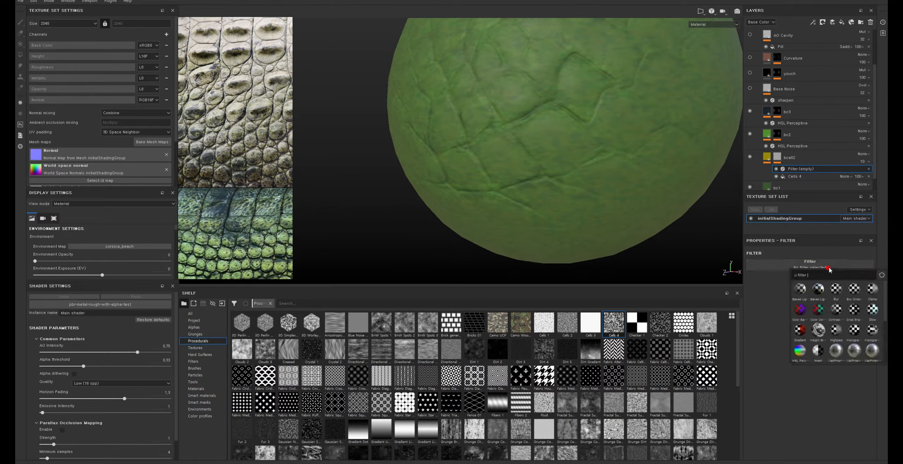
click(836, 290)
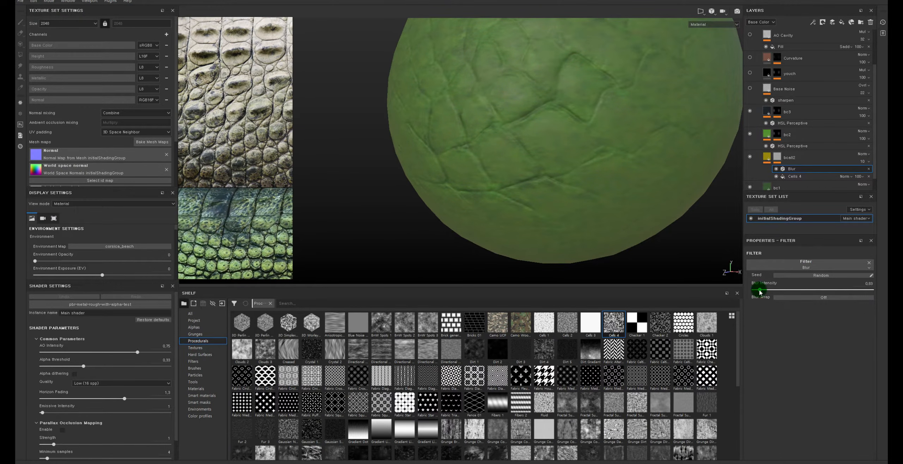
Step: Display only the base color channel and compare the sphere with the cell, bc2 and bc3 layers hidden and shown
scroll(581, 201, down, 5)
alt+drag(581, 202, 594, 216)
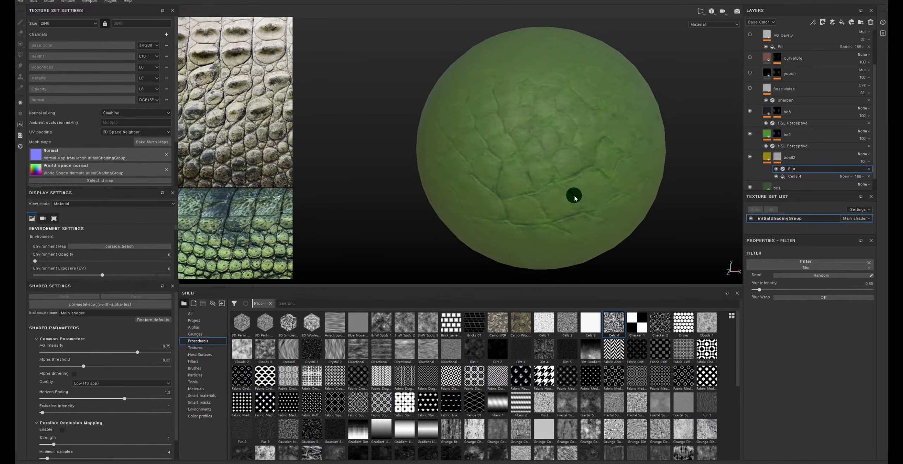
key(c)
scroll(568, 137, up, 3)
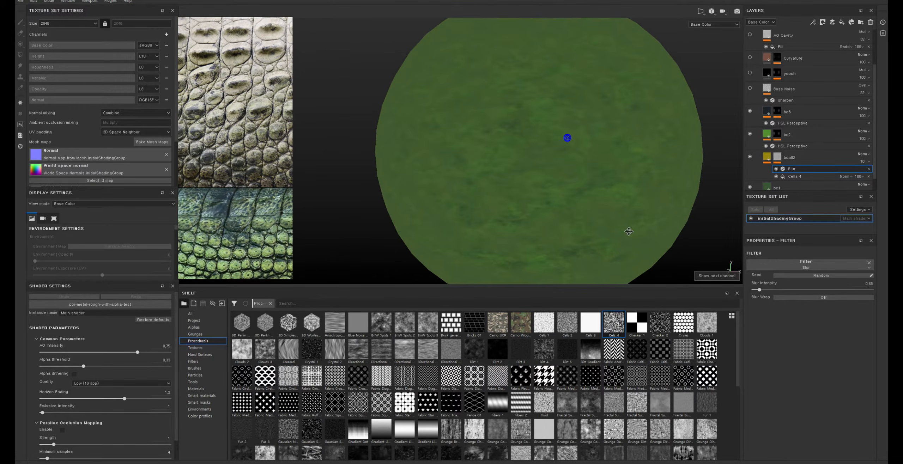
click(750, 157)
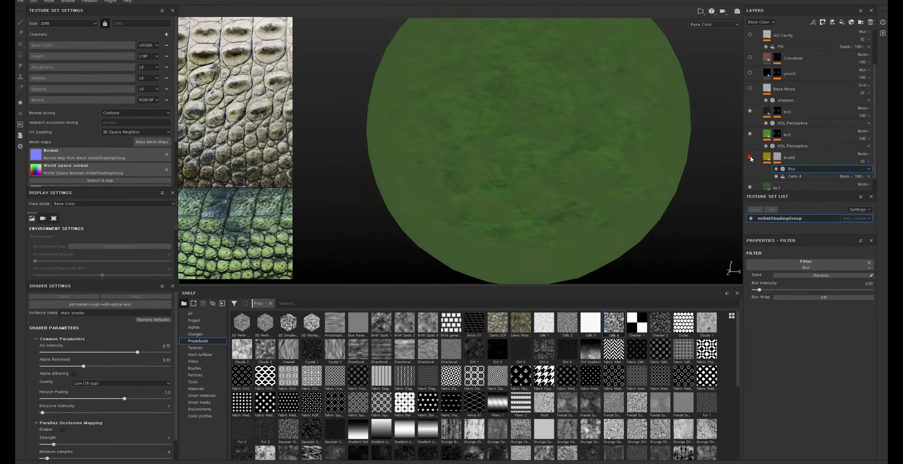
click(750, 134)
click(750, 111)
click(750, 111)
click(749, 141)
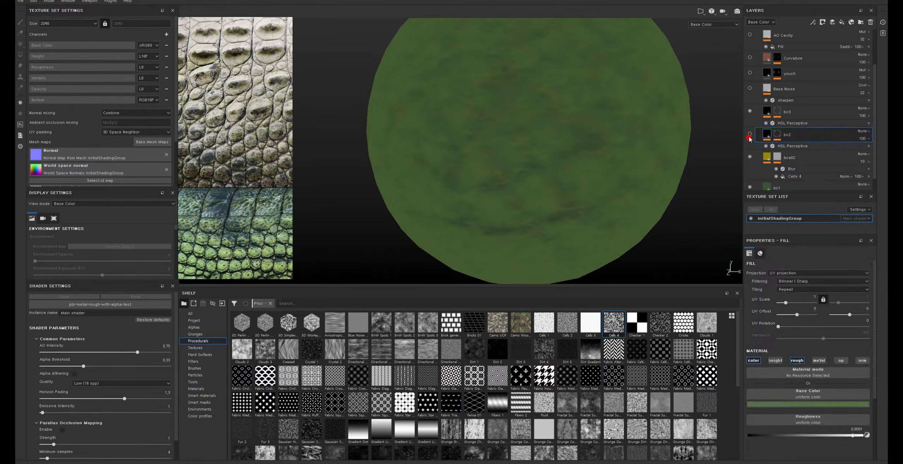
click(750, 134)
click(750, 111)
click(749, 111)
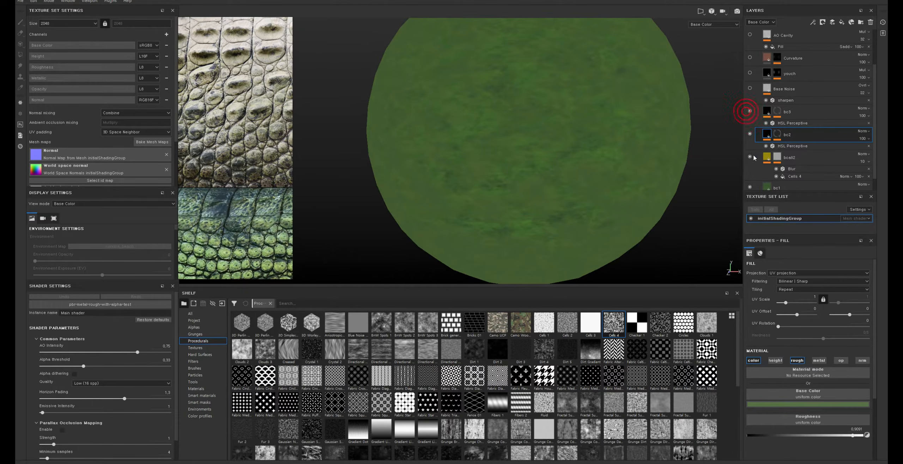
click(750, 157)
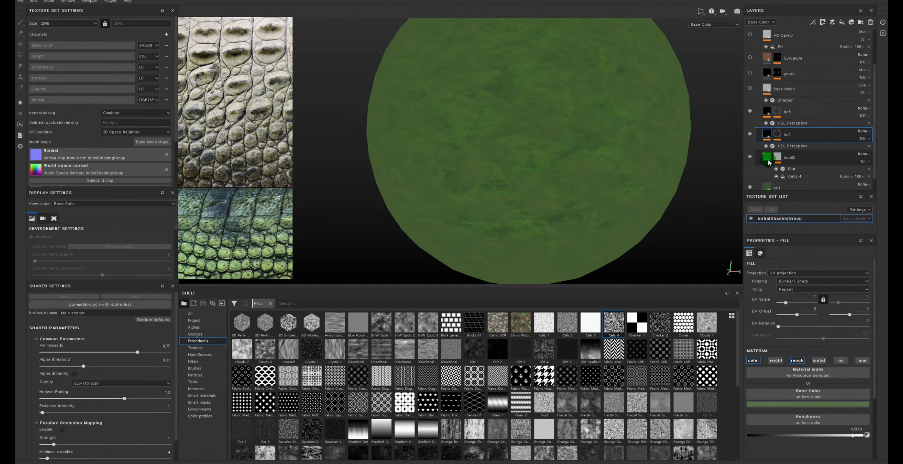
Step: Nudge the hue of the cell layer's HSL Perceptive filter to 0.49
click(767, 157)
click(818, 175)
click(808, 168)
scroll(532, 161, up, 3)
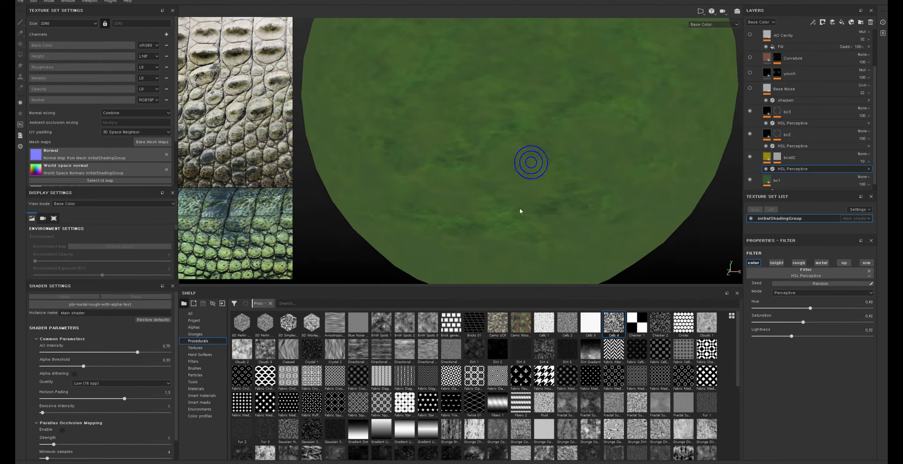
click(810, 309)
click(810, 309)
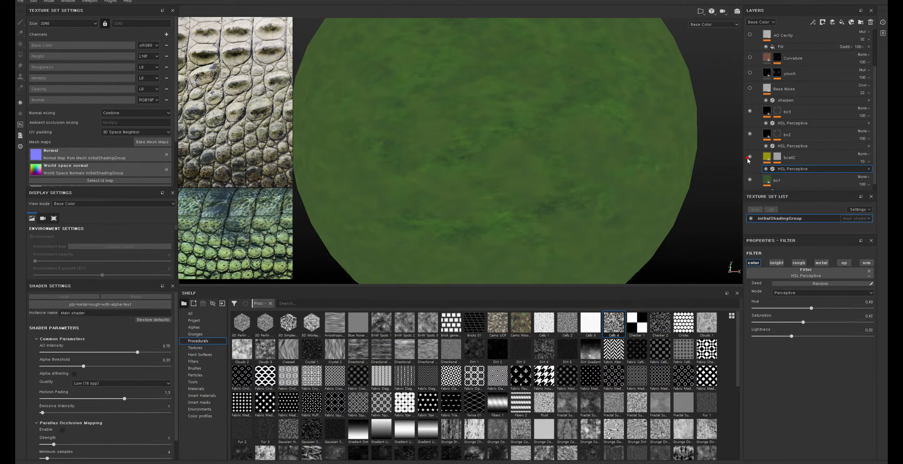
Step: Select the bc1 layer, return to the full material display, and examine the skin around the sphere under rotated environment lighting
click(811, 181)
key(m)
alt+right_drag(647, 220, 558, 103)
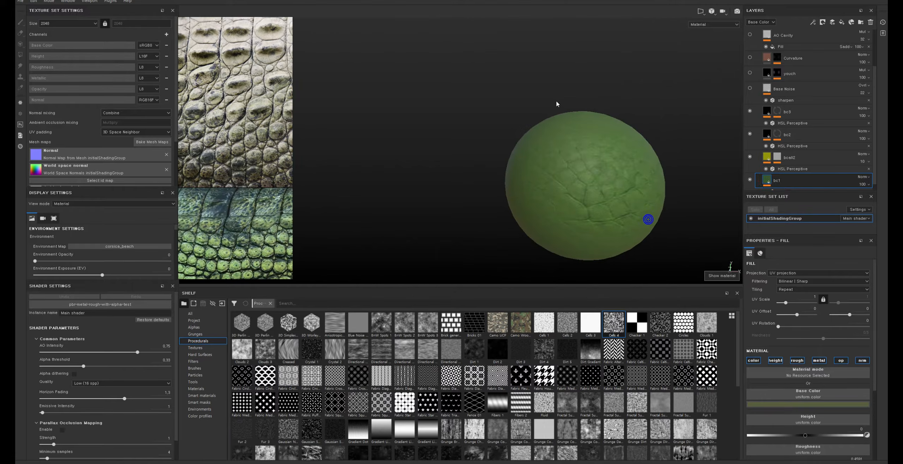
alt+drag(562, 107, 525, 165)
alt+right_drag(498, 143, 539, 193)
alt+right_drag(502, 112, 536, 183)
mouse_move(530, 184)
alt+mouse_down()
mouse_move(537, 159)
mouse_move(477, 169)
mouse_move(570, 183)
mouse_move(545, 199)
mouse_move(513, 170)
alt+mouse_up()
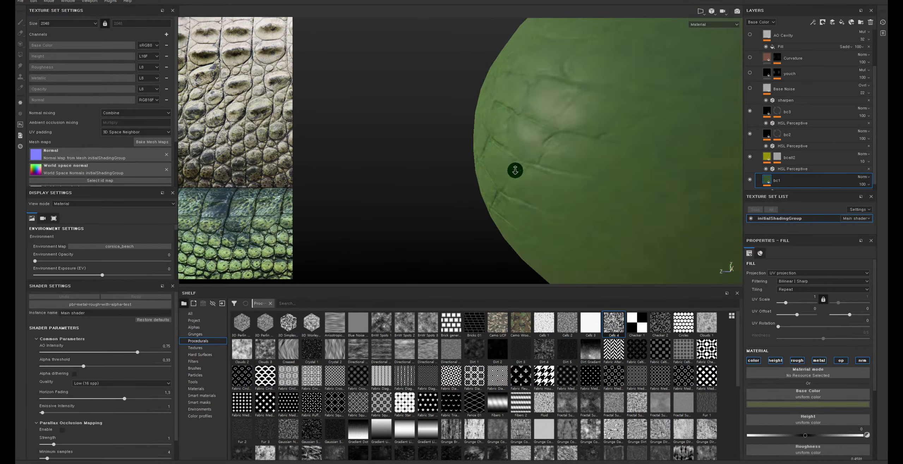
alt+right_drag(677, 139, 443, 101)
alt+drag(592, 113, 572, 117)
alt+drag(625, 151, 518, 164)
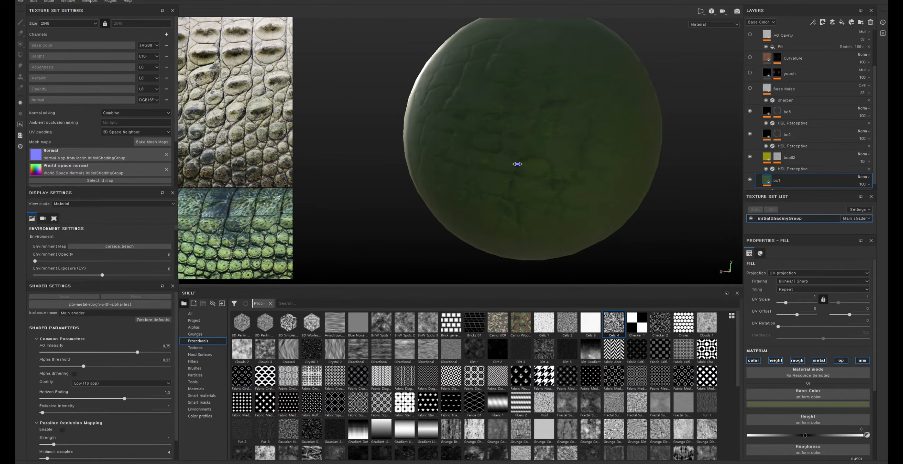
shift+right_drag(518, 163, 547, 184)
alt+right_drag(683, 171, 579, 196)
alt+drag(579, 195, 454, 182)
alt+middle_drag(455, 182, 653, 151)
alt+drag(652, 152, 585, 167)
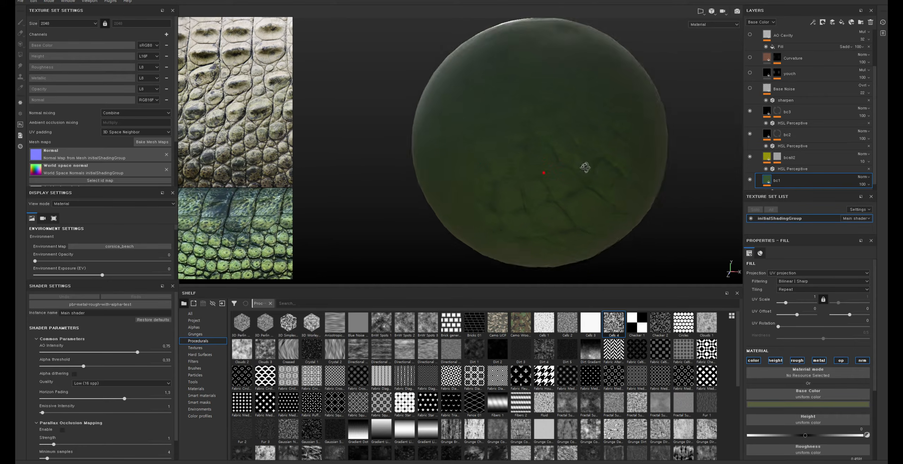
alt+middle_drag(564, 141, 553, 187)
alt+right_drag(553, 188, 585, 220)
mouse_move(556, 221)
shift+right_down()
mouse_move(520, 225)
mouse_move(561, 216)
shift+right_up()
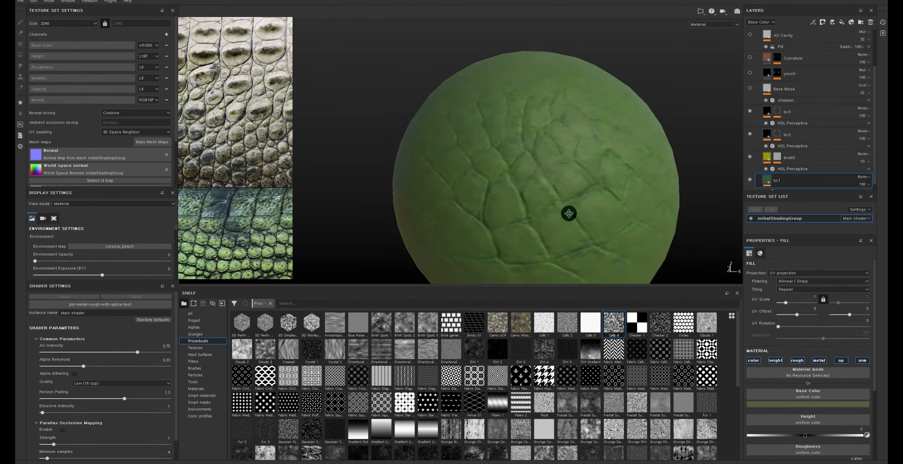
alt+middle_drag(568, 212, 540, 164)
alt+right_drag(540, 165, 556, 207)
alt+drag(556, 207, 594, 214)
alt+right_drag(594, 214, 554, 186)
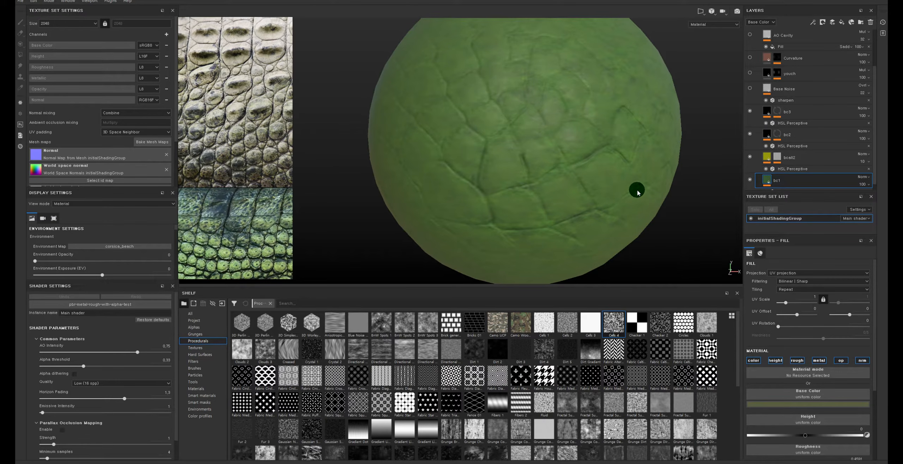
Step: Select the Base Noise layer and make it visible over the green skin
click(772, 93)
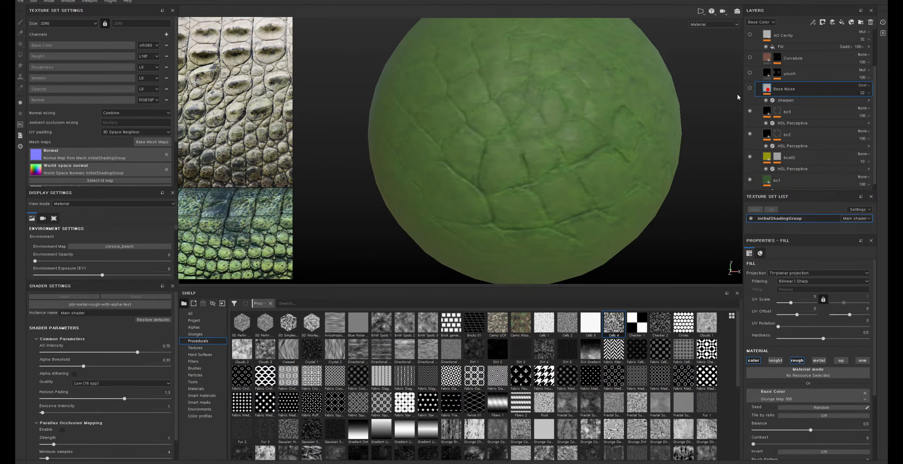
middle_drag(646, 113, 581, 133)
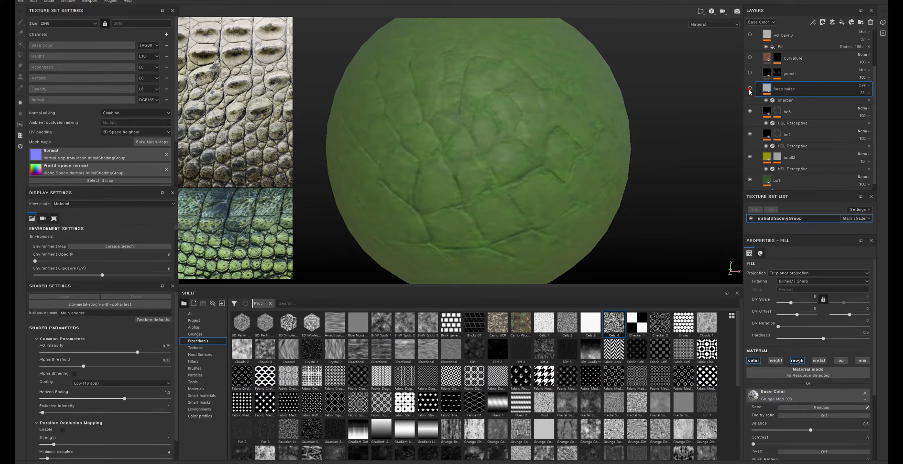
alt+middle_drag(623, 167, 602, 101)
alt+right_drag(602, 101, 645, 193)
alt+drag(645, 194, 578, 71)
alt+middle_drag(579, 71, 649, 109)
Step: Check the Base Noise layer's sharpen filter and compare the skin with the layer hidden and shown
click(787, 102)
alt+drag(600, 109, 596, 109)
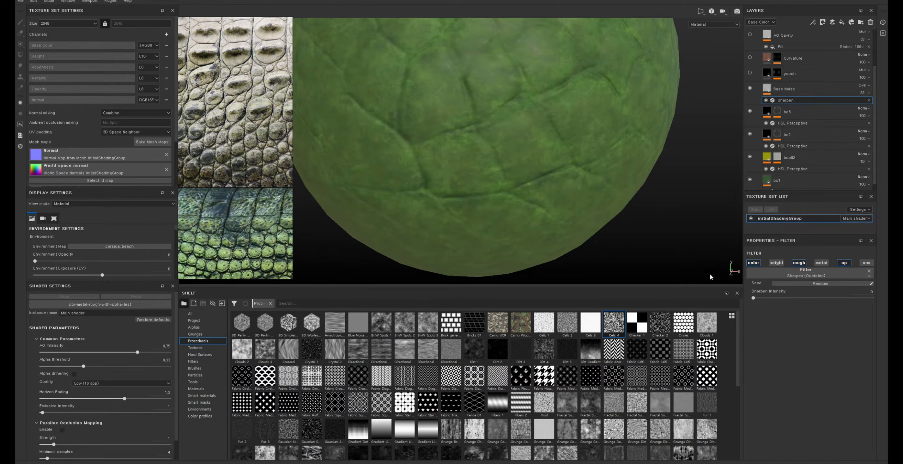
alt+drag(710, 274, 626, 133)
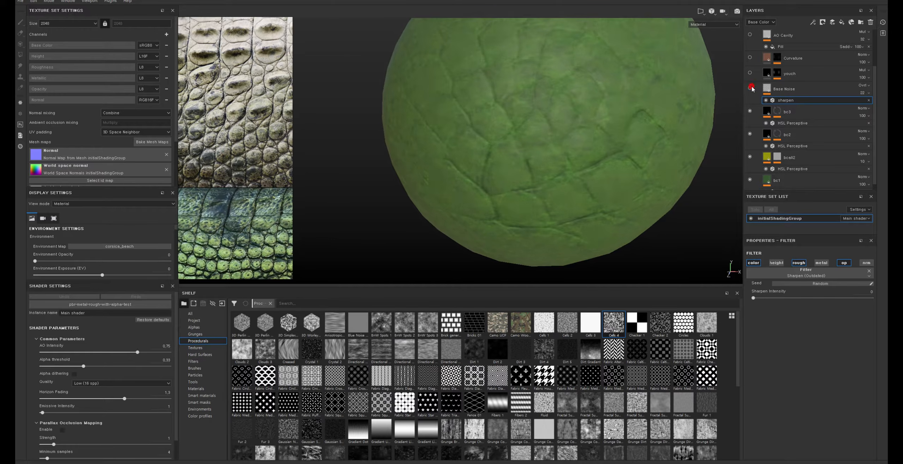
scroll(558, 204, up, 5)
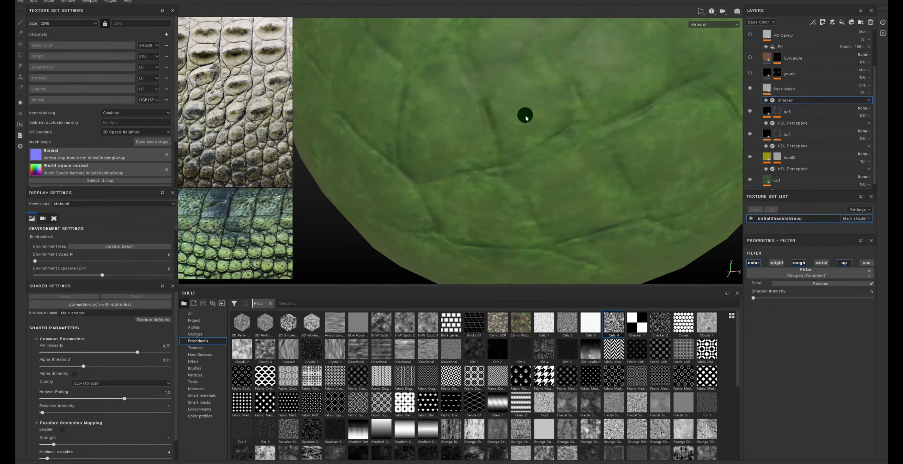
alt+drag(533, 115, 617, 64)
alt+drag(422, 169, 540, 90)
Step: Disable the roughness channel on the bc3 and bc2 fill layers, leaving only color active
click(765, 158)
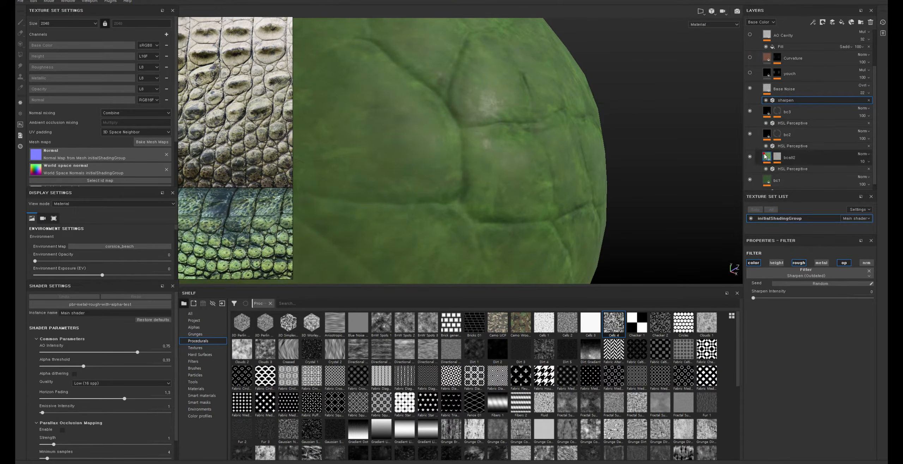
click(766, 136)
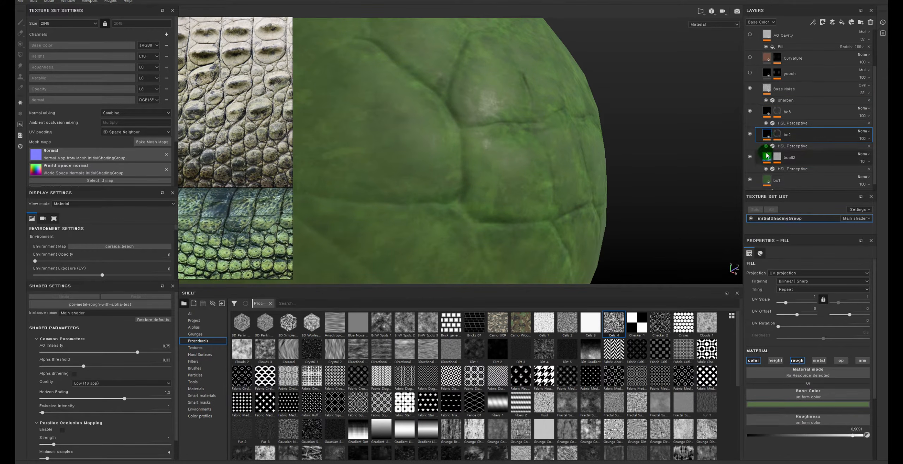
click(766, 112)
alt+drag(661, 116, 619, 140)
click(814, 361)
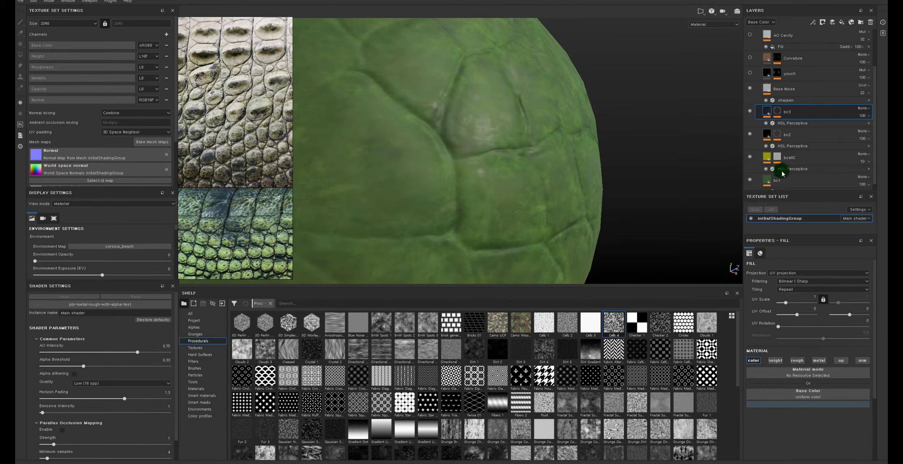
click(767, 134)
click(797, 361)
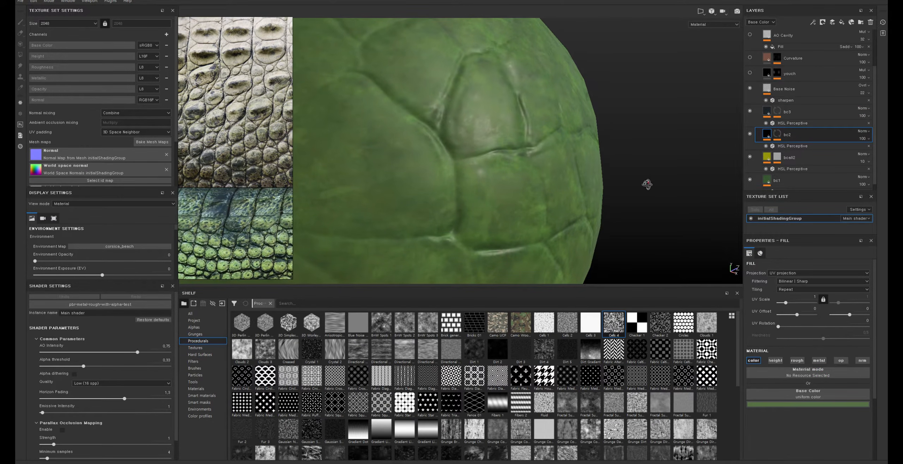
Step: Make the youch layer visible above Base Noise and select its fill
alt+drag(645, 182, 631, 127)
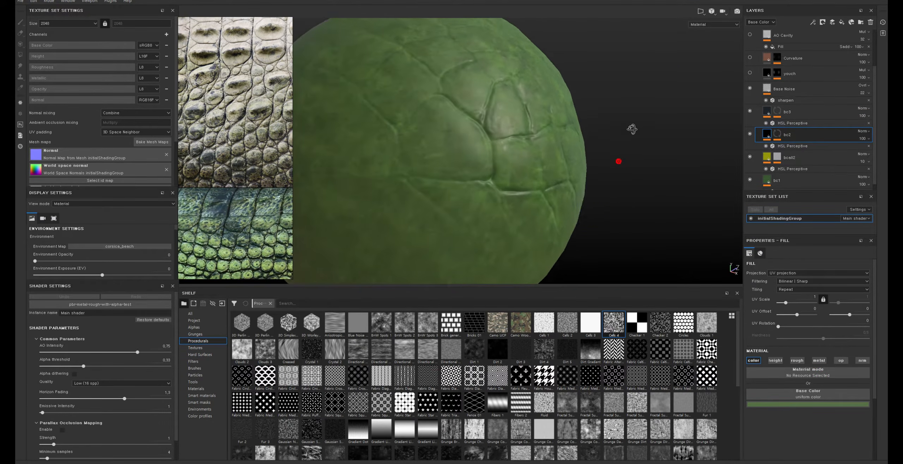
alt+right_drag(631, 127, 587, 153)
alt+drag(586, 153, 597, 185)
alt+right_drag(597, 185, 645, 228)
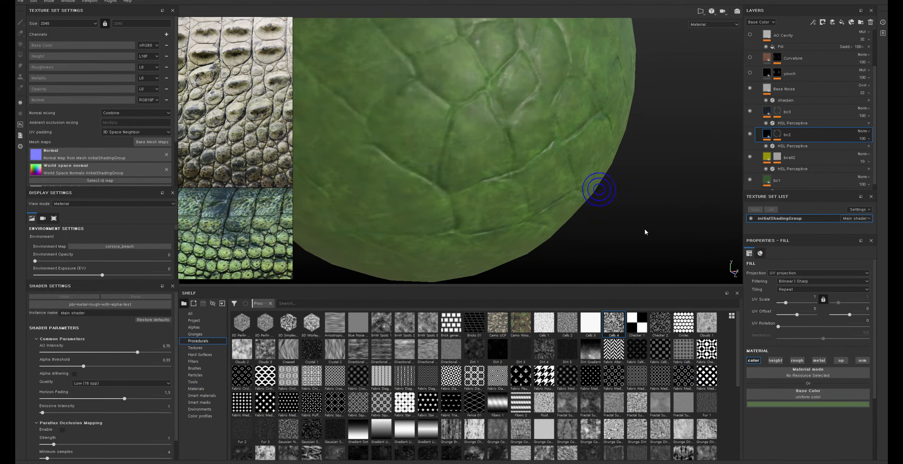
alt+drag(604, 206, 568, 168)
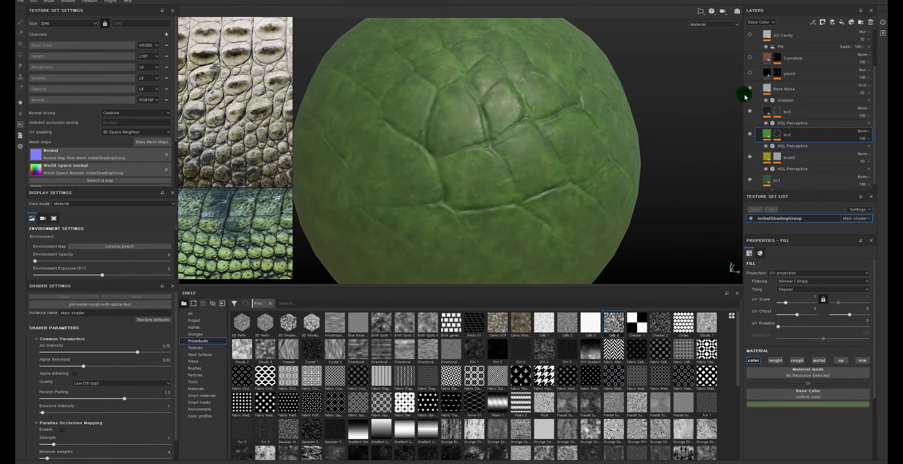
click(750, 73)
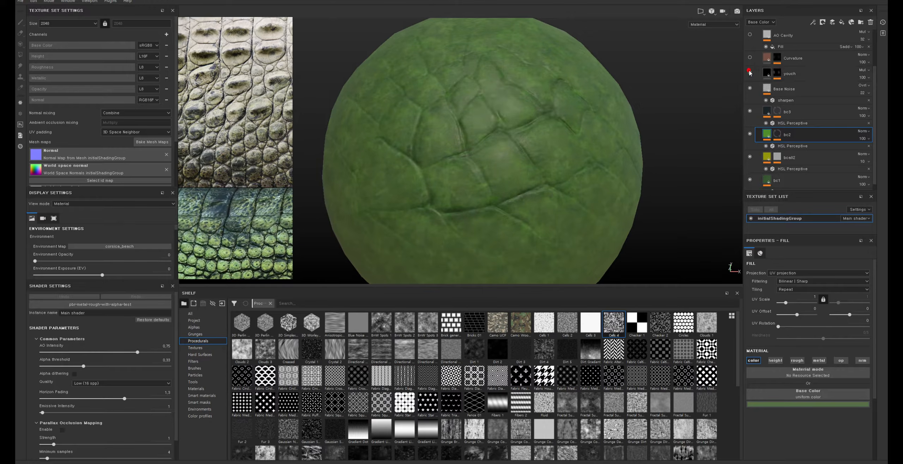
alt+drag(616, 96, 605, 94)
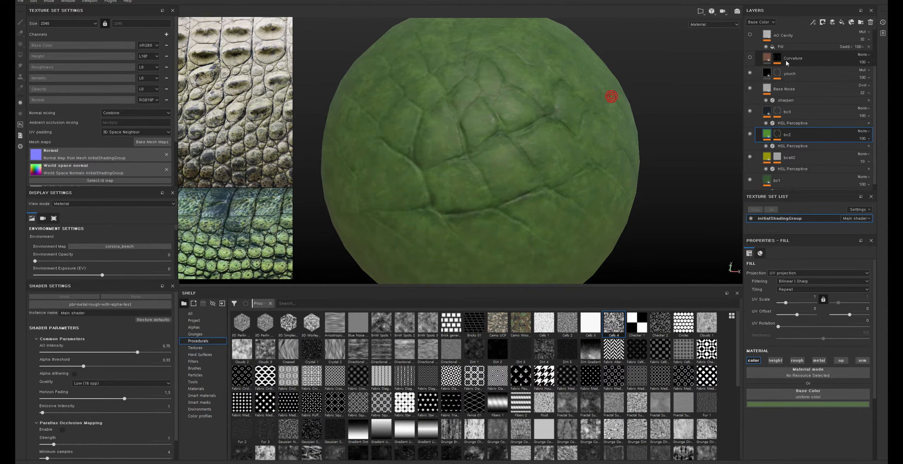
click(766, 74)
Step: Compare the sphere with the youch layer hidden and shown, examining the darkened creases from several angles
alt+right_drag(570, 166, 580, 191)
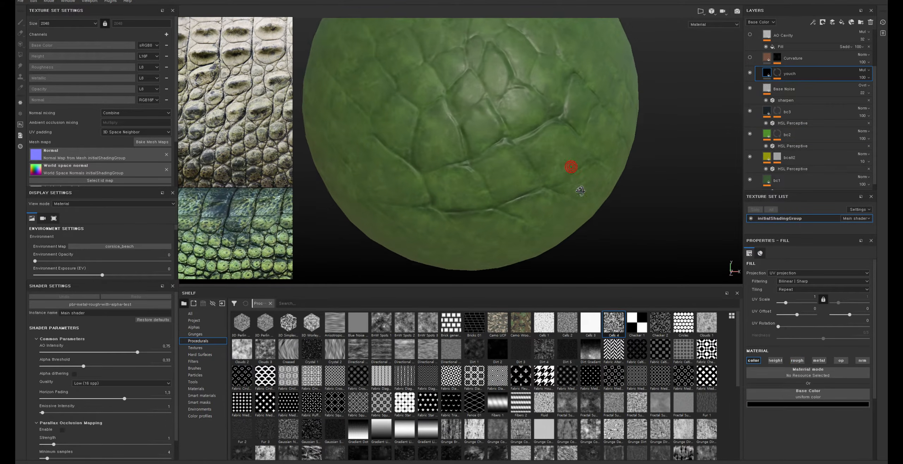
alt+drag(580, 190, 581, 195)
click(750, 73)
click(749, 72)
alt+right_drag(596, 109, 516, 124)
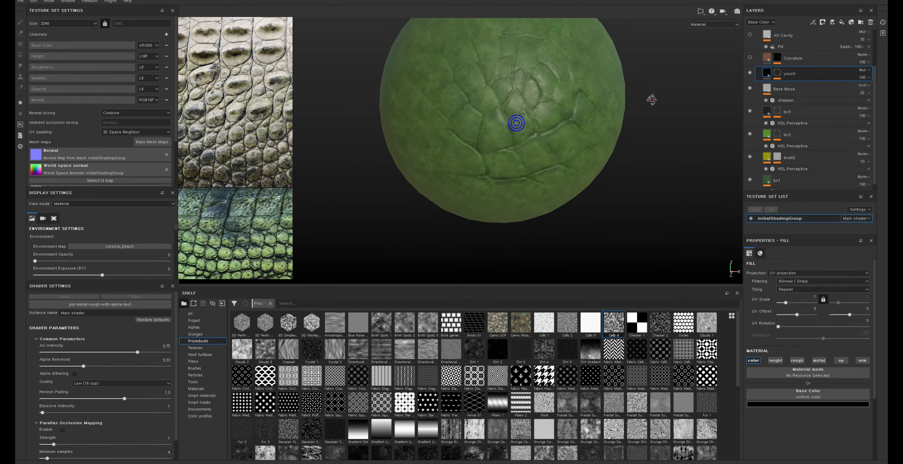
alt+drag(651, 98, 663, 91)
alt+right_drag(664, 90, 588, 161)
mouse_move(588, 161)
alt+mouse_down()
mouse_move(581, 121)
mouse_move(589, 148)
alt+mouse_up()
alt+right_drag(589, 148, 651, 153)
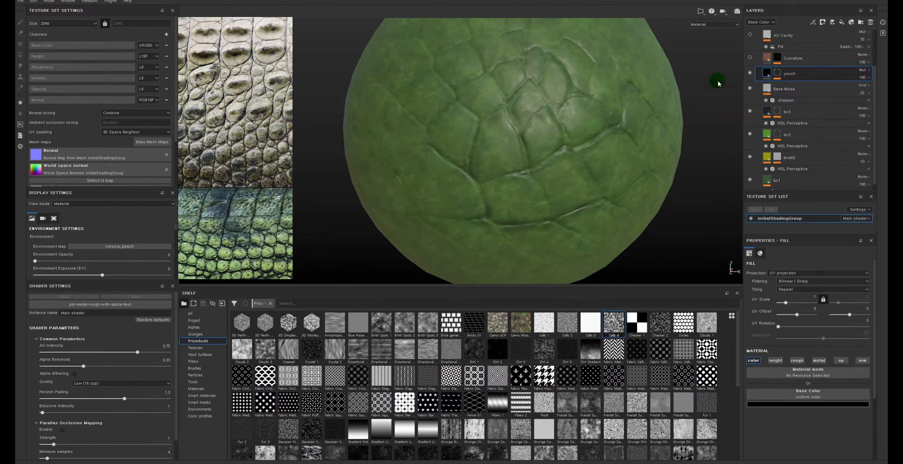
Step: Preview the Curvature and AO Cavity layers, leaving Curvature visible and AO Cavity hidden
scroll(776, 82, up, 3)
middle_drag(635, 117, 598, 94)
click(750, 106)
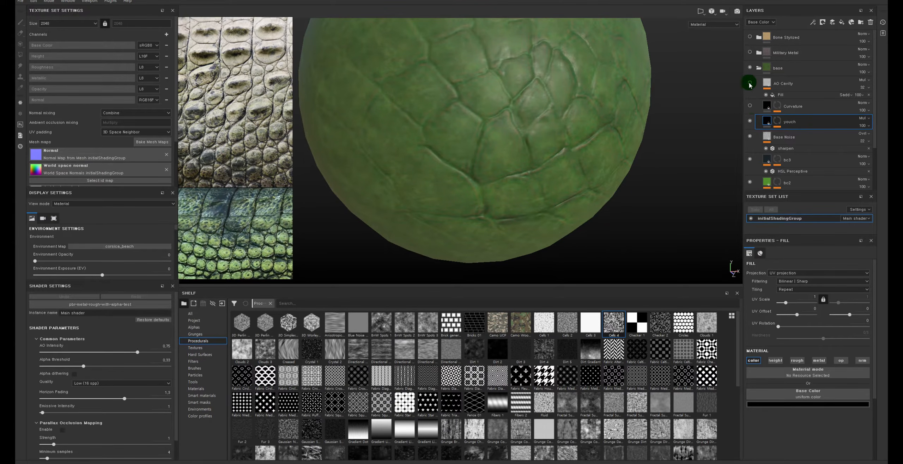
click(750, 83)
click(749, 106)
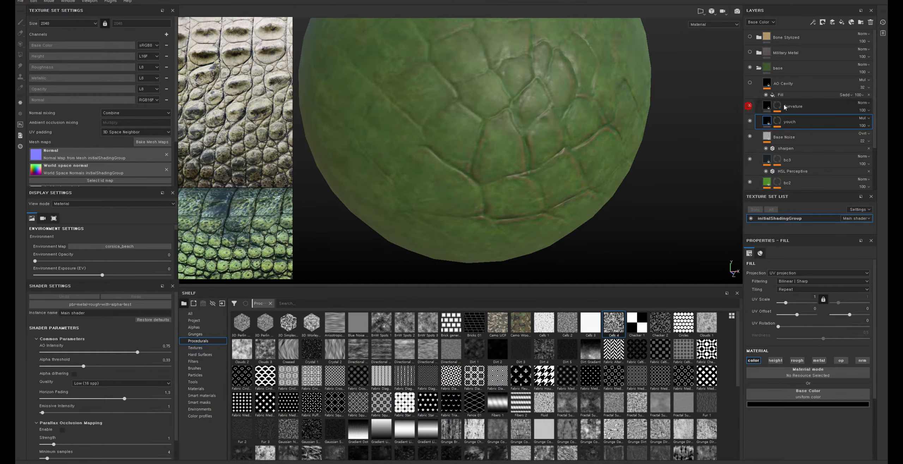
Step: Review the image inputs of the Curvature layer's Mask Editor generator, return to its fill, and examine the scale edges
click(793, 106)
click(805, 122)
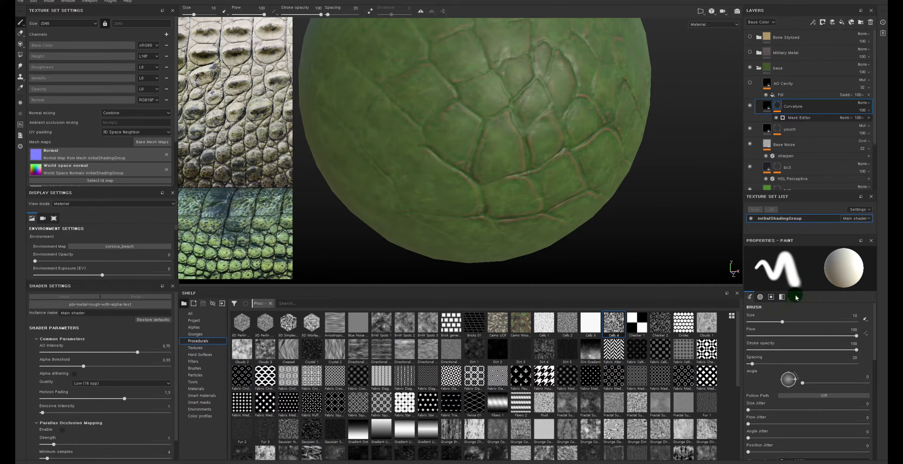
scroll(820, 390, down, 5)
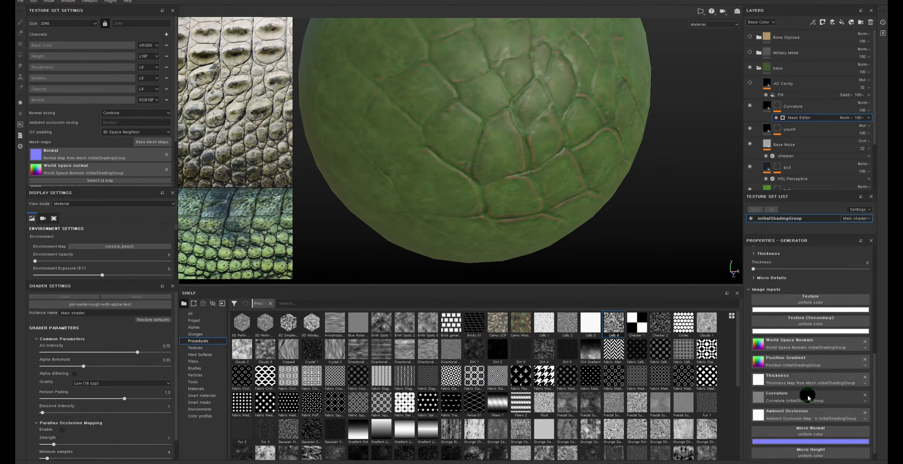
click(766, 106)
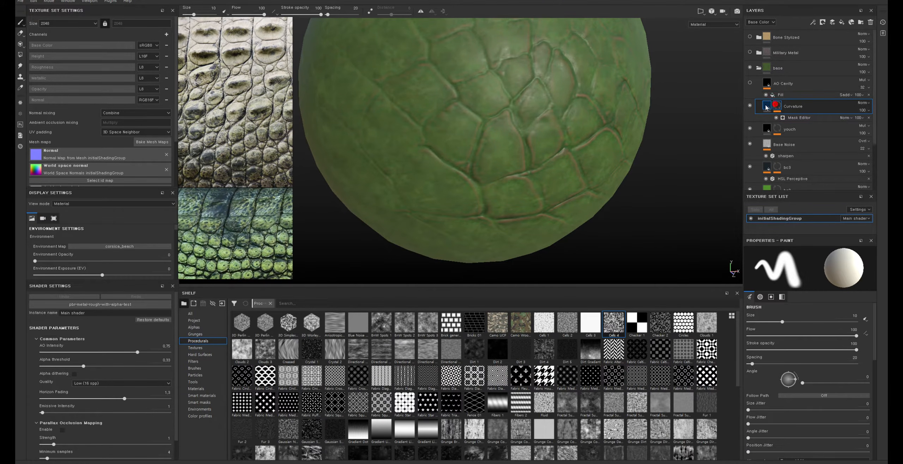
click(767, 106)
alt+right_drag(551, 102, 575, 96)
alt+drag(575, 96, 569, 113)
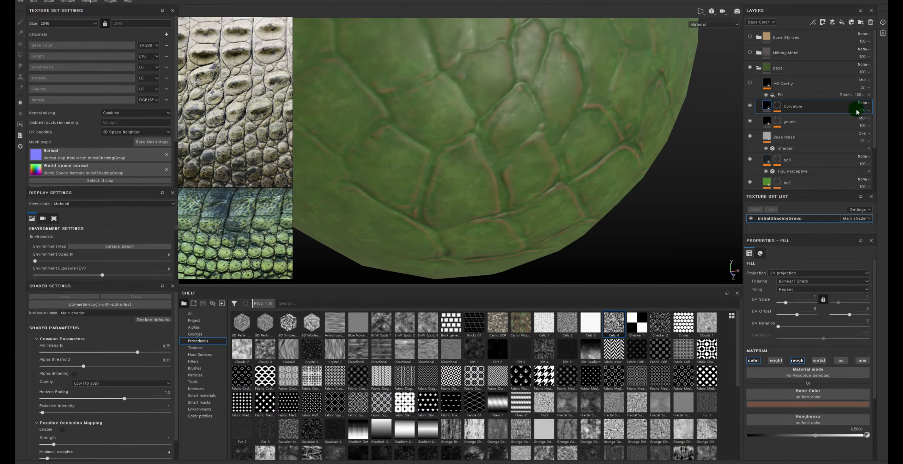
Step: Replace the Curvature layer's base color with a green sampled from the sphere
click(810, 404)
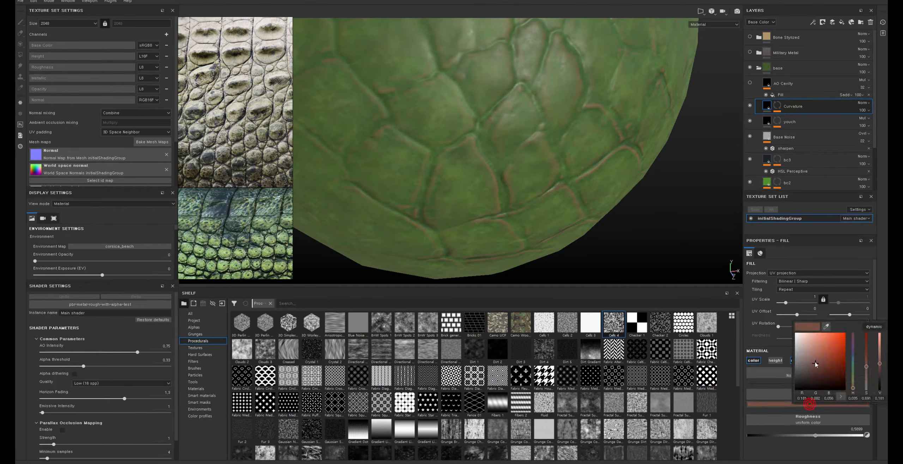
click(824, 332)
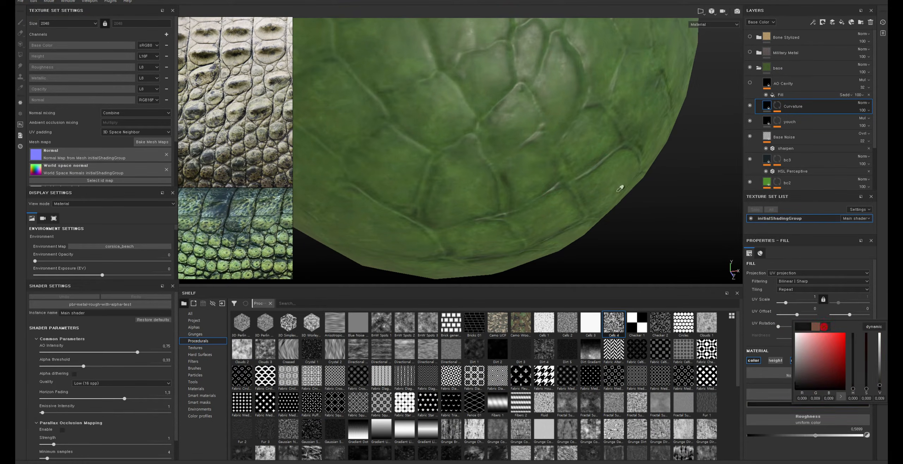
click(575, 146)
drag(577, 146, 584, 127)
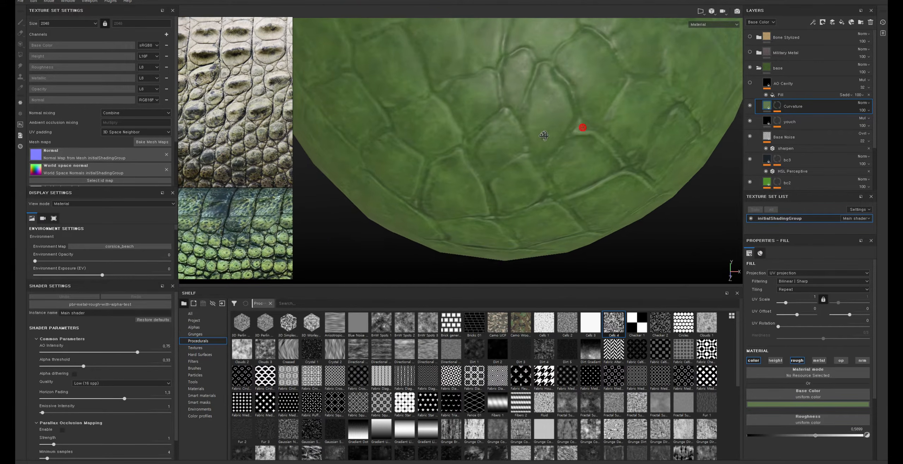
Step: Add an HSL Perceptive filter to the Curvature layer with saturation 0.67 and lightness 0.47
right_click(764, 108)
click(798, 254)
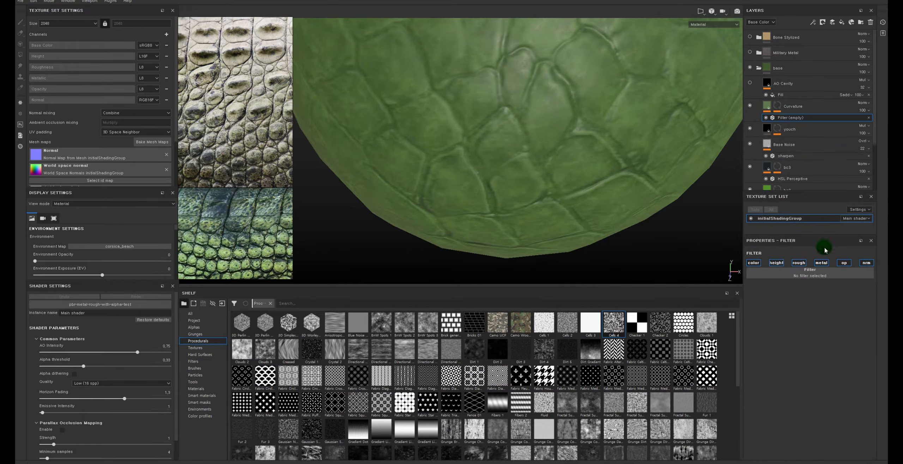
click(816, 277)
click(800, 362)
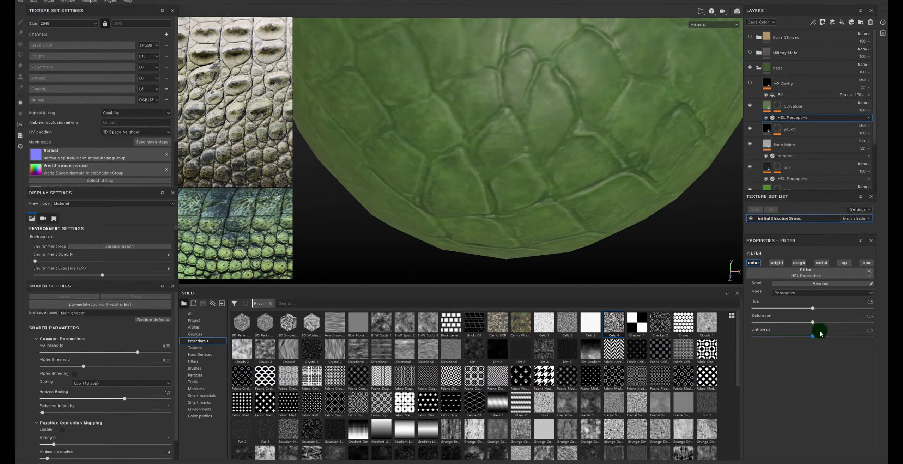
click(812, 341)
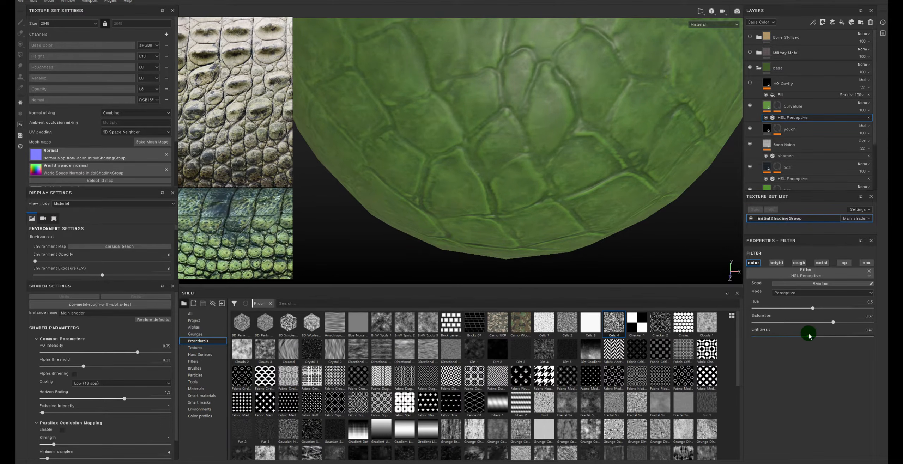
Step: Examine the tinted scale edges on the sphere and compare them with a close-up of the green reptile reference scales
alt+drag(413, 90, 520, 81)
scroll(519, 89, up, 3)
scroll(206, 216, up, 3)
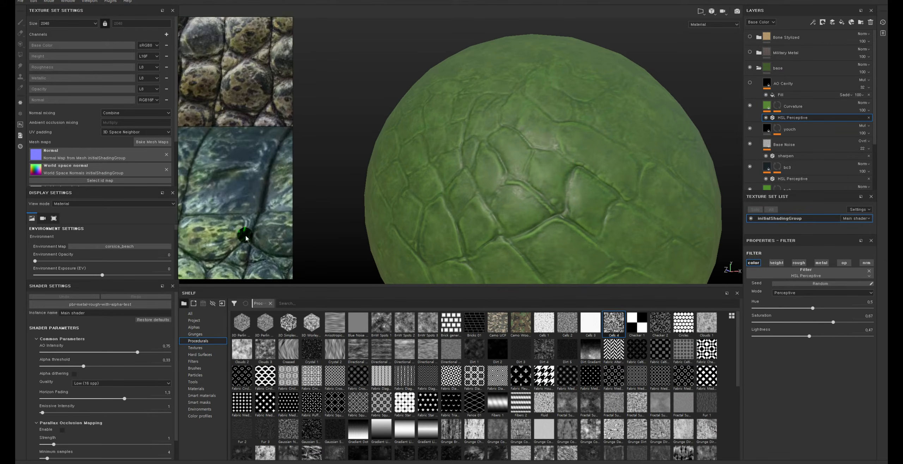
middle_drag(246, 236, 226, 130)
scroll(232, 218, up, 3)
middle_drag(234, 219, 257, 167)
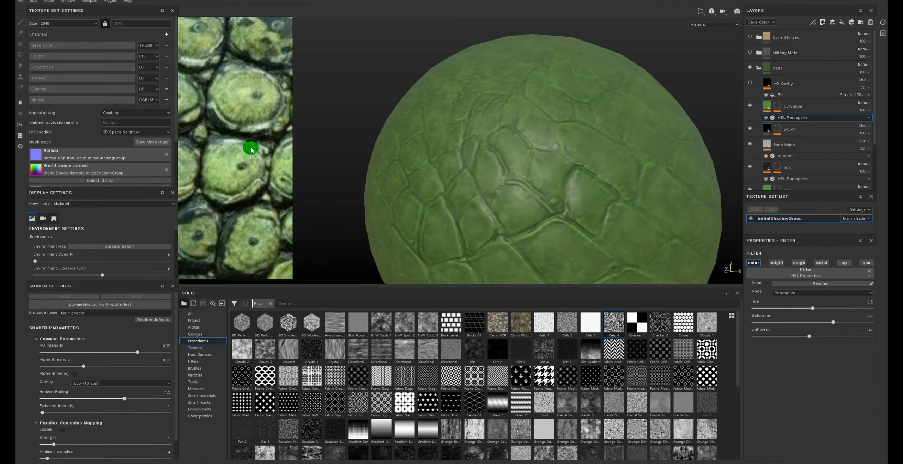
Step: Inspect the Curvature layer's Mask Editor generator and its fill settings
click(777, 107)
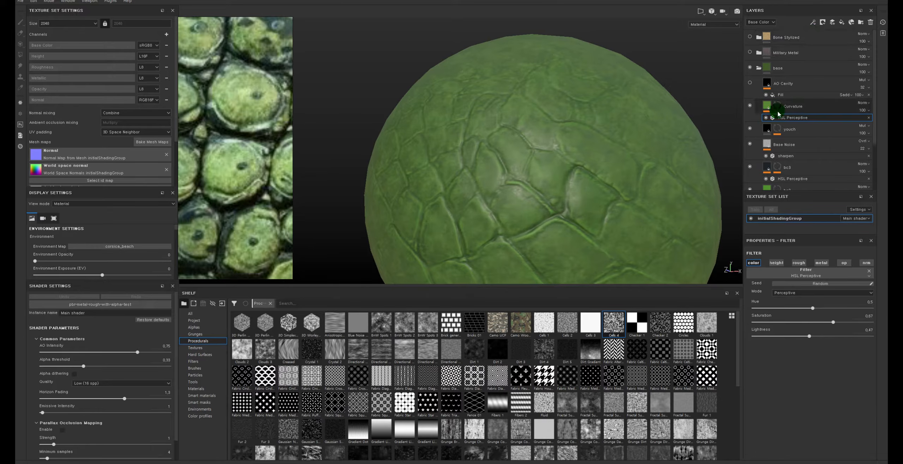
click(806, 117)
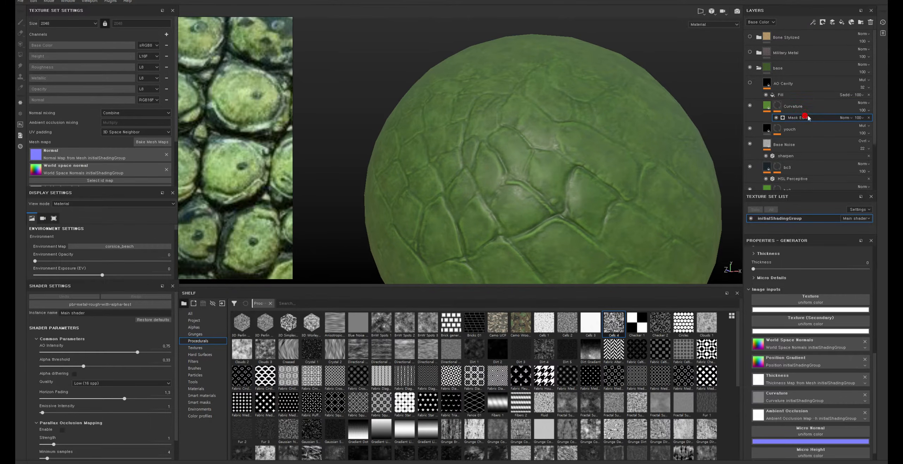
click(767, 105)
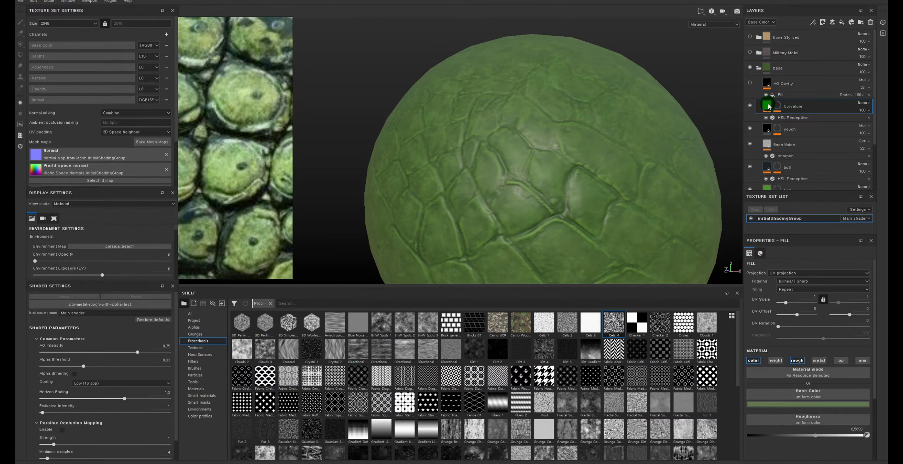
click(766, 95)
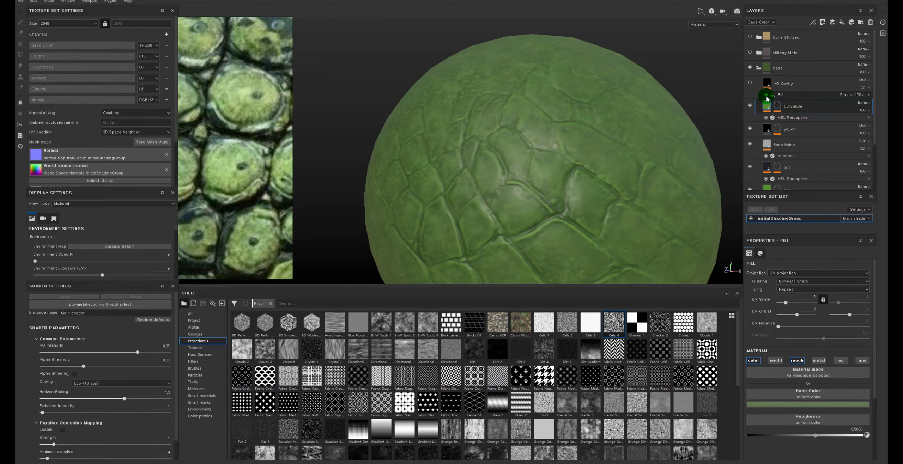
Step: Turn on the AO Cavity layer and compare the sphere's scale creases with and without it
click(764, 104)
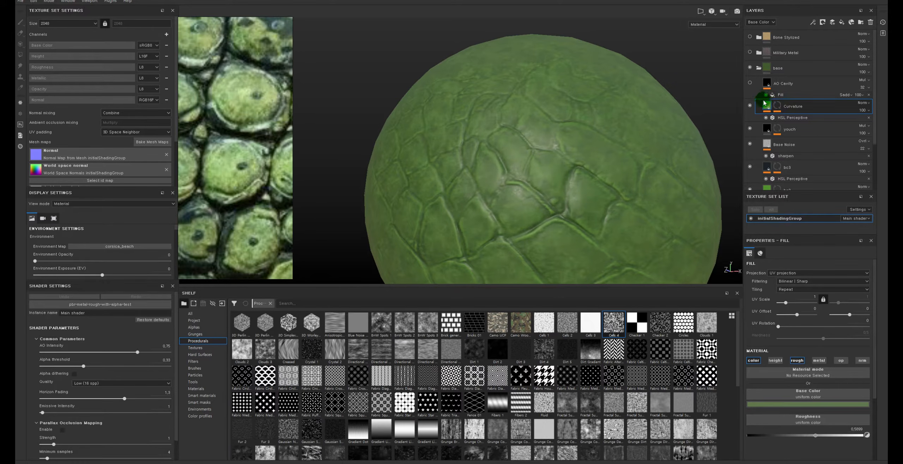
click(785, 85)
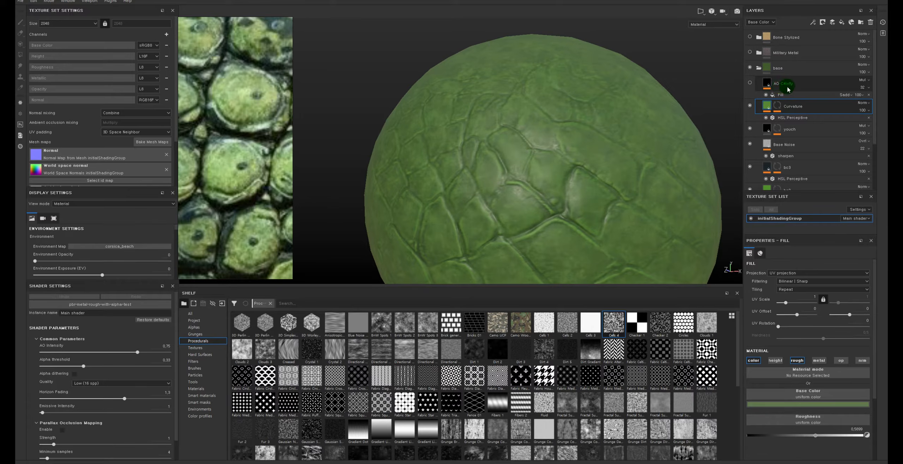
click(749, 83)
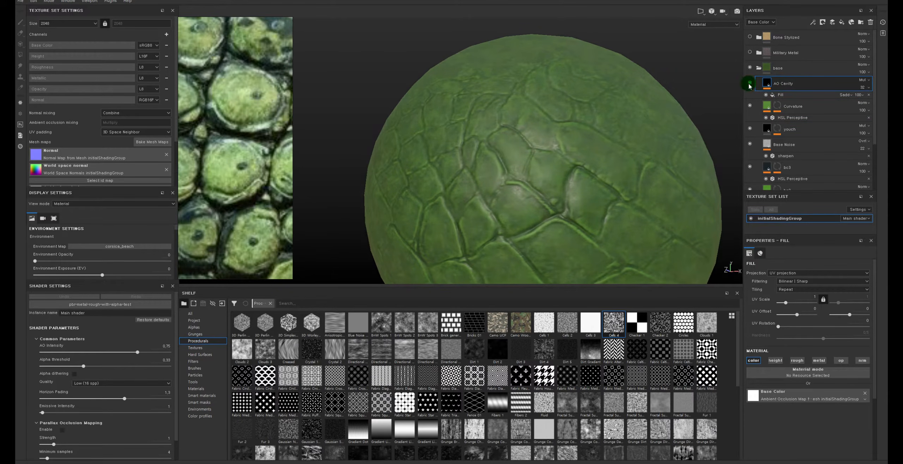
click(768, 85)
scroll(561, 147, up, 5)
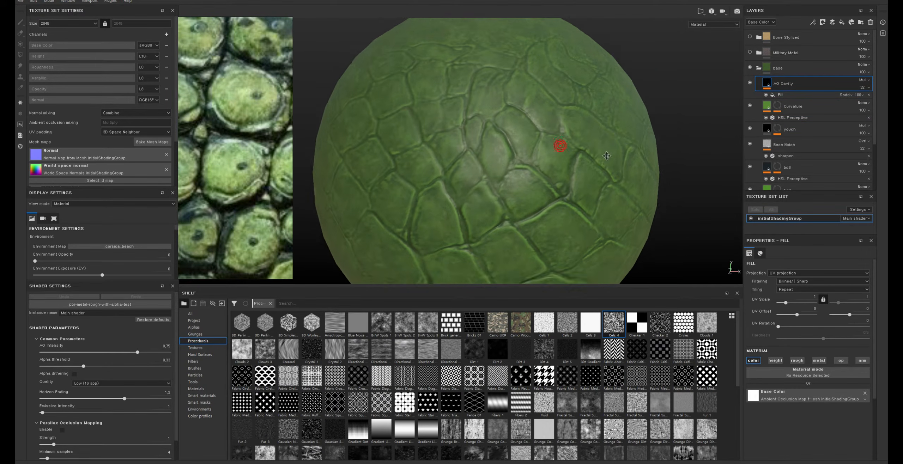
alt+middle_drag(583, 196, 633, 132)
alt+drag(635, 132, 646, 160)
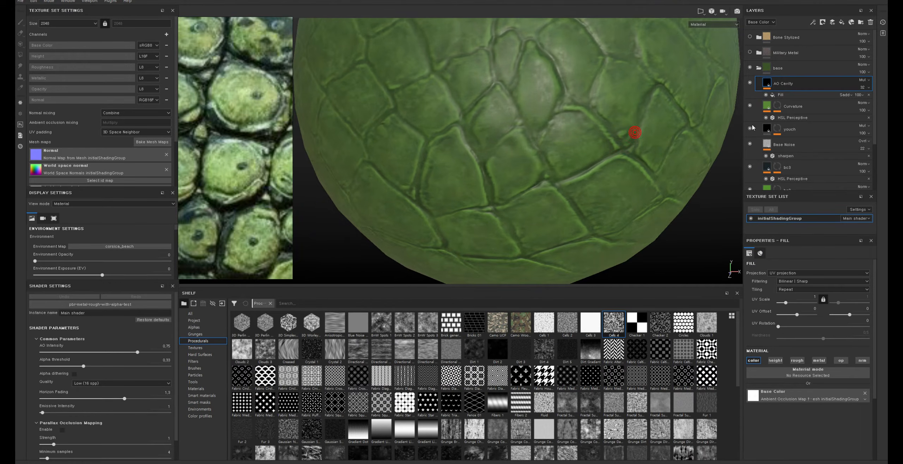
click(749, 83)
click(749, 83)
click(749, 83)
click(748, 83)
Step: Raise the AO Cavity layer's opacity to 100 and check the darkened creases on the sphere
drag(864, 102, 887, 99)
scroll(592, 121, down, 5)
alt+middle_drag(593, 121, 655, 111)
alt+drag(658, 96, 660, 59)
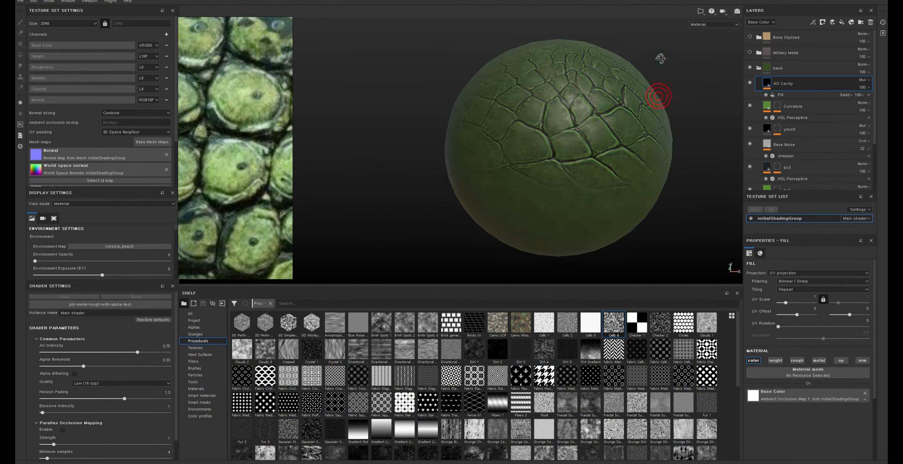
alt+right_drag(645, 68, 640, 145)
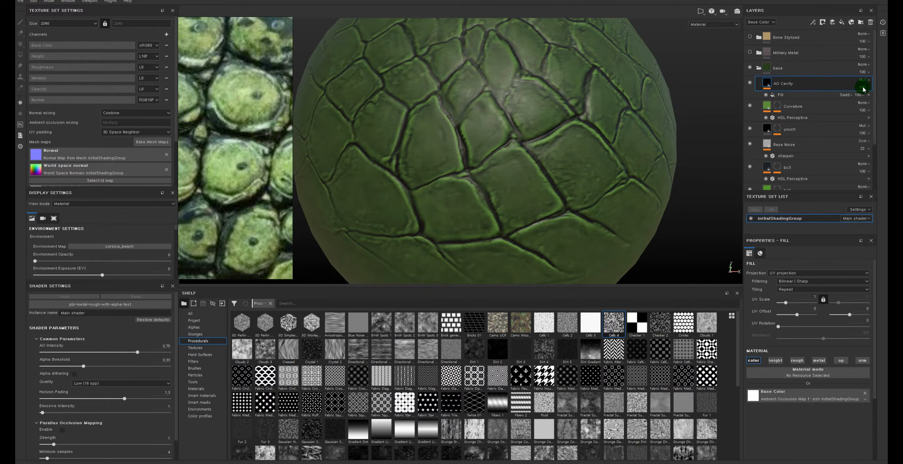
mouse_move(868, 99)
mouse_down()
mouse_move(837, 103)
mouse_move(887, 102)
mouse_move(701, 105)
mouse_move(886, 107)
mouse_up()
Step: Compare the sphere's darkened creases with the green scales and the pale reptile skin reference photo
alt+right_drag(497, 204, 468, 144)
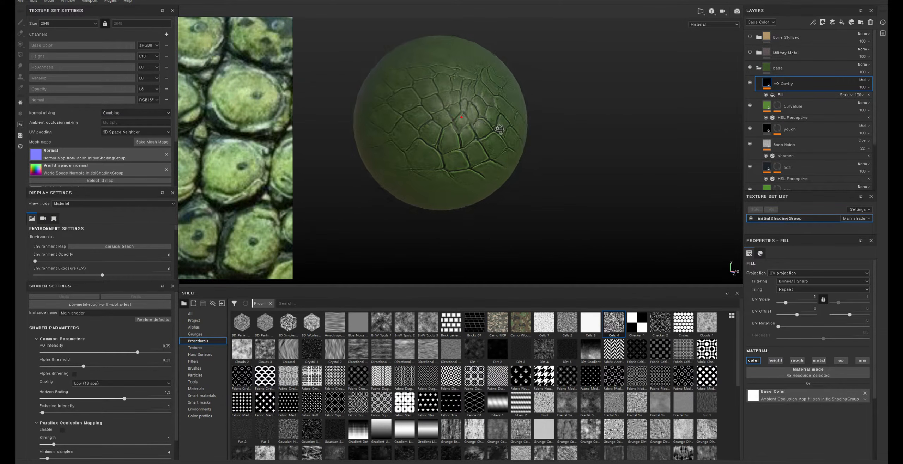
alt+middle_drag(468, 144, 464, 116)
alt+drag(500, 151, 416, 142)
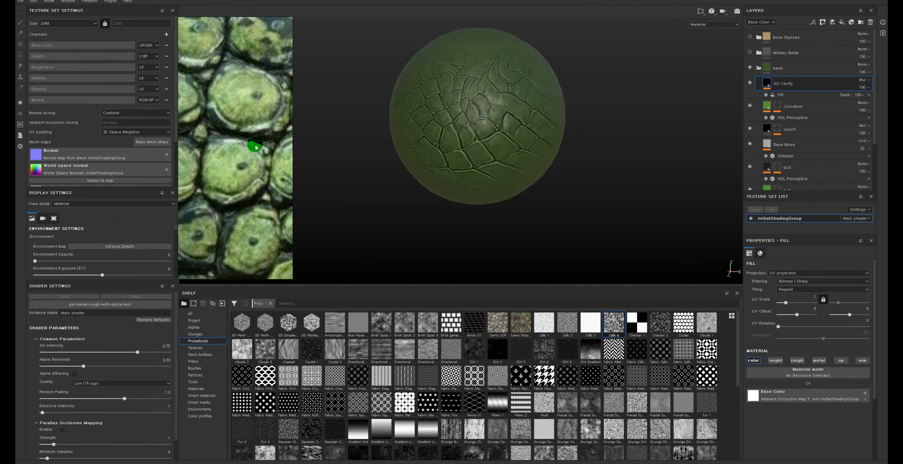
scroll(254, 145, down, 5)
middle_drag(230, 84, 223, 288)
scroll(238, 134, up, 4)
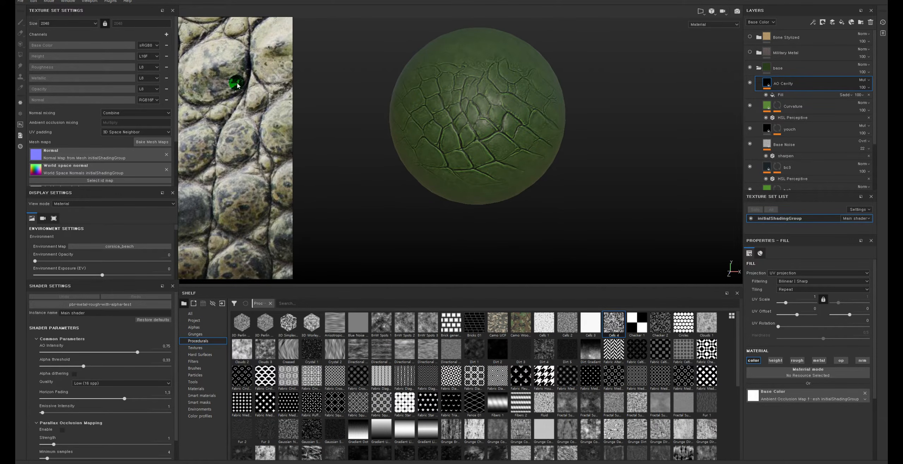
alt+drag(496, 124, 499, 112)
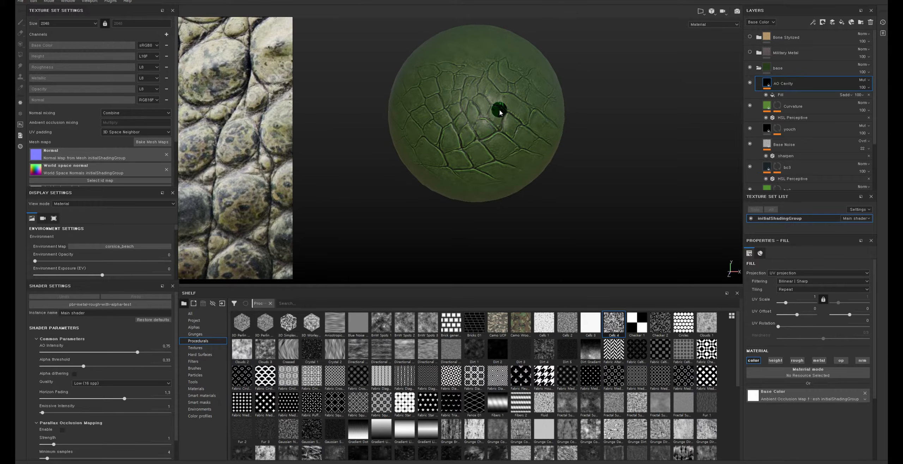
scroll(479, 153, down, 3)
scroll(480, 144, up, 5)
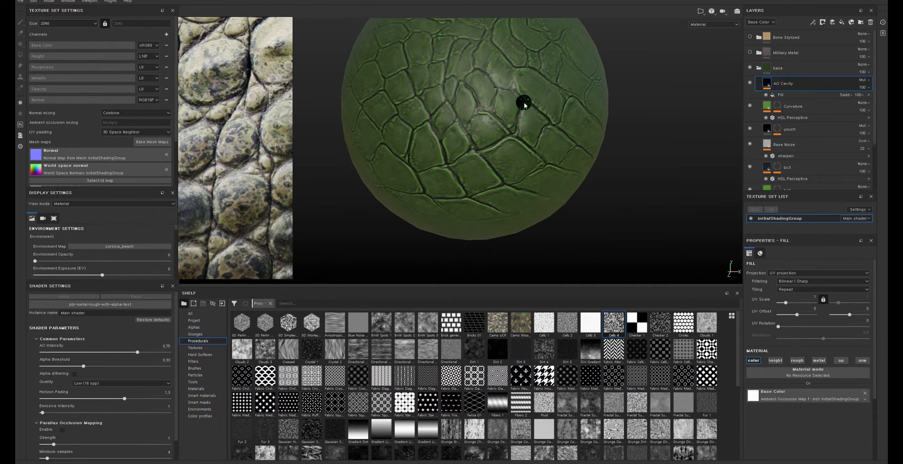
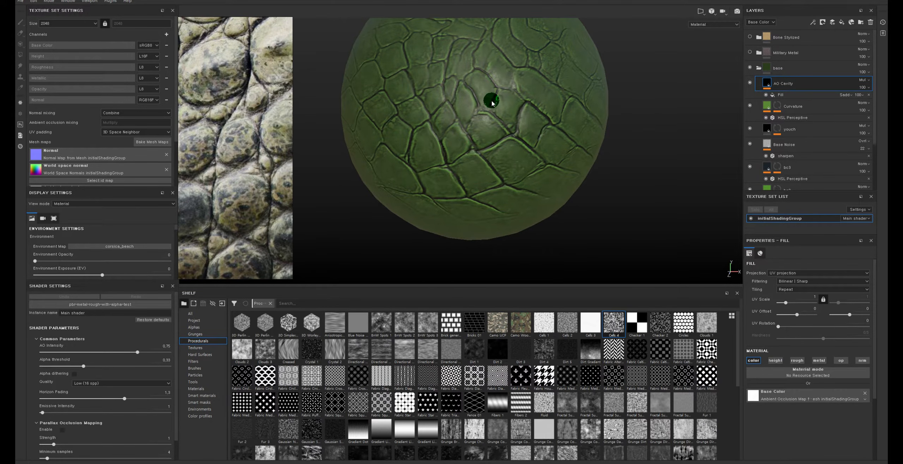
Step: Examine the crease darkening and scale edges from several sides of the sphere, both from afar and close up
alt+middle_drag(492, 102, 494, 122)
alt+drag(475, 120, 538, 101)
scroll(507, 114, down, 3)
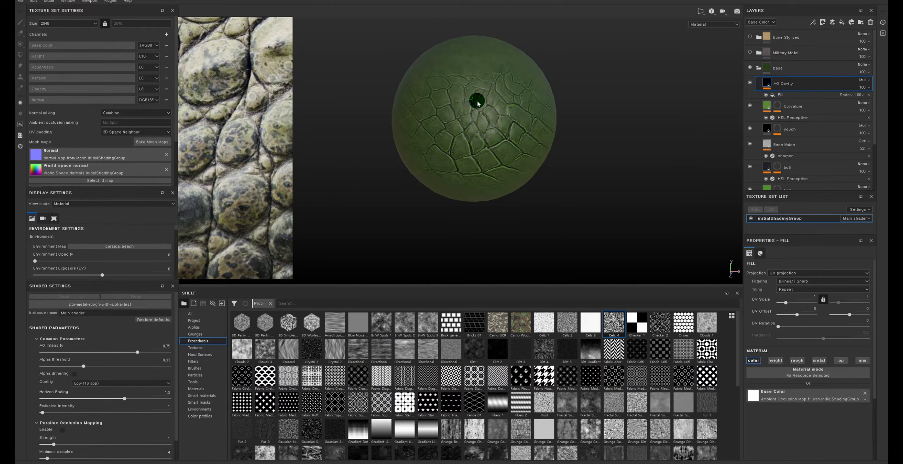
alt+drag(377, 89, 563, 107)
alt+right_drag(563, 107, 526, 127)
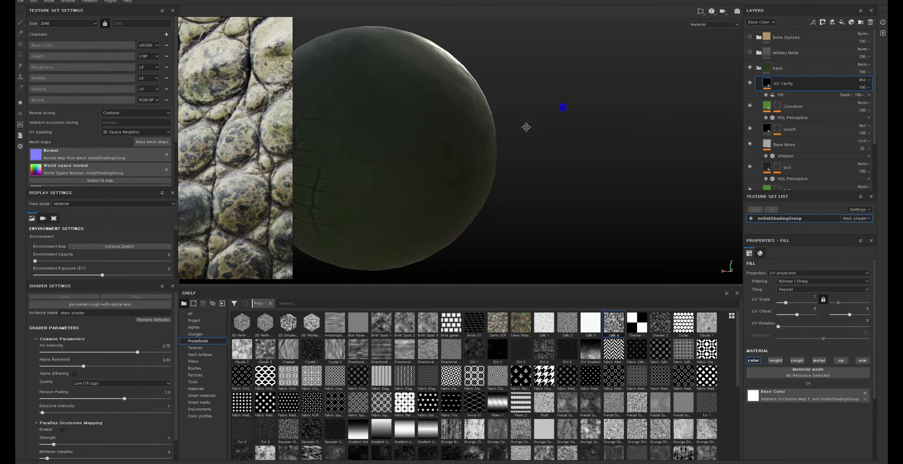
alt+middle_drag(526, 127, 609, 123)
shift+right_drag(608, 123, 391, 159)
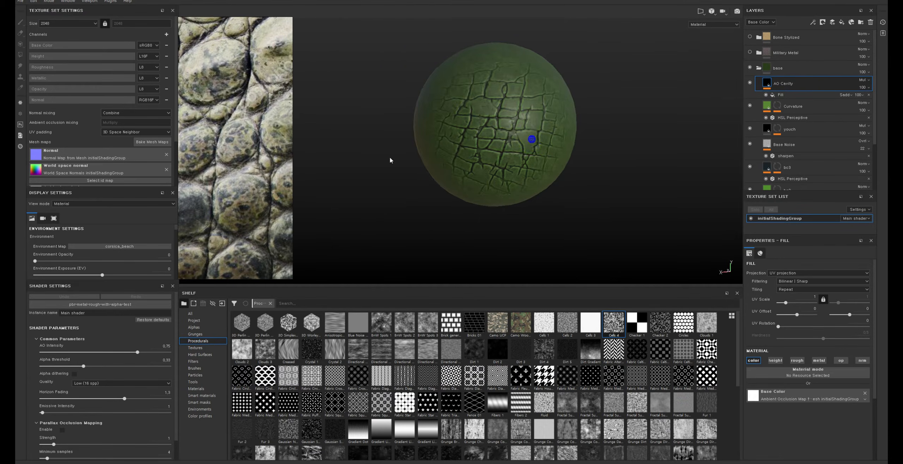
alt+drag(452, 154, 382, 137)
alt+middle_drag(382, 138, 442, 138)
alt+drag(441, 137, 433, 107)
alt+right_drag(437, 108, 549, 194)
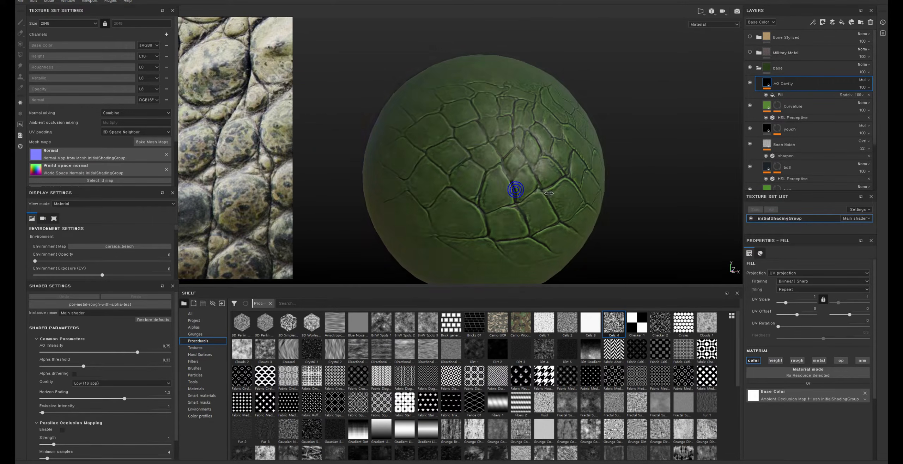
alt+drag(559, 187, 548, 208)
alt+middle_drag(548, 206, 514, 161)
alt+right_drag(514, 161, 555, 188)
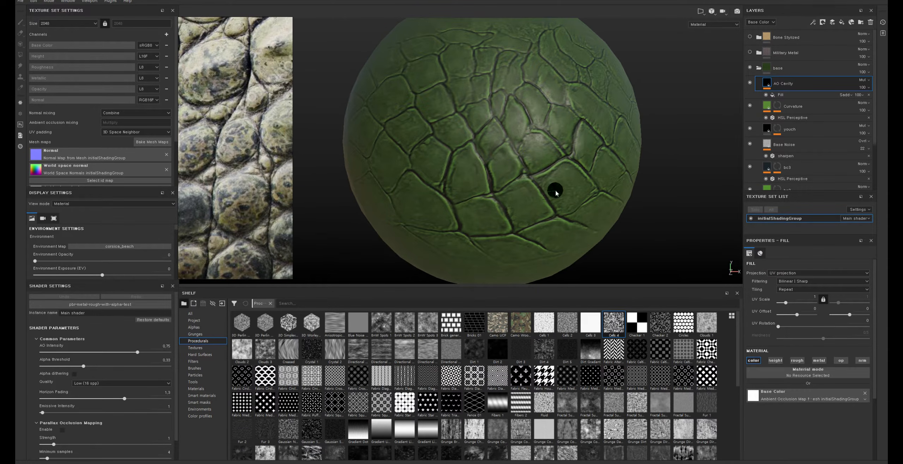
Step: Delete the AO Cavity layer and make the Military Metal folder visible
click(750, 83)
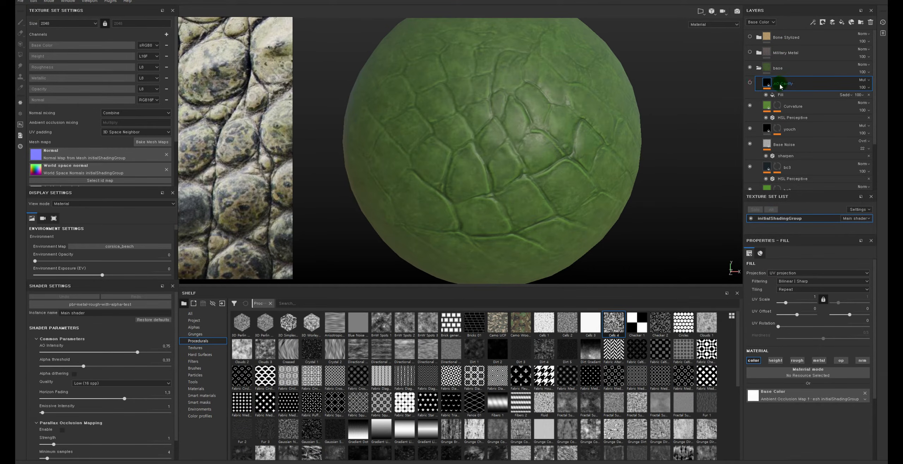
key(Delete)
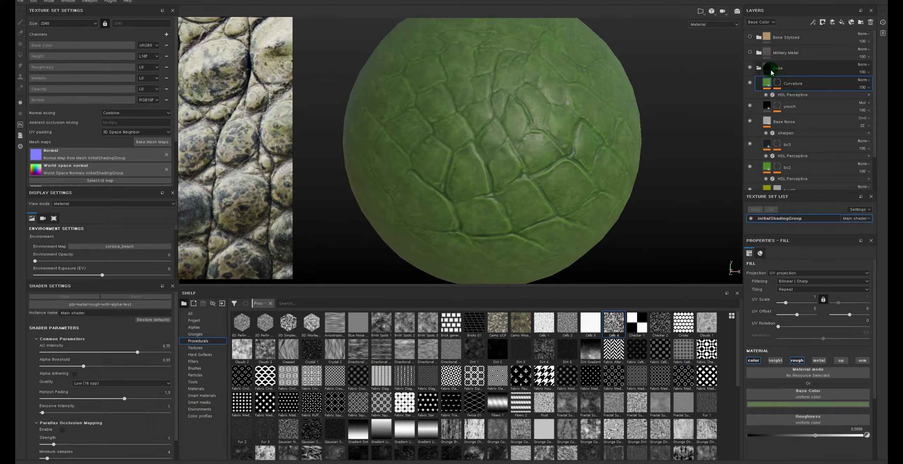
click(751, 52)
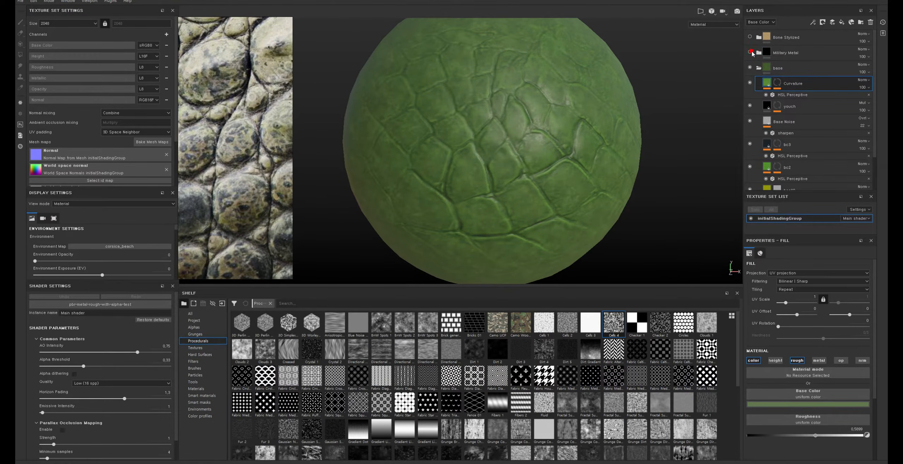
click(750, 52)
click(751, 52)
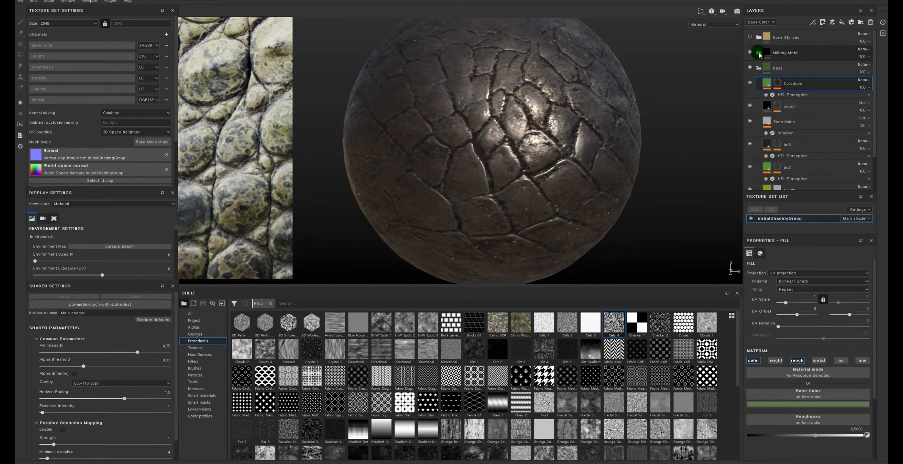
Step: Expand the Military Metal folder and delete its Dust subfolder
click(758, 52)
click(750, 83)
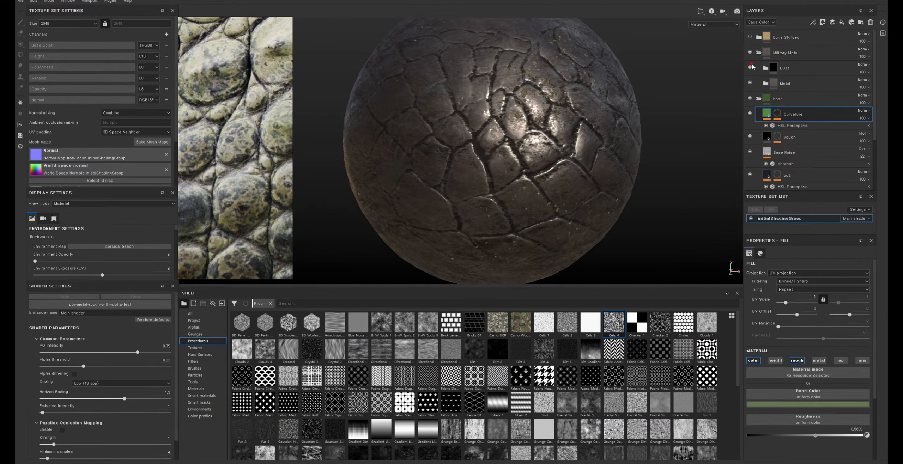
click(751, 65)
click(779, 69)
key(Delete)
Step: Copy the Edges, Surface details, AO dirt and Dirt layers from the Metal folder and paste them above Base Noise in the base folder
click(763, 67)
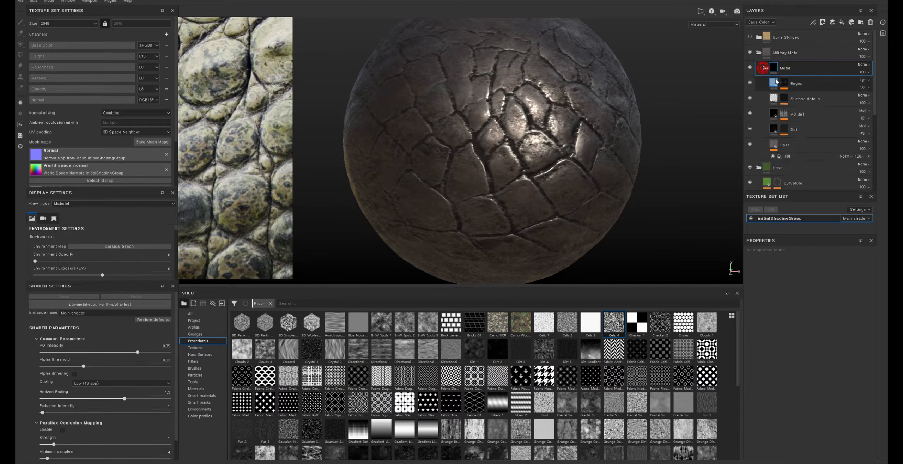
click(775, 82)
shift+click(796, 130)
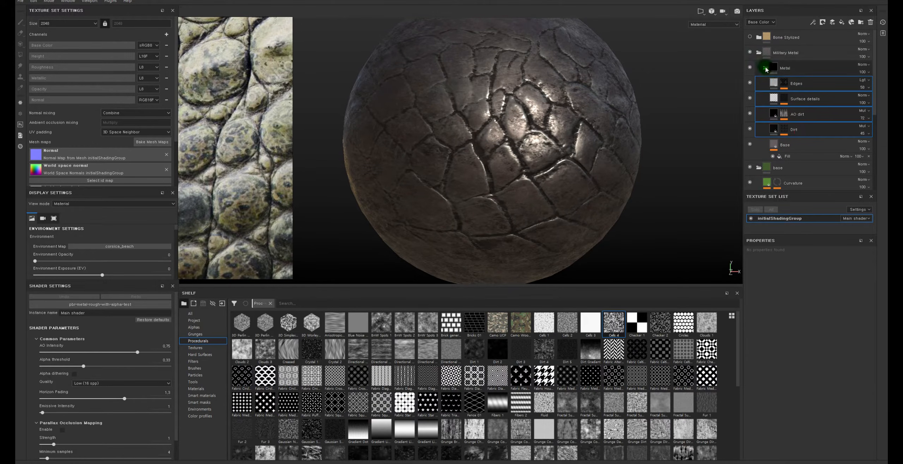
click(765, 68)
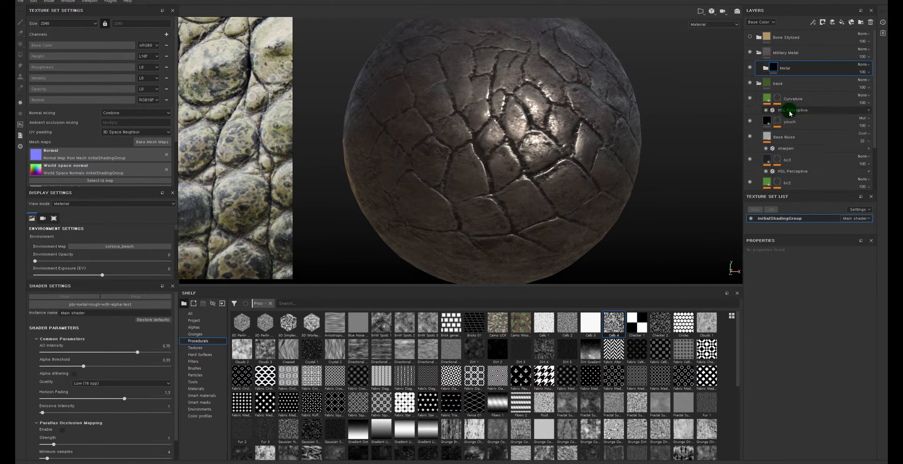
click(767, 138)
key(ctrl+v)
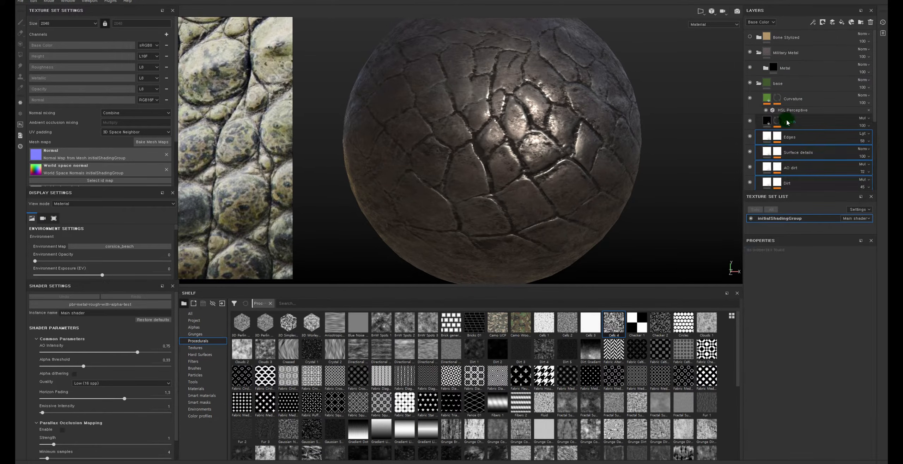
Step: Hide the Military Metal folder and the pasted Edges, Surface details, AO dirt and Dirt layers
click(749, 52)
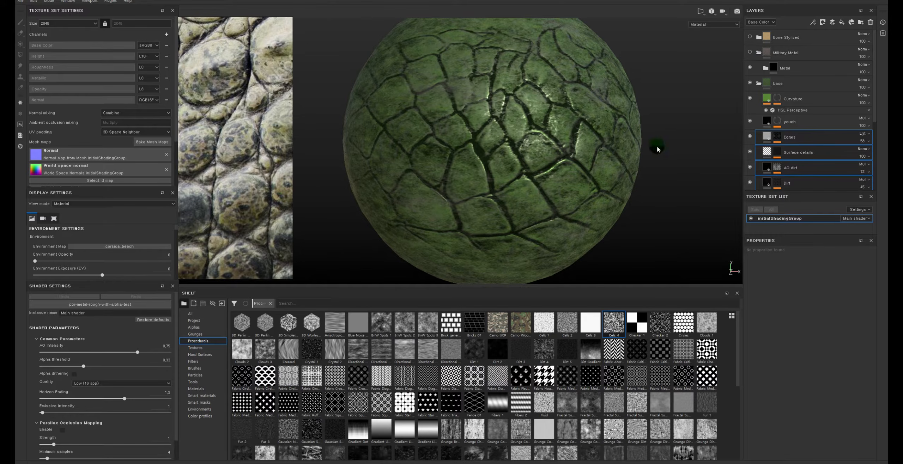
click(749, 137)
click(750, 152)
click(750, 167)
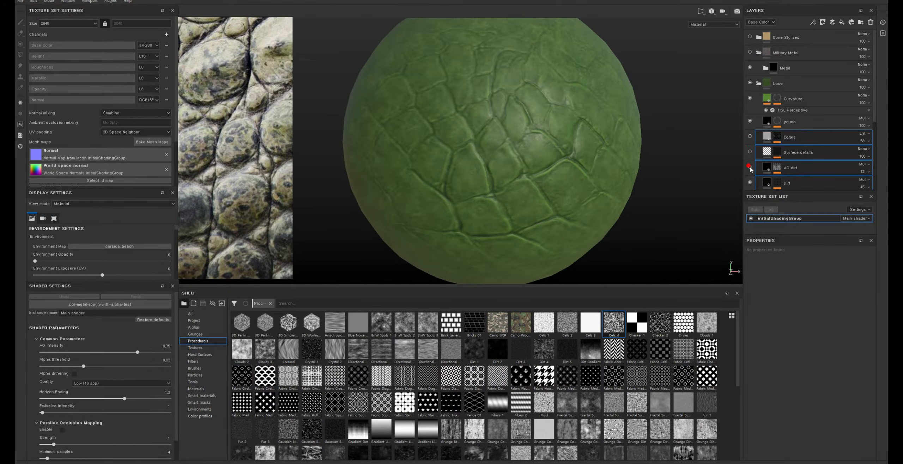
scroll(749, 169, down, 1)
click(750, 162)
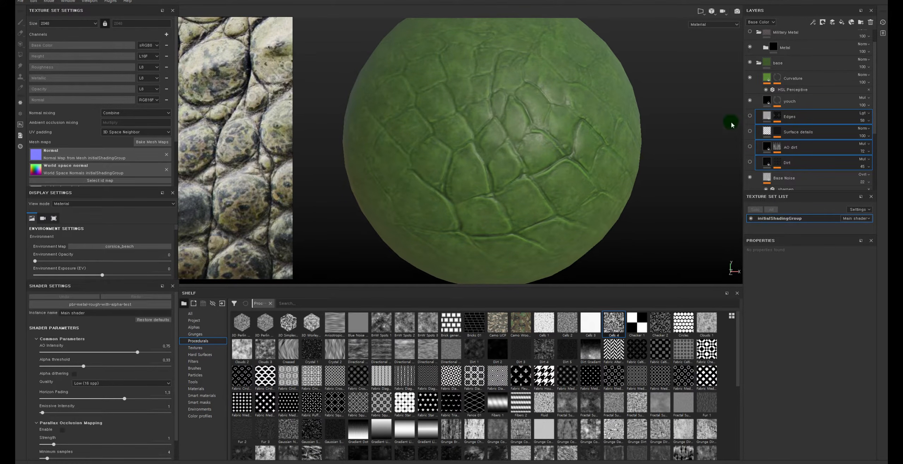
Step: Make the pasted Dirt layer visible, disable its metal channel and inspect its effect on the scales
click(749, 162)
click(787, 162)
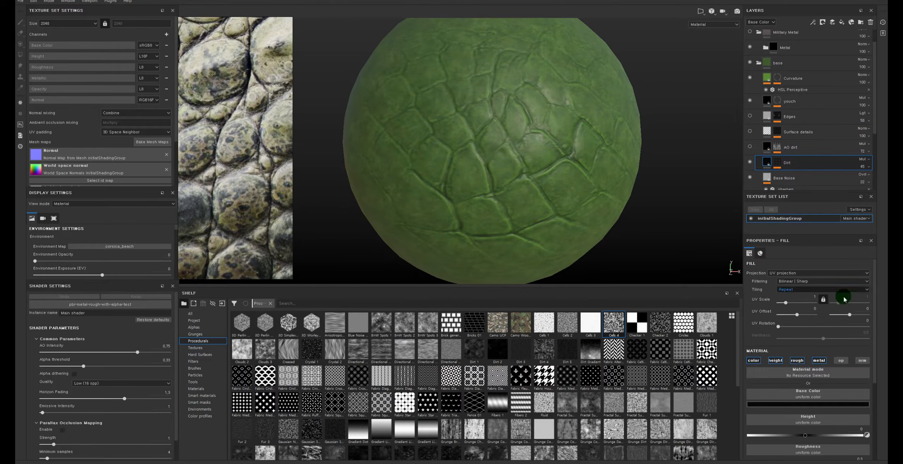
click(828, 361)
alt+right_drag(582, 81, 608, 144)
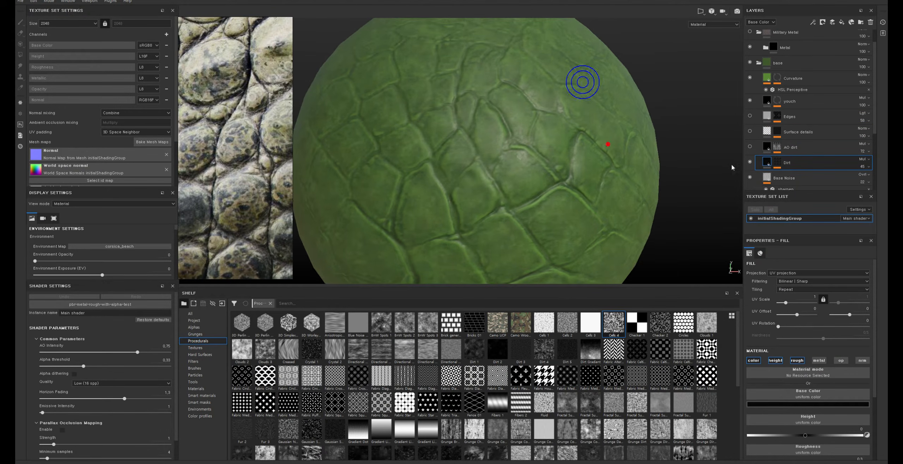
click(746, 165)
alt+right_drag(602, 109, 673, 196)
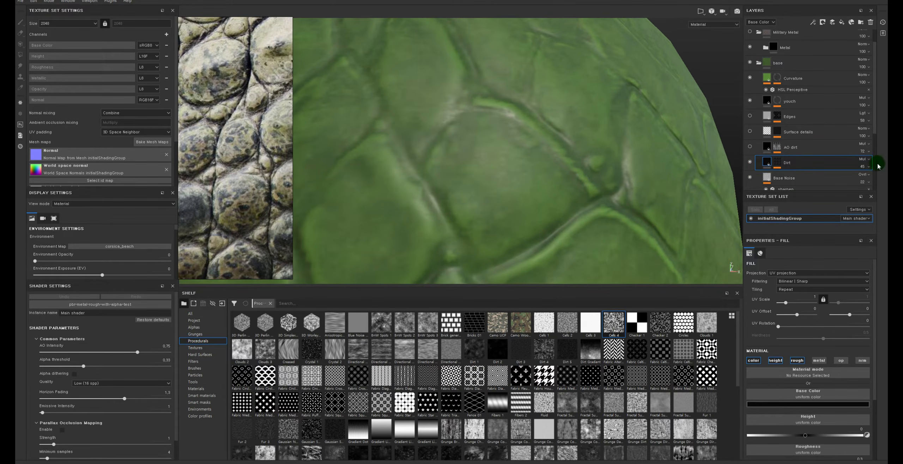
Step: Set the Dirt layer's opacity to 97 and check the result on the sphere
click(861, 167)
drag(871, 180, 883, 179)
alt+right_drag(636, 138, 573, 158)
alt+drag(573, 158, 780, 186)
click(750, 163)
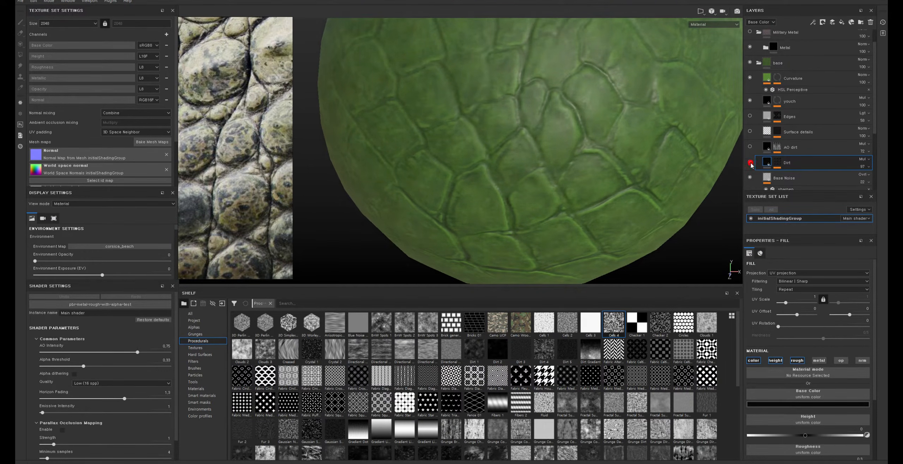
Step: Make the pasted AO dirt layer visible and compare the sphere with and without it
click(749, 147)
click(749, 147)
click(749, 147)
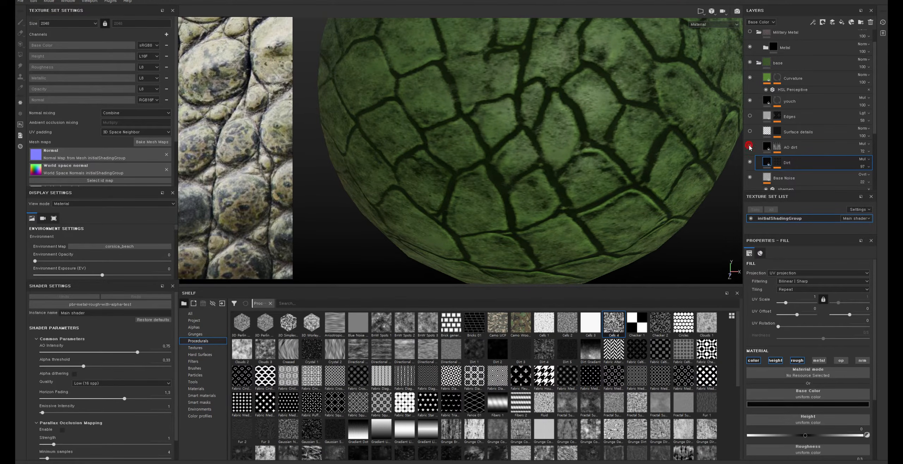
Step: Compare the sphere with and without AO dirt, then delete the pasted AO dirt and Surface details layers
click(750, 146)
click(750, 147)
click(750, 146)
click(750, 147)
click(750, 146)
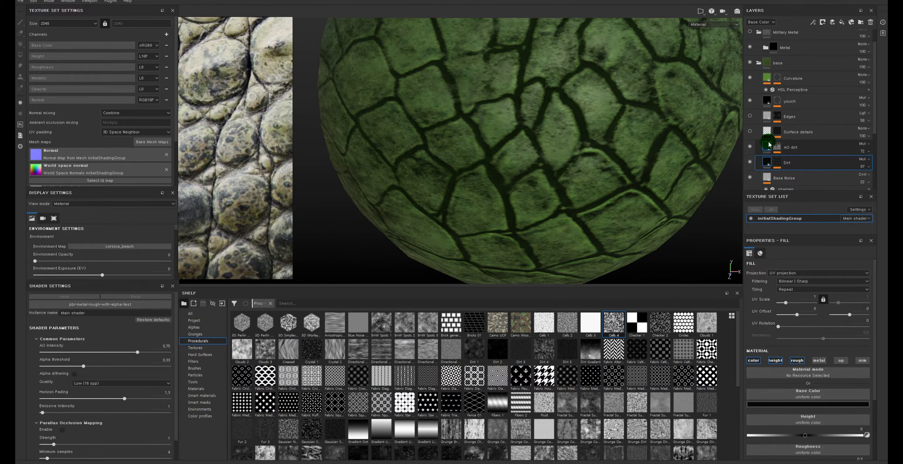
key(Delete)
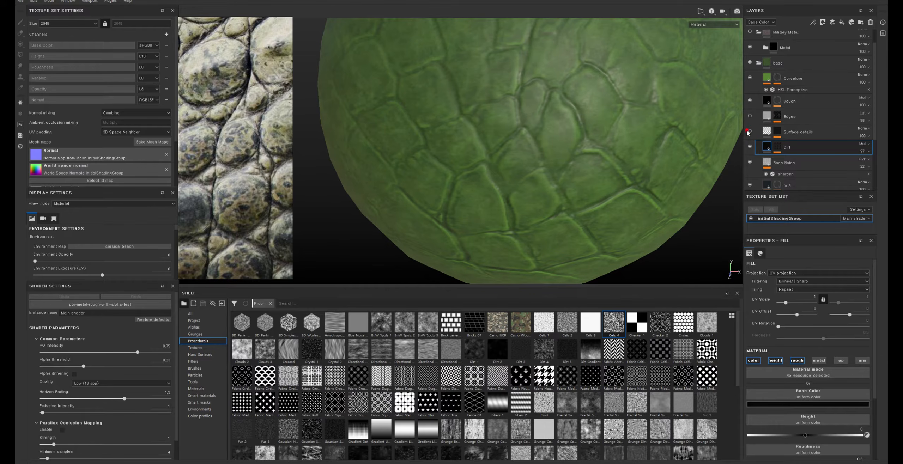
click(749, 132)
click(768, 132)
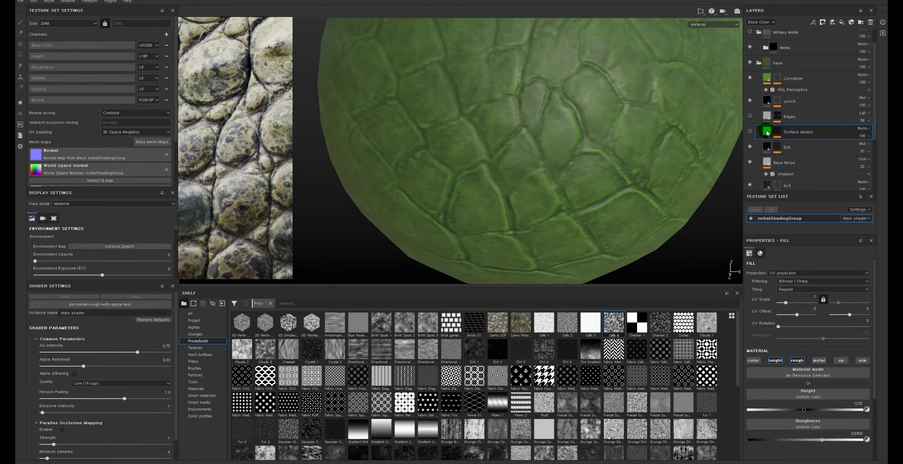
key(Delete)
Step: Make the pasted Edges layer visible, compare it on and off, and inspect its effect on the scales
click(750, 117)
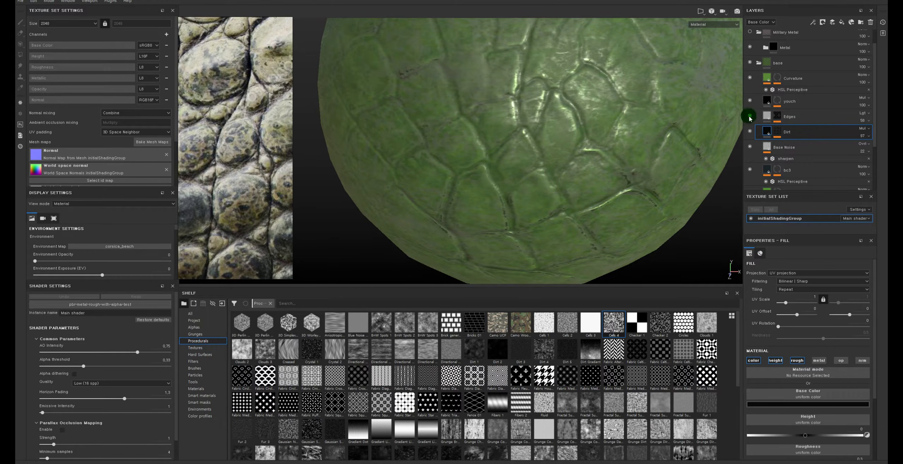
click(749, 116)
click(750, 116)
alt+right_drag(681, 133, 411, 117)
alt+drag(655, 101, 706, 106)
click(764, 119)
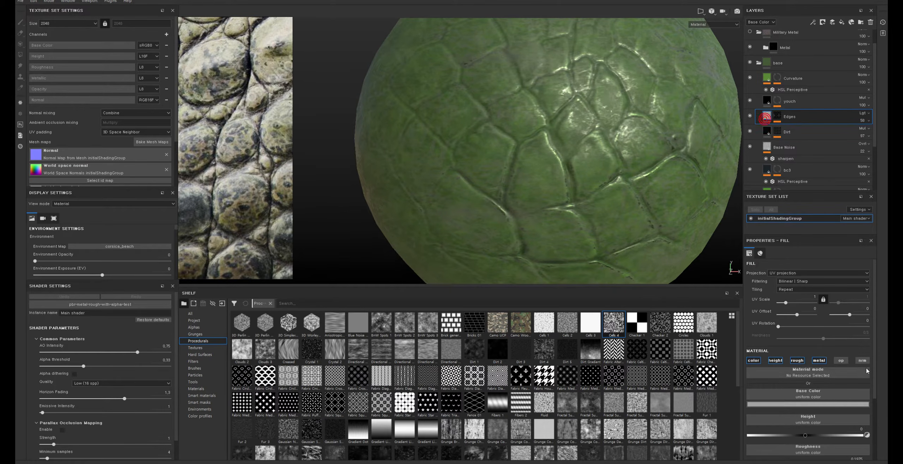
alt+drag(641, 115, 664, 134)
alt+right_drag(678, 141, 644, 126)
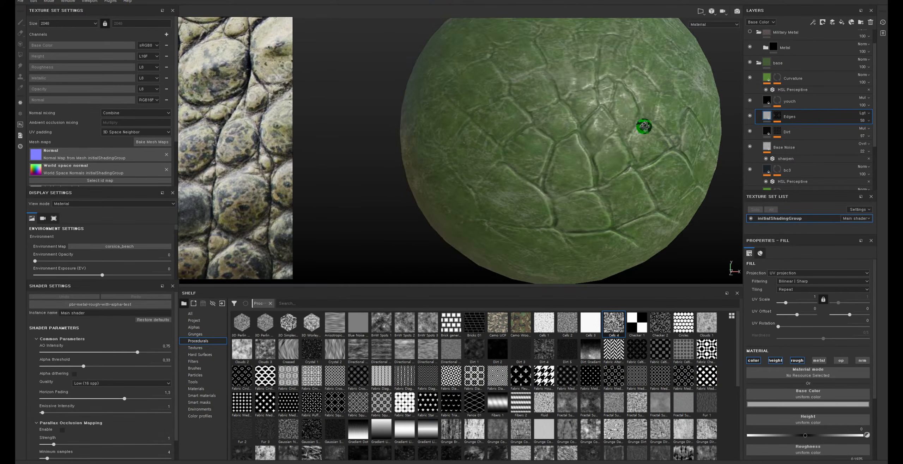
alt+drag(644, 126, 626, 130)
alt+right_drag(626, 130, 629, 175)
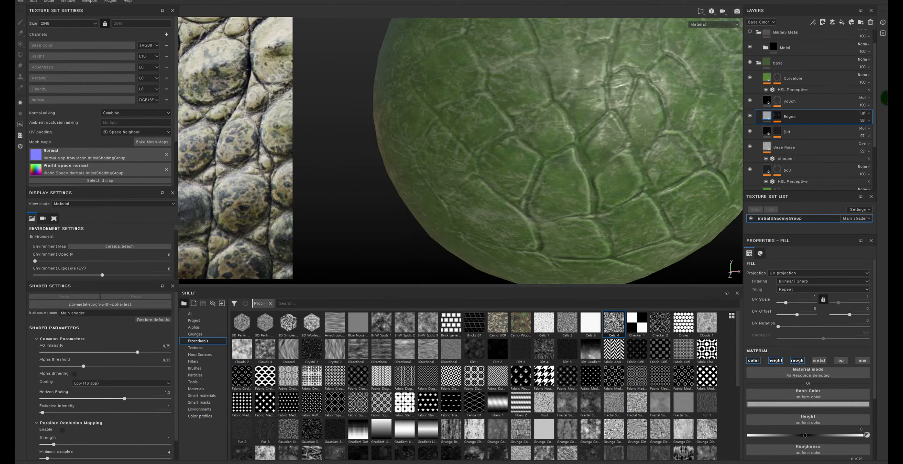
Step: Lower the Edges layer's opacity to 23 and inspect the scales from several angles
click(862, 121)
drag(874, 132, 856, 134)
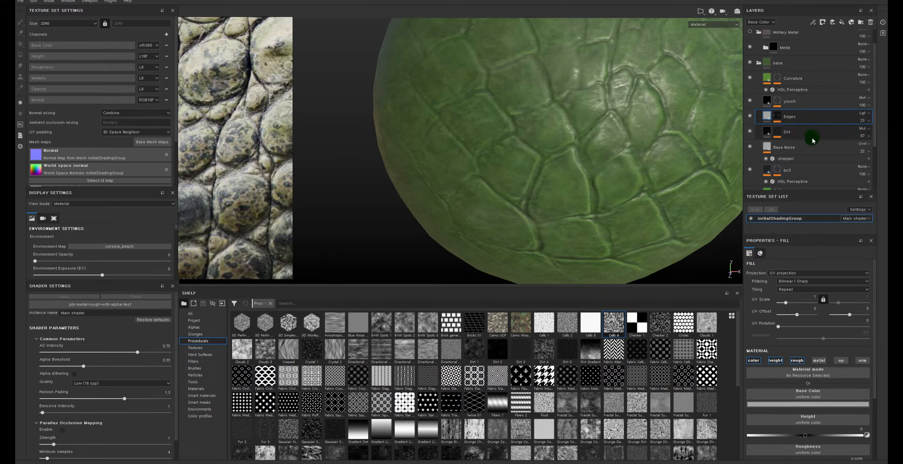
alt+right_drag(671, 149, 516, 117)
alt+drag(516, 117, 460, 127)
alt+middle_drag(564, 157, 482, 109)
alt+right_drag(482, 109, 499, 123)
alt+drag(557, 166, 594, 125)
Step: Change the Edges layer's blending mode to Normal and set its opacity to 34
click(766, 117)
click(865, 114)
click(862, 118)
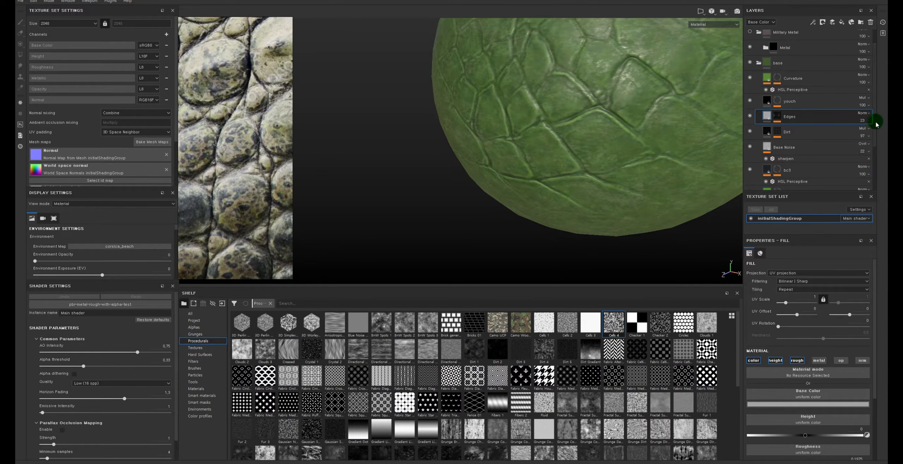
drag(876, 124, 864, 133)
click(781, 121)
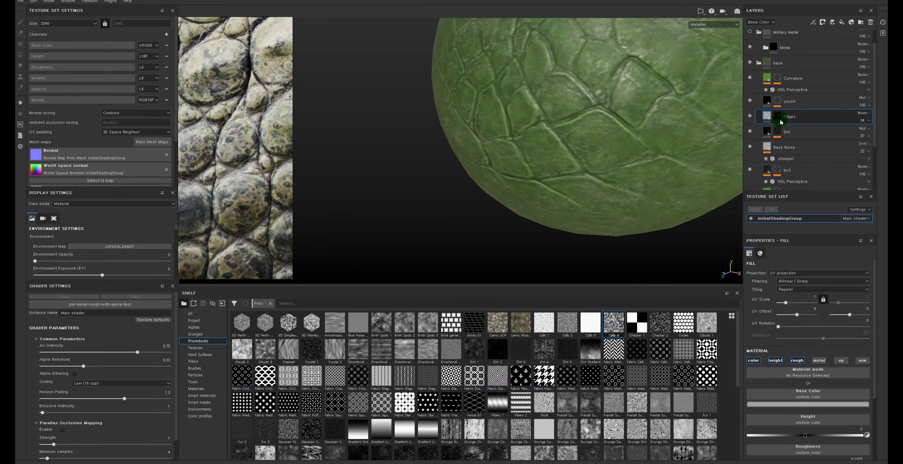
Step: Set the Edges layer's base color to a green sampled from the sphere
click(793, 392)
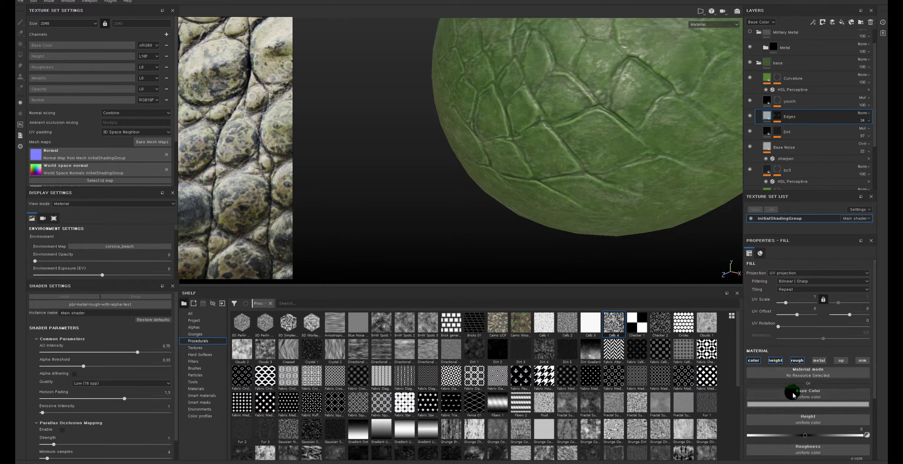
click(790, 403)
drag(821, 327, 680, 57)
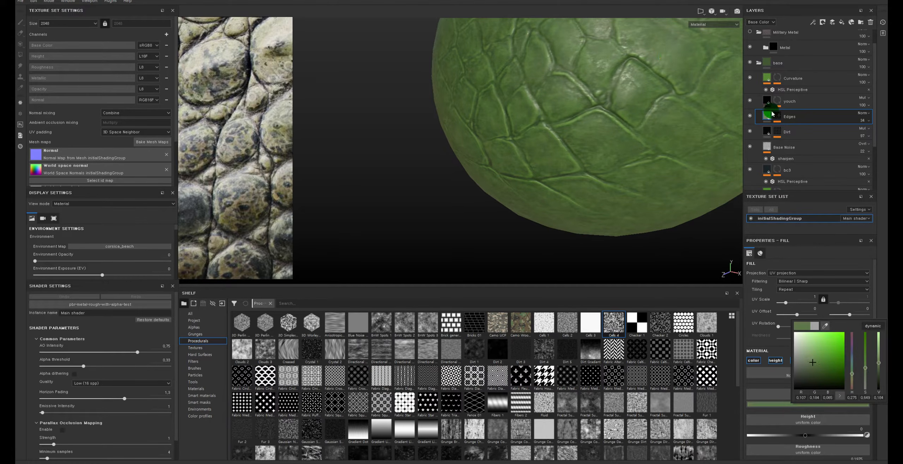
Step: Add an HSL Perceptive filter to the Edges layer with saturation 0.6 and lightness 0.62
right_click(772, 113)
click(791, 264)
click(812, 276)
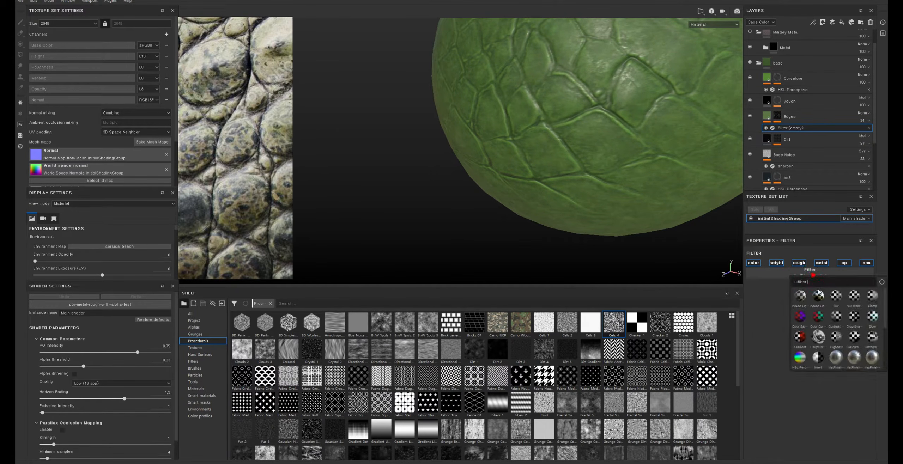
click(800, 358)
mouse_move(813, 337)
mouse_down()
mouse_move(835, 337)
mouse_move(827, 336)
mouse_up()
drag(813, 322, 825, 322)
Step: Examine the recolored scale edges on the sphere up close and from several angles
alt+right_drag(479, 93, 587, 93)
alt+drag(464, 65, 492, 108)
alt+right_drag(522, 67, 439, 35)
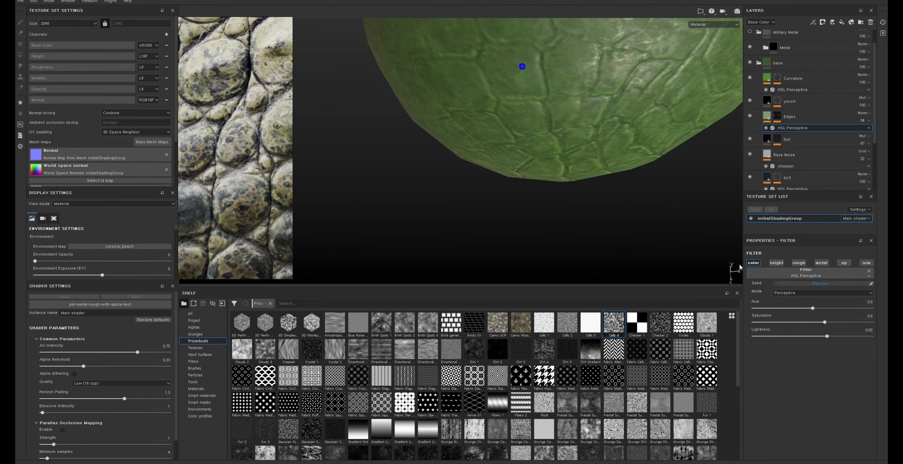
alt+middle_drag(439, 35, 424, 115)
alt+drag(485, 176, 511, 101)
alt+middle_drag(512, 101, 566, 190)
alt+drag(461, 91, 424, 88)
alt+right_drag(526, 137, 541, 143)
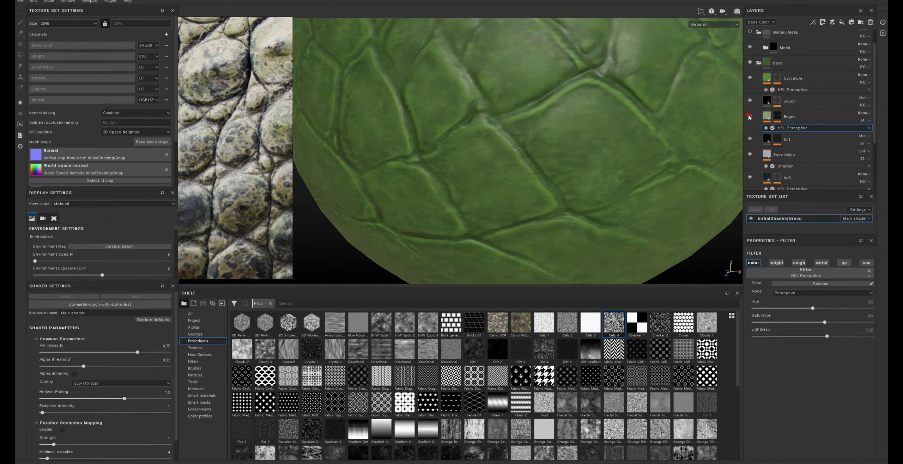
alt+right_drag(646, 188, 557, 128)
alt+drag(556, 128, 554, 125)
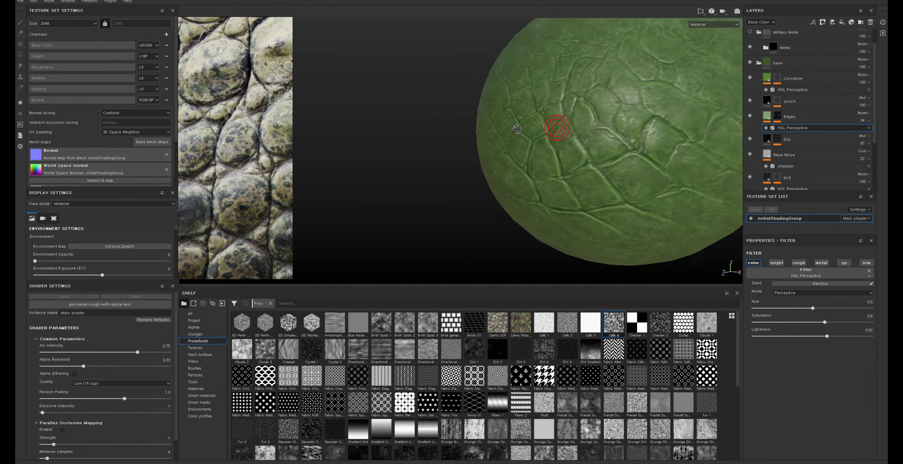
Step: Copy the Dirt layer from the Bone Stylized folder and paste it above the Edges layer in the base folder
scroll(770, 72, up, 2)
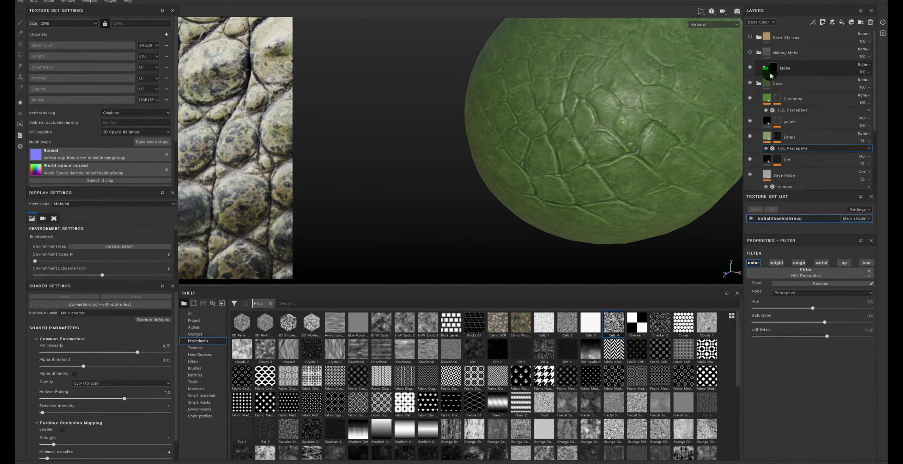
click(759, 37)
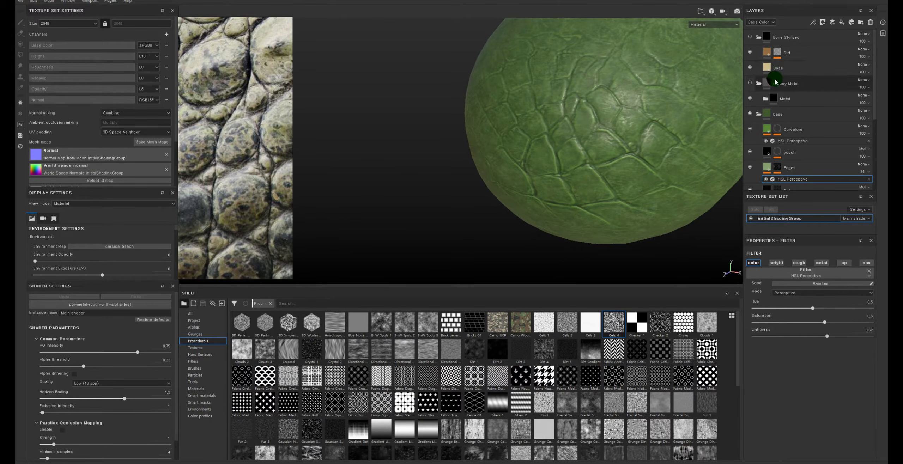
click(770, 53)
click(759, 37)
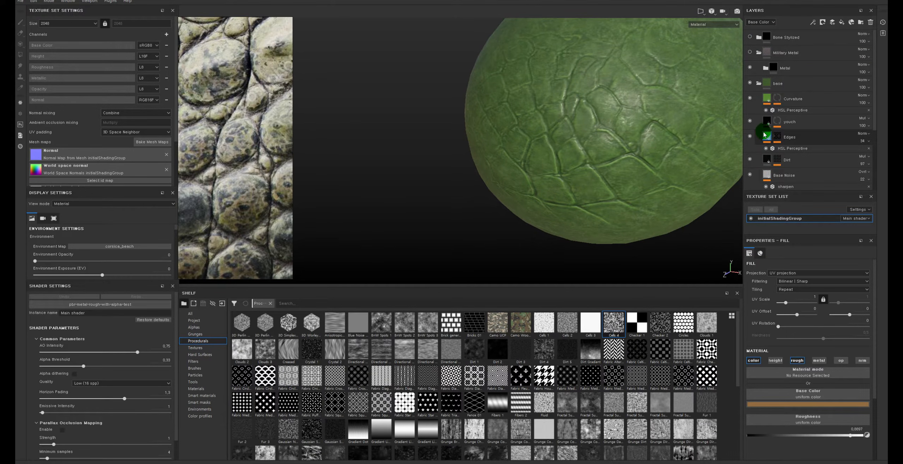
scroll(765, 125, down, 1)
click(767, 117)
key(ctrl+v)
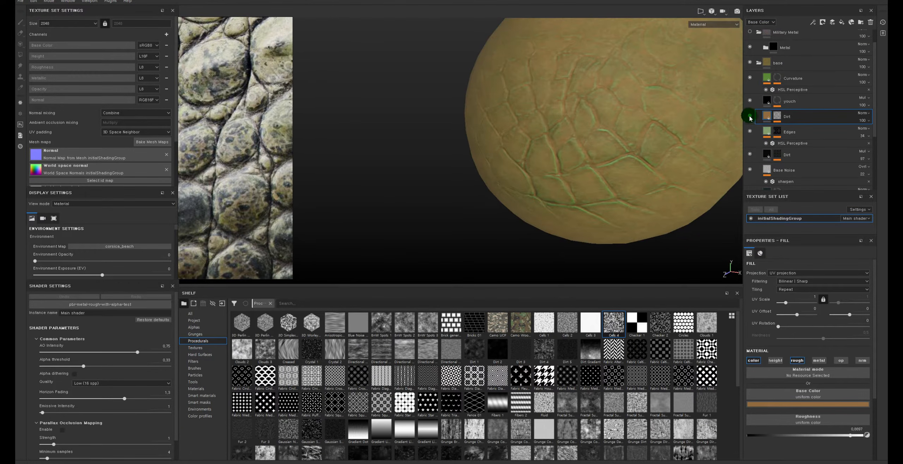
Step: Delete the Bone Stylized and Military Metal folders from the layer stack
alt+drag(628, 127, 661, 133)
scroll(788, 56, up, 1)
click(773, 42)
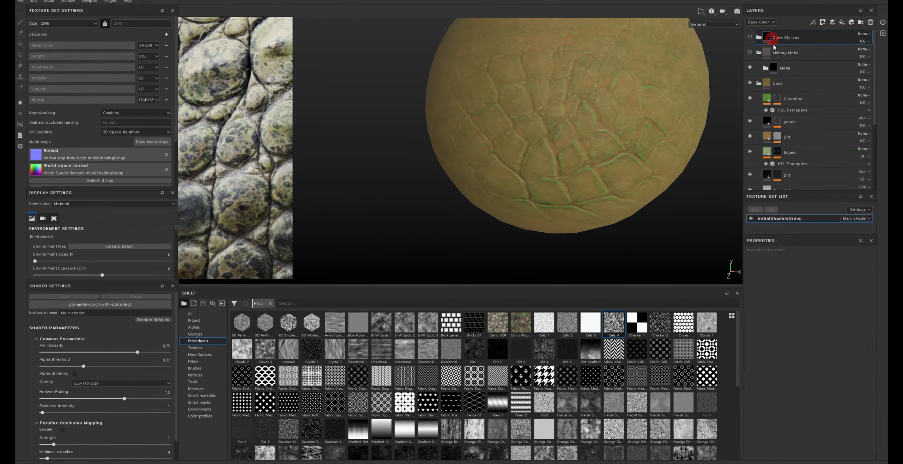
key(Delete)
key(Delete)
Step: Compare the sphere with and without the brown Dirt layer and inspect the layer's mask
alt+right_drag(587, 113, 664, 220)
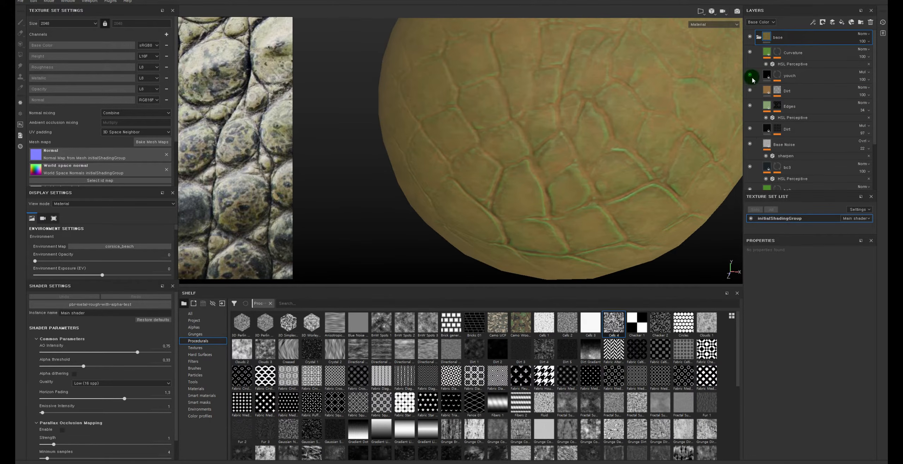
click(750, 91)
click(750, 91)
click(750, 91)
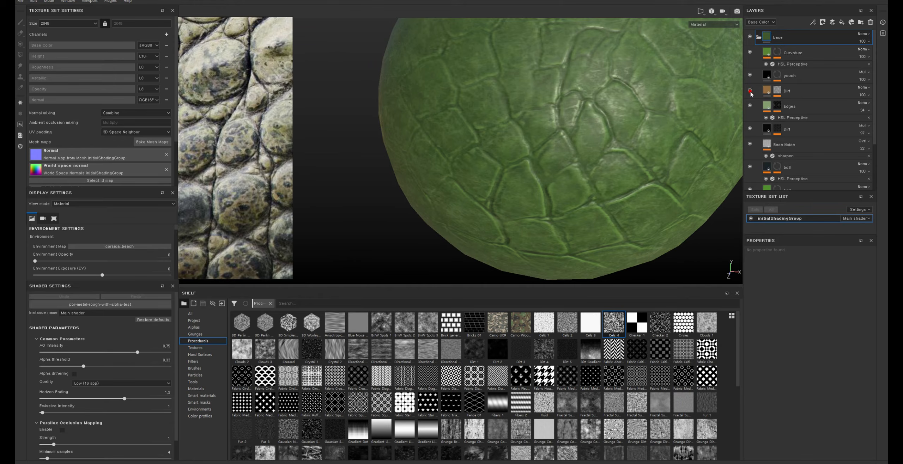
click(750, 91)
click(749, 91)
click(750, 90)
alt+click(777, 90)
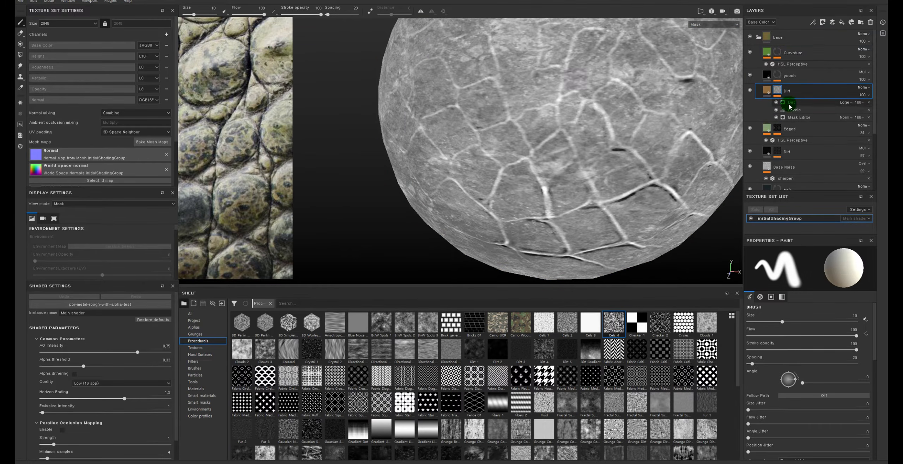
Step: Disable the roughness channel on the brown Dirt layer and check the sphere's surface
click(767, 90)
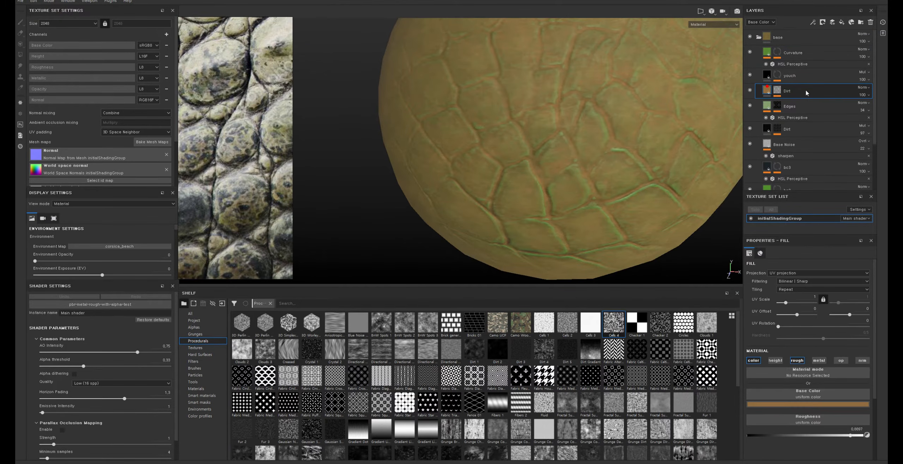
click(797, 360)
alt+drag(635, 183, 608, 196)
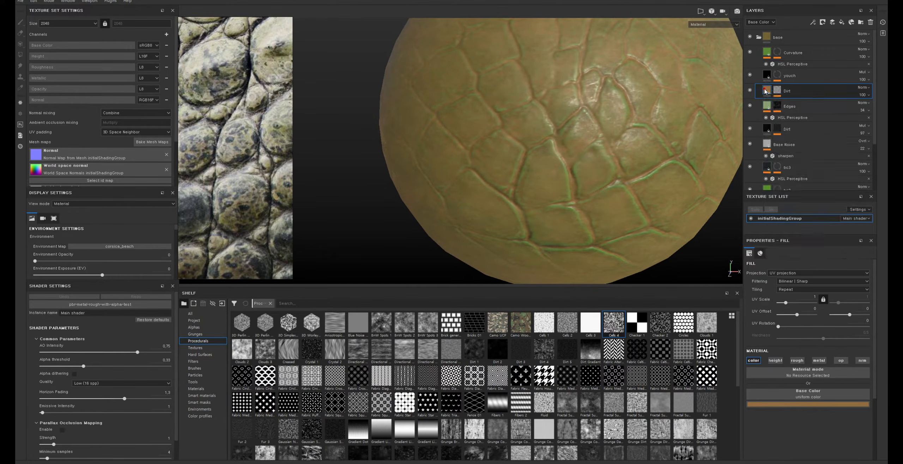
Step: Try recoloring the brown Dirt layer with a green sampled from the sphere
click(786, 404)
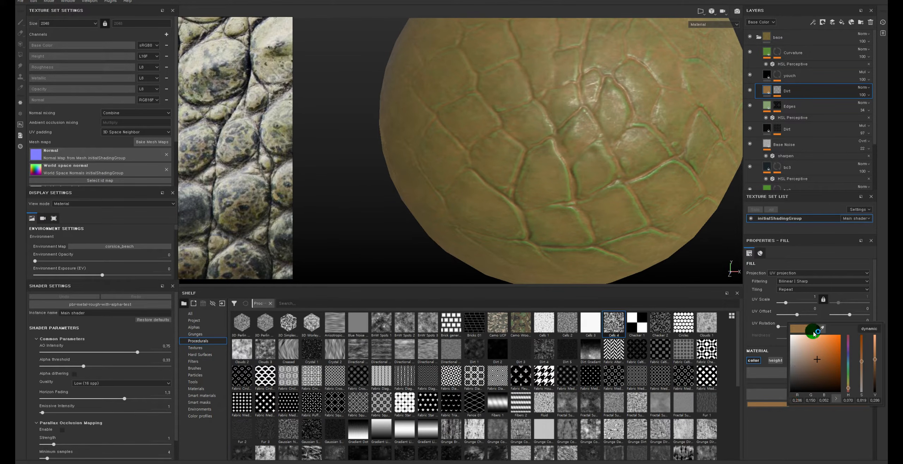
click(666, 207)
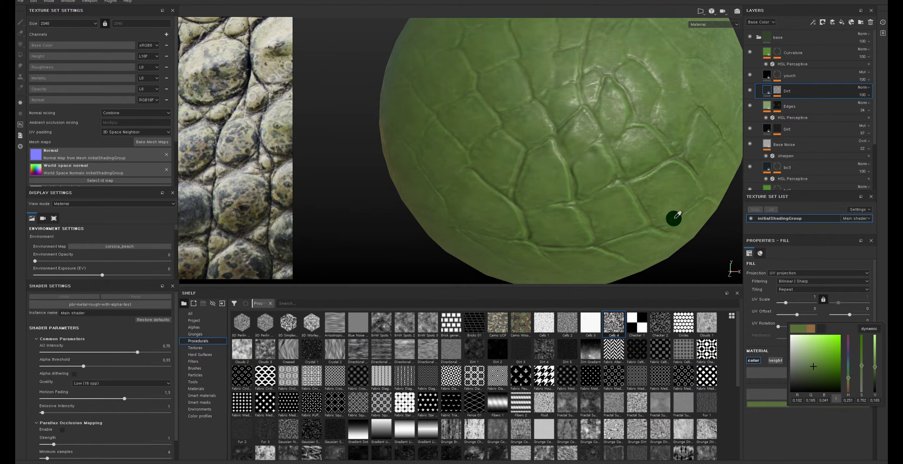
key(ctrl+z)
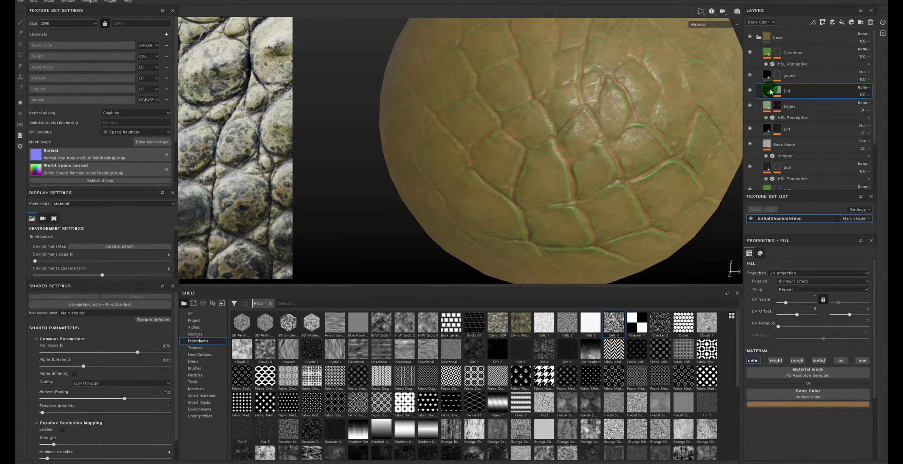
Step: Add an HSL Perceptive filter to the brown Dirt layer
right_click(769, 89)
click(786, 236)
click(823, 274)
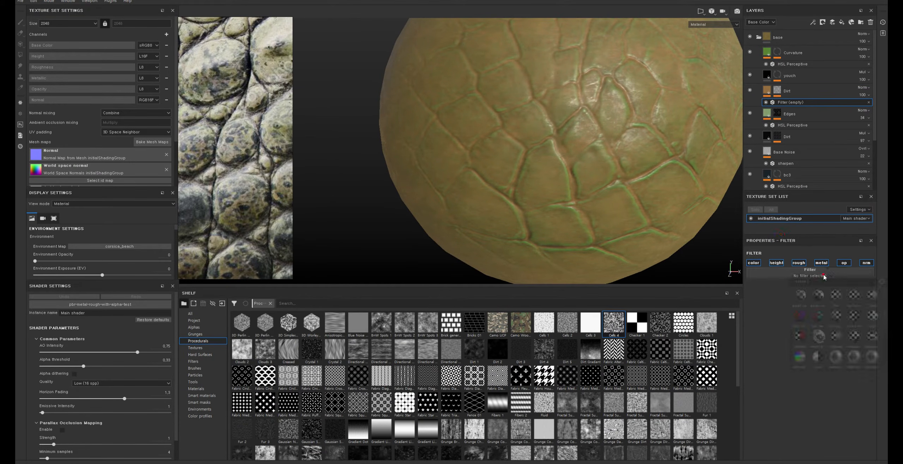
click(799, 356)
alt+drag(687, 156, 660, 158)
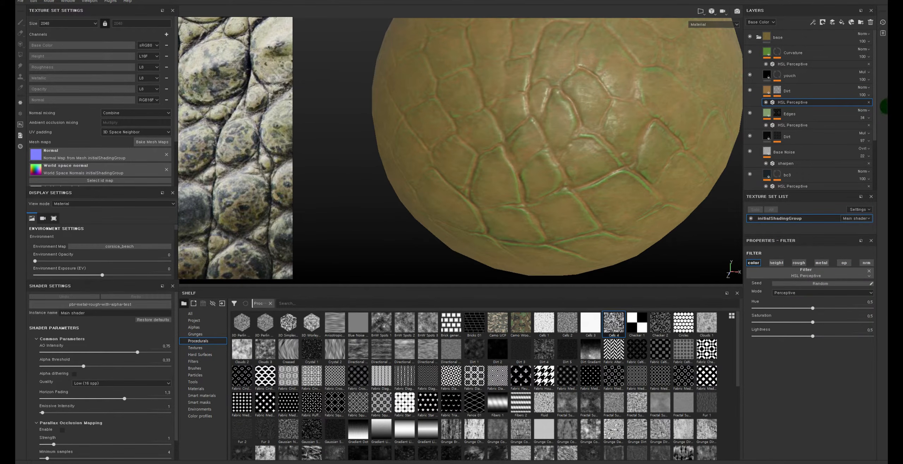
Step: Set the brown Dirt layer's opacity to 20 and check the tint on the sphere
drag(882, 104, 883, 104)
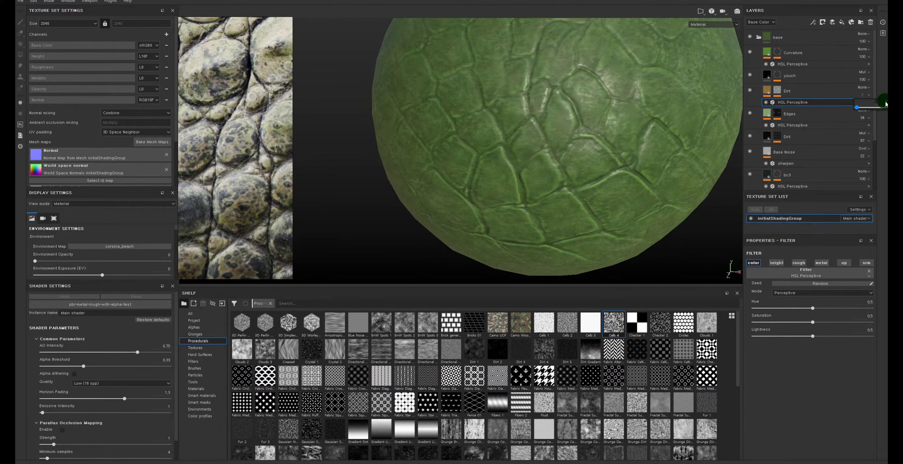
click(864, 95)
click(882, 102)
alt+drag(564, 121, 607, 154)
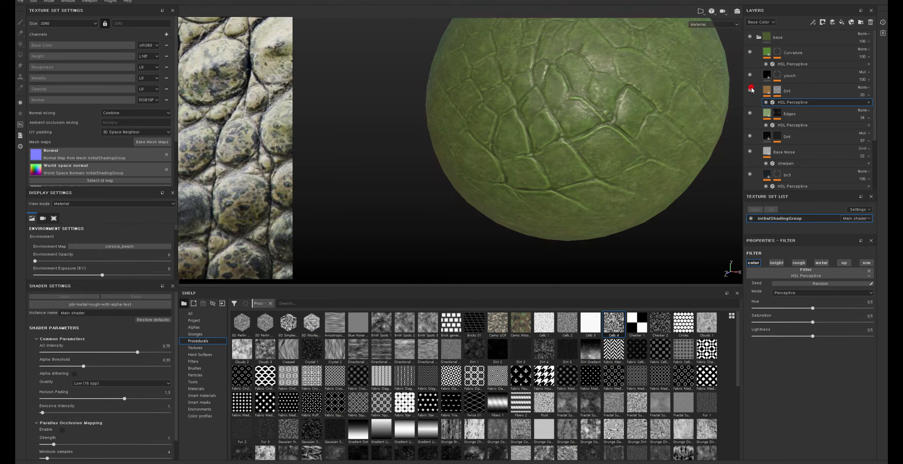
Step: Adjust the midtones of the Levels effect on the brown Dirt layer's mask and check the sphere from another angle
click(777, 90)
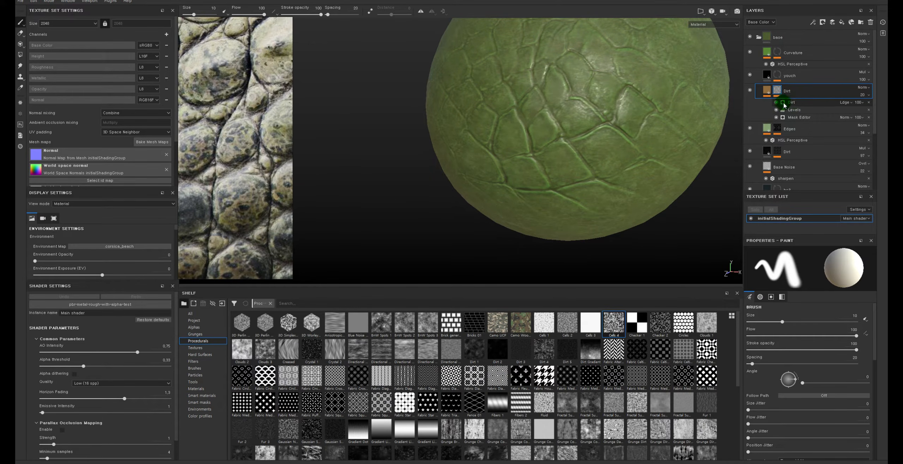
click(783, 103)
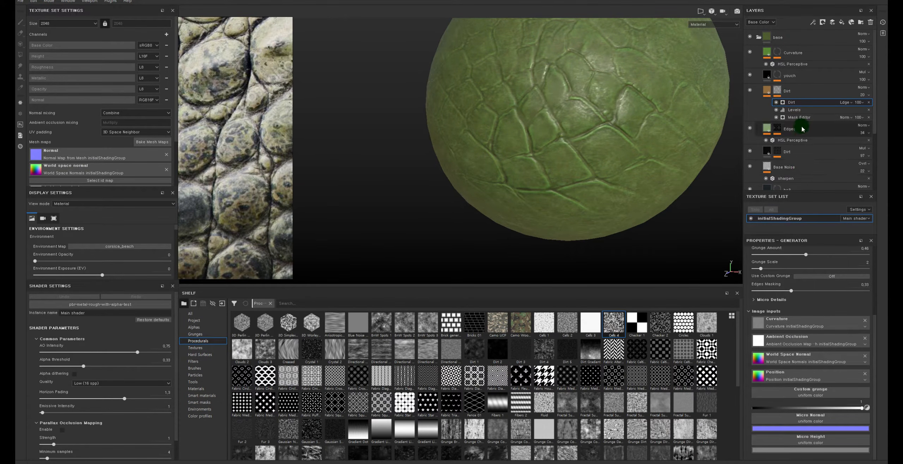
click(794, 110)
mouse_move(791, 264)
mouse_down()
mouse_move(839, 266)
mouse_move(809, 277)
mouse_move(833, 278)
mouse_move(798, 278)
mouse_up()
alt+drag(687, 221, 649, 208)
mouse_move(653, 208)
alt+right_down()
mouse_move(554, 144)
mouse_move(653, 204)
alt+right_up()
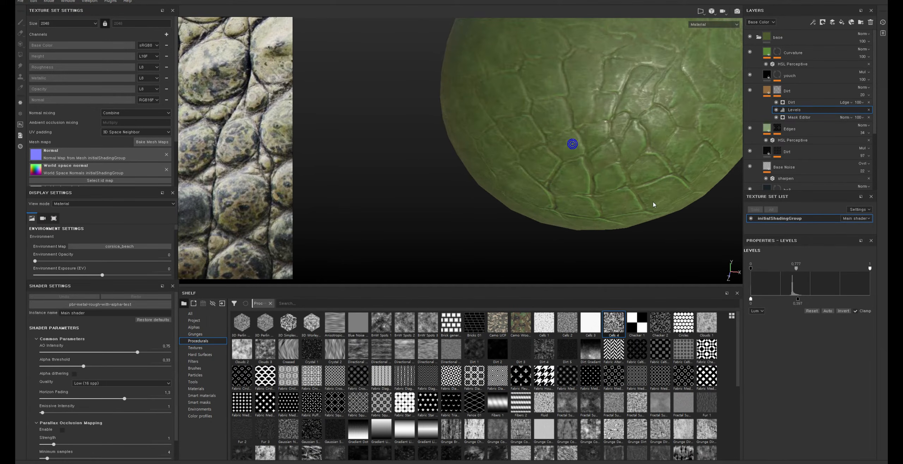
Step: Add a new fill layer directly above the Curvature layer in the base folder
click(768, 91)
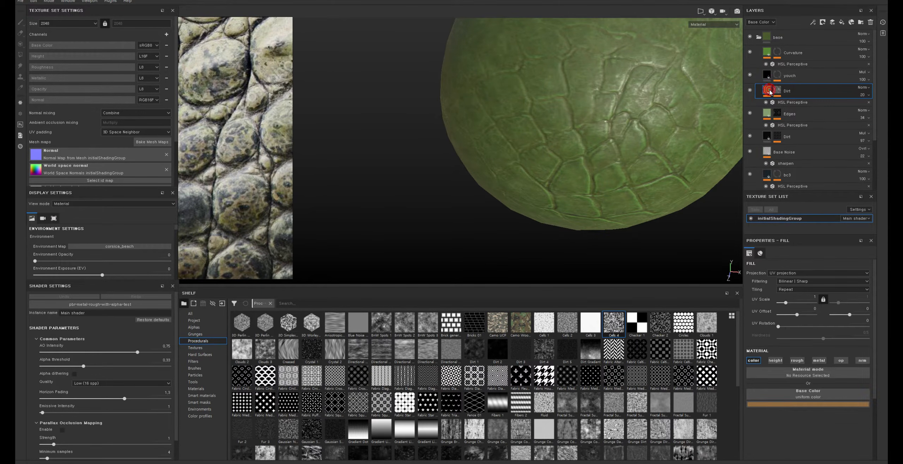
click(768, 75)
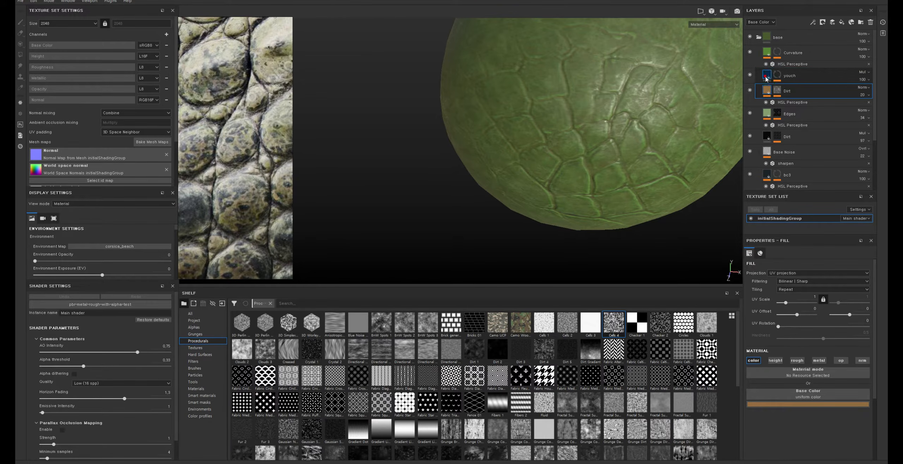
click(768, 60)
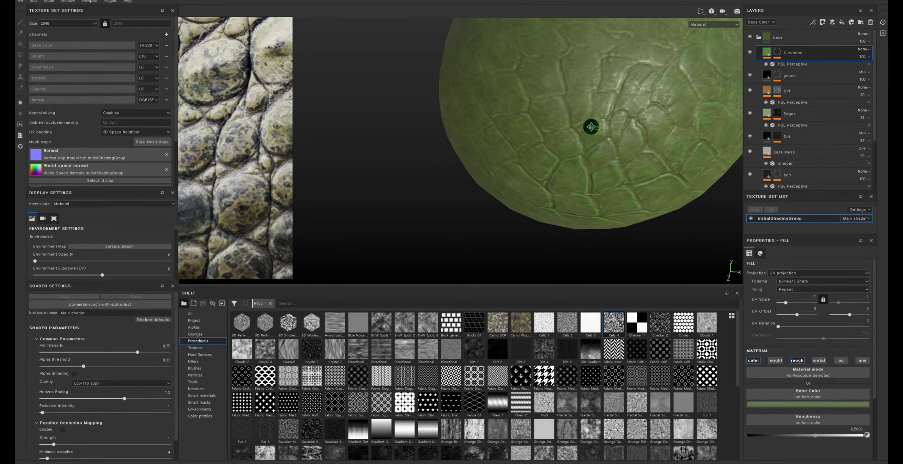
alt+drag(591, 124, 597, 105)
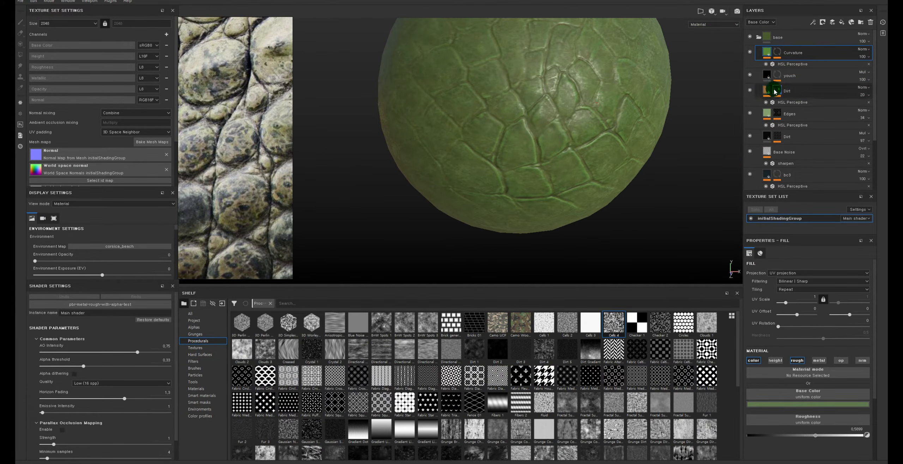
click(842, 21)
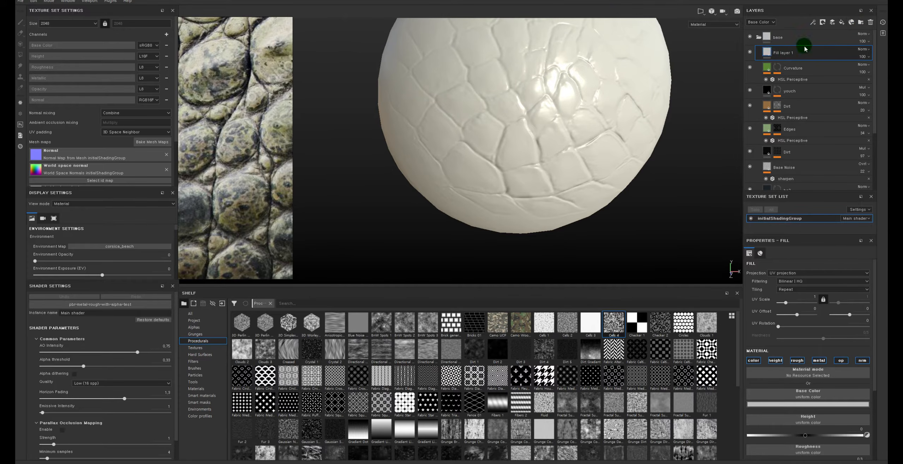
right_click(764, 54)
key(Escape)
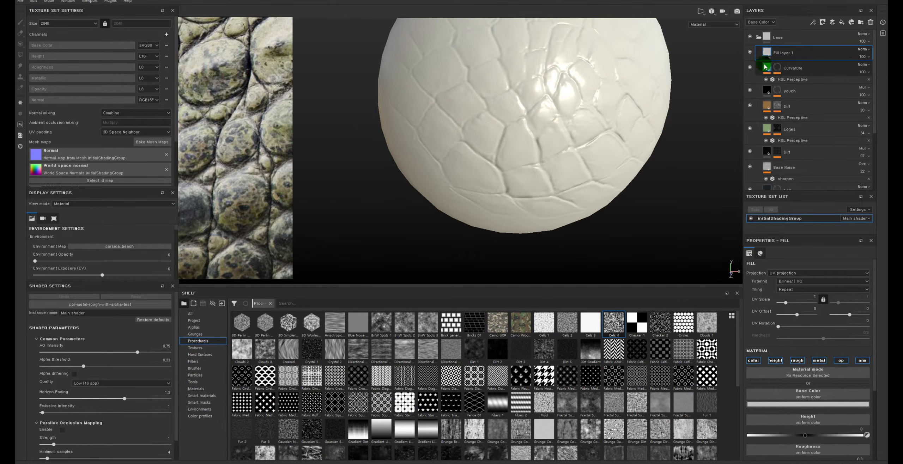
Step: Group the layers from Curvature down to the lower Dirt layer into a folder named detail1
click(766, 65)
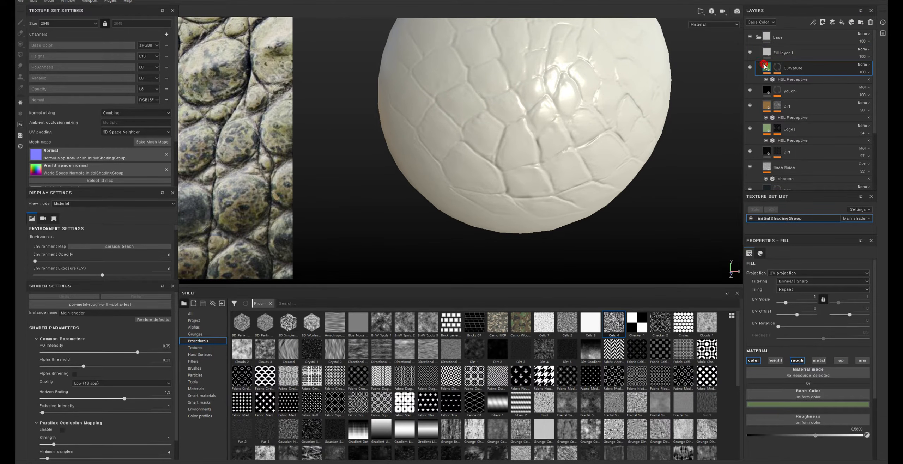
shift+click(766, 153)
key(ctrl+g)
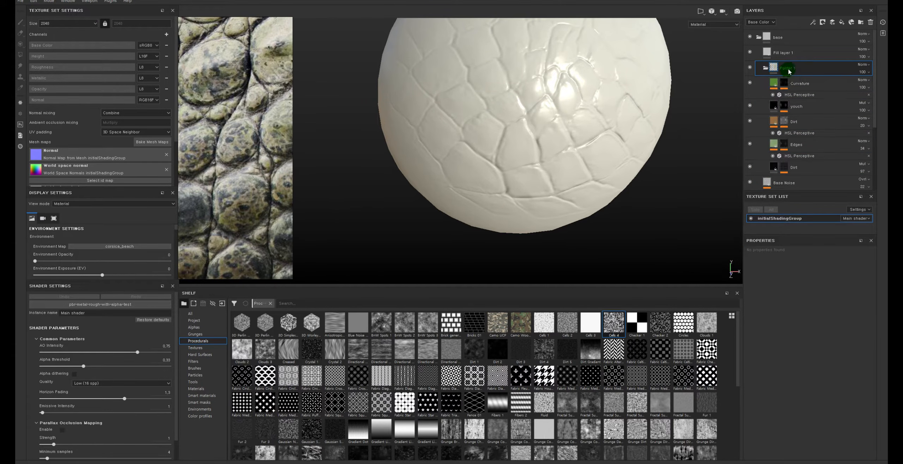
double_click(788, 68)
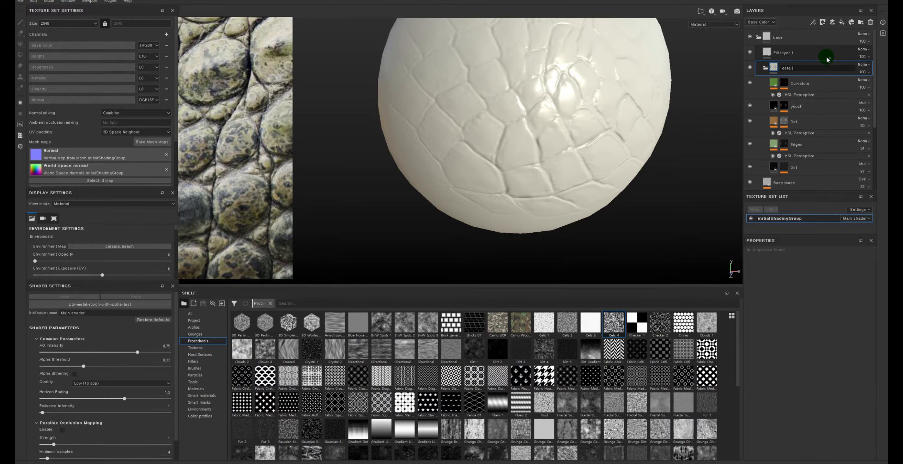
text(detail1)
key(Return)
Step: Group the layers from Base Noise down to bc1 into a folder named base
scroll(772, 135, down, 4)
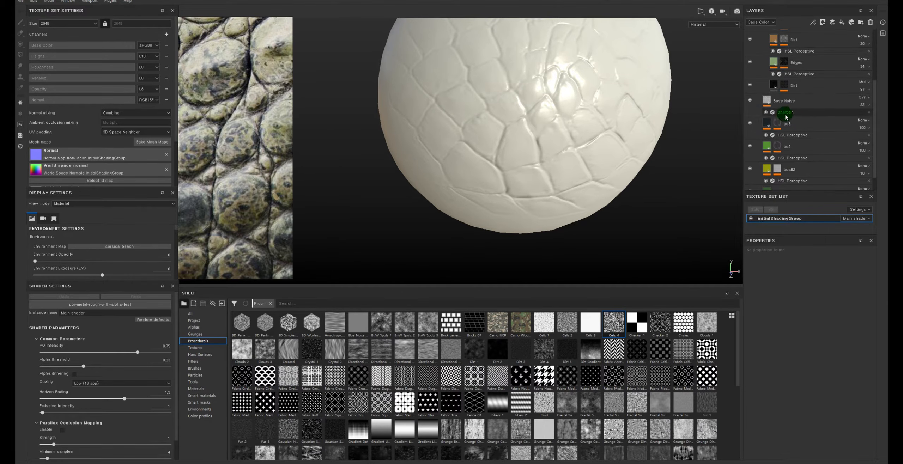
click(783, 101)
scroll(782, 132, down, 1)
shift+click(786, 174)
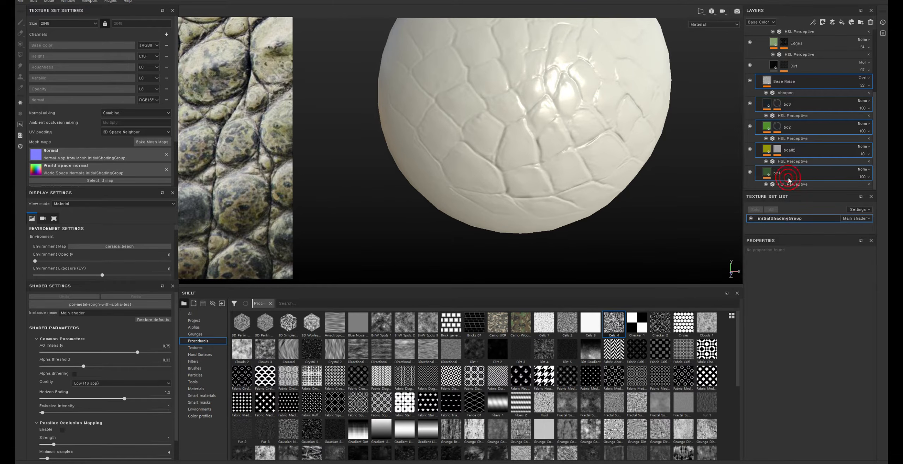
key(ctrl+g)
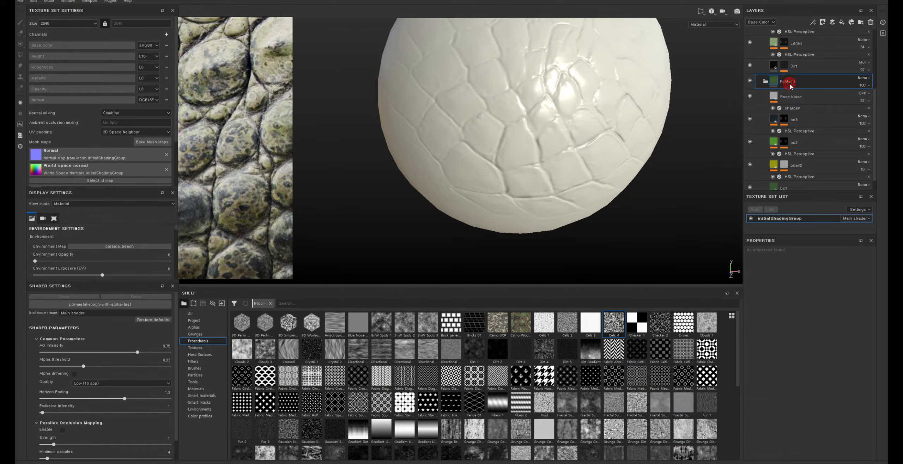
double_click(790, 82)
text(base)
key(Return)
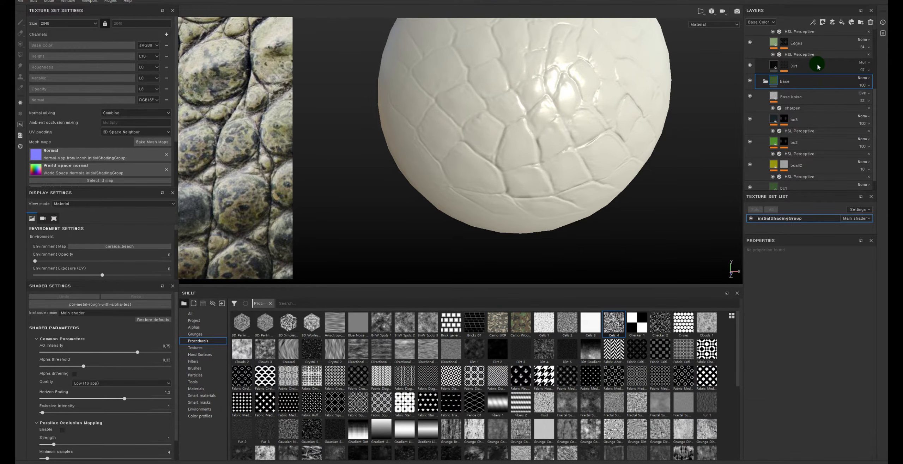
Step: Collapse the detail1 folder and the nested base folder in the layer stack
scroll(790, 69, up, 3)
click(765, 68)
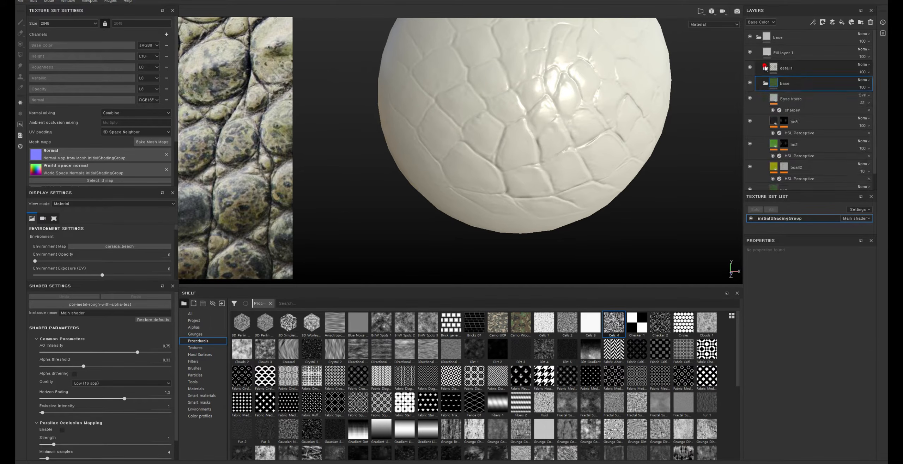
click(766, 84)
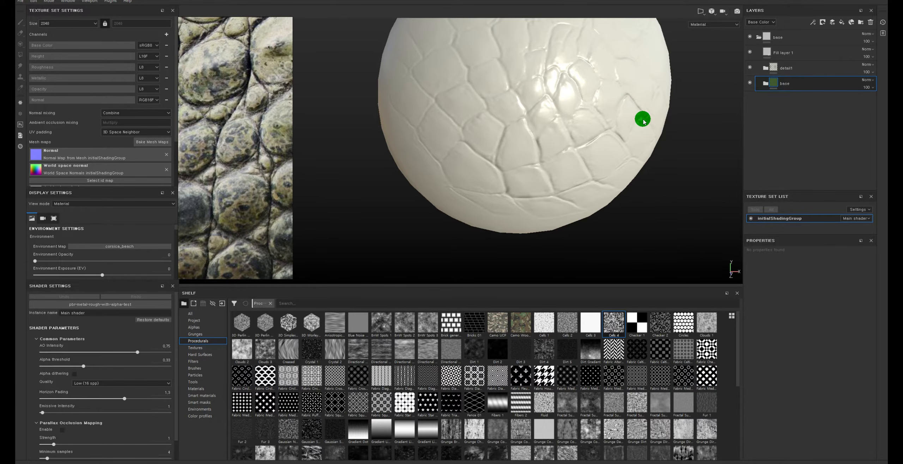
Step: Rename the new fill layer as cv and give it a bitmap mask from the mesh's Curvature map
double_click(793, 53)
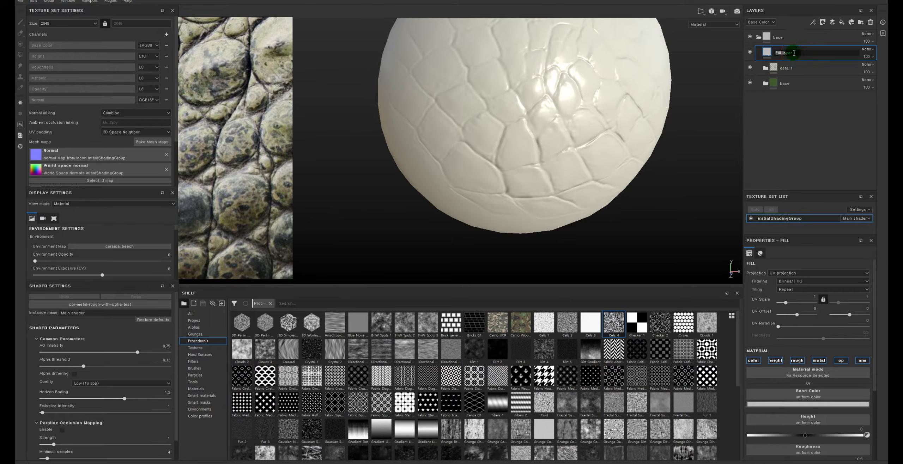
text(cy)
right_click(770, 53)
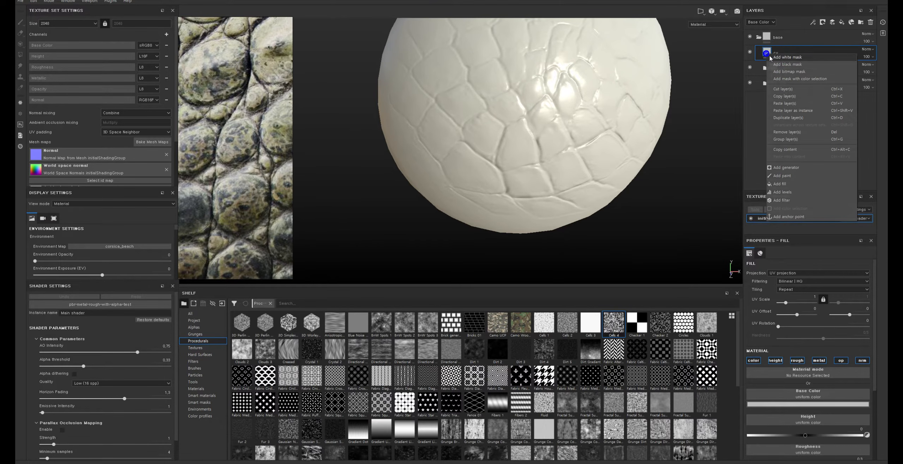
click(792, 73)
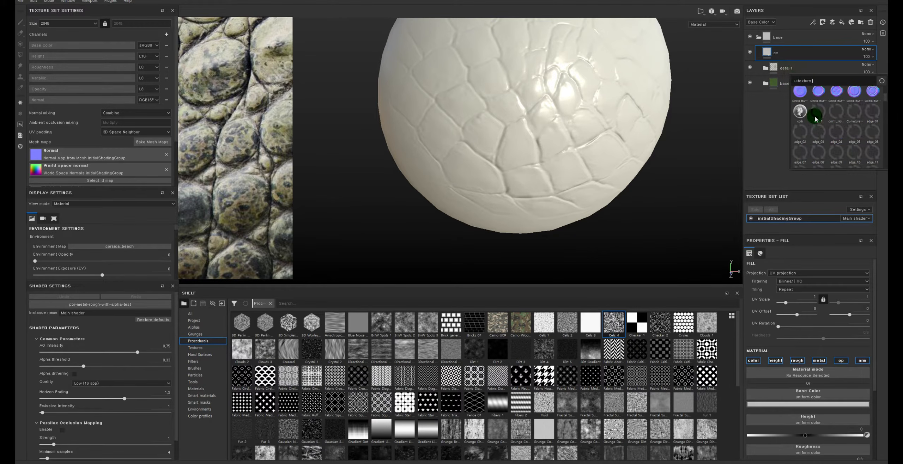
click(859, 117)
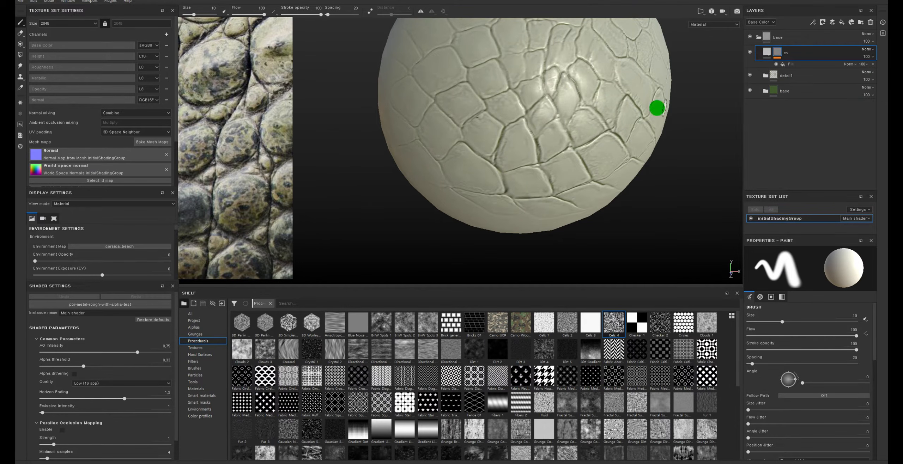
Step: Examine the cv layer's mask on the sphere and the fill effect that supplies it
click(777, 52)
alt+click(777, 51)
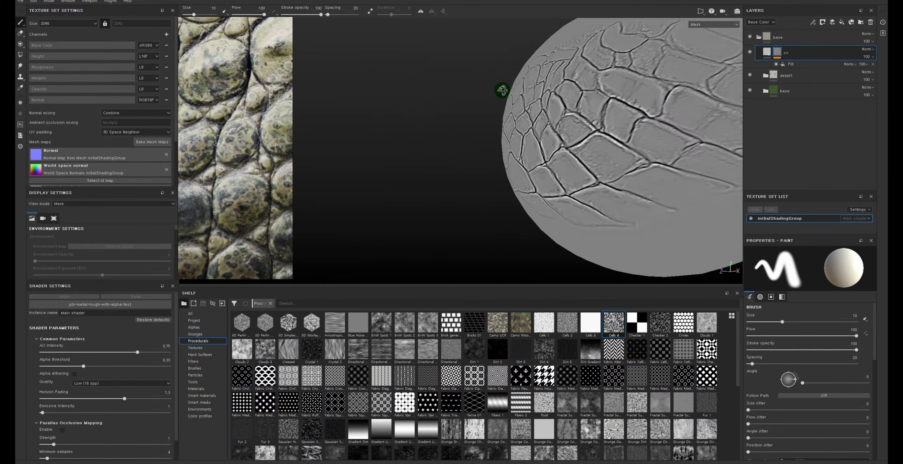
click(786, 54)
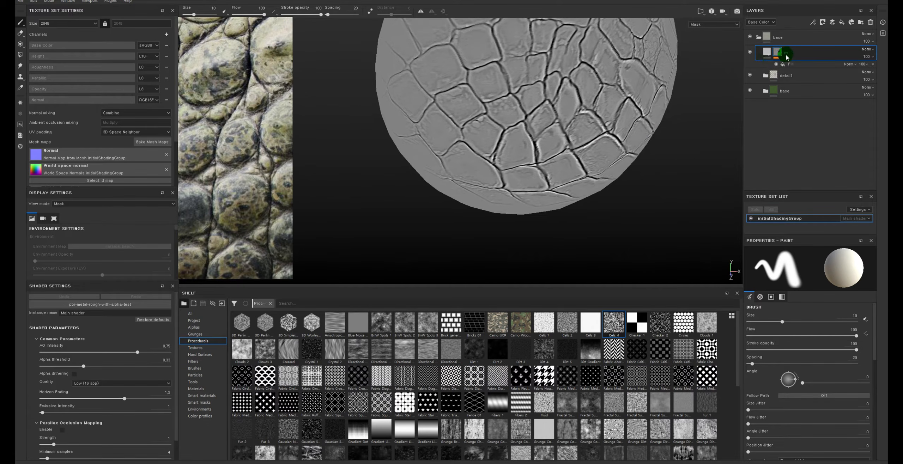
click(767, 52)
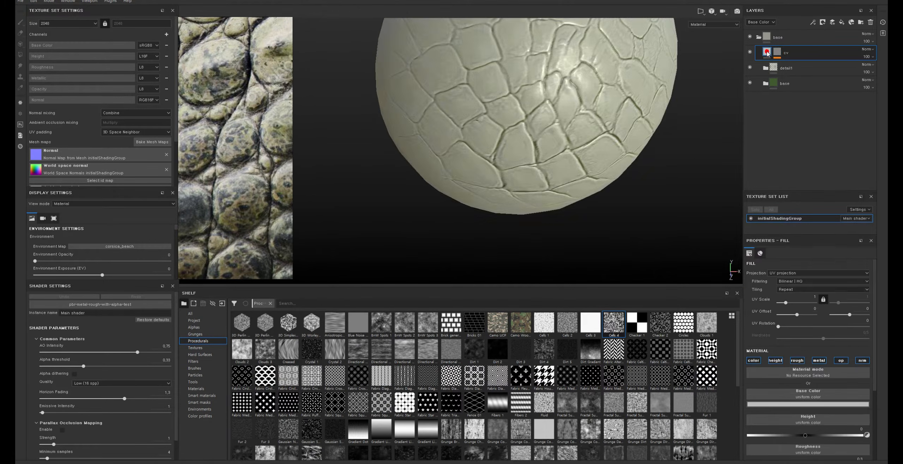
click(779, 54)
click(793, 64)
click(778, 53)
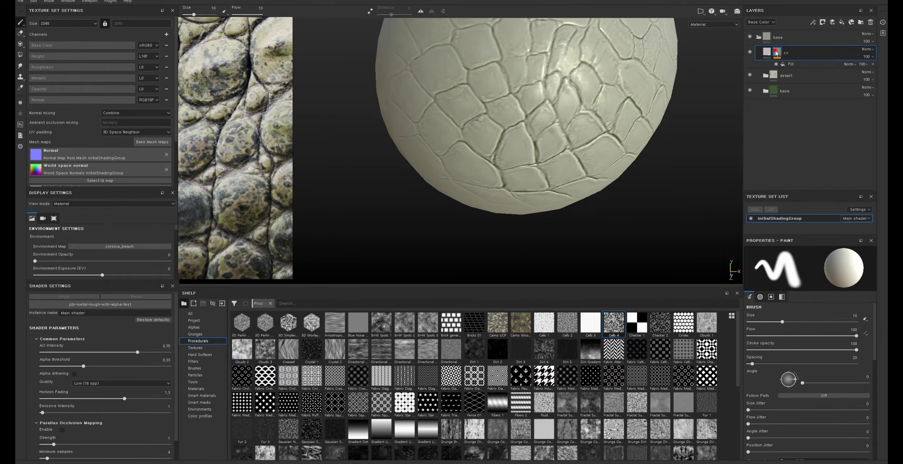
click(793, 65)
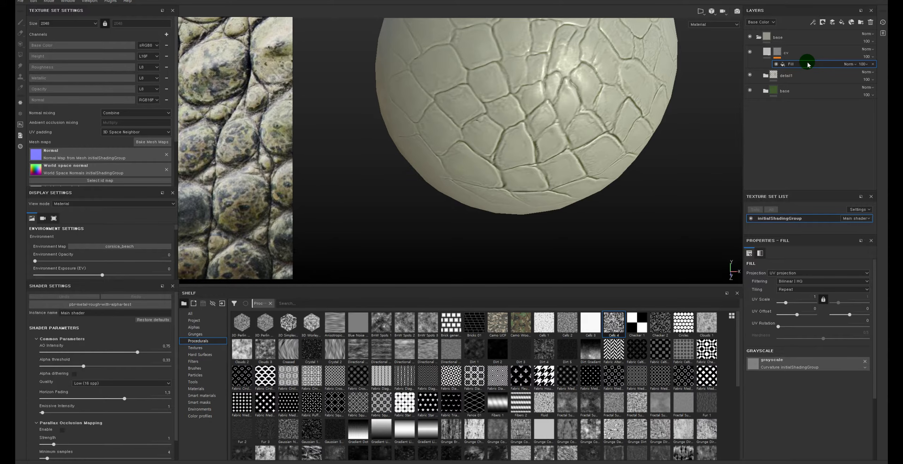
Step: Add a Levels effect to the cv layer's mask and invert it
click(786, 54)
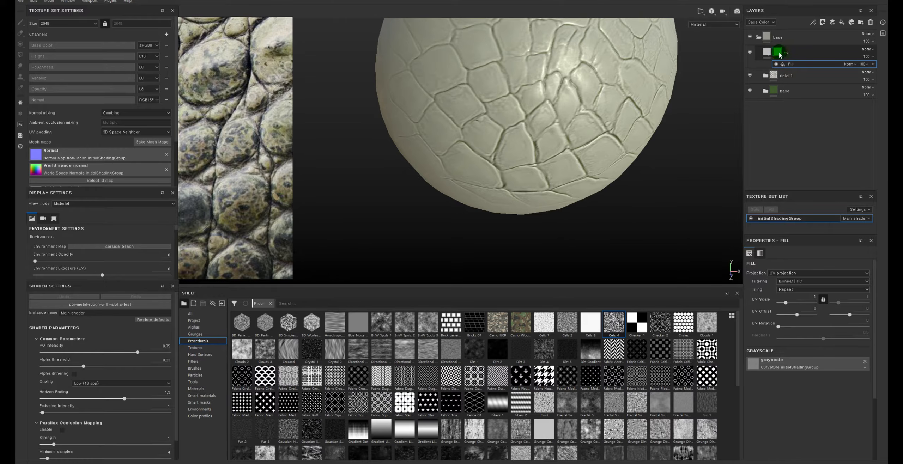
right_click(778, 53)
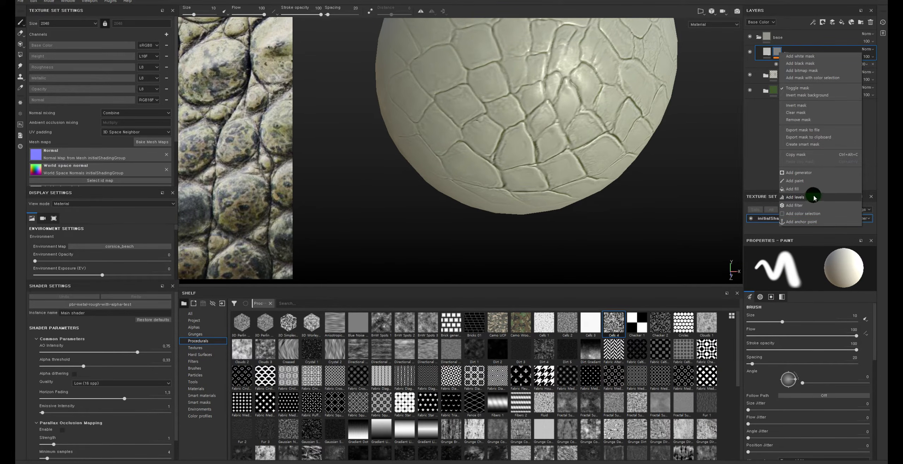
click(811, 197)
click(840, 311)
alt+drag(648, 165, 631, 138)
Step: Group the cv layer into a new folder and rename that folder m
click(766, 55)
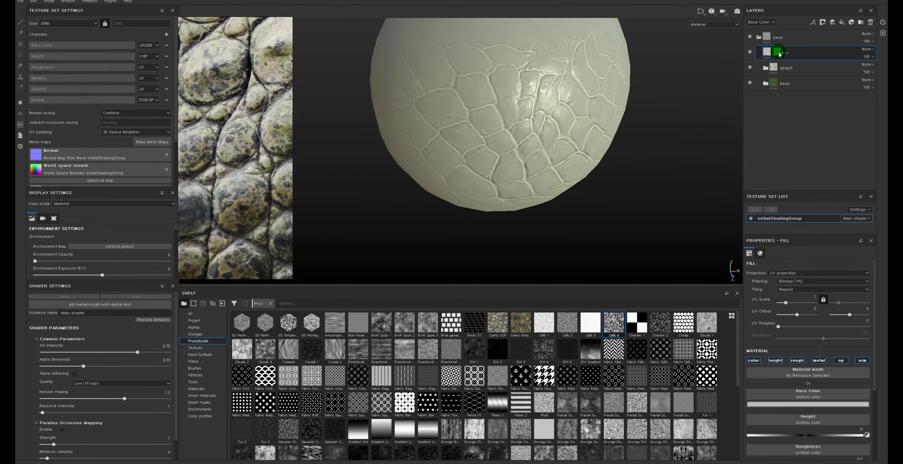
key(ctrl+g)
double_click(786, 53)
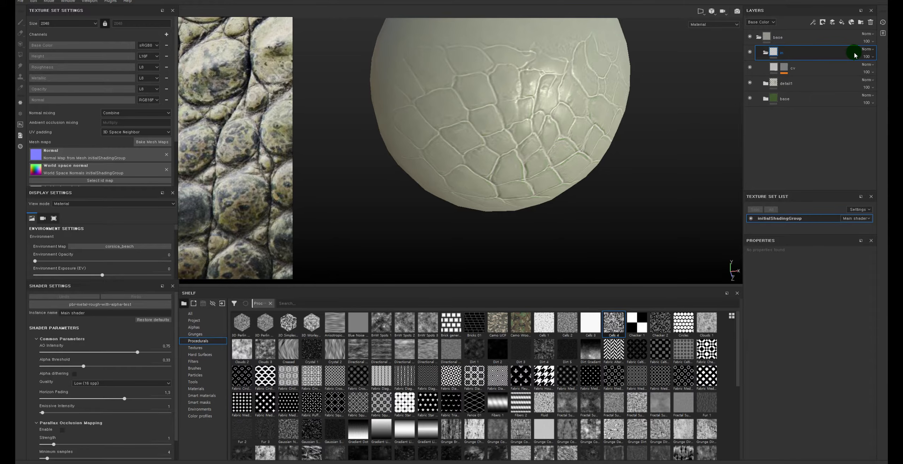
click(810, 70)
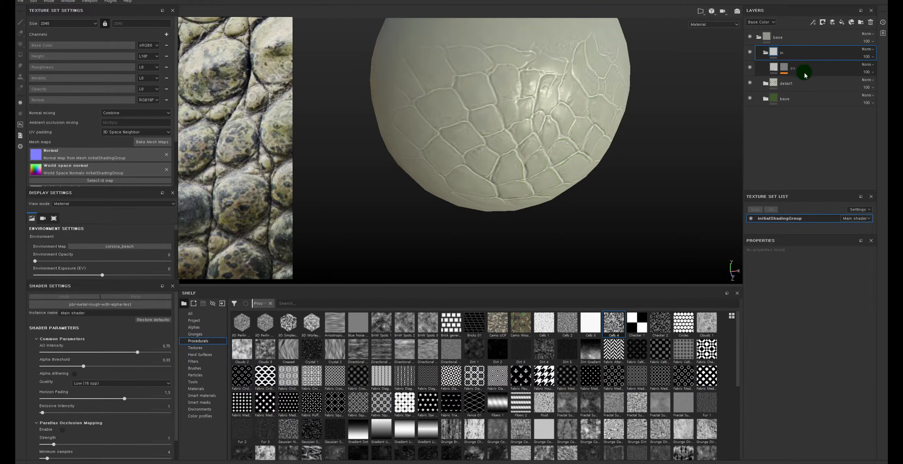
Step: Adjust the Levels on the cv layer's mask, setting the midtone to 0.272 and the white point to about 0.52
click(805, 73)
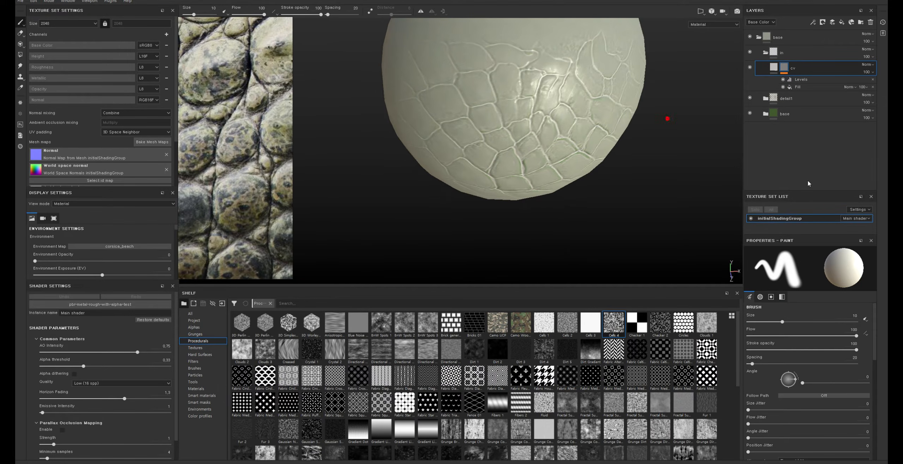
click(799, 80)
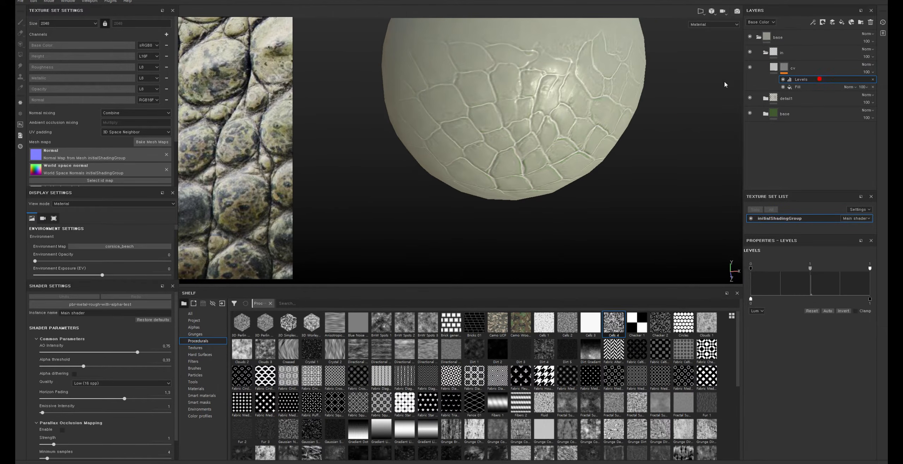
click(809, 269)
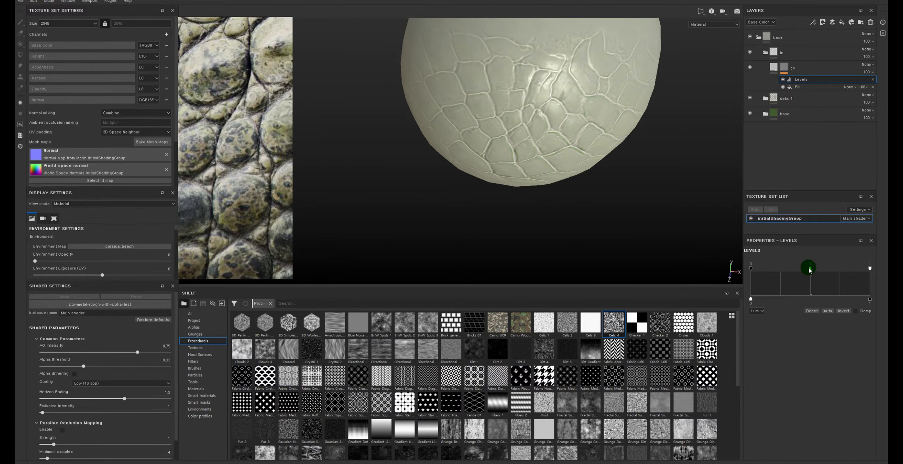
drag(812, 270, 764, 269)
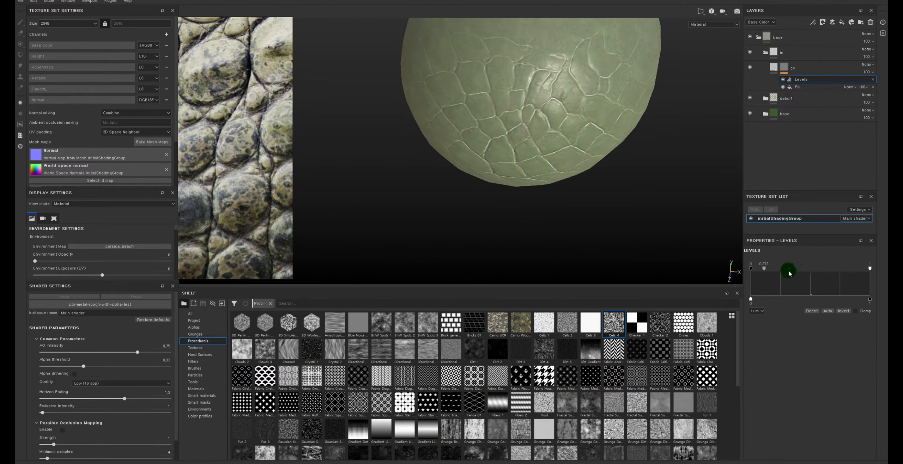
click(864, 271)
click(868, 269)
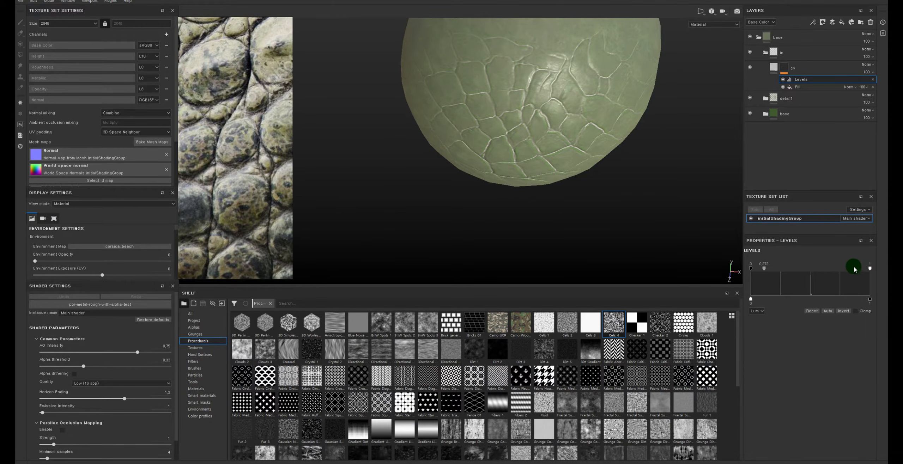
drag(869, 270, 812, 269)
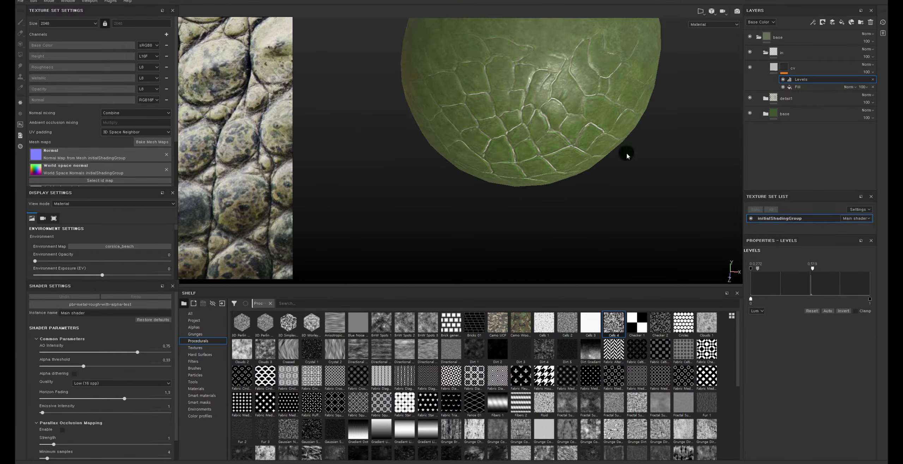
alt+drag(620, 145, 647, 145)
Step: Rename the cv layer in folder m as cv1
click(773, 68)
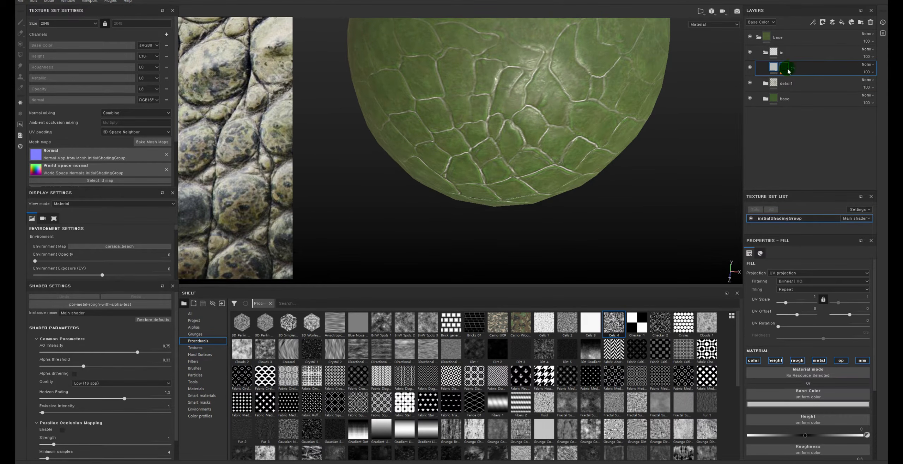
double_click(809, 68)
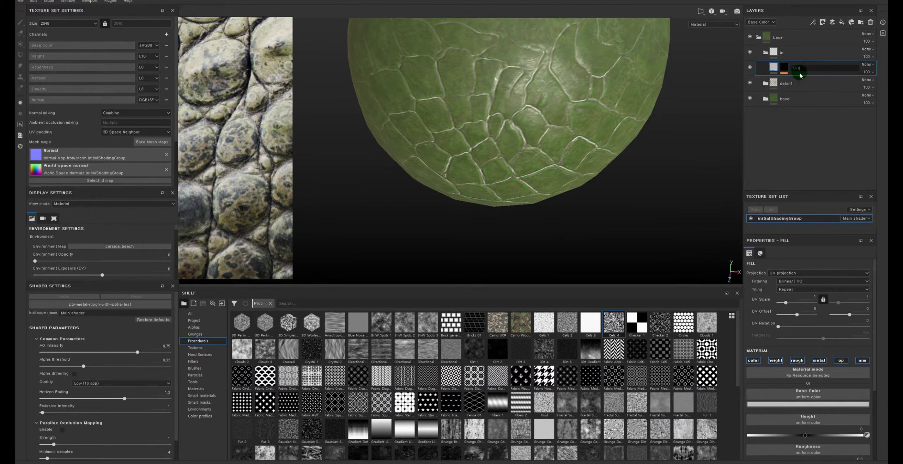
click(774, 67)
drag(775, 68, 778, 61)
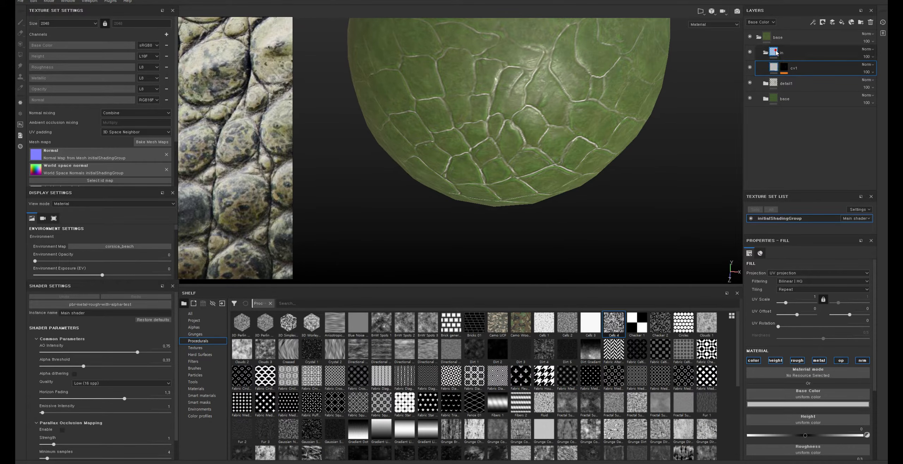
Step: Add a black mask to folder m and paste the cv1 layer's mask, with its Levels and Fill effects, into it
click(776, 53)
right_click(776, 53)
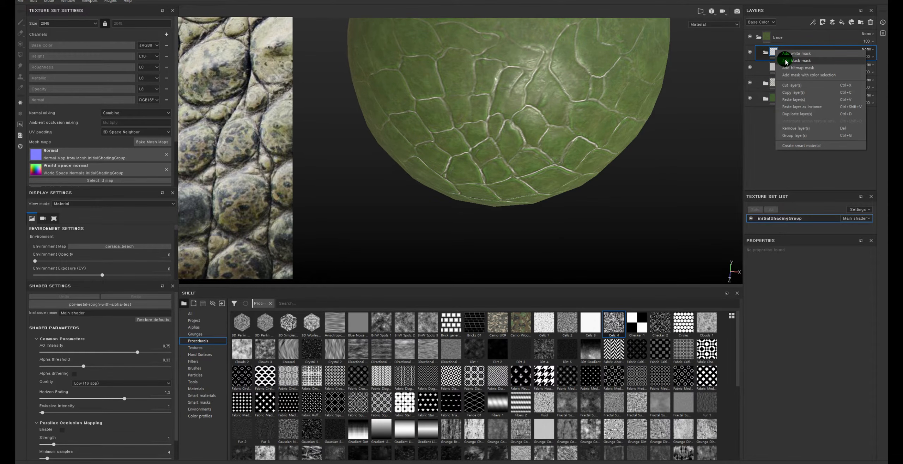
click(797, 61)
click(784, 69)
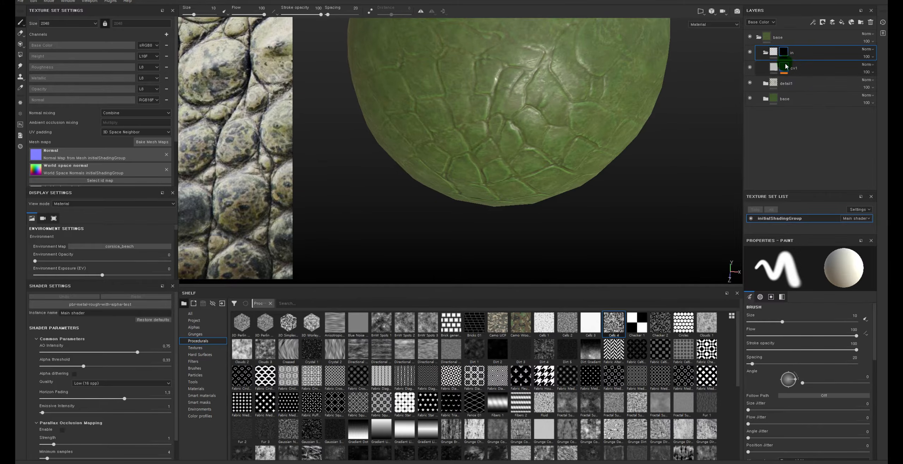
click(784, 53)
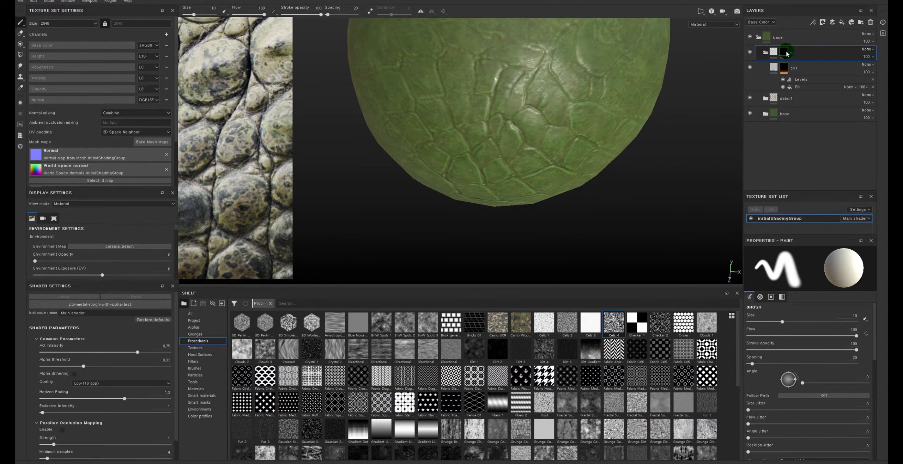
key(ctrl+v)
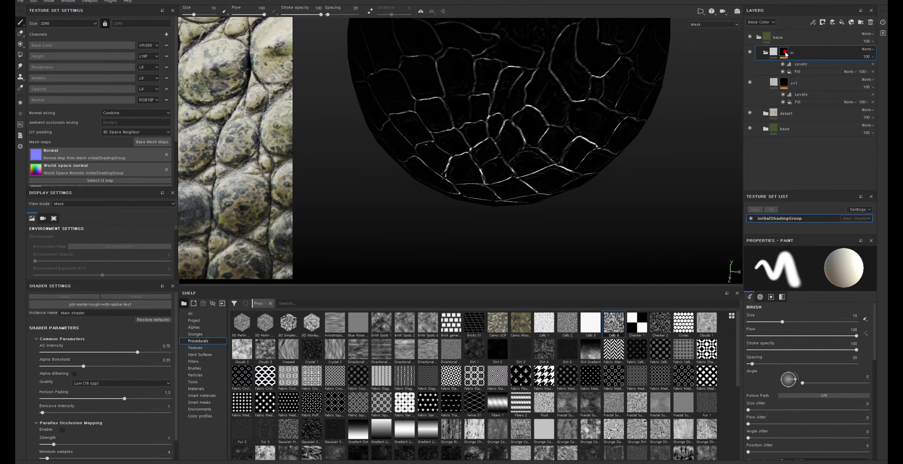
alt+click(784, 53)
click(774, 52)
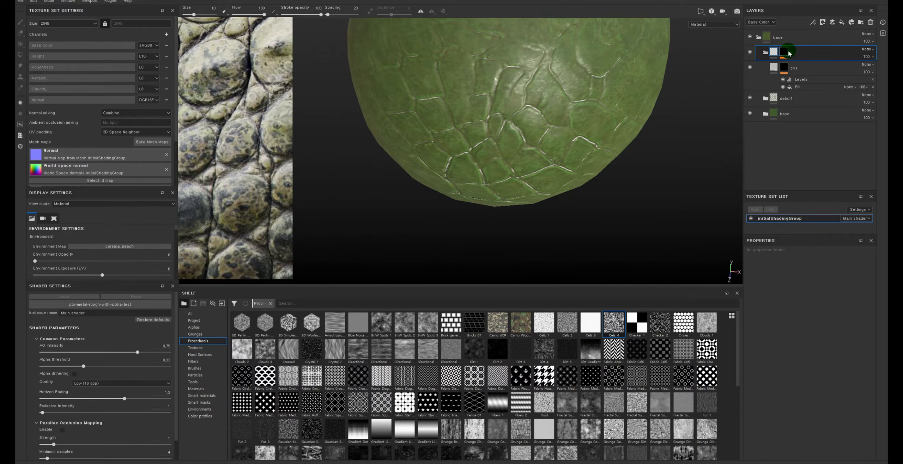
Step: Remove the mask from the cv1 layer so that only folder m's mask limits it
click(778, 51)
click(785, 69)
right_click(790, 67)
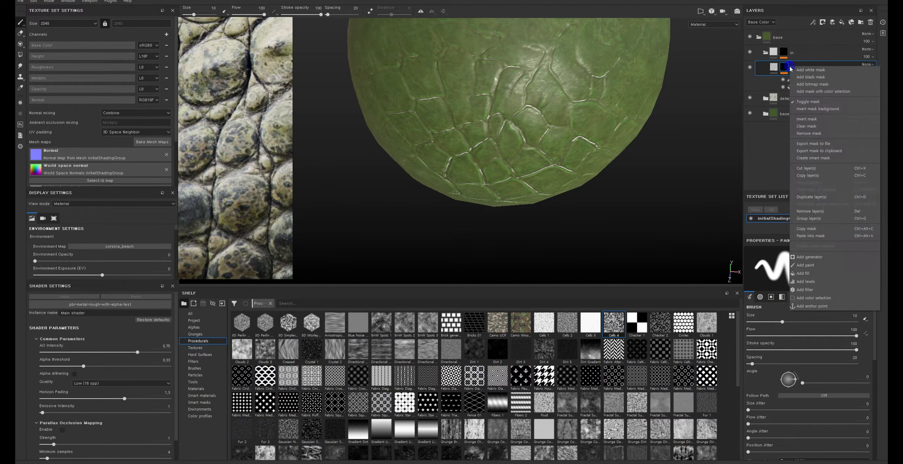
click(822, 132)
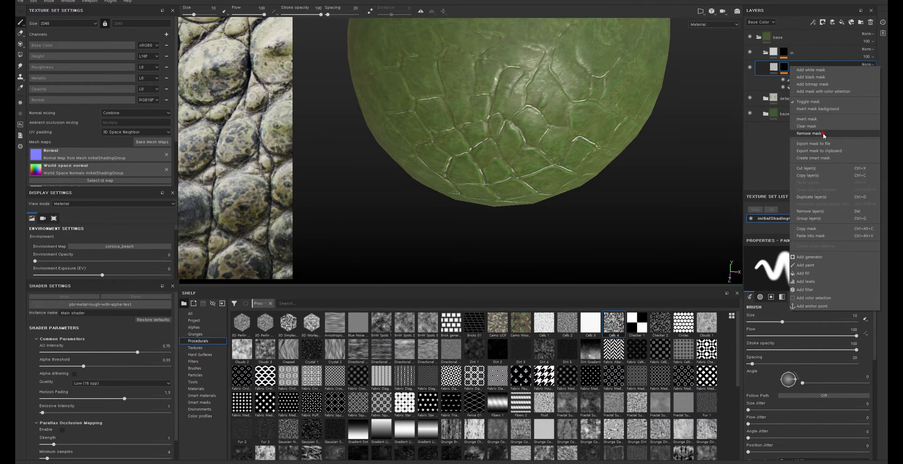
alt+drag(678, 134, 598, 91)
alt+middle_drag(598, 91, 665, 94)
alt+right_drag(639, 138, 443, 125)
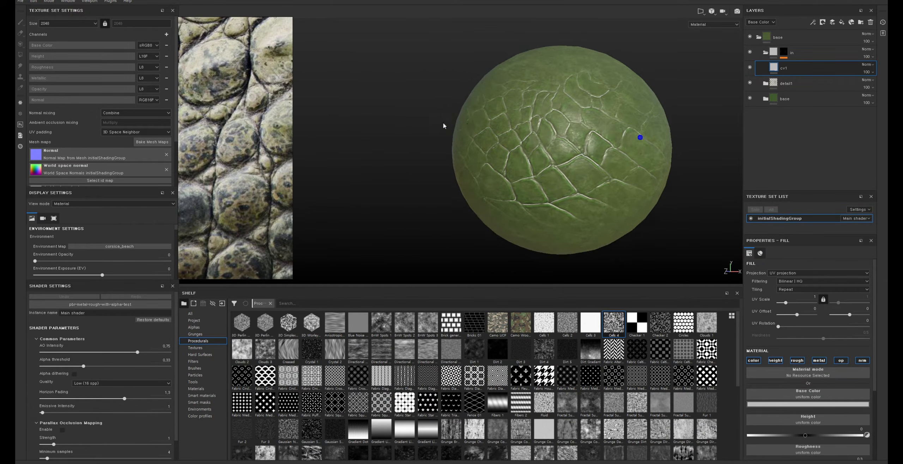
alt+drag(544, 125, 565, 126)
Step: Examine folder m's crease mask on the sphere from several angles
click(786, 55)
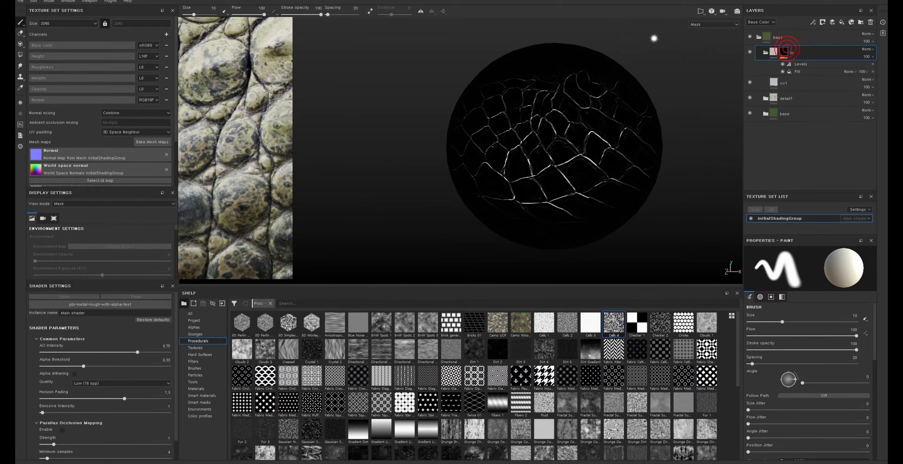
alt+drag(479, 103, 419, 115)
alt+right_drag(606, 145, 459, 142)
alt+middle_drag(613, 162, 670, 164)
alt+drag(647, 169, 699, 168)
alt+middle_drag(258, 155, 183, 155)
alt+drag(547, 147, 621, 142)
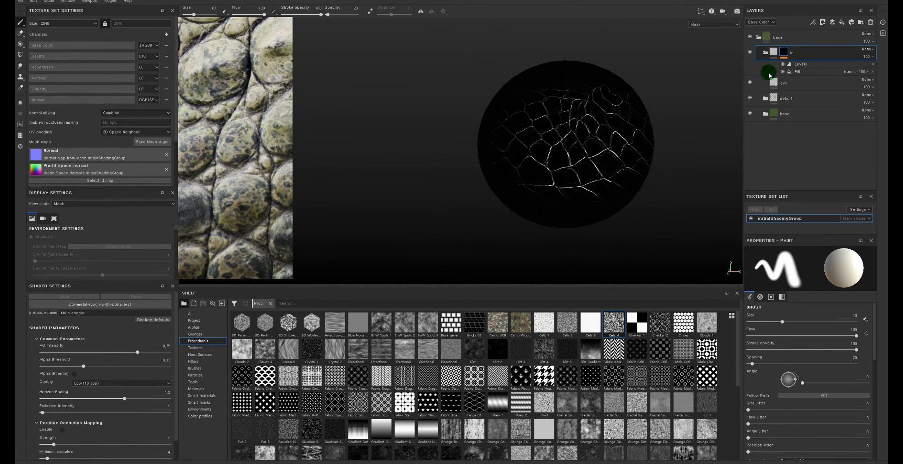
click(779, 52)
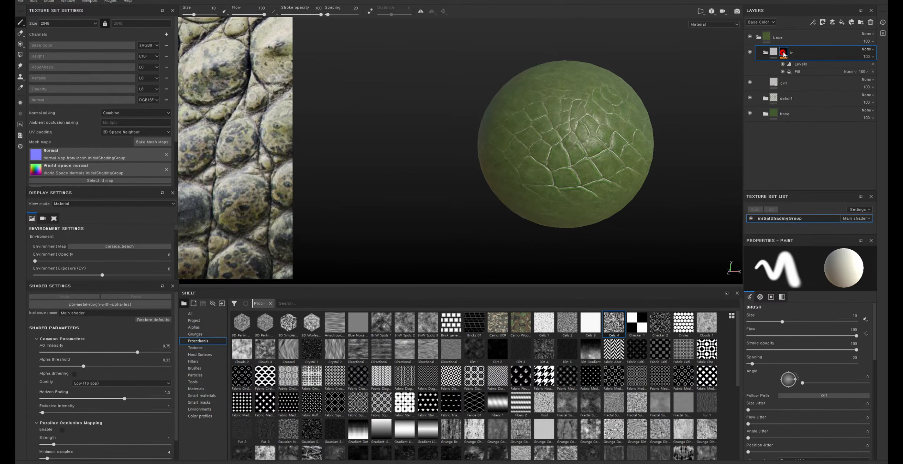
Step: Copy the bcell2 layer from the lower base folder and paste it above cv1 inside folder m
click(776, 87)
click(766, 114)
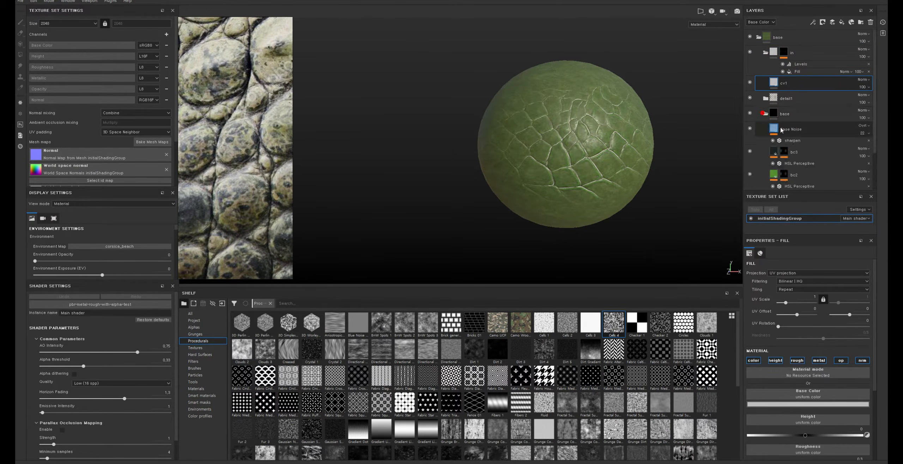
scroll(792, 141, down, 2)
click(784, 150)
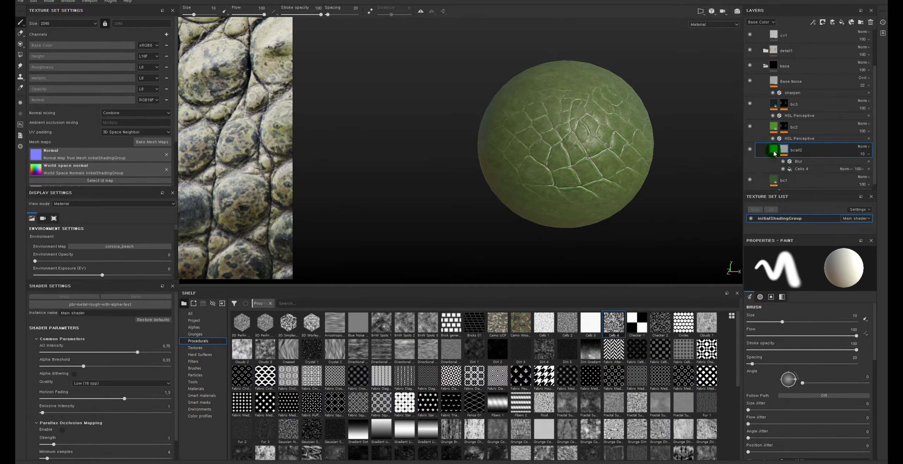
ctrl+click(773, 182)
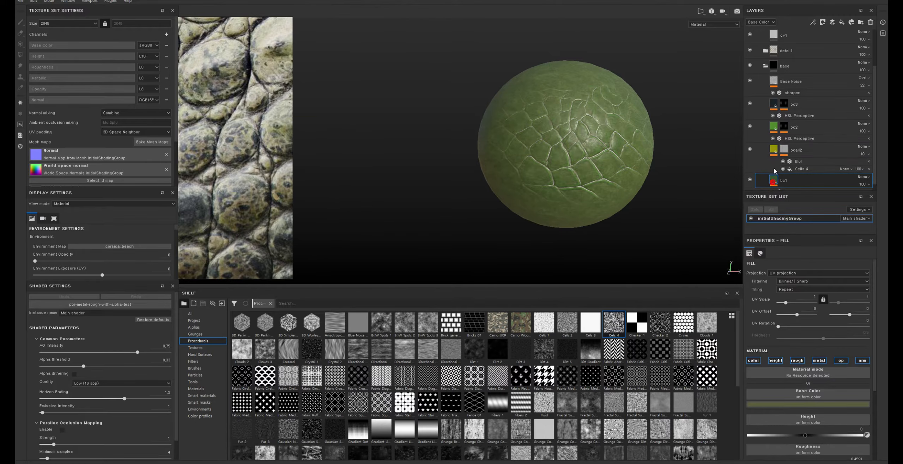
click(775, 150)
key(ctrl+c)
scroll(813, 139, up, 3)
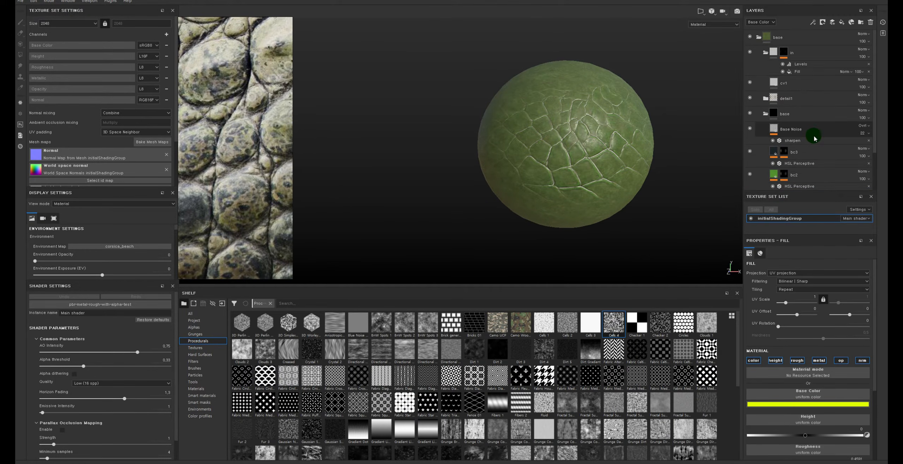
click(775, 85)
key(ctrl+v)
scroll(636, 85, up, 3)
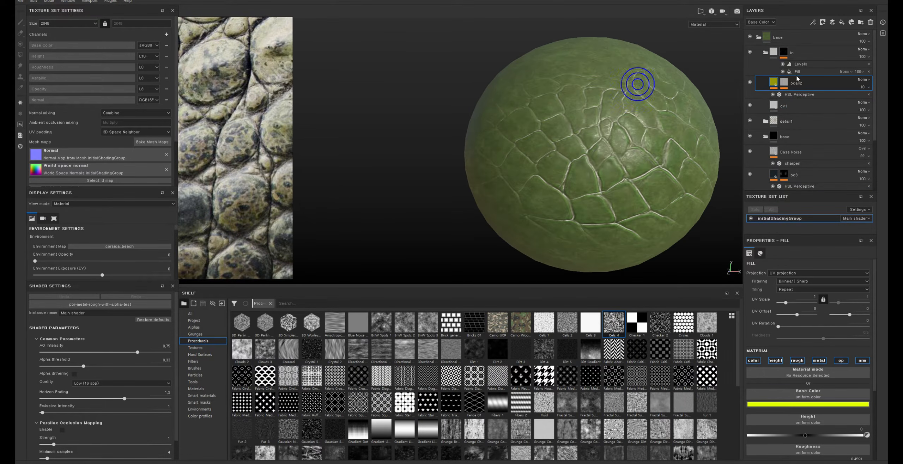
Step: Set the opacity of the copied bcell2 layer in folder m to 100
click(786, 81)
right_click(786, 82)
click(775, 83)
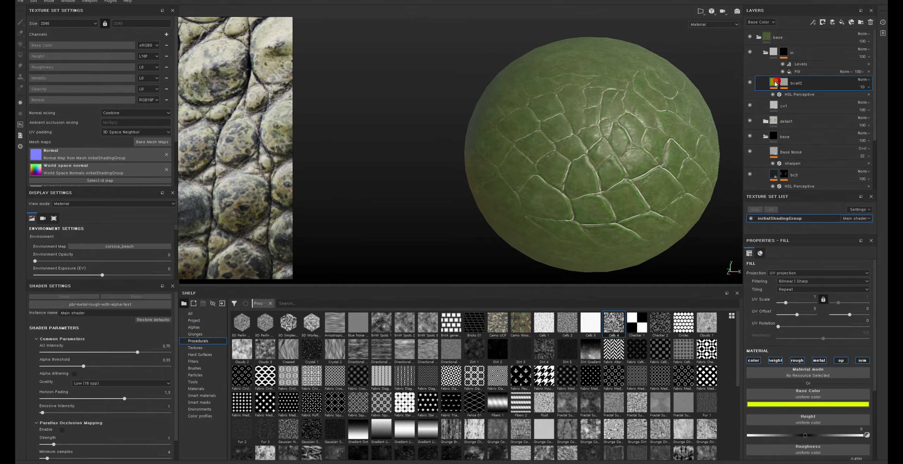
click(859, 88)
scroll(590, 114, up, 4)
Step: Turn off the Blur effect on the copied bcell2 layer's mask and inspect the creases in the material view
alt+drag(589, 113, 562, 131)
alt+click(782, 85)
alt+right_drag(619, 134, 501, 117)
click(782, 95)
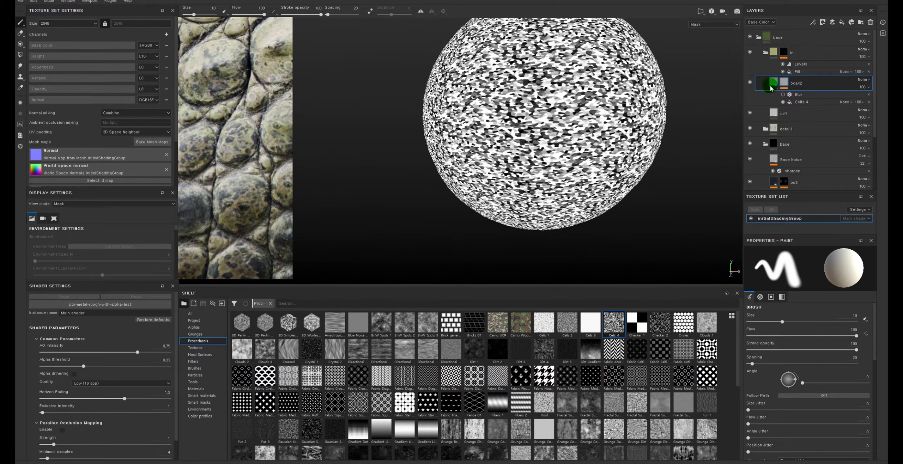
click(774, 82)
alt+right_drag(599, 59, 688, 160)
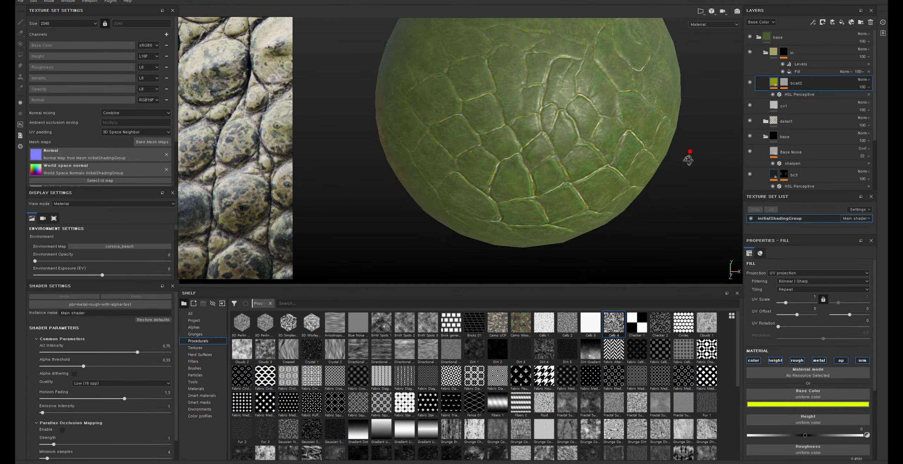
Step: Compare the sphere's creases with the copied bcell2 layer hidden and shown, and select folder m's mask
click(749, 82)
alt+drag(666, 87, 639, 88)
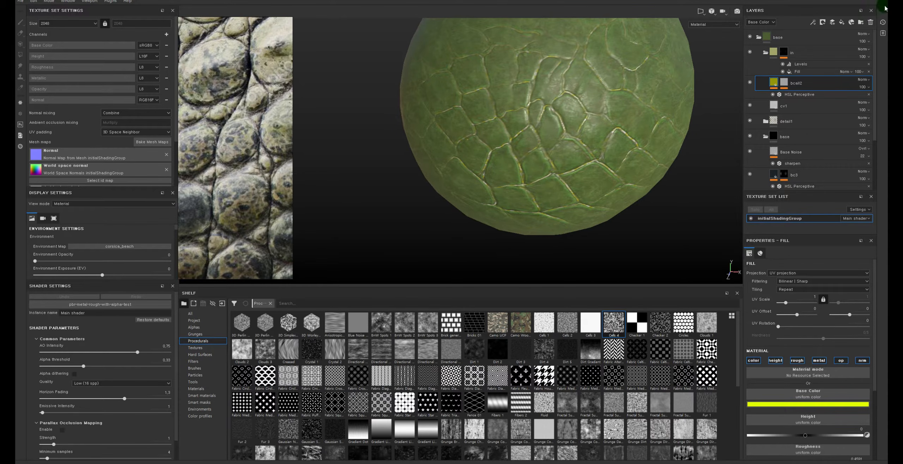
click(783, 53)
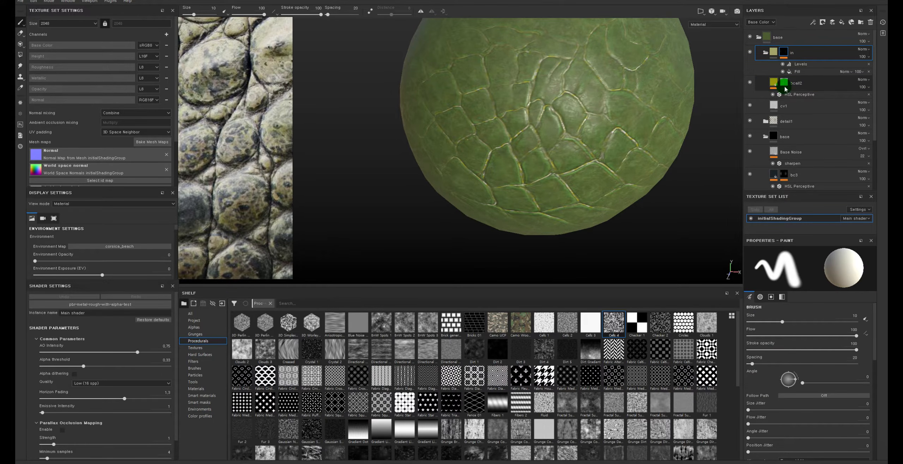
Step: Enable the Blur effect on the bcell2 layer's mask, with its Cells 4 fill left in place
click(785, 87)
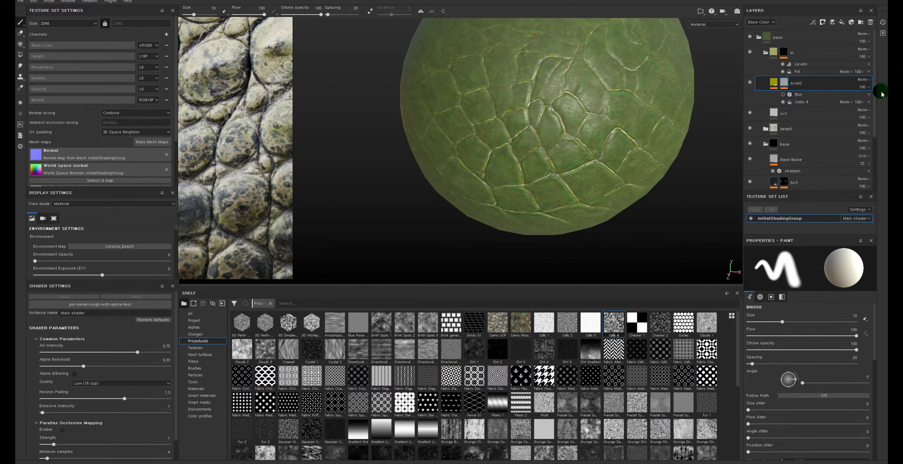
alt+drag(587, 107, 580, 110)
alt+right_drag(580, 109, 620, 136)
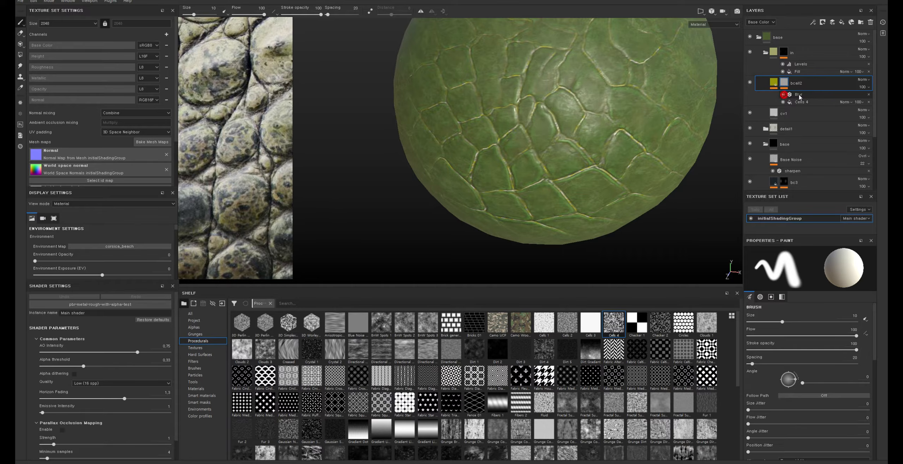
click(799, 95)
click(774, 84)
alt+drag(564, 106, 575, 121)
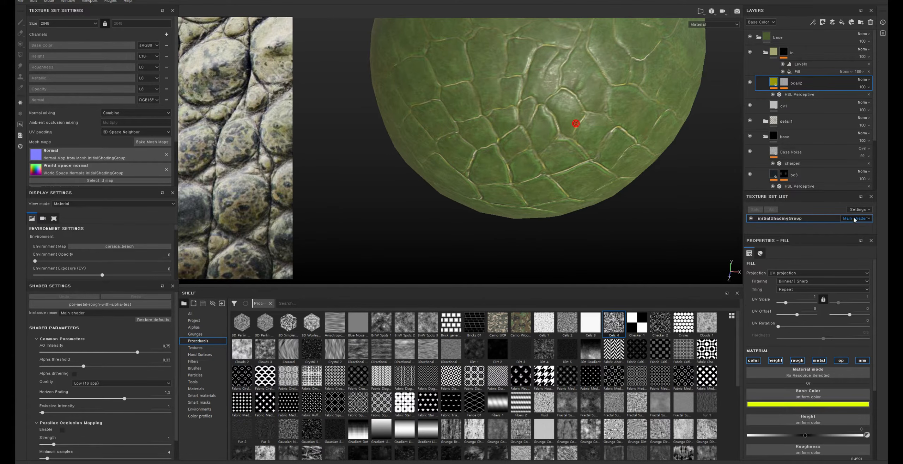
Step: Adjust the bcell2 layer's HSL Perceptive filter to hue 0.43, saturation 0.15 and lightness 0.49 for reddish-brown cracks
click(807, 94)
drag(803, 336, 771, 323)
alt+right_drag(617, 216, 659, 217)
click(811, 308)
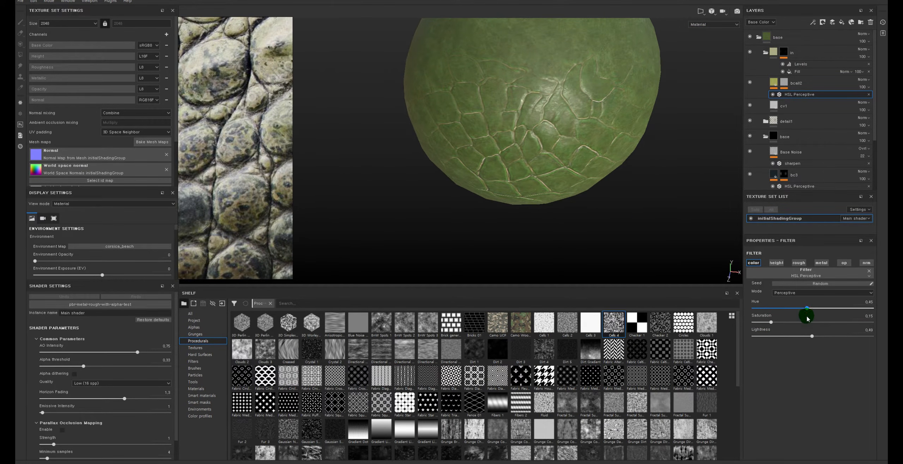
alt+drag(469, 233, 463, 165)
alt+right_drag(464, 162, 471, 125)
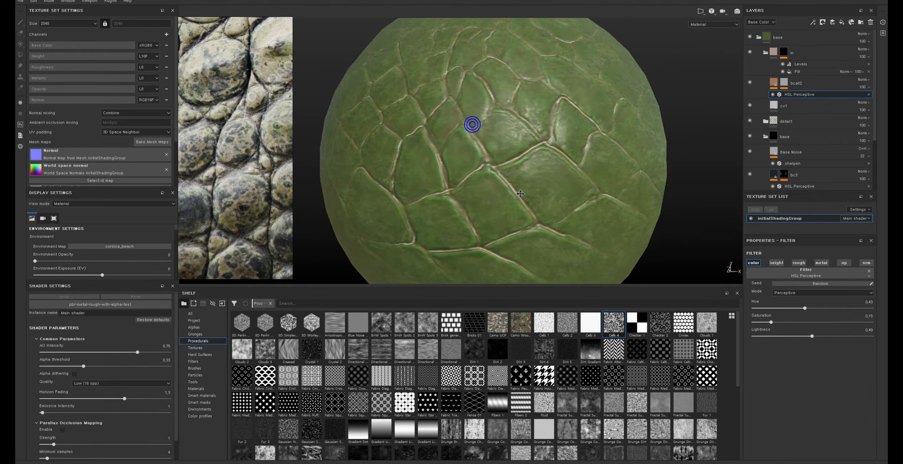
alt+drag(522, 176, 645, 201)
alt+right_drag(645, 201, 637, 200)
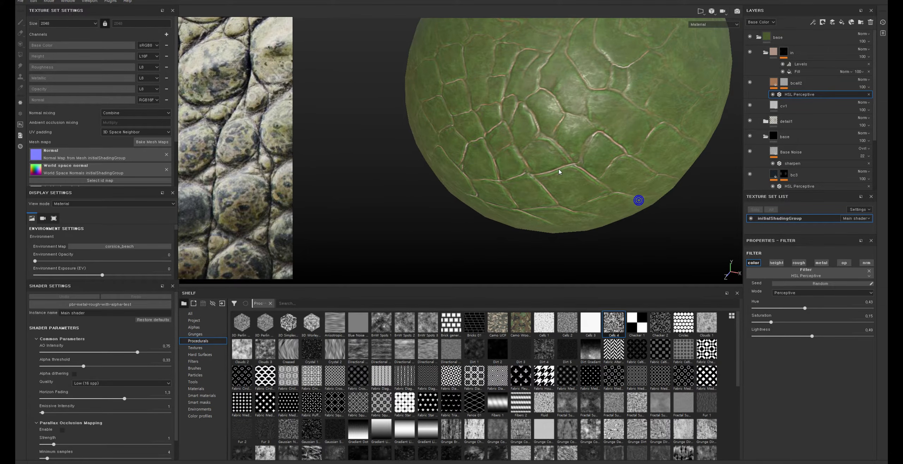
Step: Examine the crocodile-skin reference photos and compare their colours with the scales on the sphere
click(219, 149)
middle_drag(243, 121, 242, 232)
scroll(241, 89, up, 5)
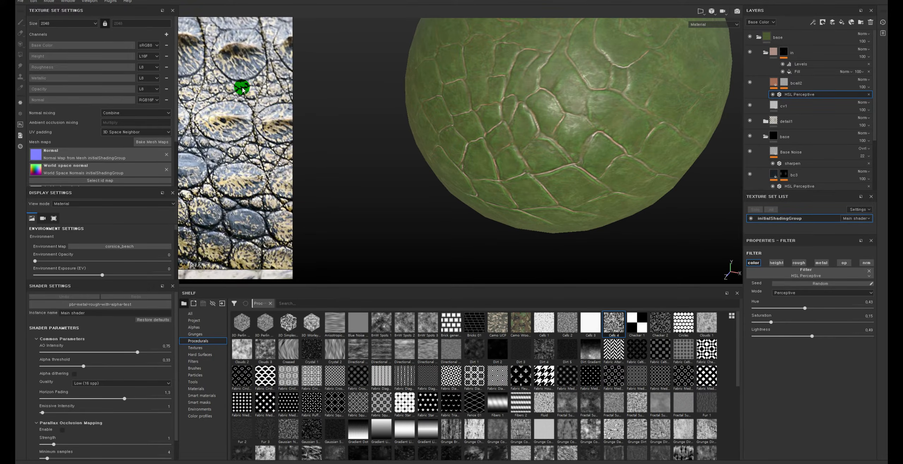
scroll(240, 93, down, 6)
alt+right_drag(645, 156, 440, 133)
alt+drag(466, 128, 496, 87)
alt+middle_drag(532, 198, 551, 163)
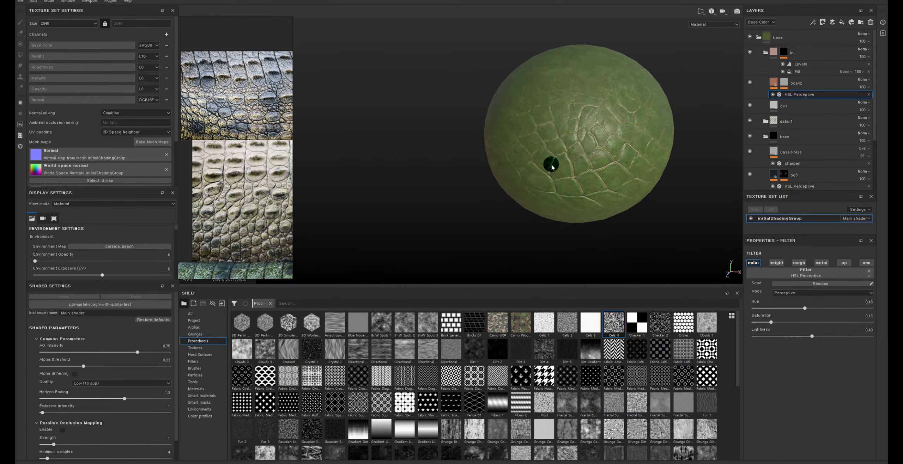
alt+right_drag(526, 145, 624, 237)
alt+drag(624, 237, 585, 152)
Step: Set the cv1 fill layer's base color to a green sampled from the sphere's surface
click(778, 106)
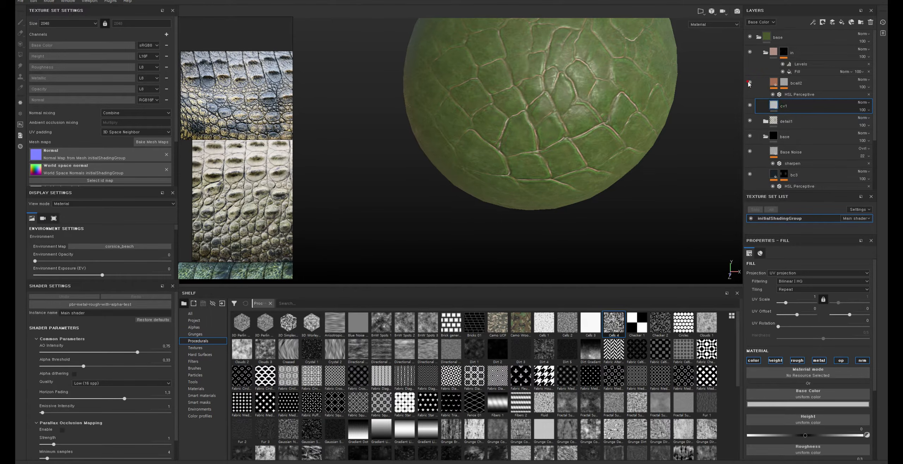
click(750, 105)
click(822, 404)
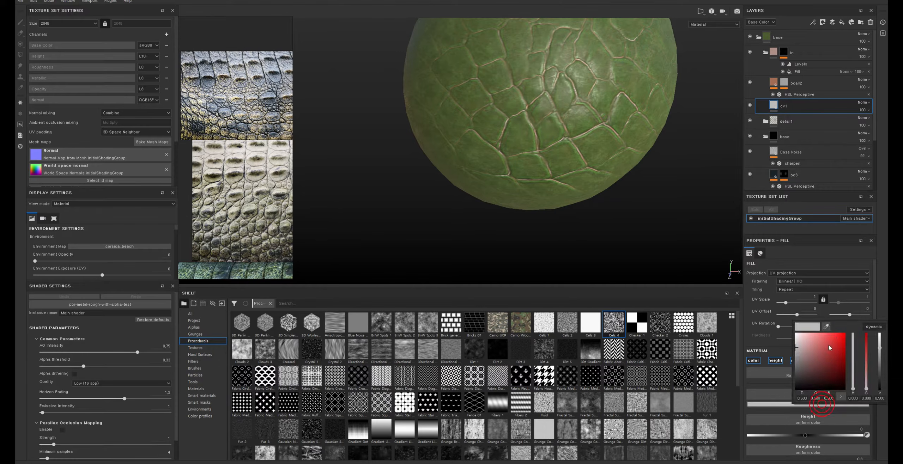
click(826, 326)
click(543, 53)
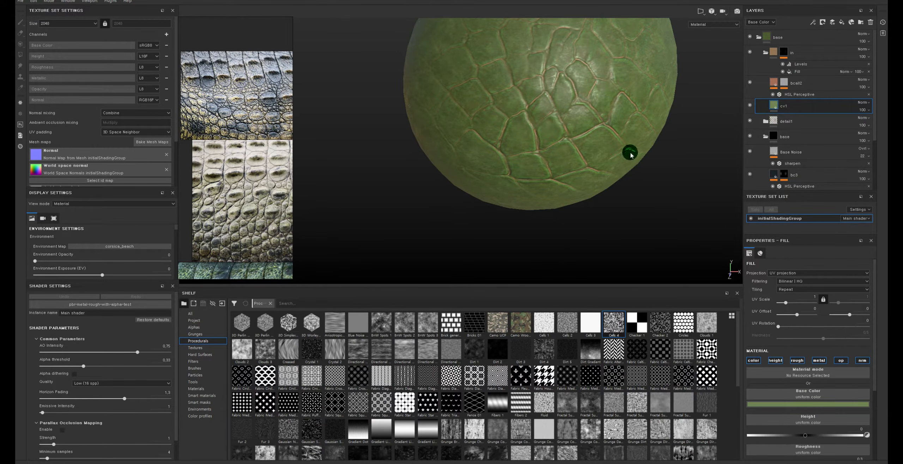
alt+drag(639, 165, 601, 197)
Step: Add an HSL Perceptive filter to the cv1 layer and set hue 0.53, saturation 0.39 and lightness 0.55
click(772, 105)
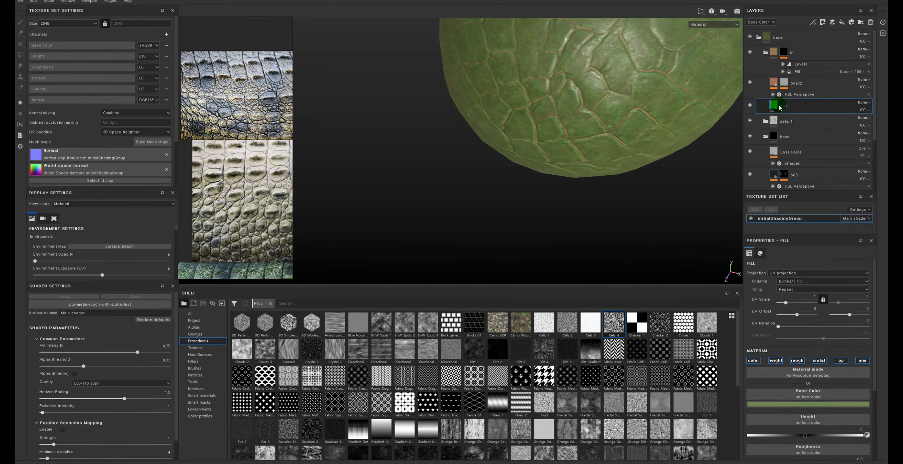
right_click(775, 110)
click(797, 251)
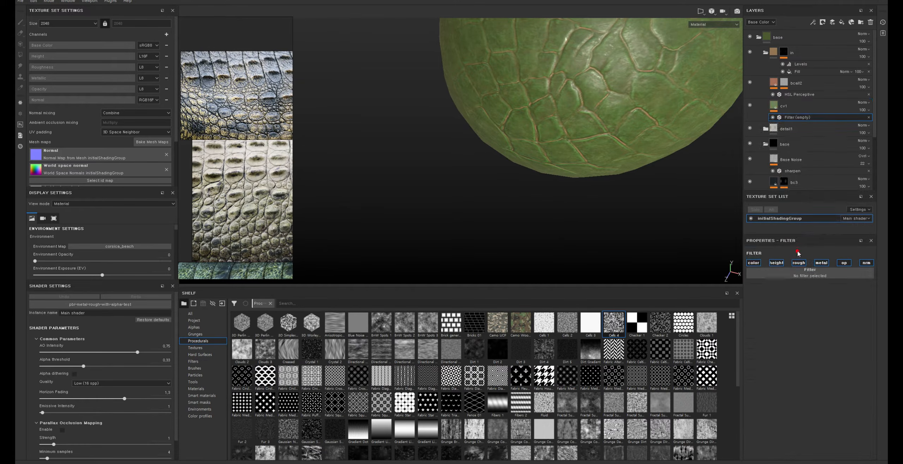
click(815, 277)
click(800, 360)
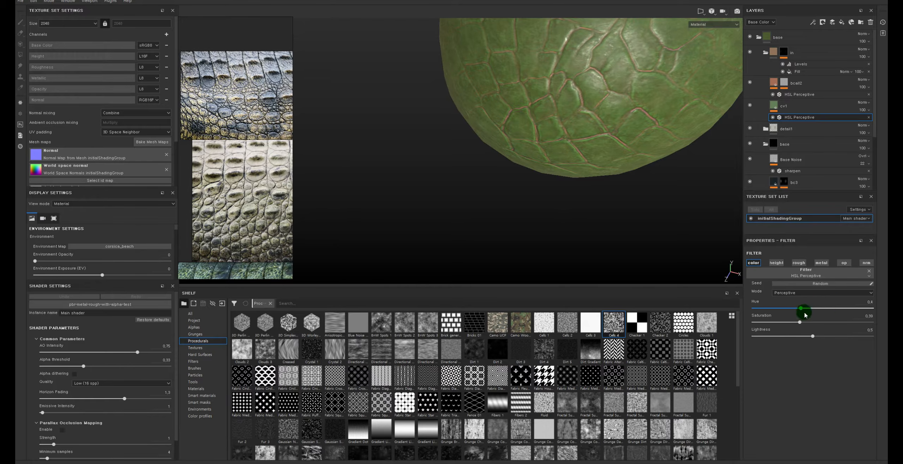
mouse_move(806, 315)
mouse_down()
mouse_move(823, 310)
mouse_move(816, 310)
mouse_up()
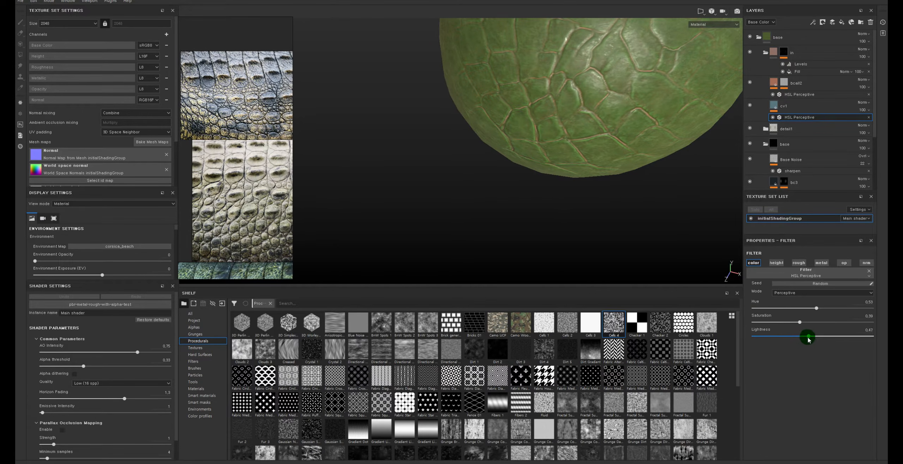
mouse_move(808, 338)
mouse_down()
mouse_move(835, 337)
mouse_move(819, 338)
mouse_up()
alt+right_drag(548, 200, 695, 120)
alt+drag(697, 117, 678, 69)
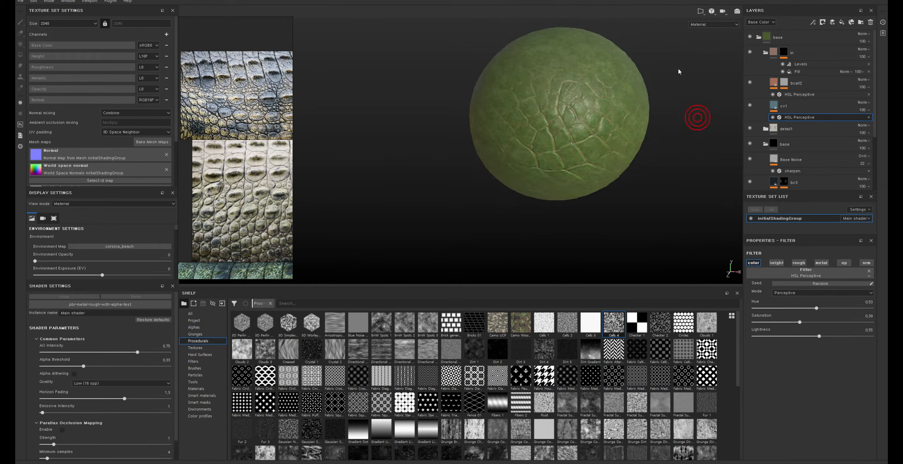
alt+right_drag(678, 71, 637, 61)
alt+drag(637, 60, 586, 121)
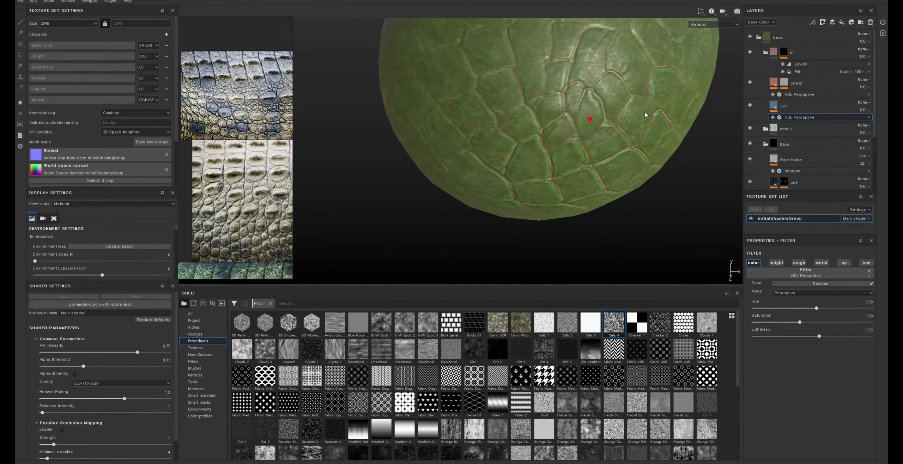
click(775, 85)
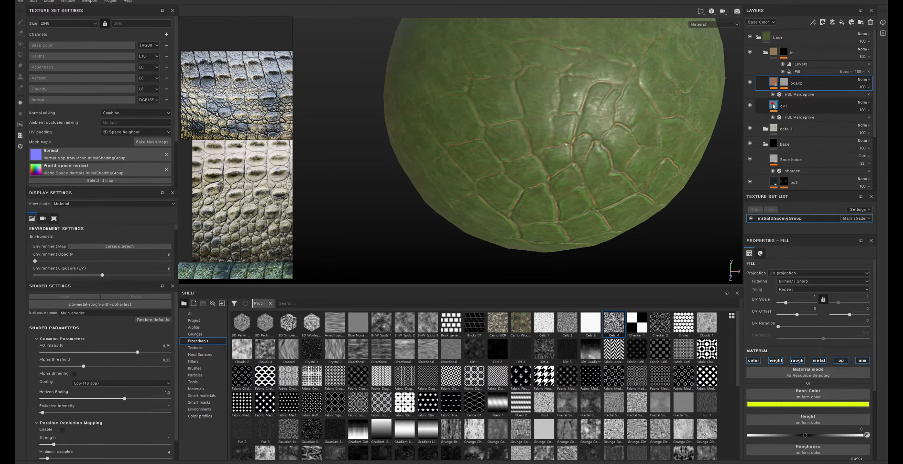
click(775, 83)
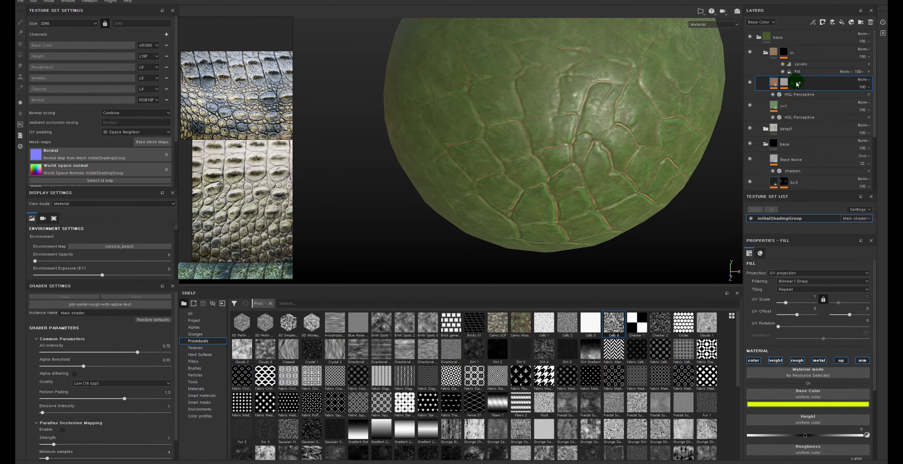
key(ctrl+d)
click(784, 82)
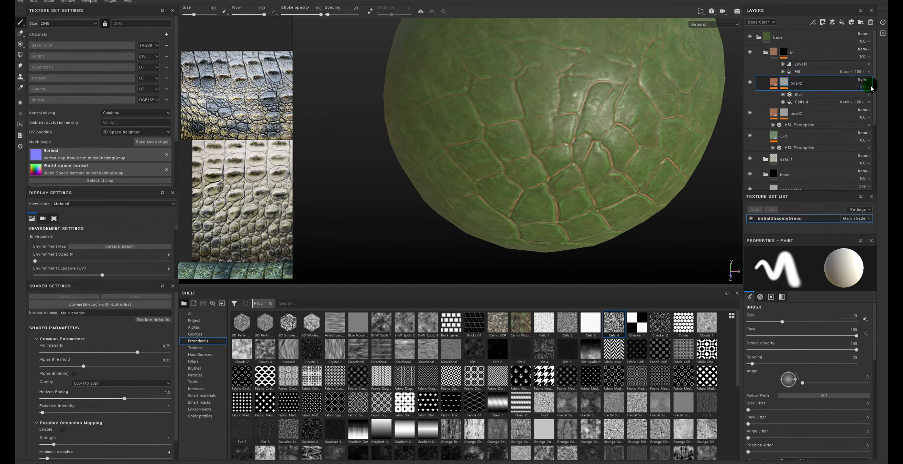
click(774, 83)
key(Delete)
Step: Paste a copy of the cv1 layer above bcell2 and add a mask to the copy
click(773, 105)
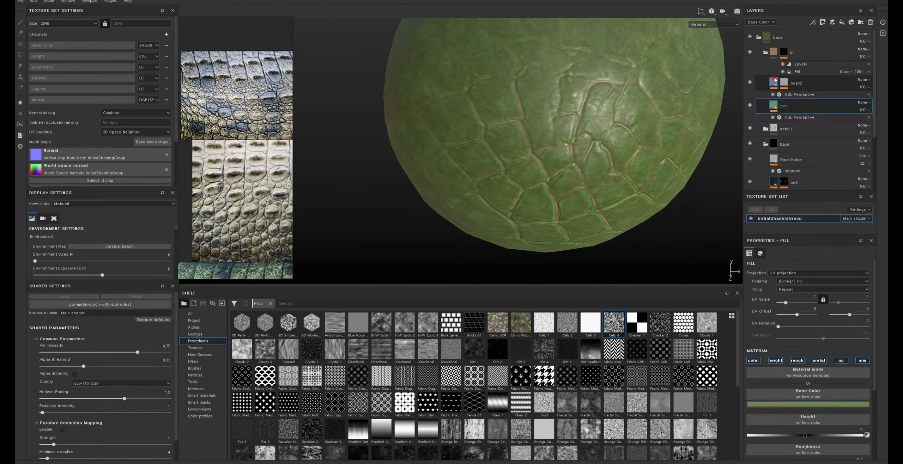
click(775, 80)
key(ctrl+v)
right_click(775, 86)
click(805, 90)
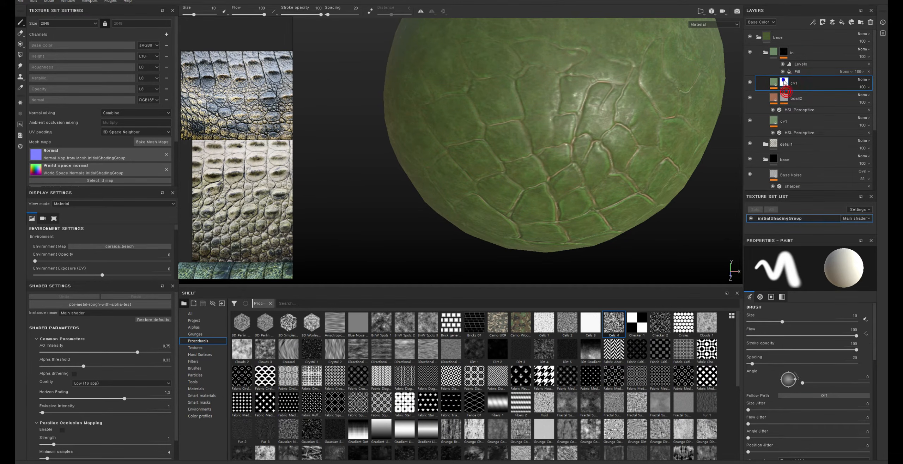
Step: Add a fill to the copied cv1 layer's mask and assign the BnW Spots 3 procedural as its grayscale
right_click(784, 82)
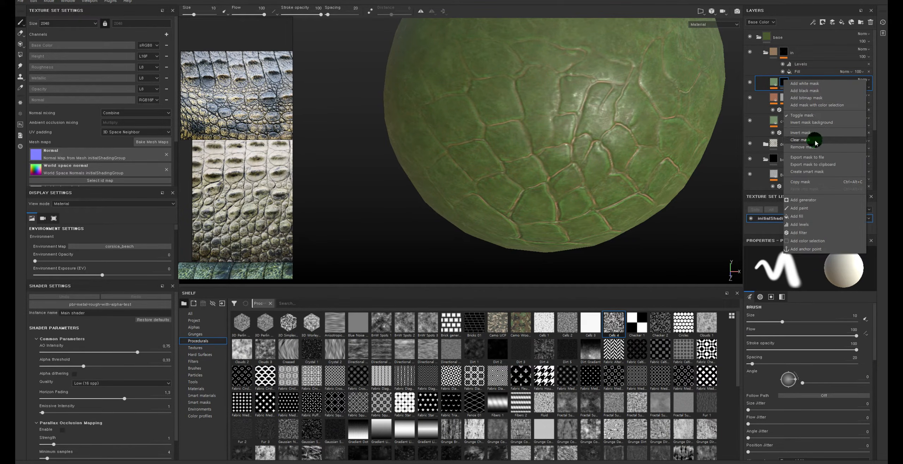
click(815, 216)
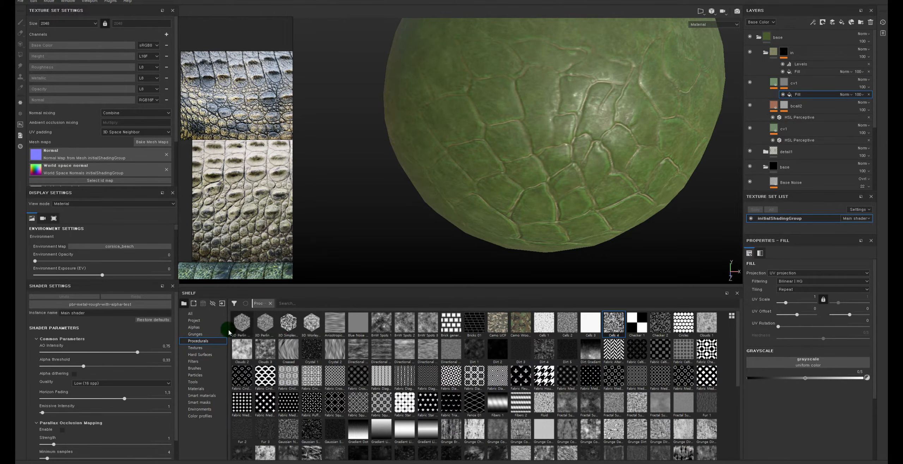
click(195, 334)
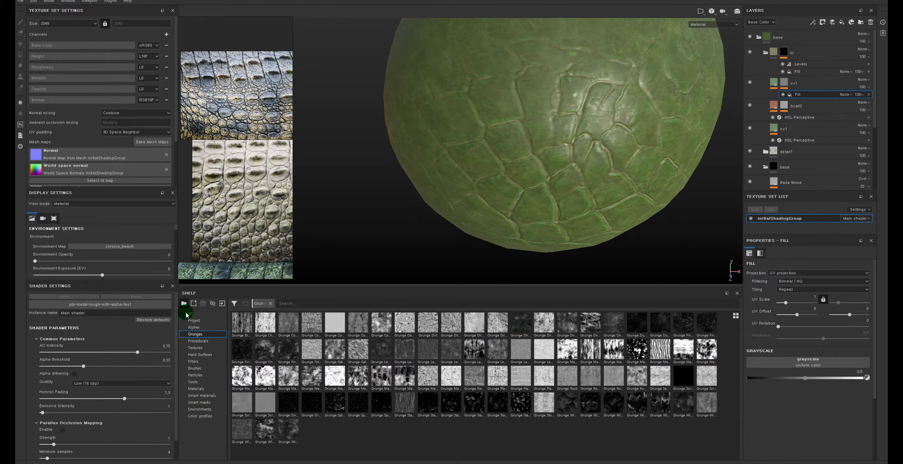
click(199, 341)
click(391, 326)
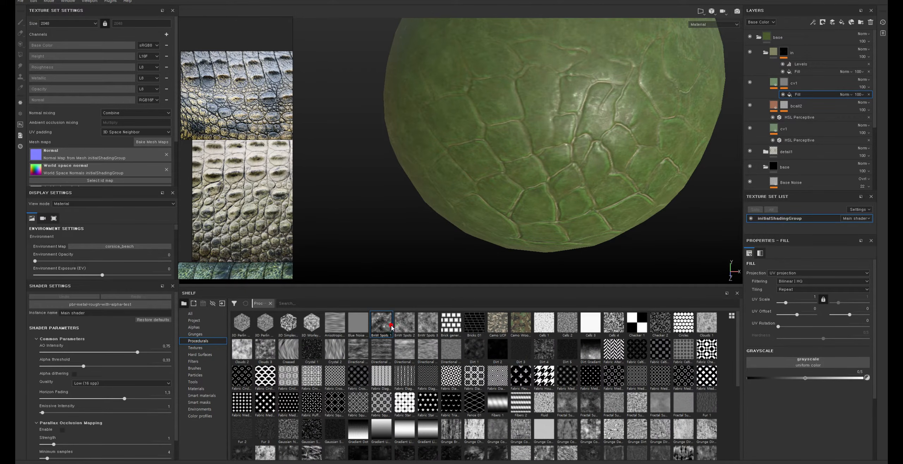
click(425, 324)
drag(427, 327, 811, 363)
Step: Change the copied cv1 layer's base color to a muted reddish brown
click(774, 82)
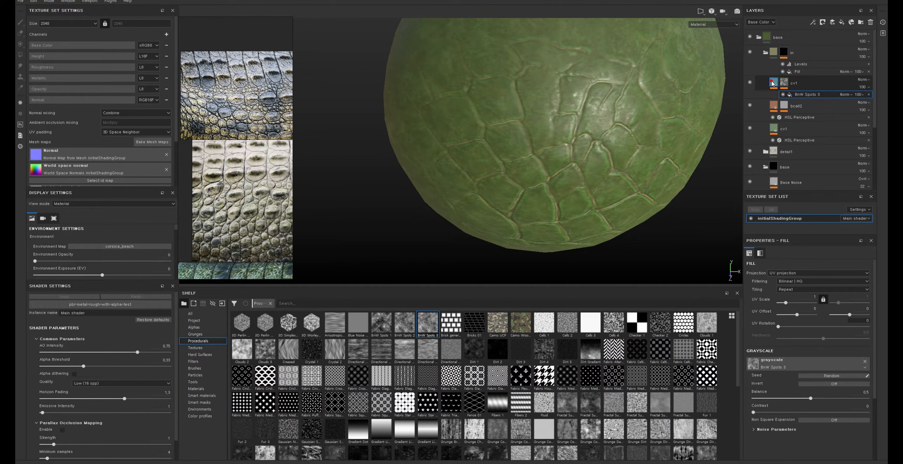
click(804, 402)
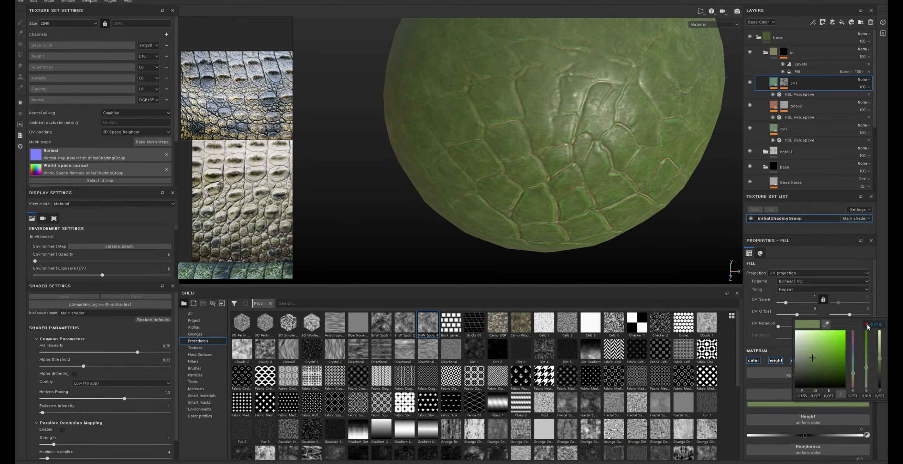
click(867, 325)
click(853, 341)
alt+drag(682, 131, 653, 121)
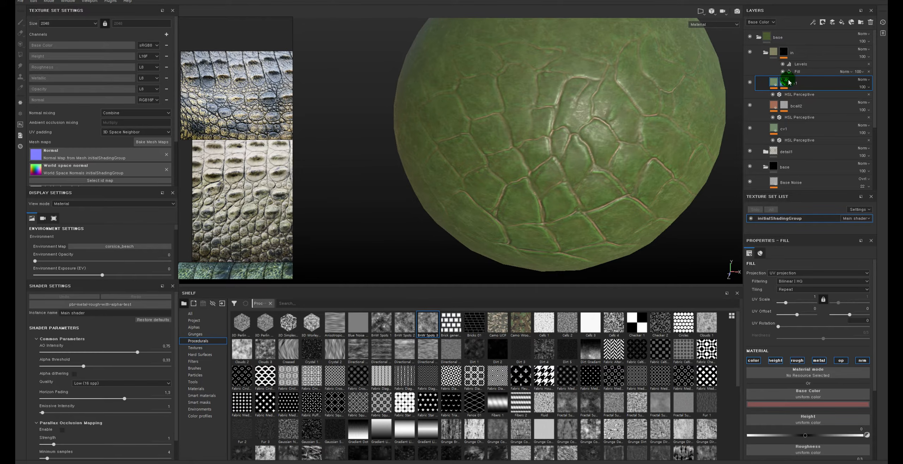
Step: Replace BnW Spots 3 in the copied cv1 layer's mask with Grunge Map 004 and increase its UV scale
alt+click(785, 82)
click(804, 95)
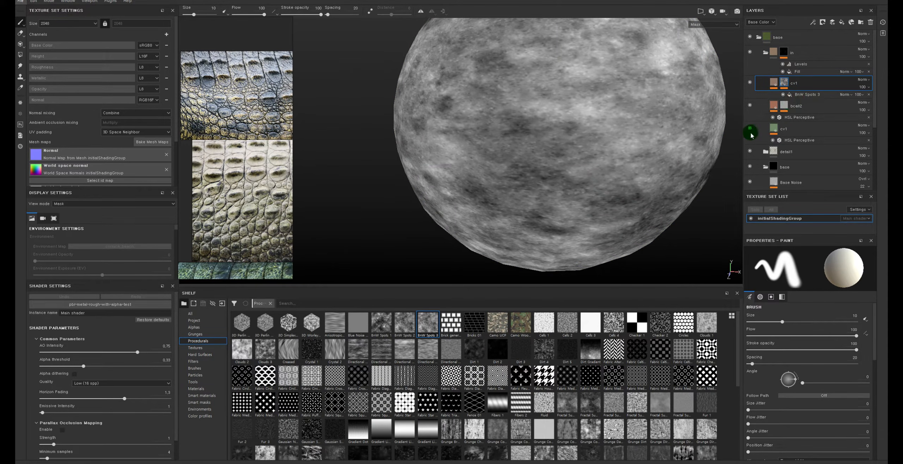
scroll(298, 374, down, 5)
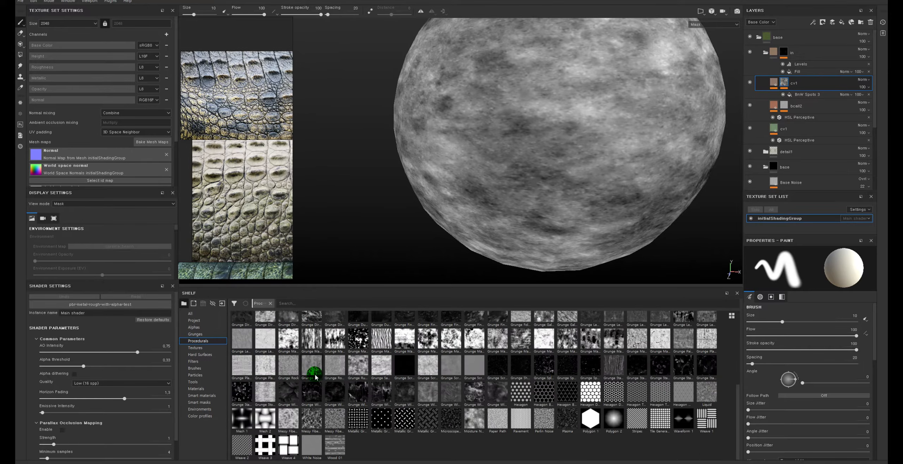
click(359, 339)
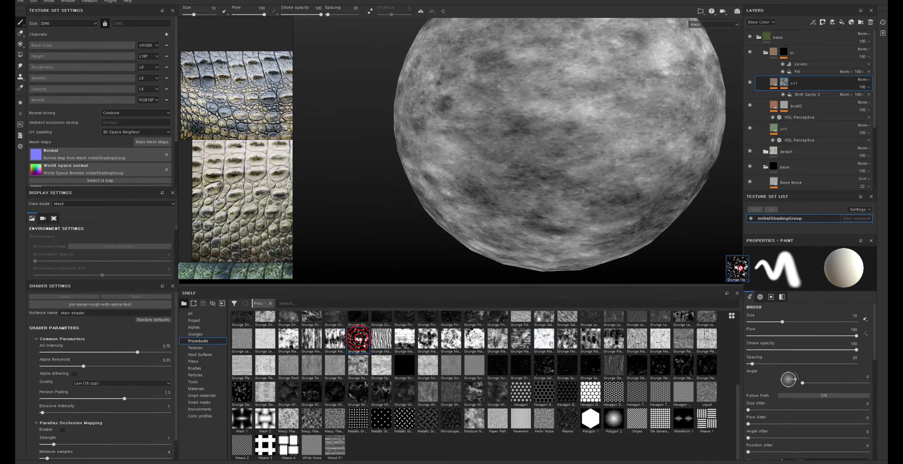
click(817, 86)
click(808, 94)
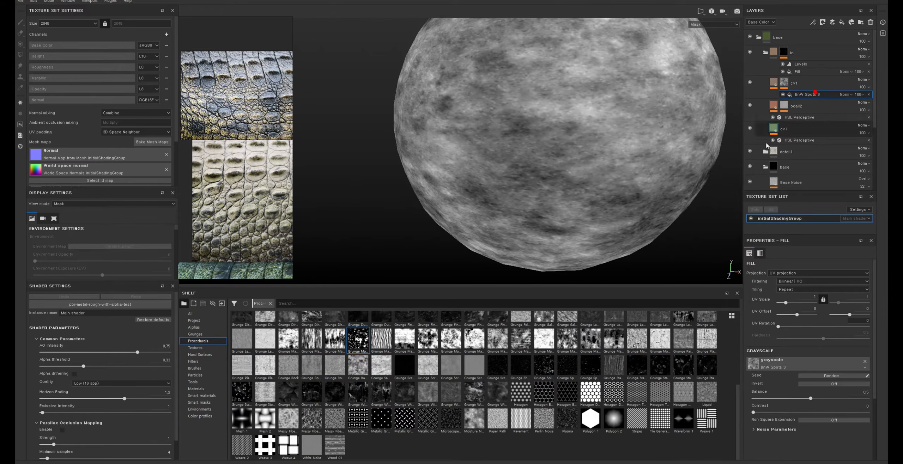
drag(358, 340, 776, 368)
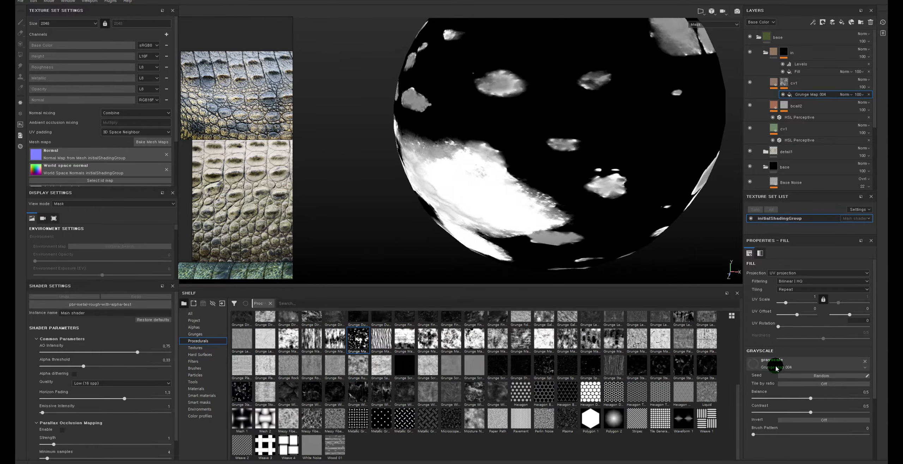
drag(788, 302, 795, 302)
click(773, 82)
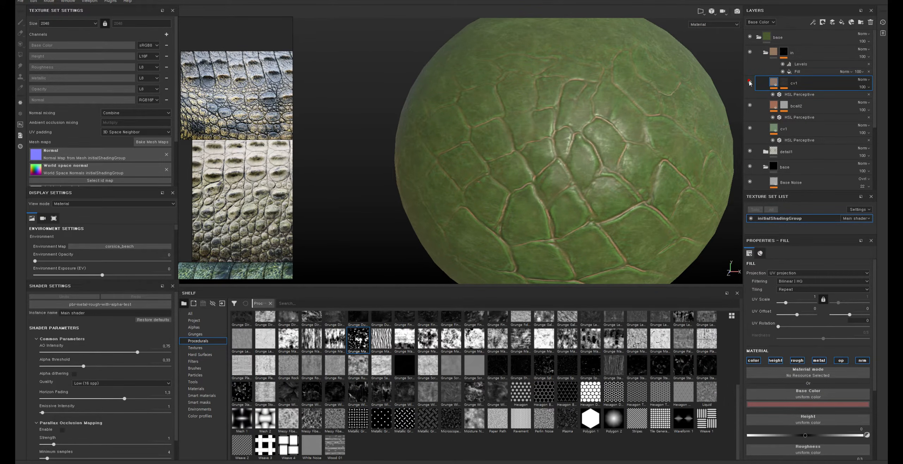
Step: Turn off the HSL Perceptive filter on the copied cv1 layer
click(793, 94)
click(773, 83)
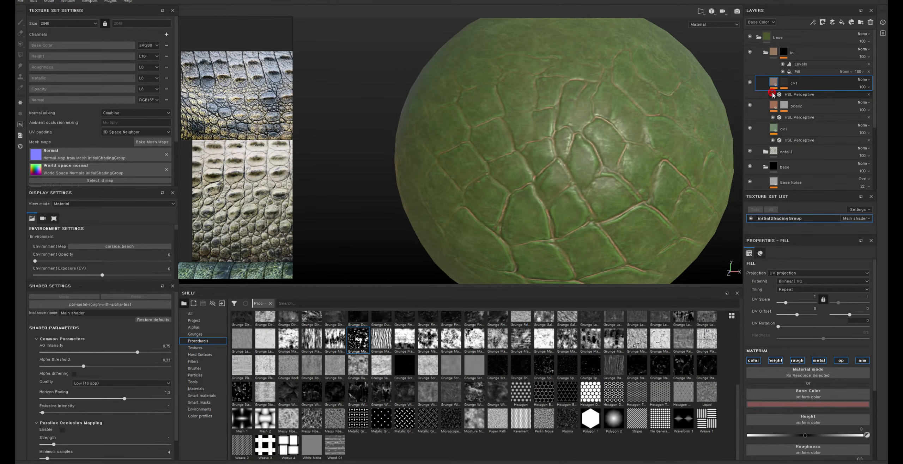
click(773, 94)
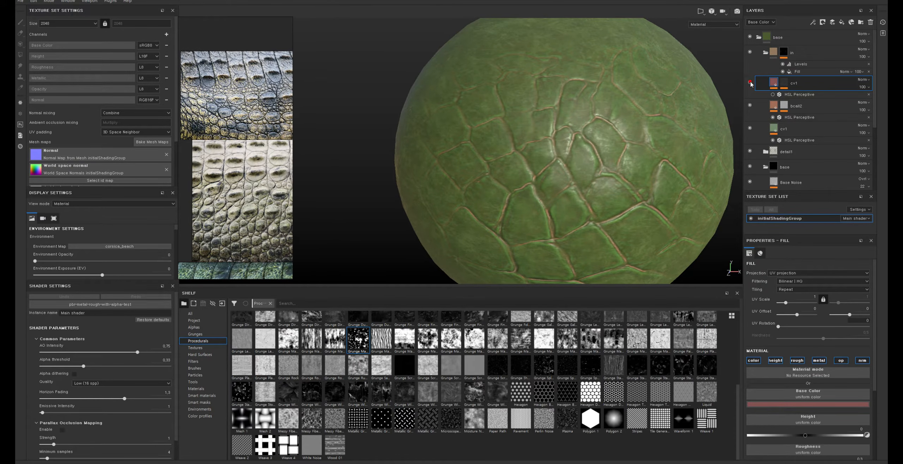
Step: Adjust the UV scale of Grunge Map 004 in the copied cv1 layer's mask to about 15.5
click(783, 82)
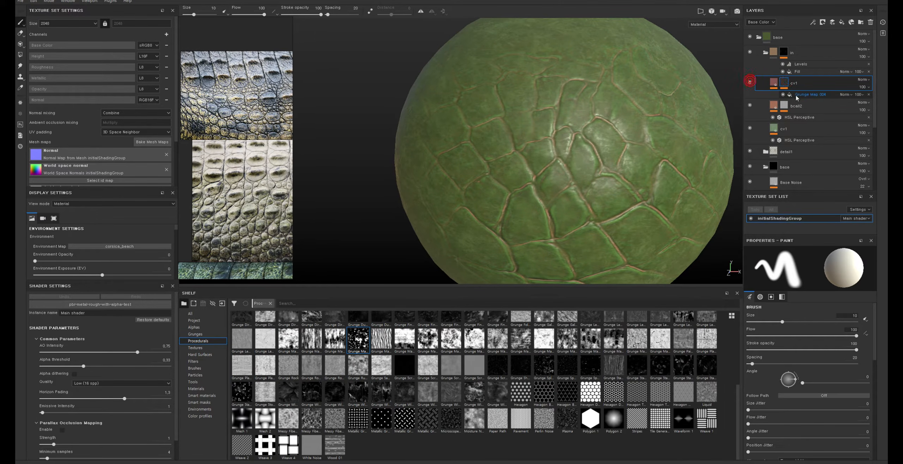
click(807, 95)
mouse_move(793, 304)
mouse_down()
mouse_move(786, 303)
mouse_move(797, 304)
mouse_up()
Step: Lower the opacity of the bcell2 layer to 50 in the Base Color channel
click(749, 105)
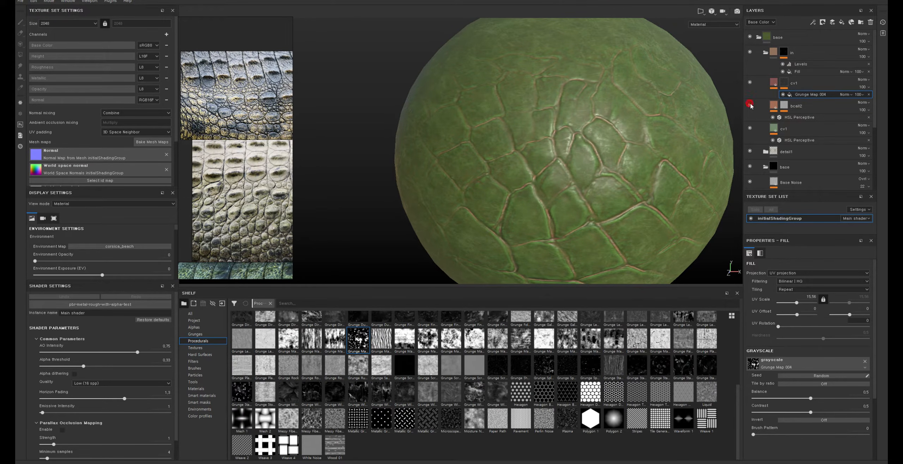
click(863, 109)
mouse_move(866, 125)
mouse_down()
mouse_move(879, 123)
mouse_move(870, 122)
mouse_up()
click(768, 132)
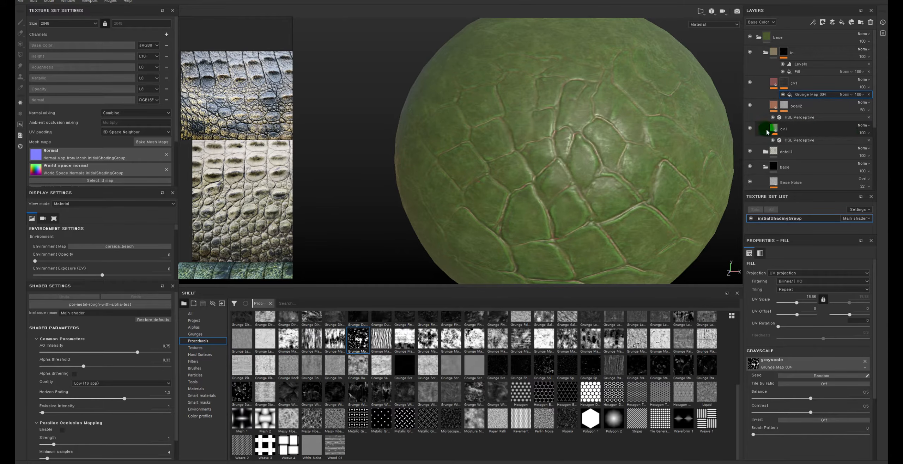
Step: Change the copied cv1 layer's base color to a dark olive yellow
click(750, 83)
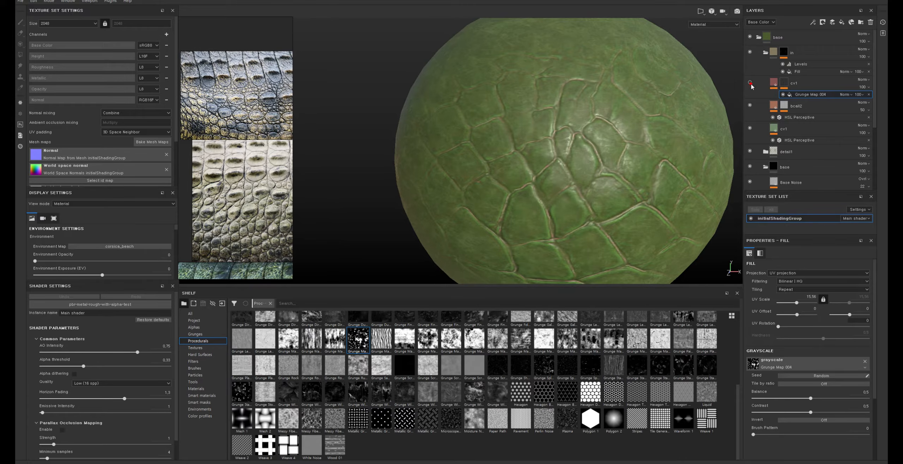
click(773, 83)
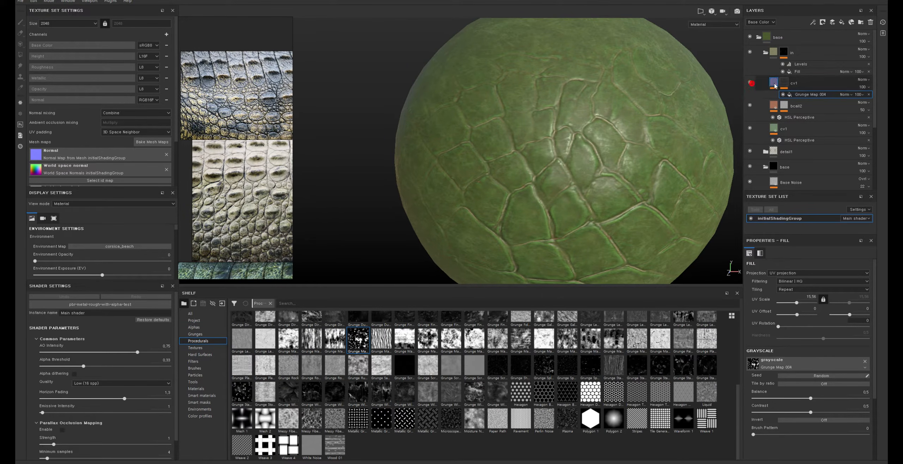
click(798, 405)
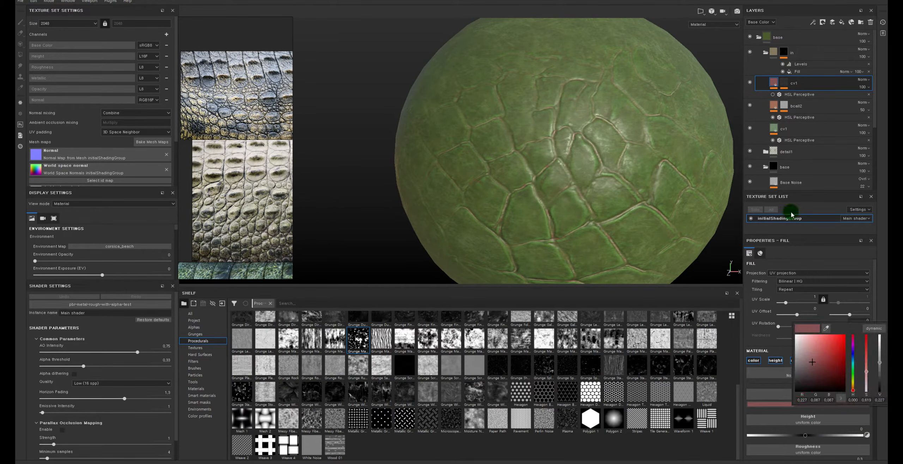
click(800, 382)
mouse_move(800, 382)
mouse_down()
mouse_move(835, 355)
mouse_move(853, 357)
mouse_move(853, 383)
mouse_move(850, 350)
mouse_move(858, 374)
mouse_up()
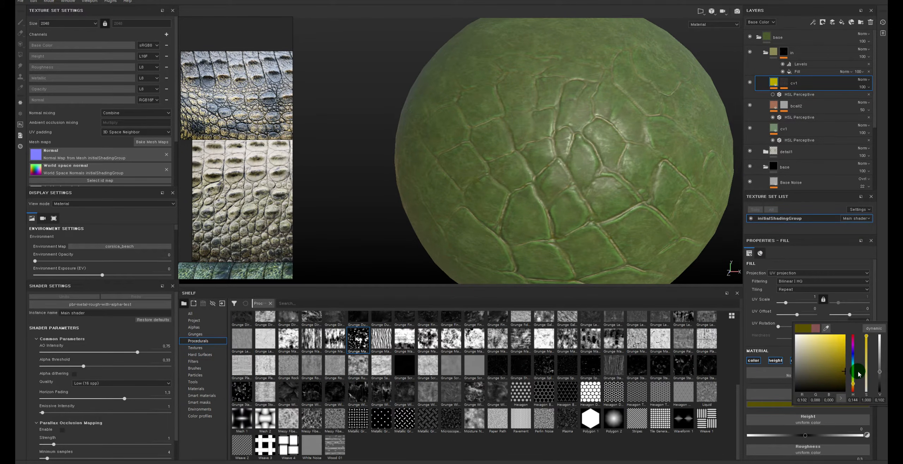
Step: Display the copied cv1 layer's mask on the sphere and raise the Balance of its Grunge Map 004
click(786, 83)
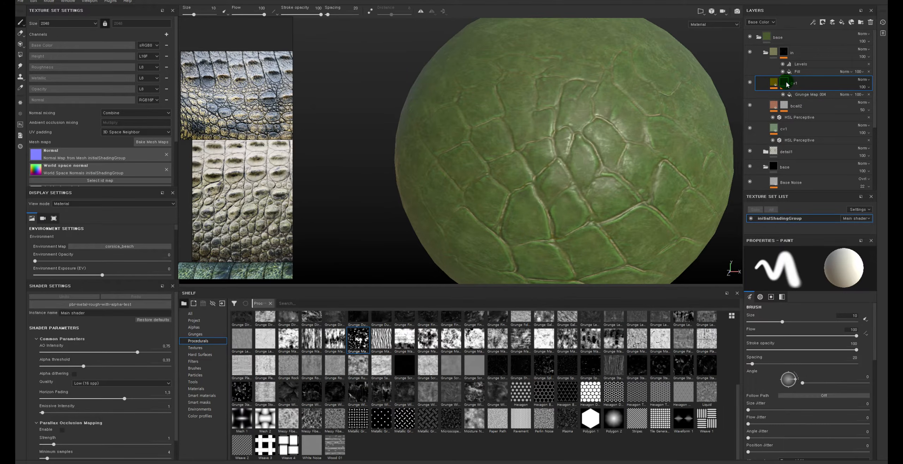
alt+click(786, 83)
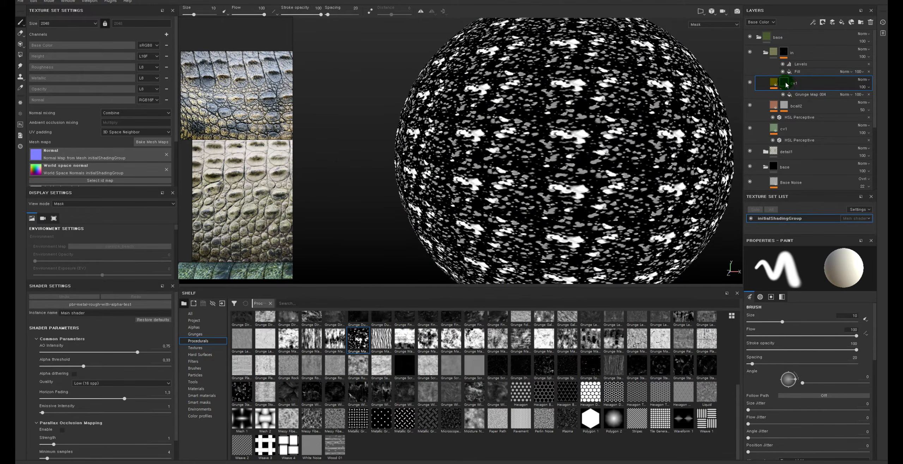
click(792, 94)
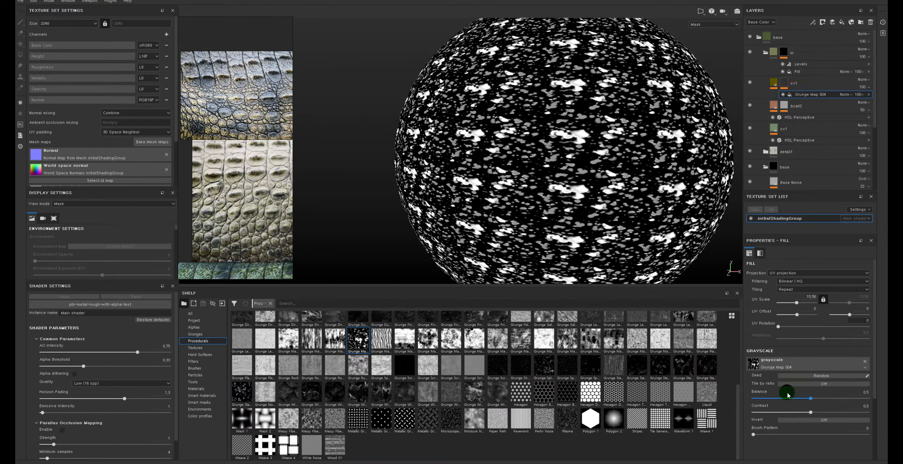
drag(810, 398, 847, 398)
Step: Add a Blur filter above Grunge Map 004 in the copied cv1 layer's mask
right_click(790, 84)
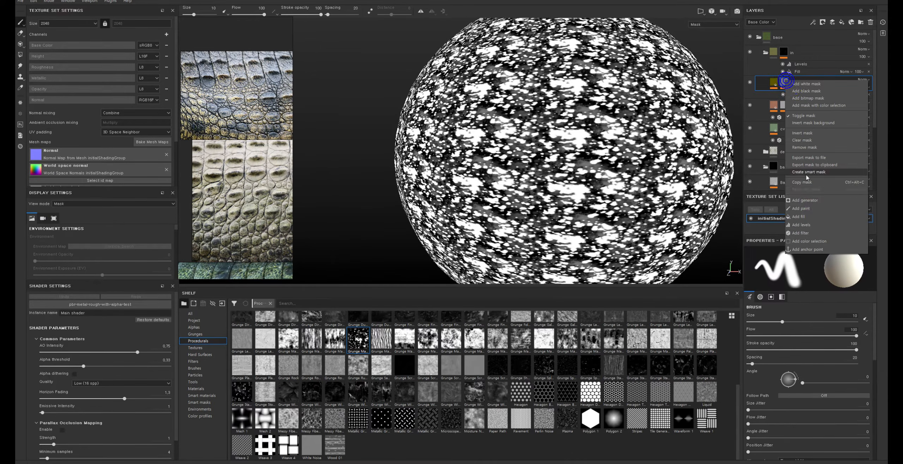
click(813, 232)
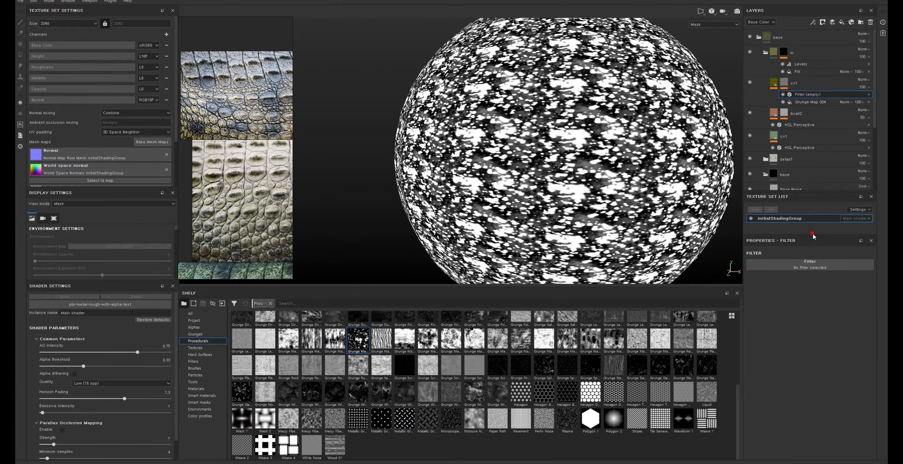
click(824, 263)
click(834, 288)
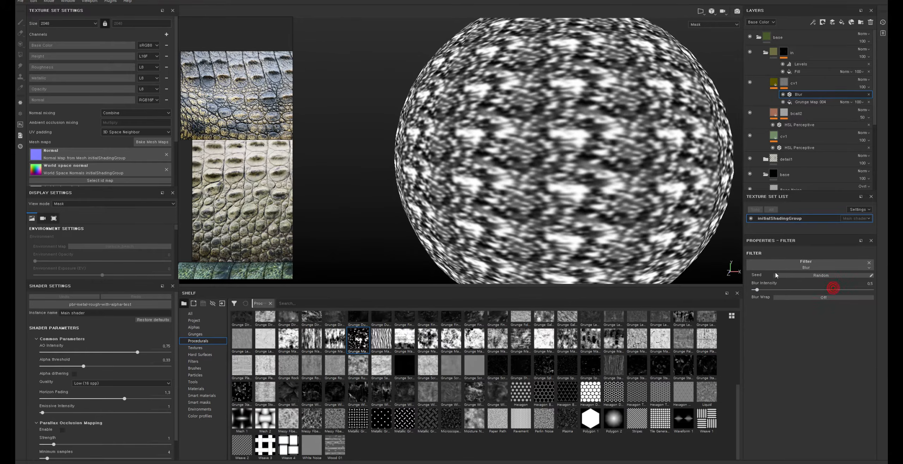
Step: Return to the material view and examine the olive color breakup on the sphere from several angles, checking the neighbouring layers and masks
click(774, 81)
alt+drag(596, 111, 613, 135)
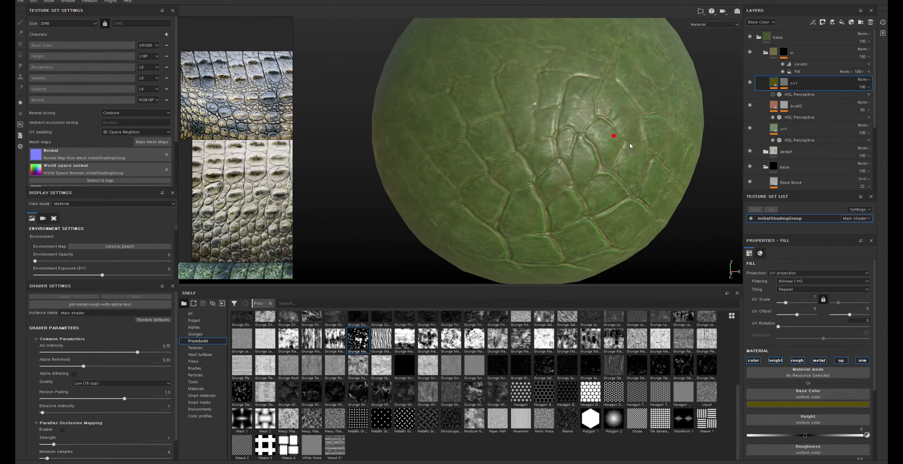
click(750, 83)
mouse_move(738, 90)
alt+mouse_down()
mouse_move(708, 109)
mouse_move(575, 130)
mouse_move(603, 130)
alt+mouse_up()
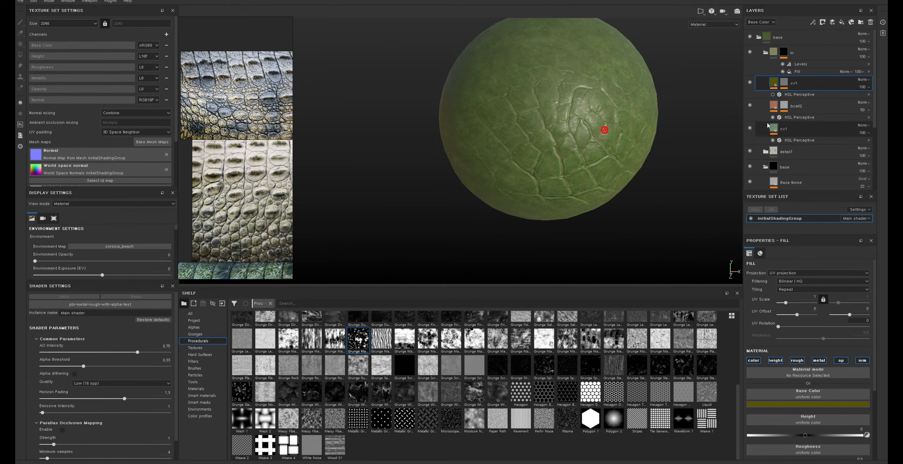
click(784, 52)
click(751, 128)
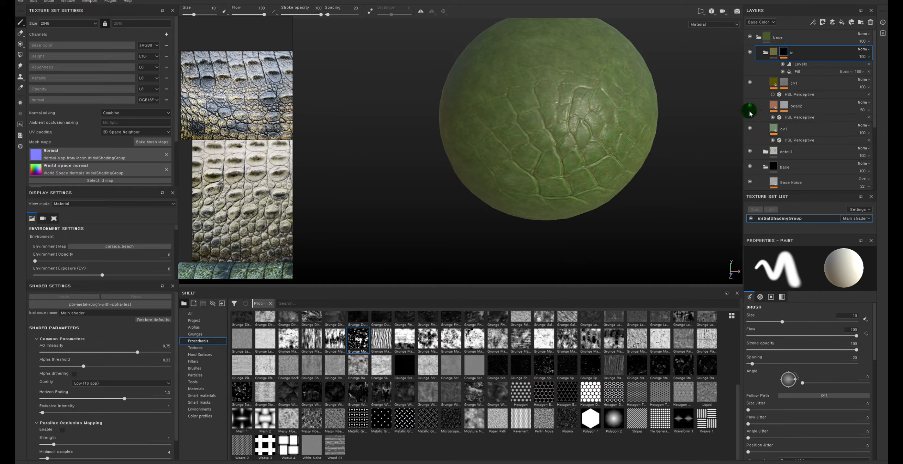
click(784, 106)
alt+click(784, 106)
click(773, 107)
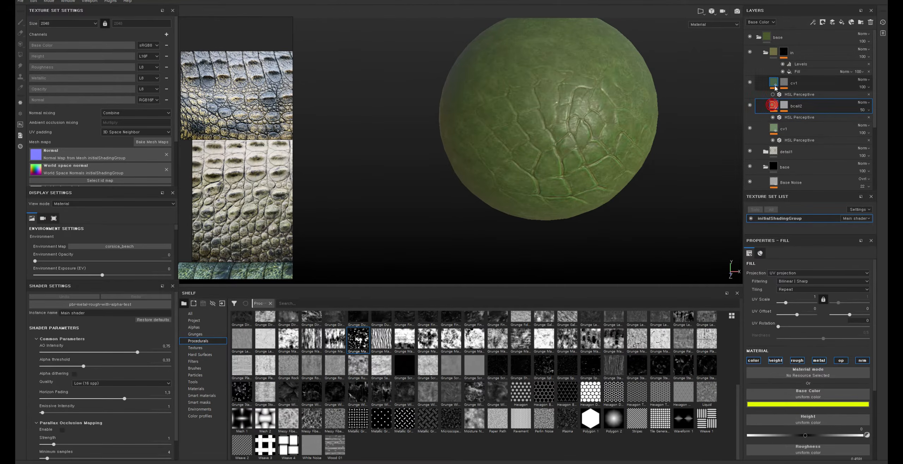
click(774, 84)
mouse_move(611, 104)
alt+mouse_down()
mouse_move(625, 111)
mouse_move(647, 95)
mouse_move(666, 135)
mouse_move(536, 143)
mouse_move(574, 142)
alt+mouse_up()
alt+right_drag(573, 142, 579, 123)
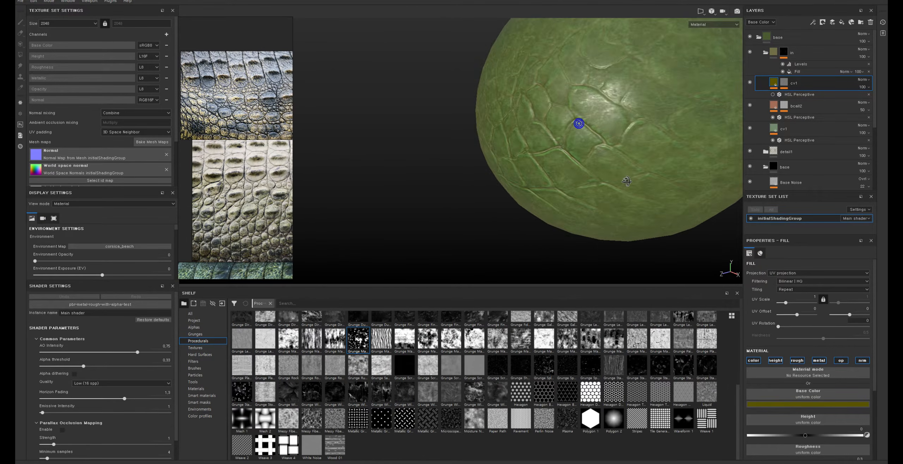
alt+drag(578, 123, 638, 184)
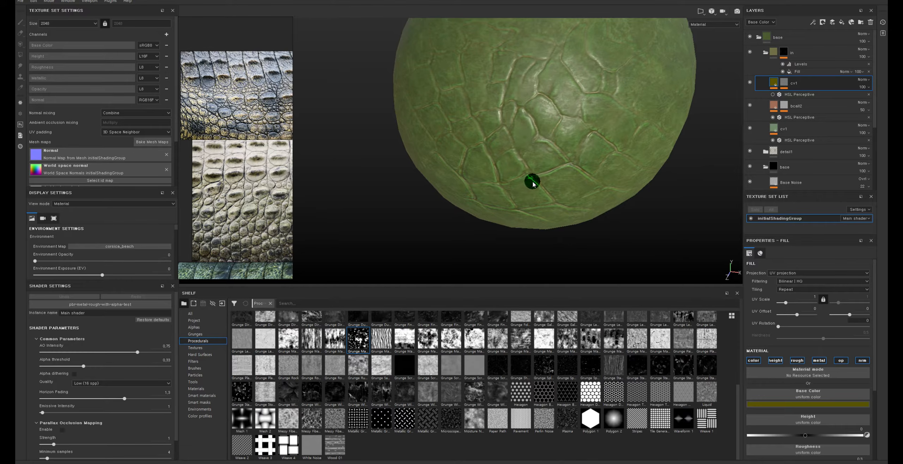
alt+drag(500, 155, 528, 165)
alt+right_drag(527, 165, 544, 89)
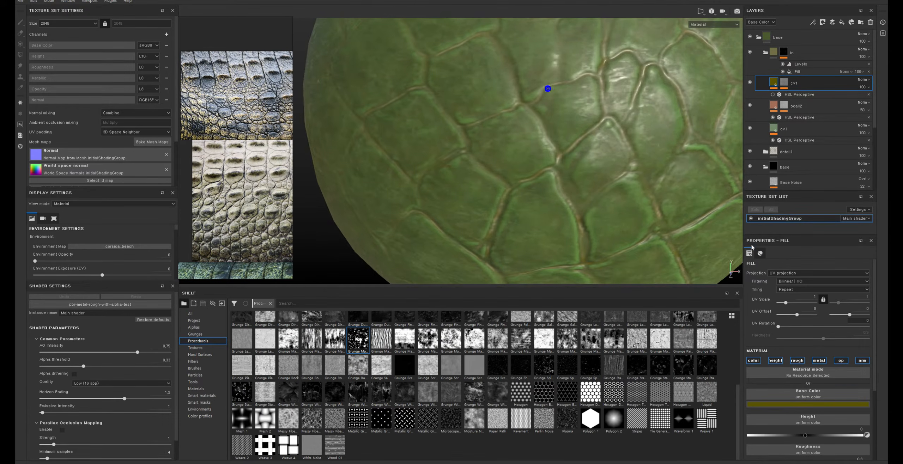
alt+drag(544, 89, 617, 171)
alt+middle_drag(617, 172, 715, 105)
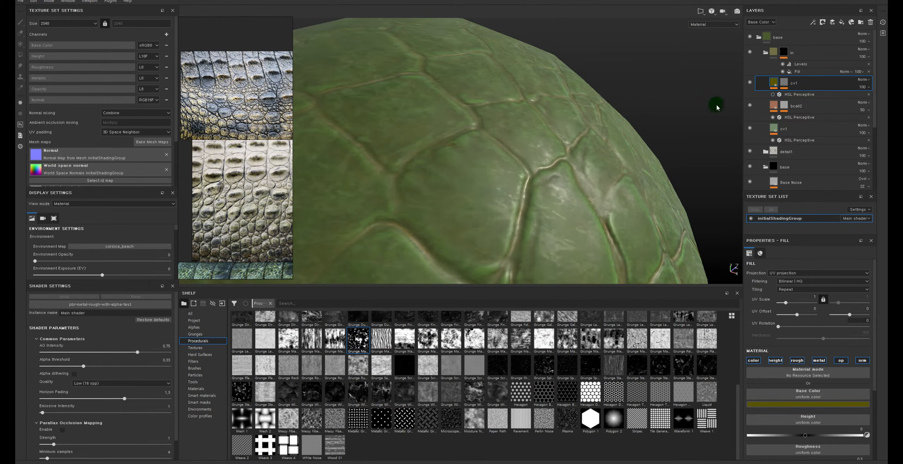
Step: Set the roughness of the original cv1 layer below bcell2 to 1 and check its effect on the sphere
click(771, 127)
scroll(808, 405, down, 1)
scroll(819, 434, down, 1)
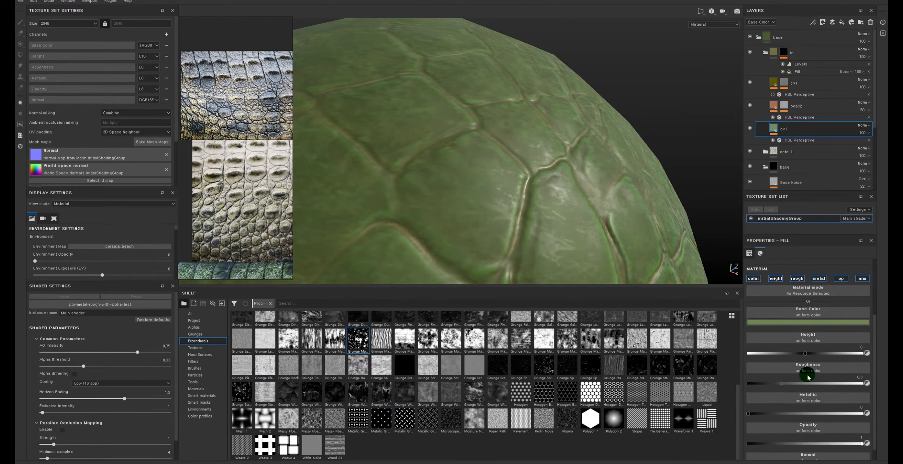
drag(806, 384, 888, 383)
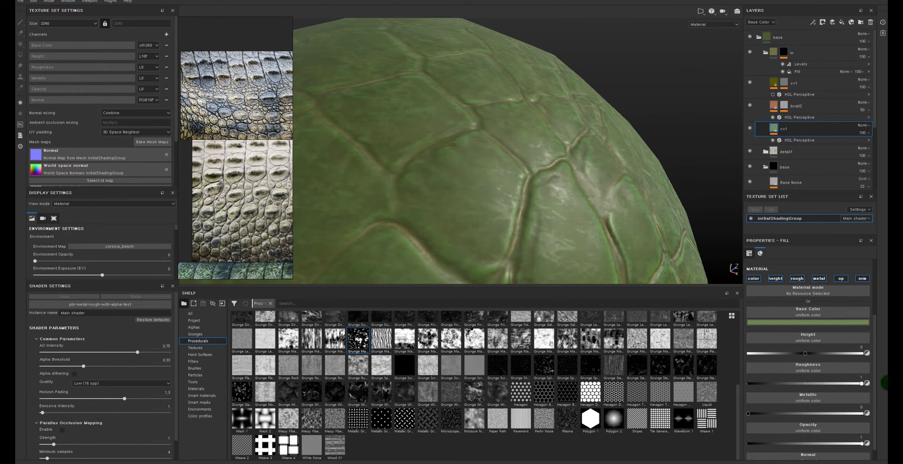
alt+drag(466, 169, 466, 148)
alt+right_drag(466, 148, 532, 179)
alt+drag(532, 180, 542, 118)
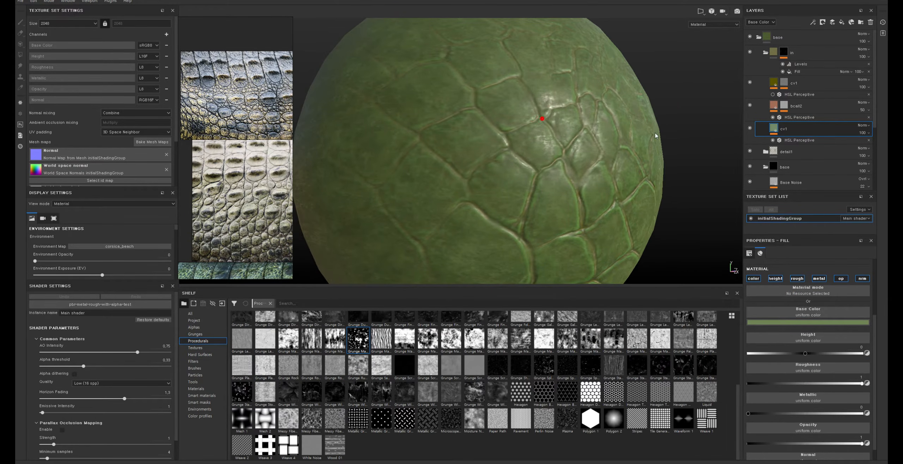
click(749, 128)
click(750, 128)
Step: Disable the height, metal, op and nrm channels on the bcell2 layer and raise its roughness to about 0.87
click(770, 107)
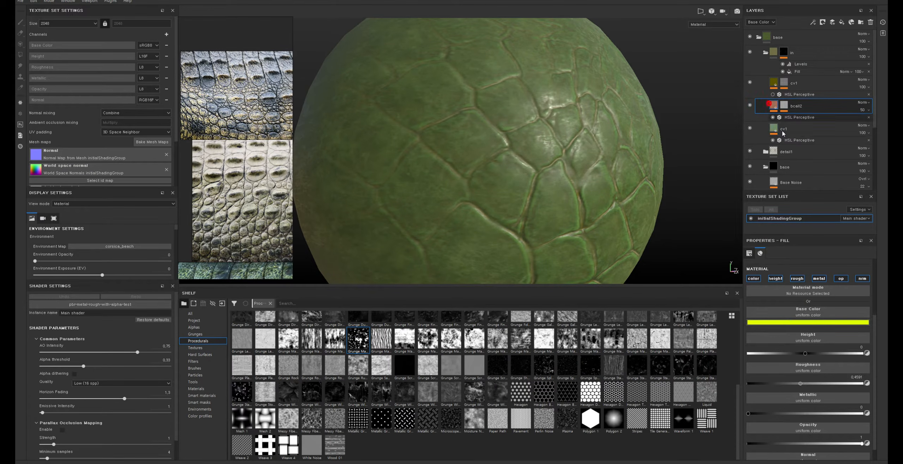
click(798, 279)
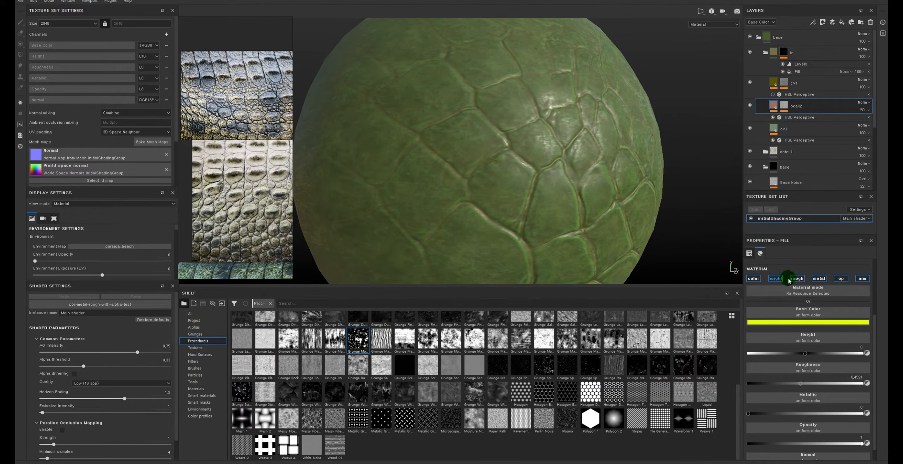
click(820, 279)
click(845, 293)
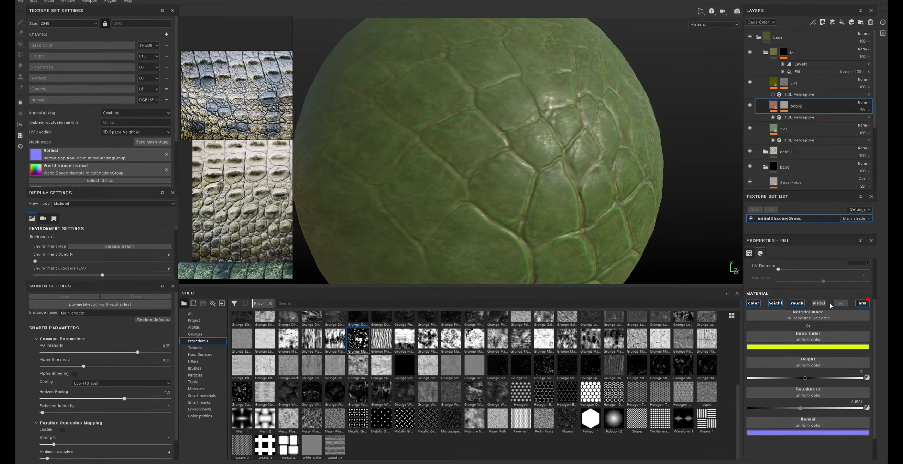
click(863, 304)
click(777, 305)
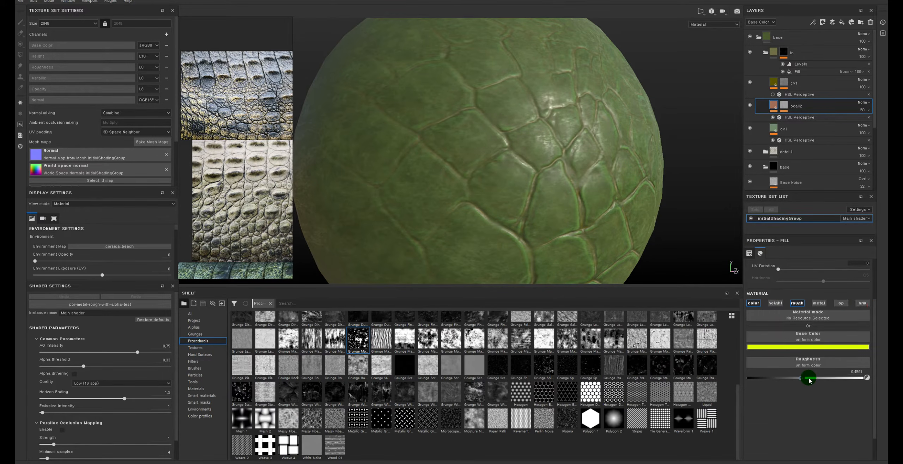
drag(800, 379, 847, 378)
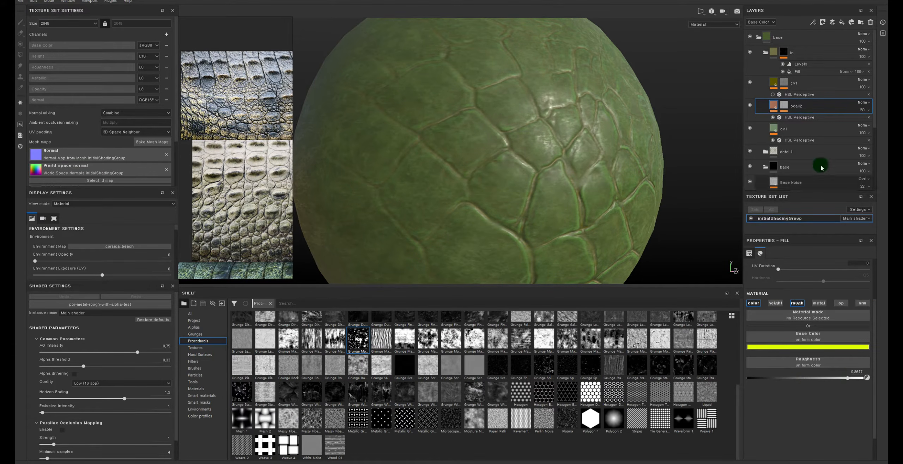
Step: Raise the roughness of the copied cv1 layer above bcell2 to about 0.98
click(782, 89)
drag(802, 408, 859, 409)
alt+right_drag(512, 137, 455, 102)
alt+drag(454, 101, 406, 117)
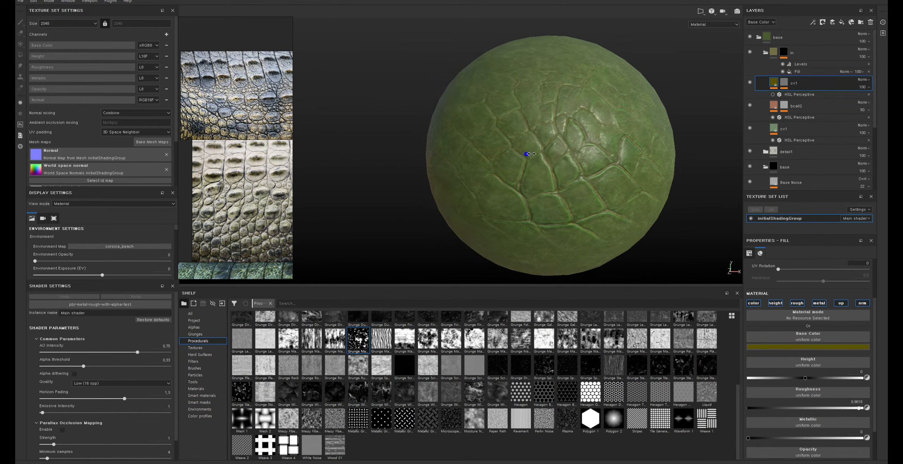
Step: Rotate the environment lighting and orbit the sphere to examine how the skin's highlights and color variation look
shift+right_drag(525, 153, 587, 160)
alt+right_drag(518, 89, 522, 94)
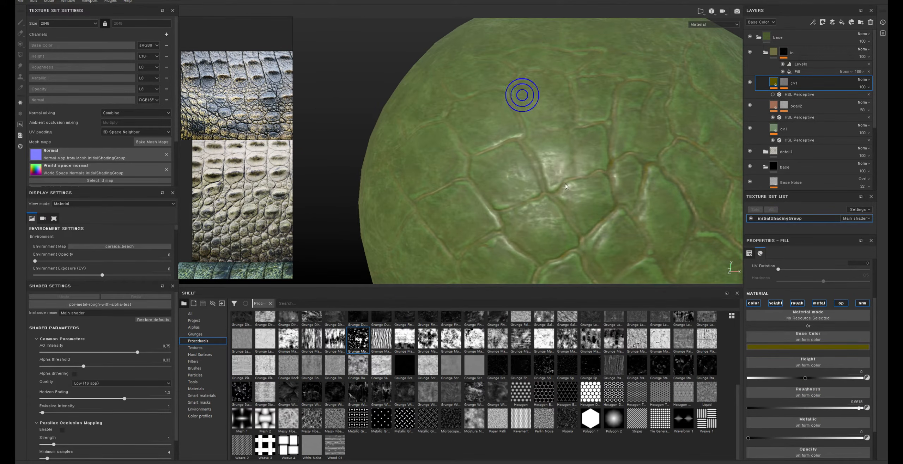
shift+right_drag(550, 180, 512, 159)
alt+drag(560, 134, 537, 174)
shift+right_drag(536, 175, 591, 196)
alt+right_drag(590, 196, 494, 162)
alt+drag(492, 161, 526, 123)
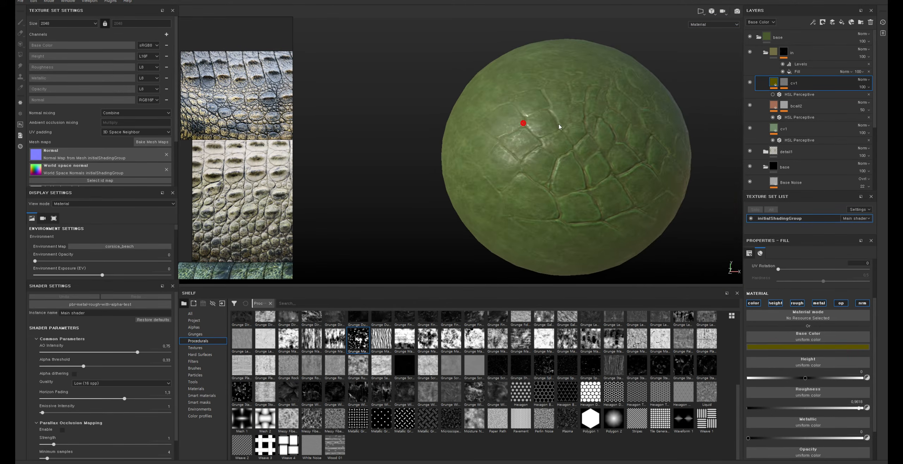
shift+right_drag(564, 128, 579, 133)
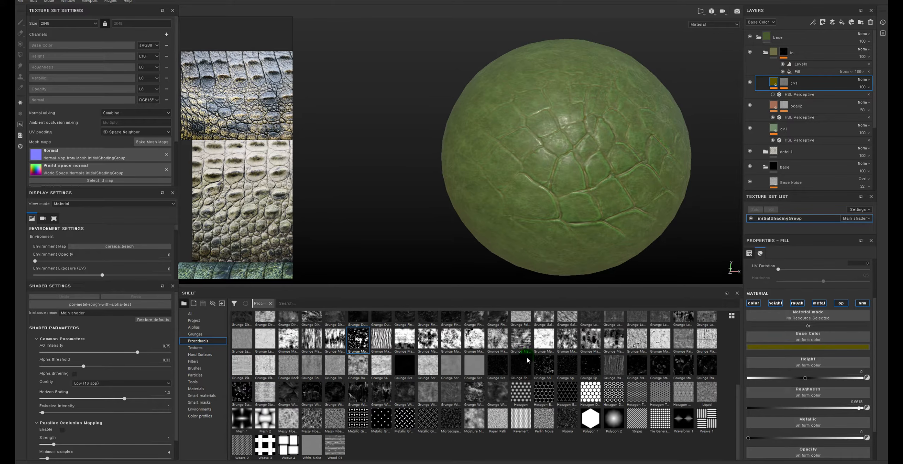
Step: Add a new fill layer above the collapsed in group and place it inside a new group named cv_ao
scroll(526, 357, up, 5)
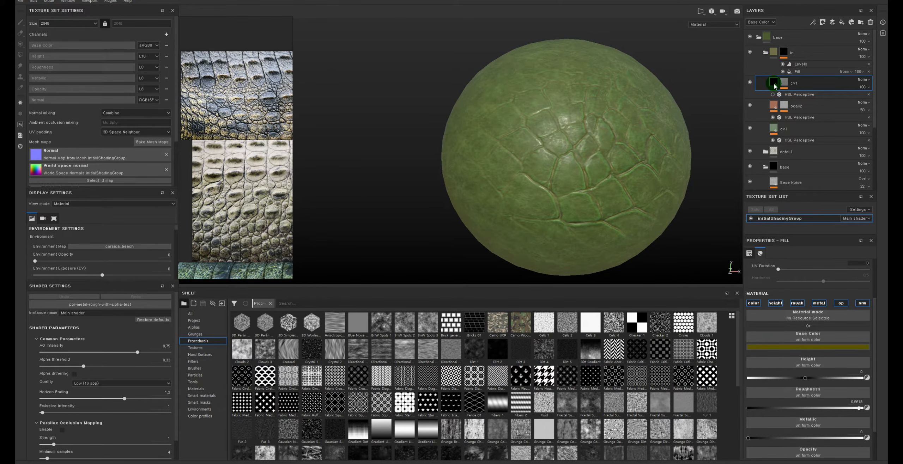
alt+middle_drag(624, 158, 534, 137)
alt+right_drag(540, 123, 570, 159)
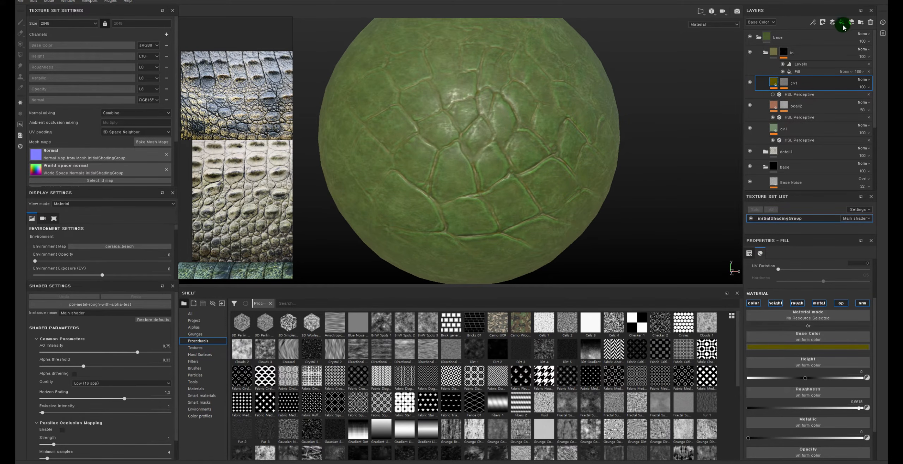
click(766, 53)
click(773, 52)
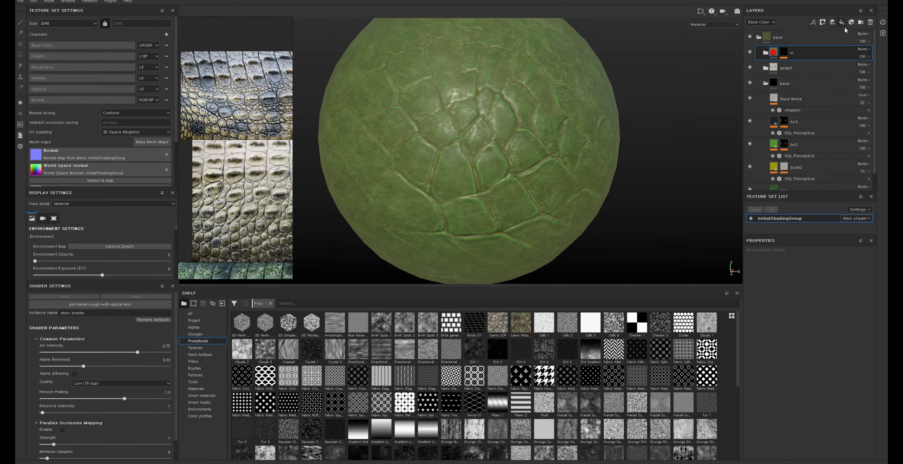
click(842, 23)
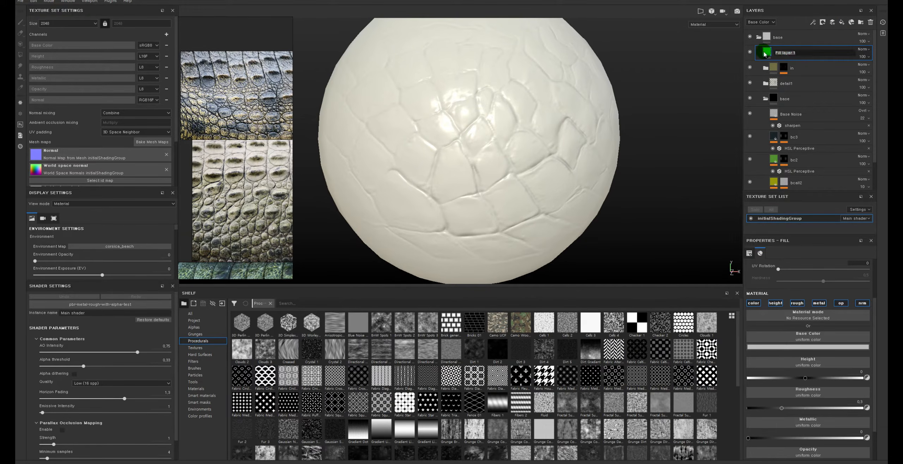
click(763, 52)
key(ctrl+g)
double_click(789, 53)
text(c)
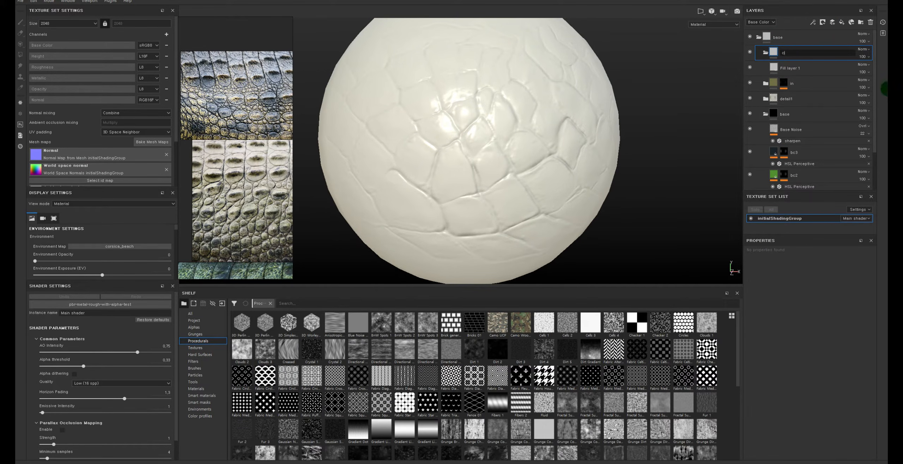
text(v_ao)
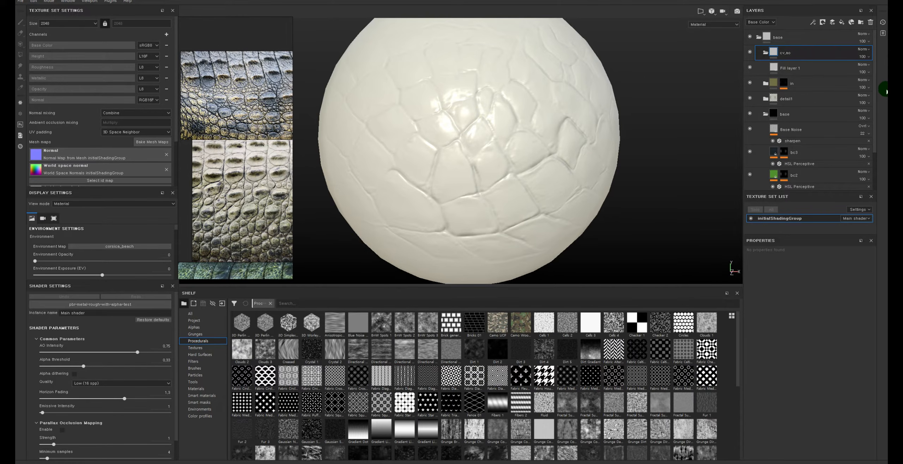
Step: Give the new fill layer a bitmap mask that uses the mesh's curvature map
click(795, 71)
click(810, 88)
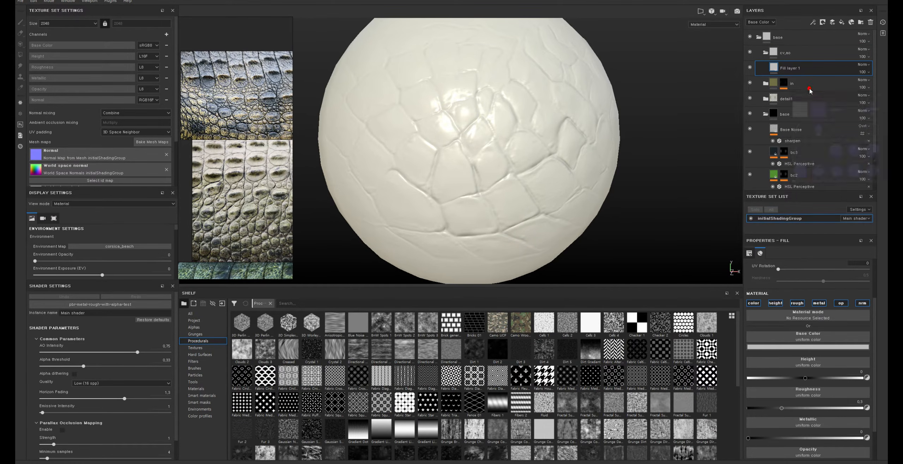
scroll(849, 124, down, 3)
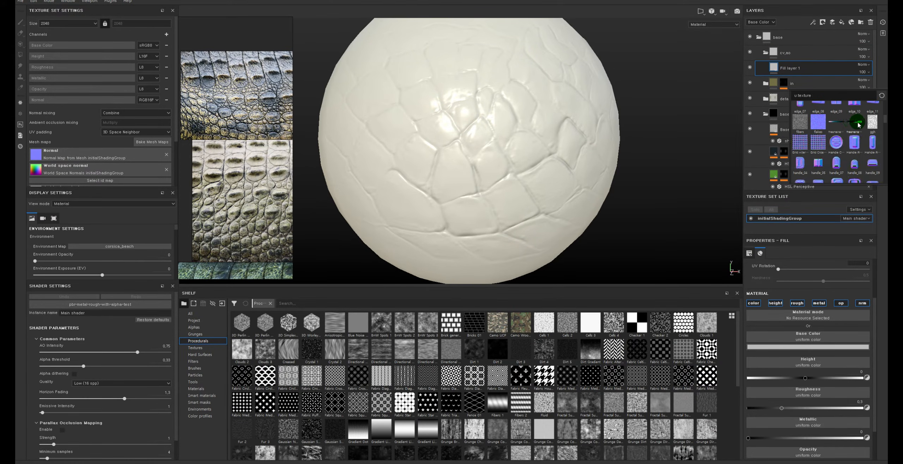
click(857, 123)
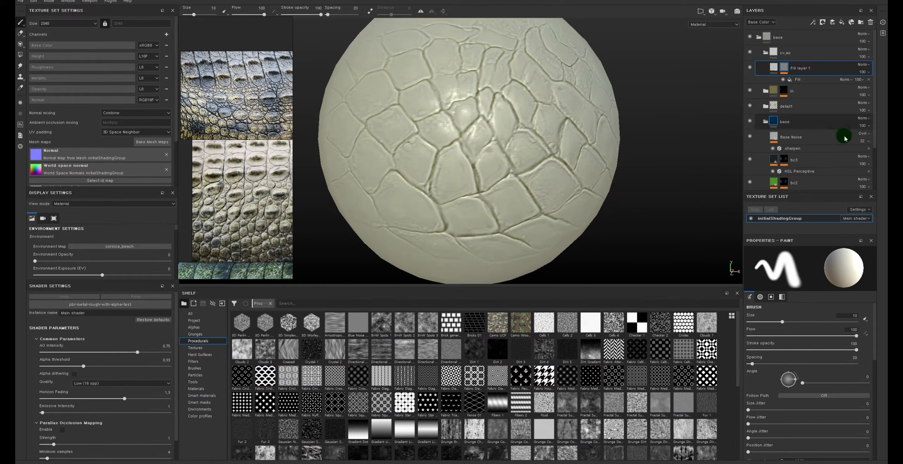
Step: Add Levels to the curvature mask, setting the black point to about 0.26 and raising the midtone to isolate the scale edges
click(782, 75)
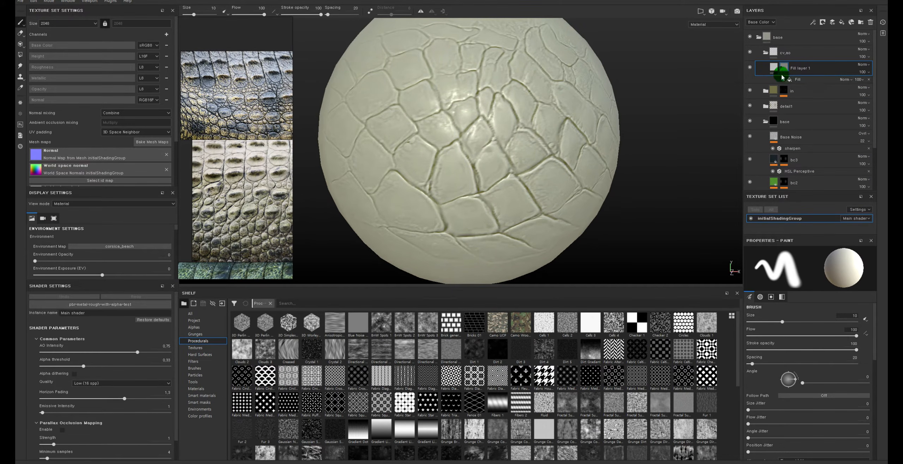
right_click(785, 69)
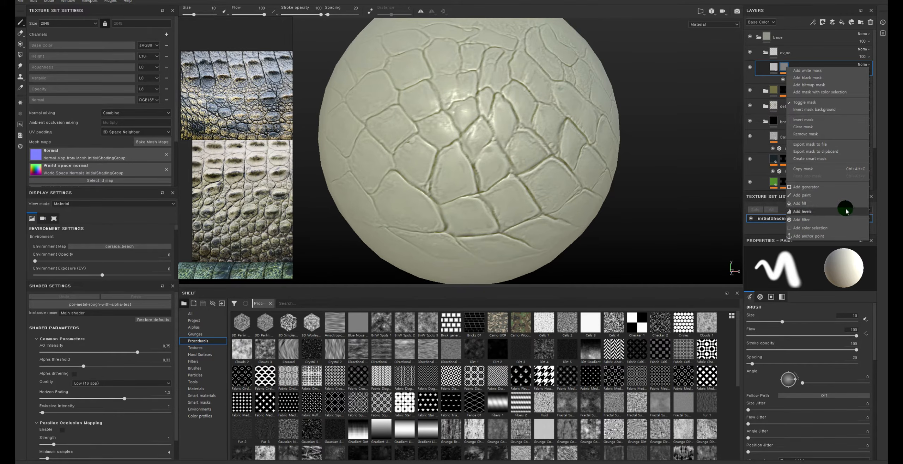
click(793, 70)
alt+click(784, 68)
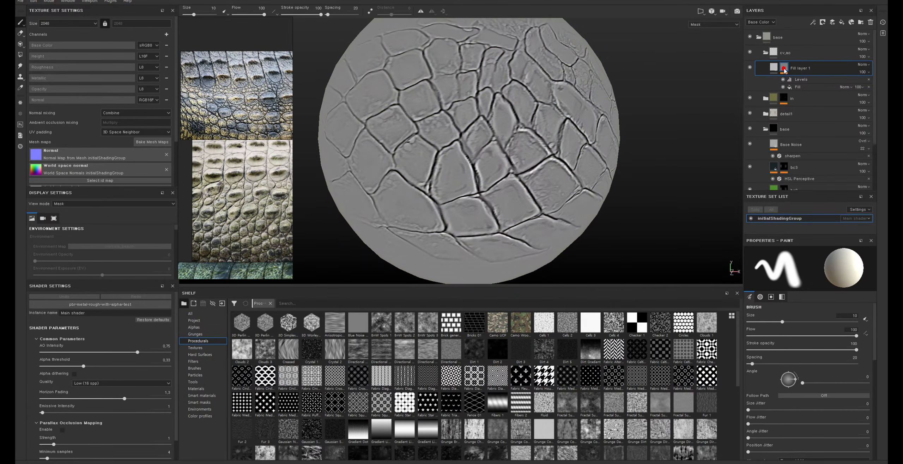
click(803, 81)
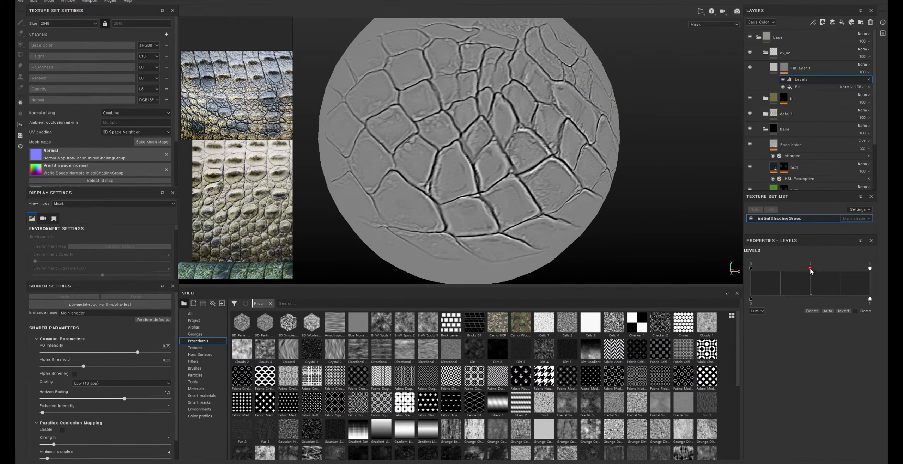
mouse_move(811, 271)
mouse_down()
mouse_move(765, 271)
mouse_move(827, 272)
mouse_up()
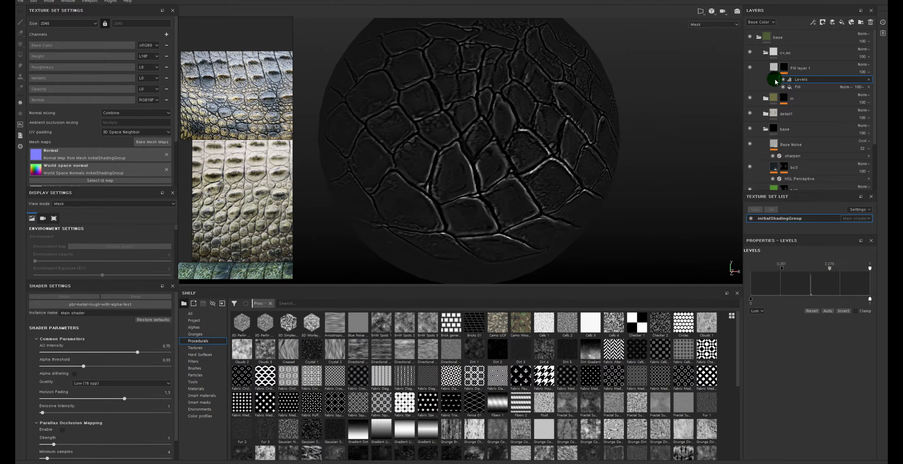
Step: Compare the sphere with the curvature-masked fill layer shown and hidden to judge its effect on the scale edges
click(774, 67)
scroll(614, 81, up, 3)
scroll(587, 138, up, 1)
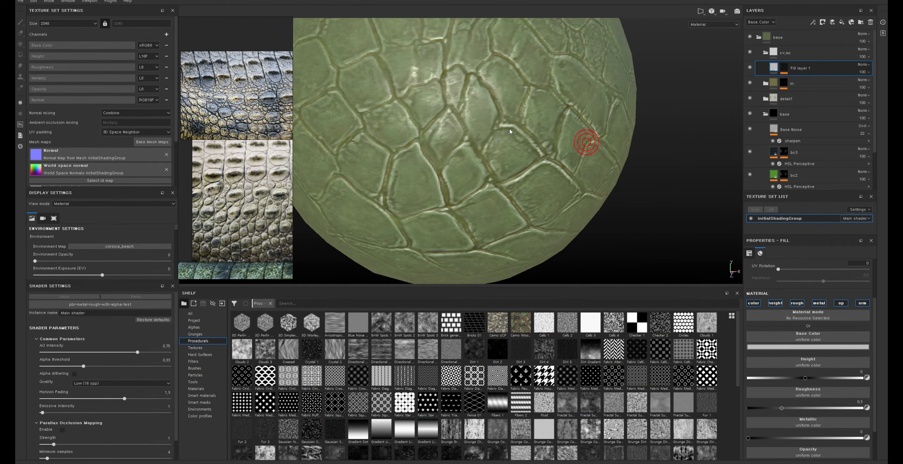
click(748, 68)
click(747, 68)
click(748, 69)
click(750, 68)
click(750, 68)
click(750, 67)
click(750, 68)
click(749, 67)
Step: Rename the fill layer cv and set its base color to a green sampled from the sphere
text(cv)
key(Return)
click(811, 350)
click(815, 353)
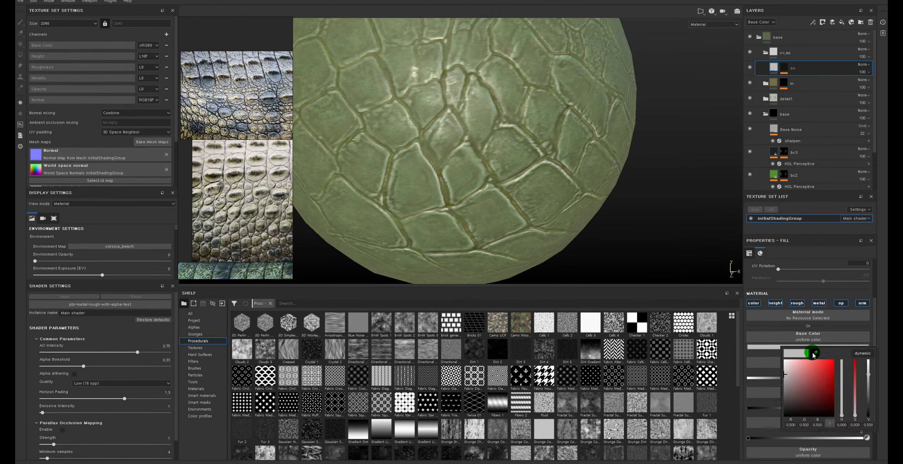
click(602, 166)
click(526, 150)
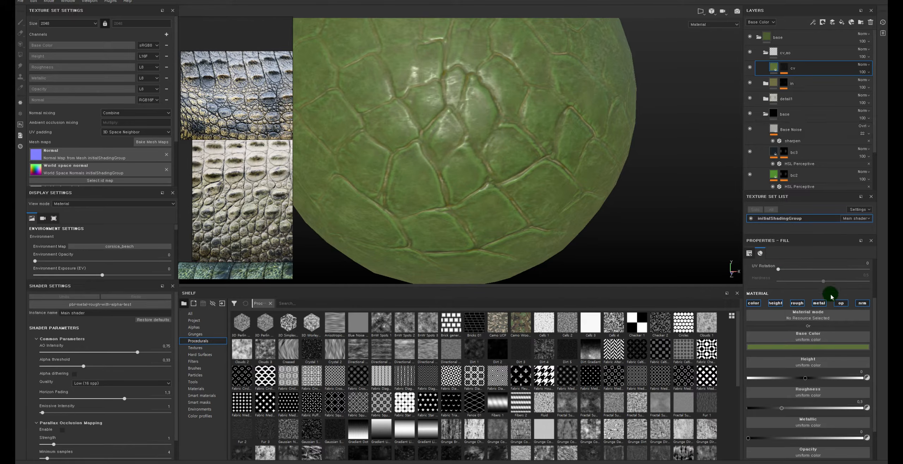
Step: Disable the metal, op and nrm channels on the cv layer
click(819, 303)
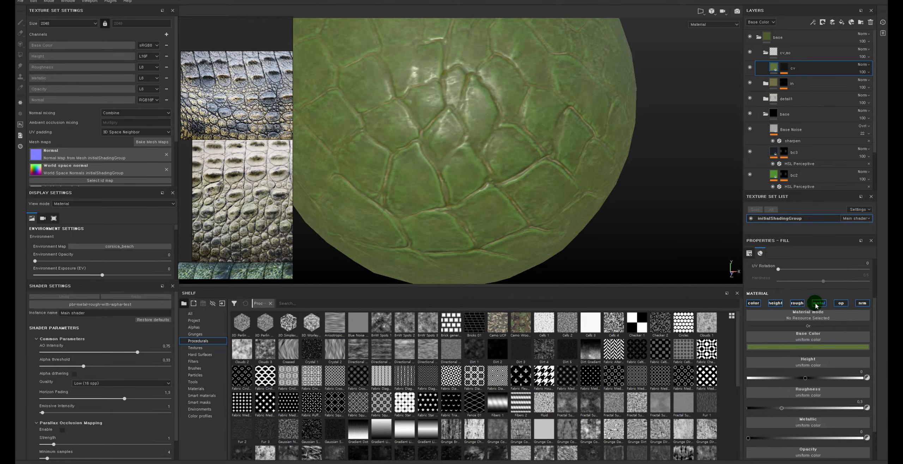
click(841, 303)
click(862, 303)
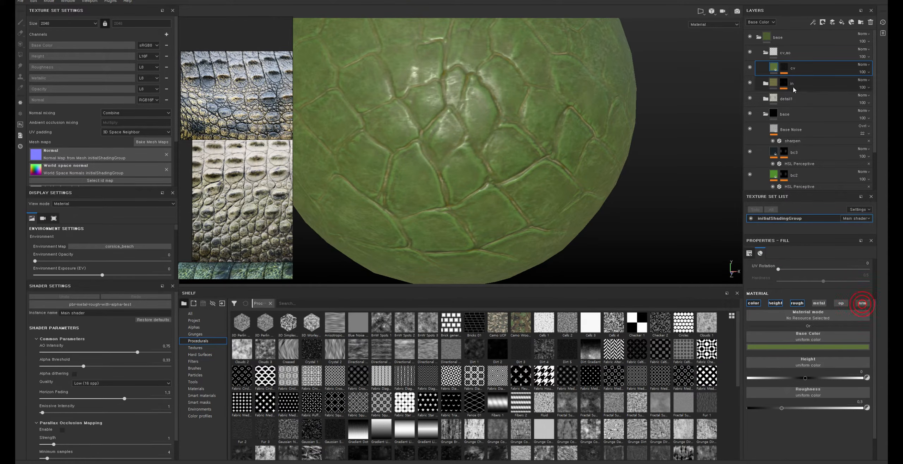
Step: Add an HSL Perceptive filter to the cv layer's content with saturation 0.47 and lightness about 0.66
alt+click(784, 68)
click(774, 67)
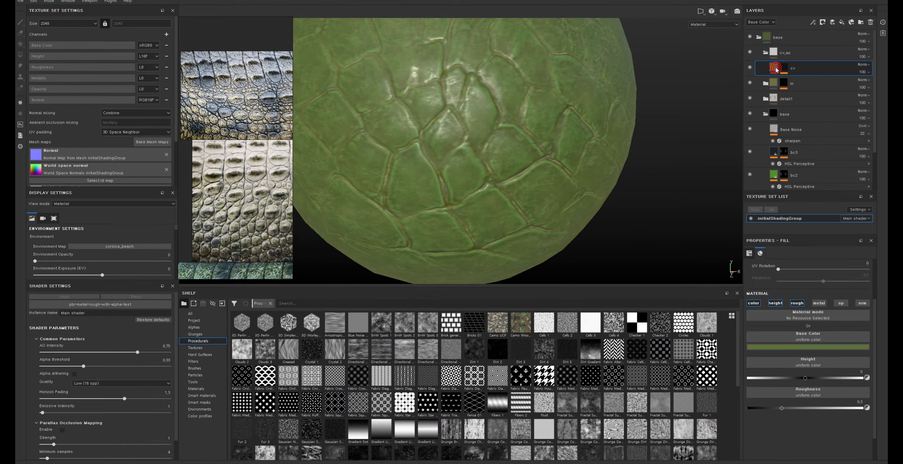
right_click(775, 66)
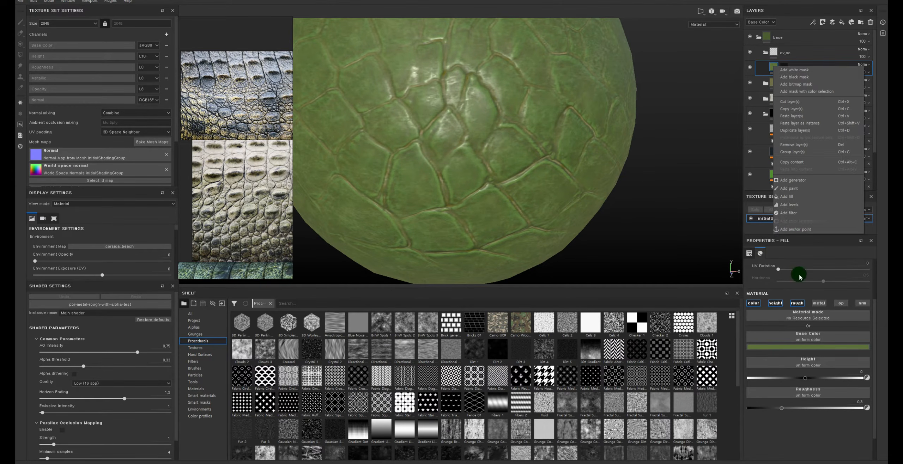
click(798, 213)
click(836, 277)
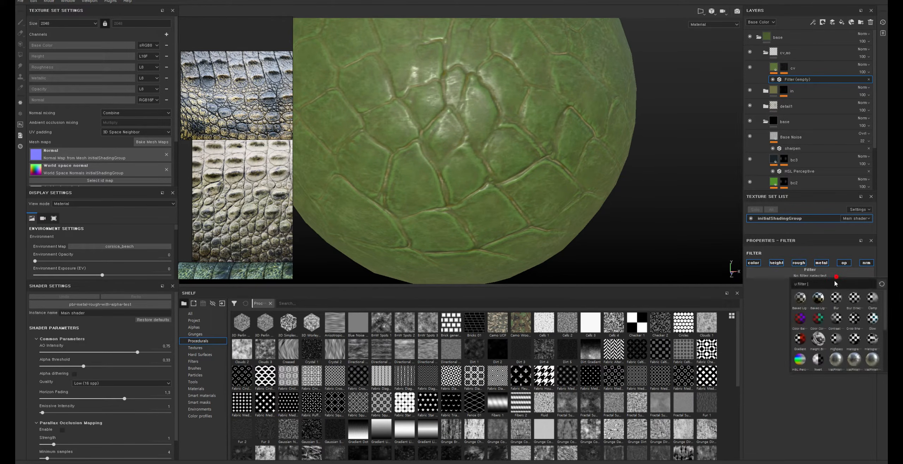
click(800, 358)
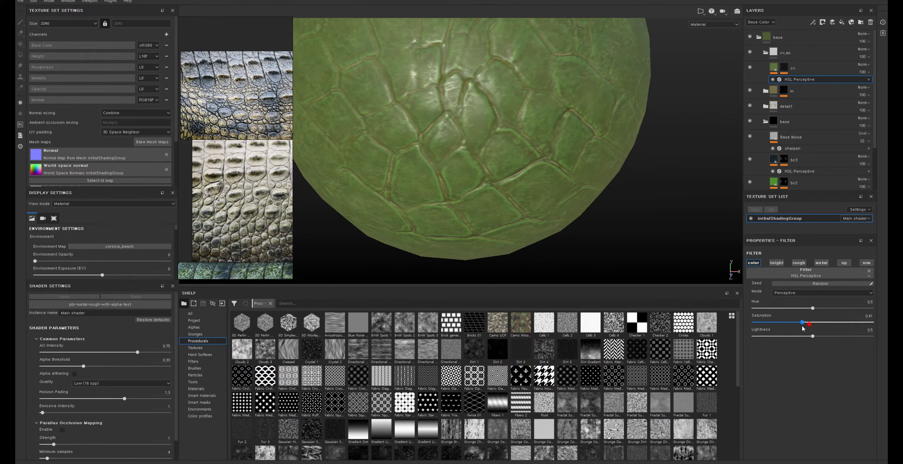
drag(817, 332, 809, 330)
click(814, 337)
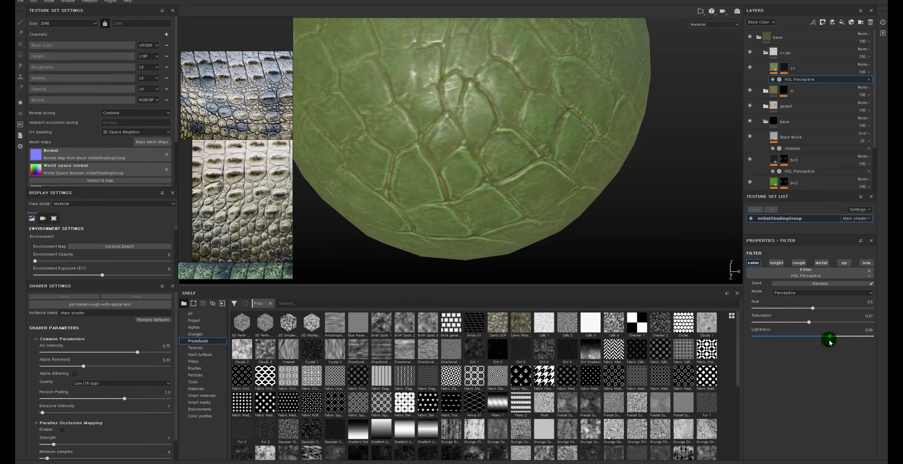
Step: Compare the sphere with the cv layer shown and hidden from near and far to judge the lightened edges
alt+right_drag(663, 249, 537, 180)
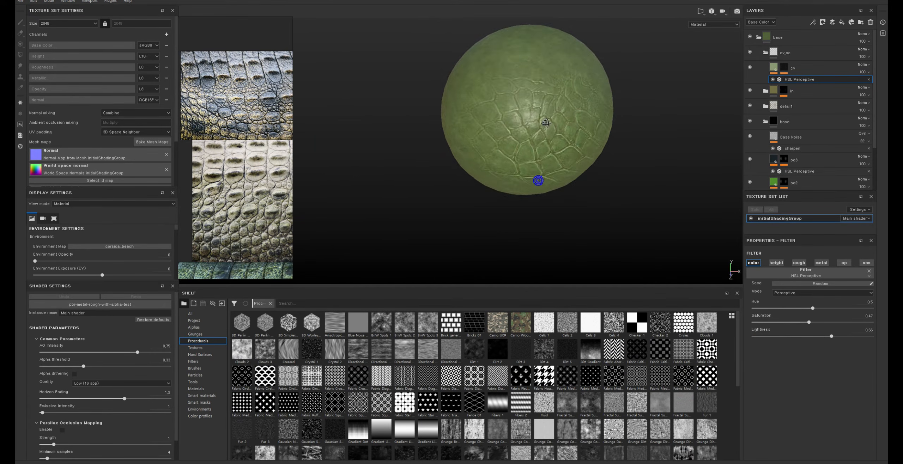
alt+right_drag(545, 125, 669, 254)
alt+middle_drag(669, 254, 640, 227)
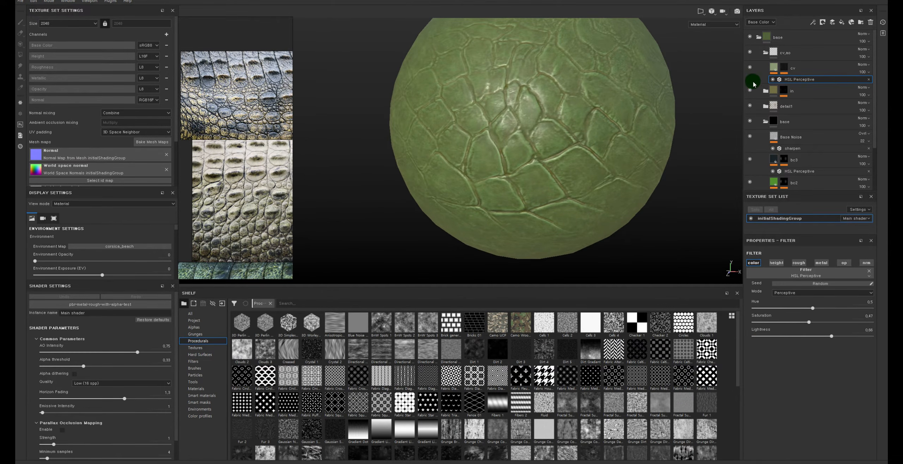
click(751, 67)
click(750, 67)
click(750, 67)
click(751, 67)
click(750, 67)
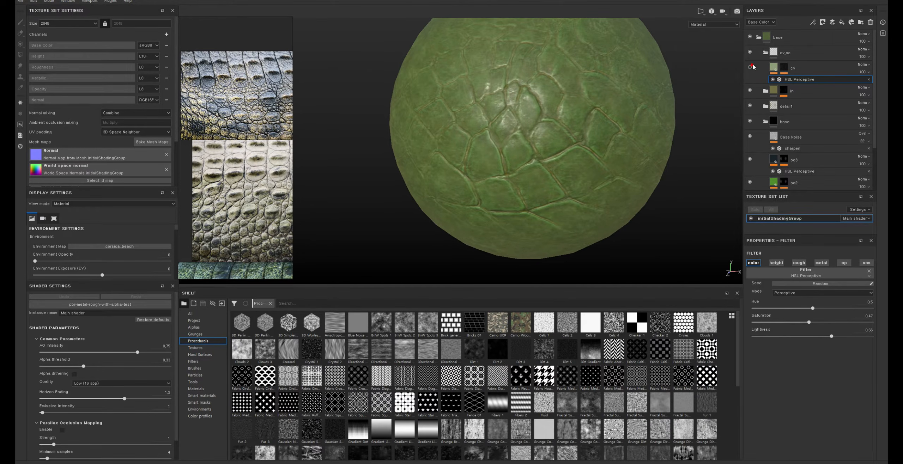
click(750, 68)
click(750, 67)
click(750, 67)
click(750, 67)
click(750, 67)
Step: Raise the midtone of the Levels on the cv layer's mask to about 4.02 and check the softened edges
click(784, 67)
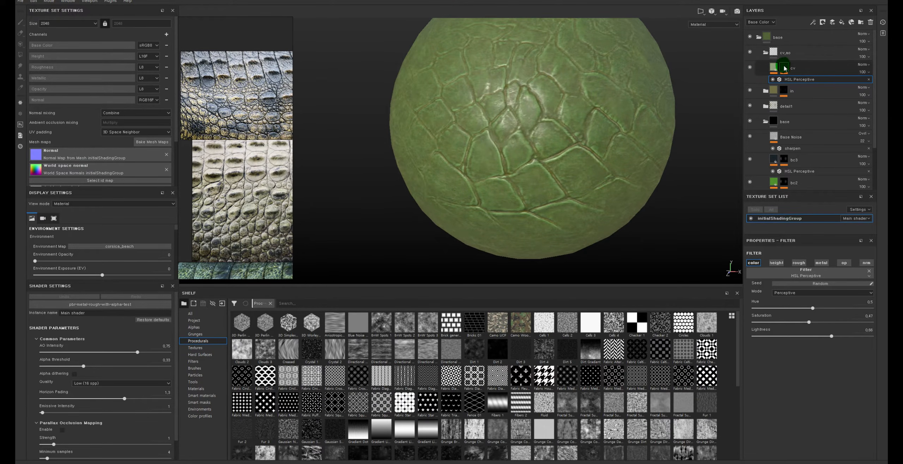
click(804, 80)
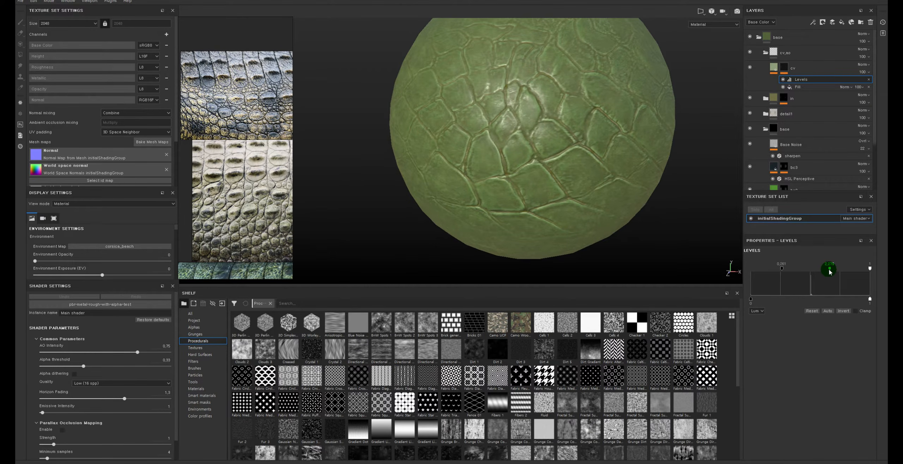
drag(829, 272, 834, 269)
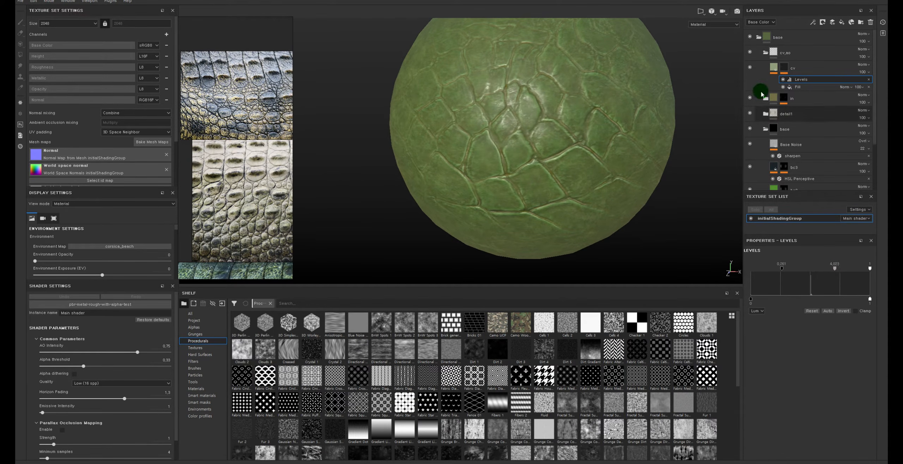
click(749, 68)
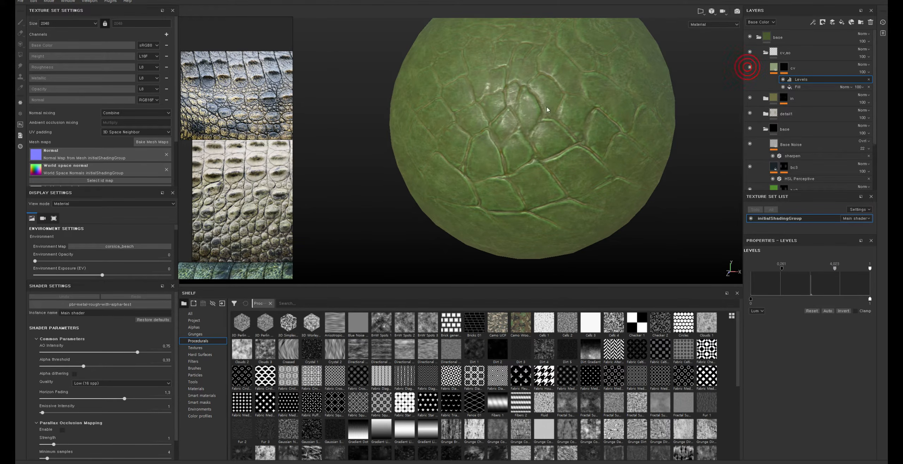
Step: Select the cv layer and examine its edge highlights on the sphere from several angles and distances
scroll(547, 109, up, 3)
click(773, 67)
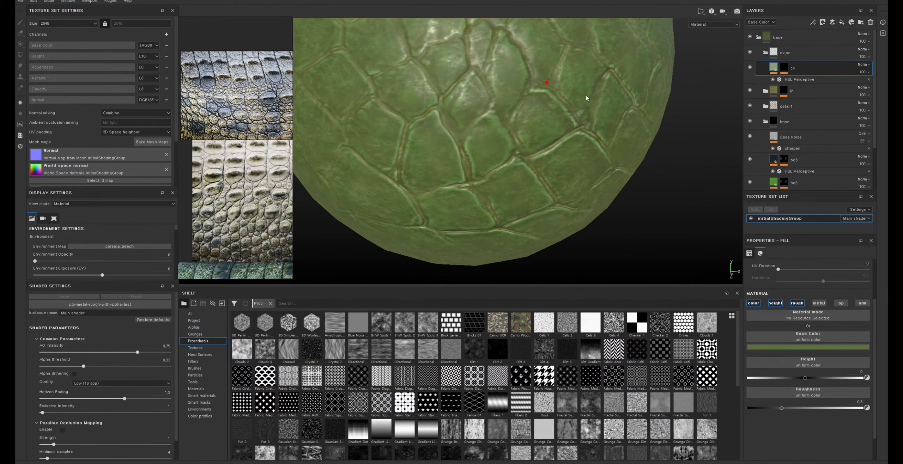
alt+right_drag(586, 98, 558, 124)
alt+middle_drag(557, 124, 625, 112)
alt+drag(604, 75, 633, 101)
alt+middle_drag(582, 123, 579, 163)
alt+right_drag(580, 163, 618, 200)
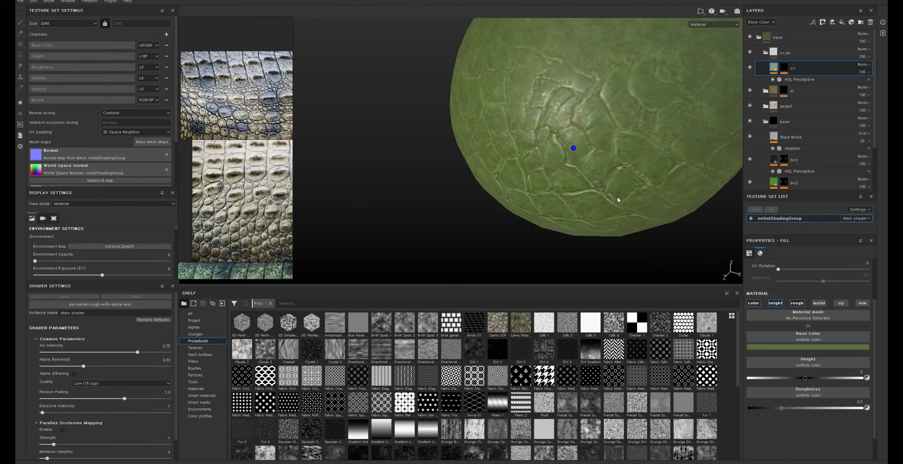
alt+drag(618, 200, 587, 117)
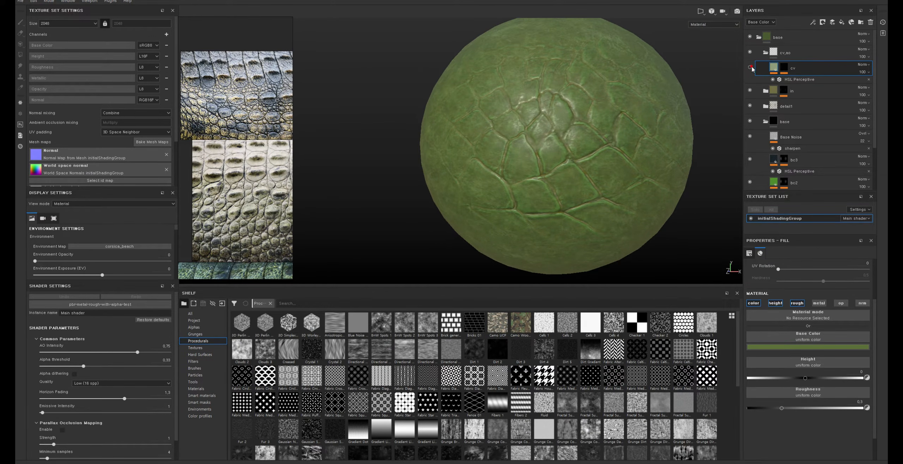
scroll(580, 107, up, 3)
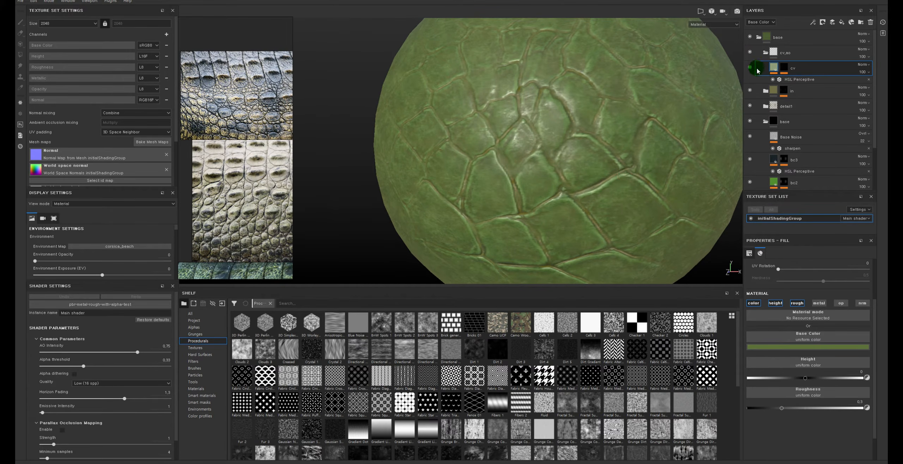
Step: Examine the sphere's scale edges from several angles and distances, checking the Base Noise and cv layers
scroll(681, 145, down, 3)
click(753, 140)
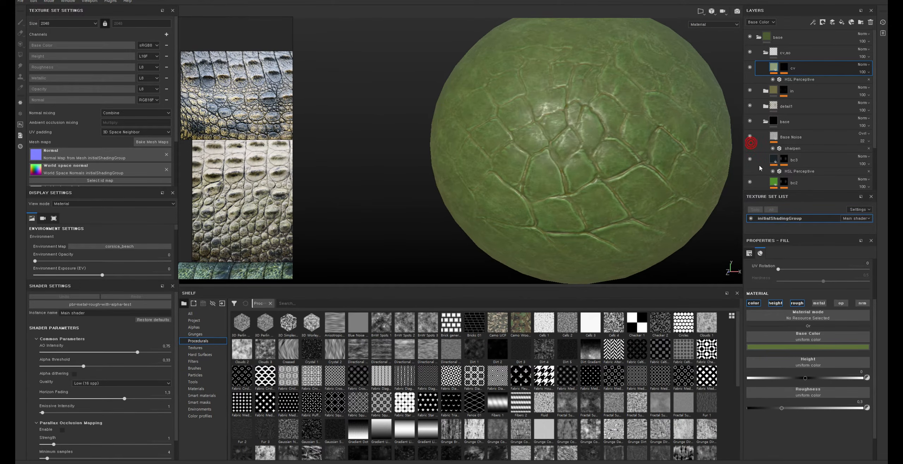
mouse_move(662, 124)
alt+mouse_down()
mouse_move(664, 154)
mouse_move(668, 119)
alt+mouse_up()
alt+right_drag(695, 159, 512, 123)
alt+middle_drag(615, 164, 579, 176)
alt+drag(587, 147, 630, 122)
alt+middle_drag(429, 145, 498, 126)
alt+drag(676, 150, 627, 166)
alt+right_drag(522, 140, 566, 144)
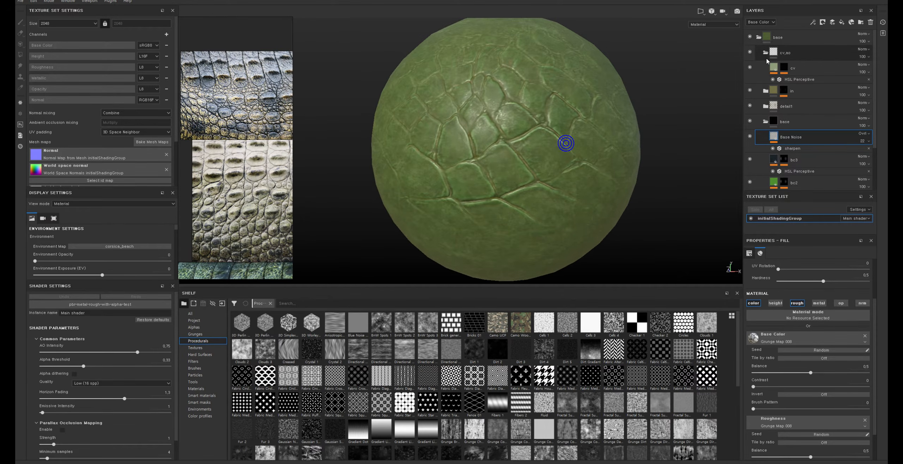
click(777, 64)
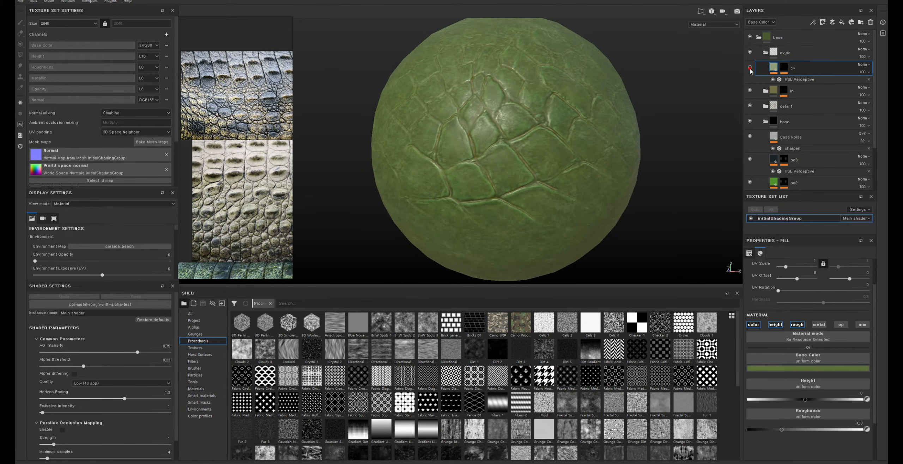
alt+drag(665, 41, 660, 66)
alt+middle_drag(612, 84, 642, 83)
alt+right_drag(634, 81, 665, 78)
alt+middle_drag(664, 78, 651, 84)
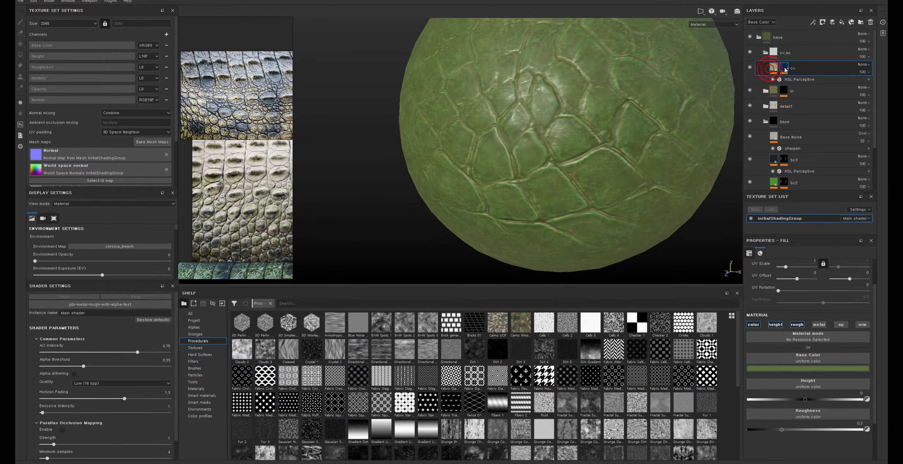
Step: Duplicate the cv layer and replace the curvature map in the copy's mask fill with the Ambient Occlusion map
key(ctrl+d)
click(785, 69)
click(796, 85)
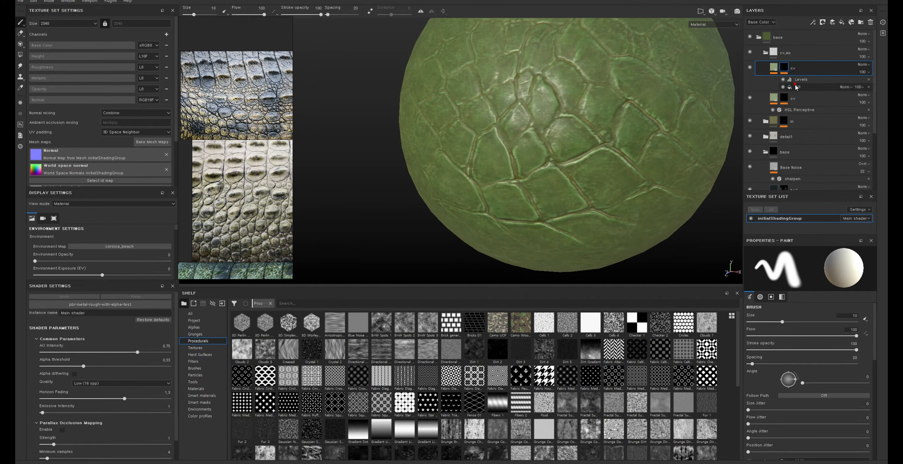
click(807, 328)
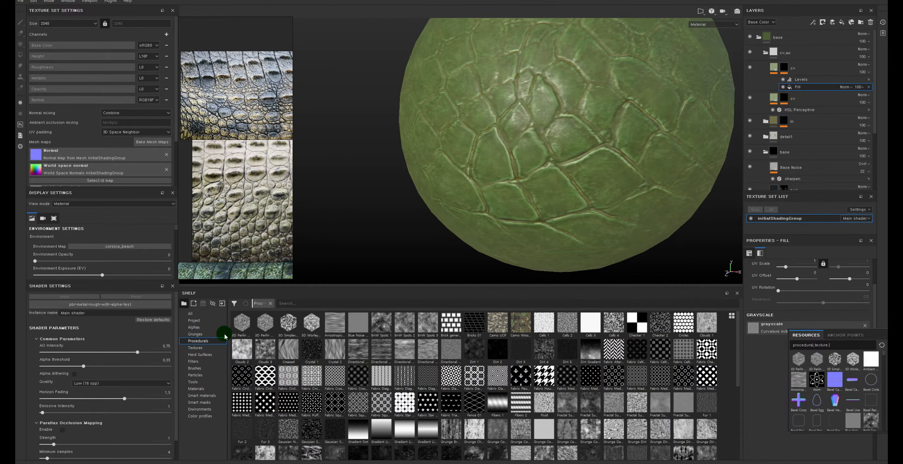
click(194, 320)
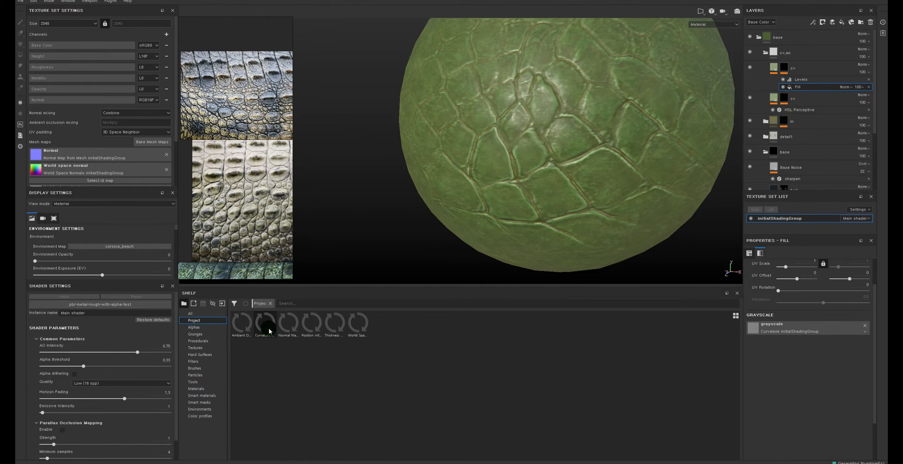
click(243, 324)
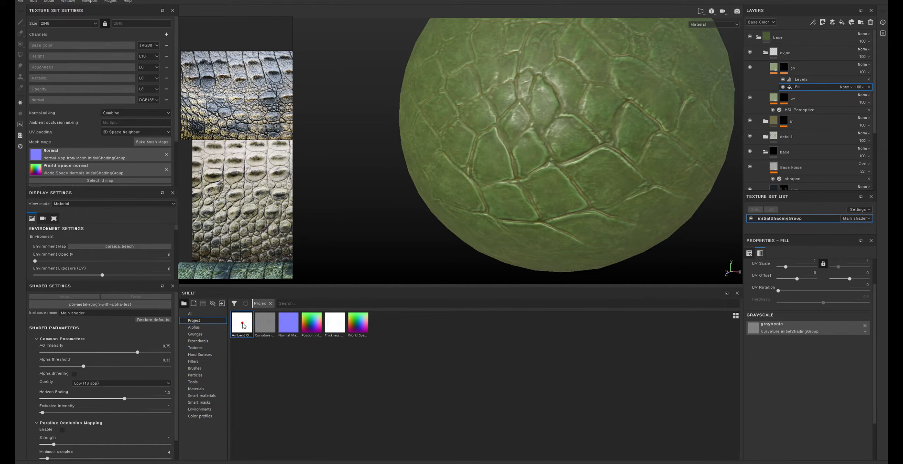
drag(242, 324, 772, 329)
click(585, 133)
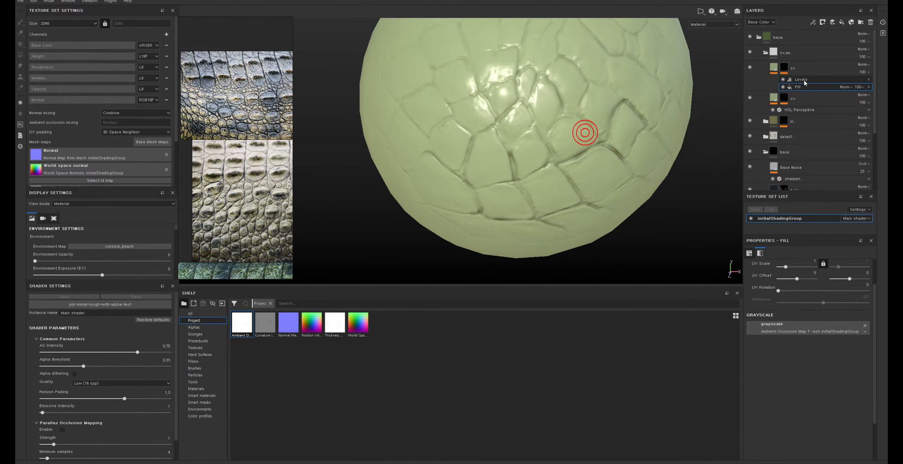
Step: Invert the Levels on the duplicated layer's mask while viewing the mask, and return to the material view
click(783, 67)
alt+click(784, 69)
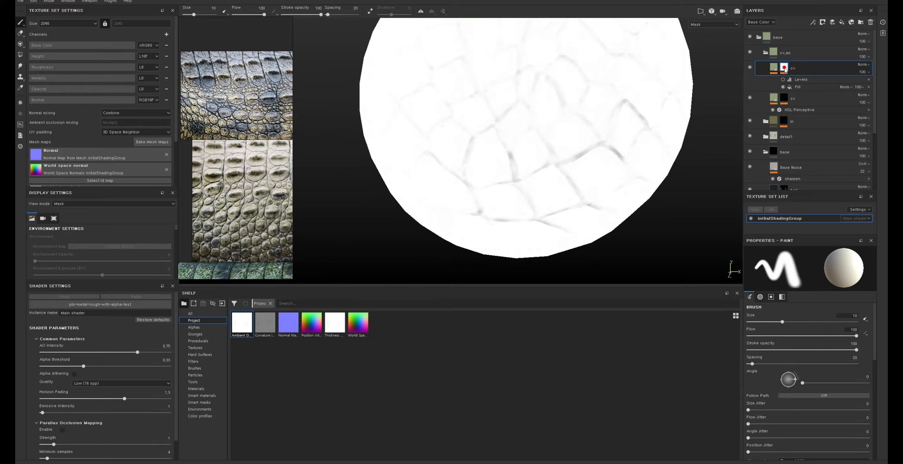
mouse_move(609, 86)
alt+mouse_down()
mouse_move(603, 55)
mouse_move(603, 72)
mouse_move(619, 77)
mouse_move(608, 95)
alt+mouse_up()
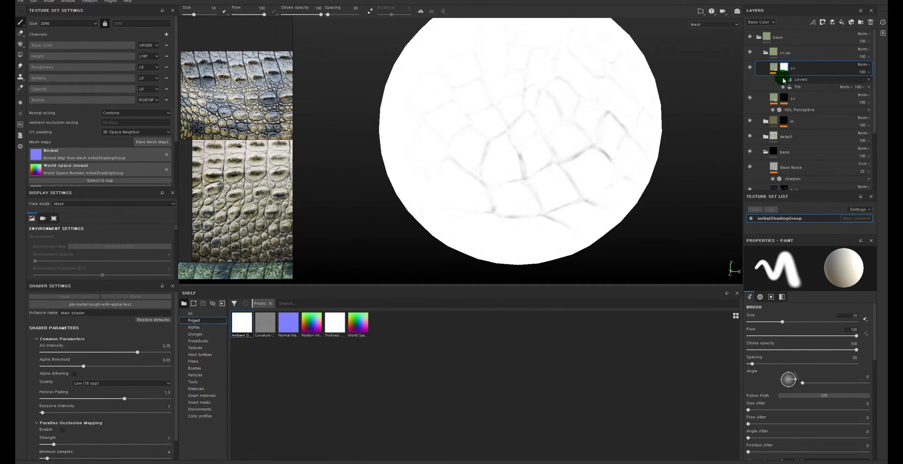
click(815, 79)
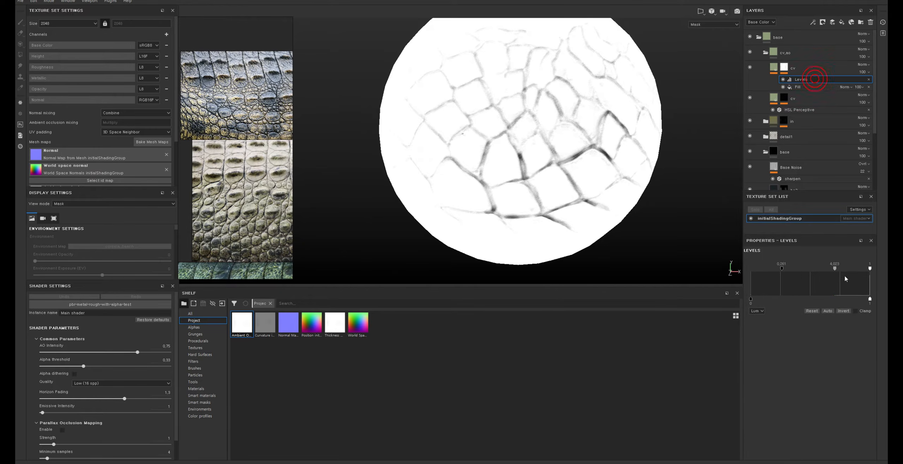
click(843, 311)
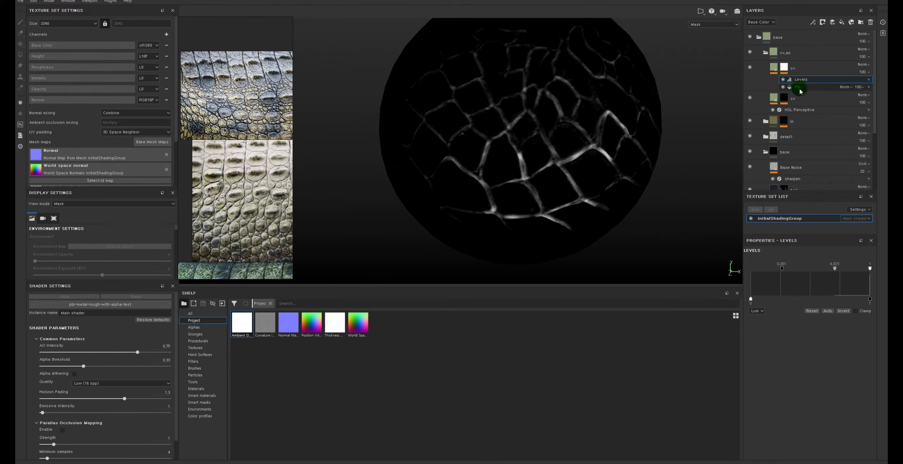
click(774, 68)
scroll(638, 108, up, 2)
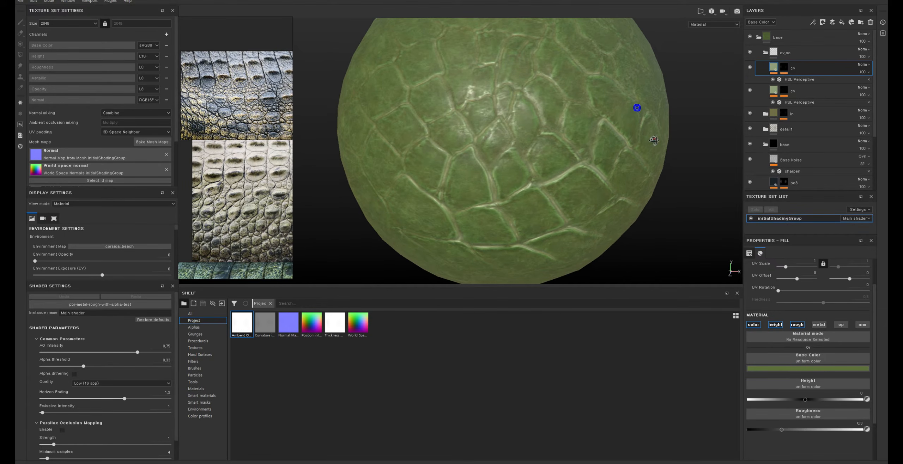
Step: Compare the sphere with the ambient occlusion cv copy shown and hidden
click(750, 67)
click(750, 67)
click(749, 67)
click(749, 67)
click(749, 67)
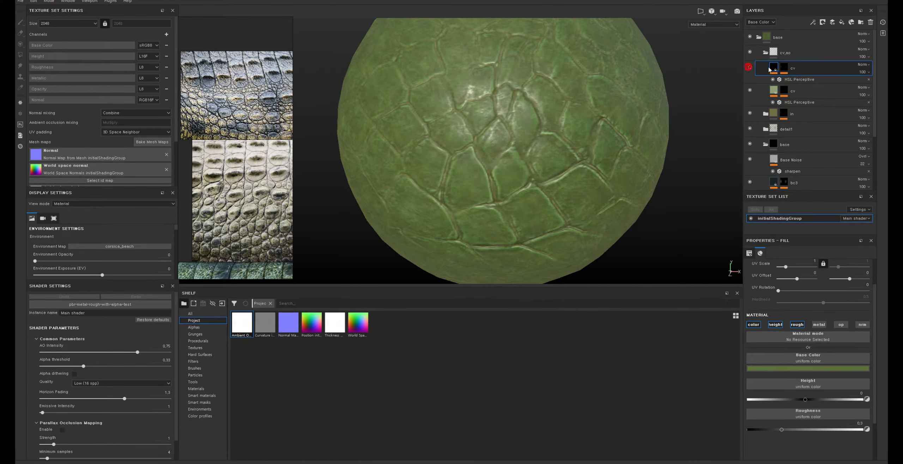
click(750, 67)
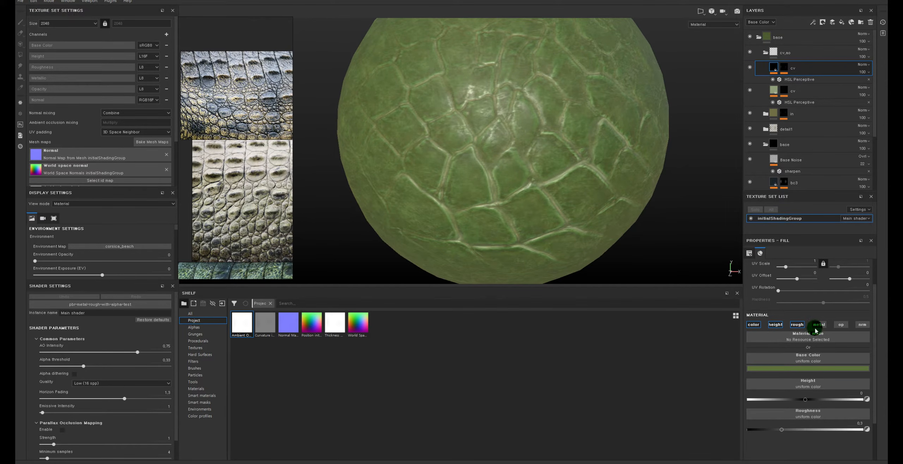
Step: Set the lightness of the upper cv copy's HSL Perceptive filter to 0
drag(807, 368, 782, 51)
click(799, 79)
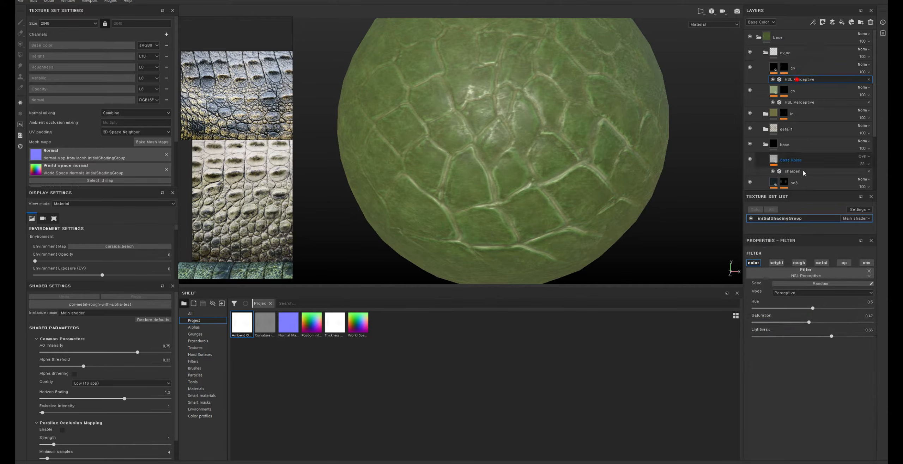
drag(813, 322, 746, 335)
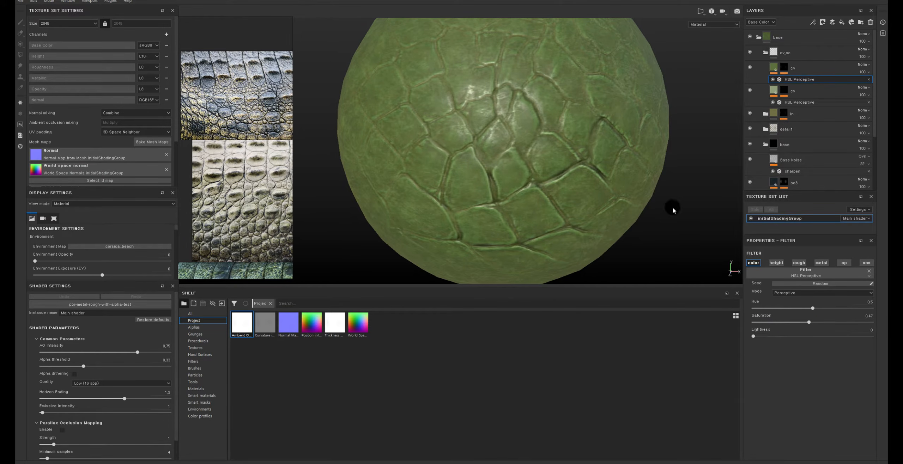
Step: Toggle the upper cv copy's visibility and inspect the darkened crevices from several angles and distances
alt+drag(731, 126, 732, 136)
click(750, 68)
click(750, 68)
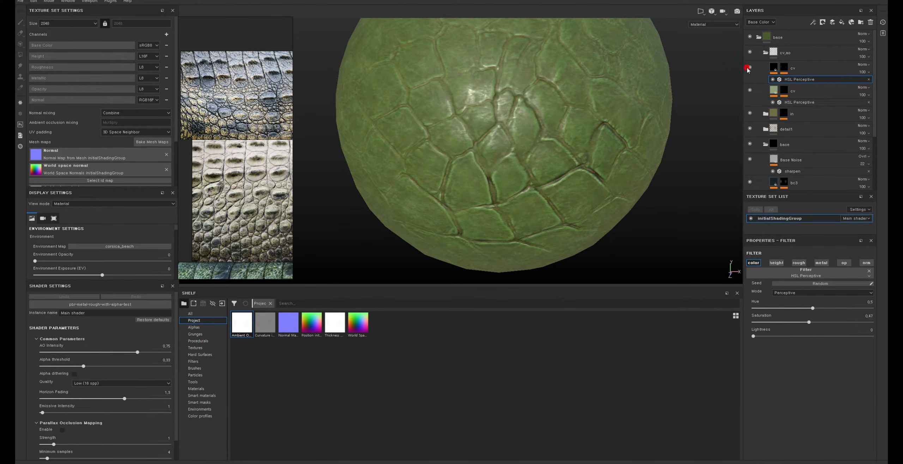
click(750, 67)
click(750, 68)
click(748, 68)
click(748, 67)
alt+right_drag(638, 150, 397, 116)
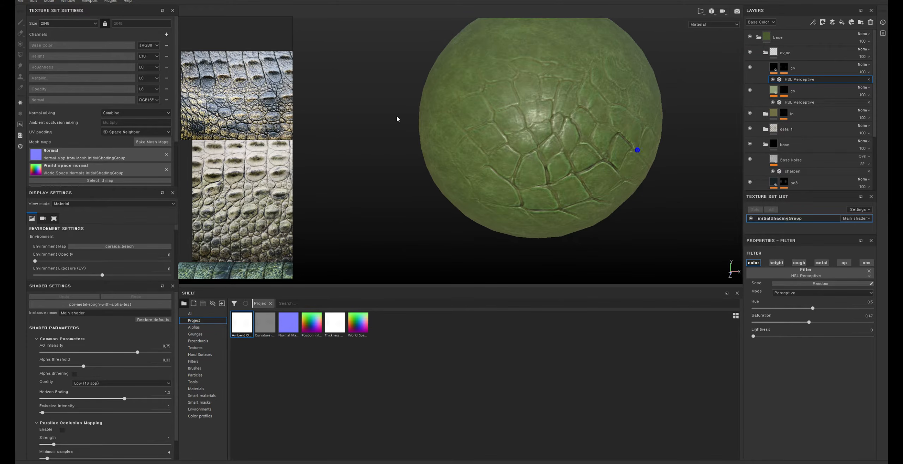
alt+drag(647, 176, 622, 170)
alt+right_drag(570, 115, 596, 120)
alt+drag(578, 165, 614, 135)
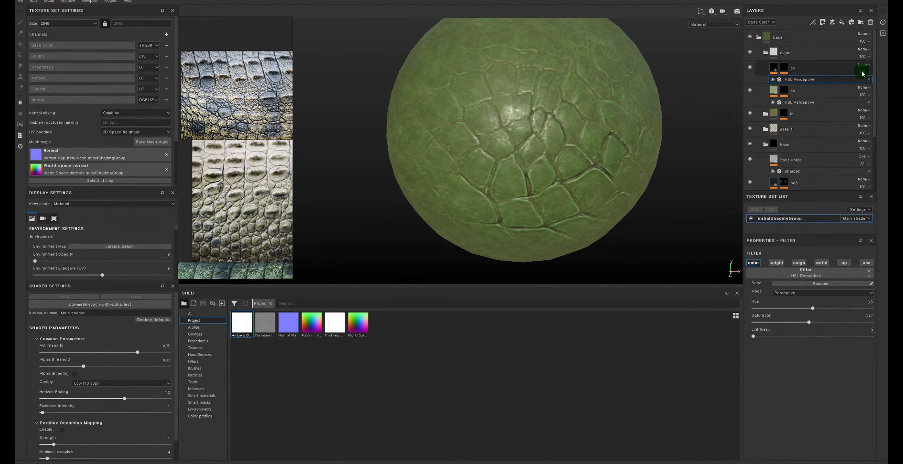
Step: Lower the upper cv copy's opacity to about 40 and check the softened crevices on the sphere
drag(863, 73, 871, 87)
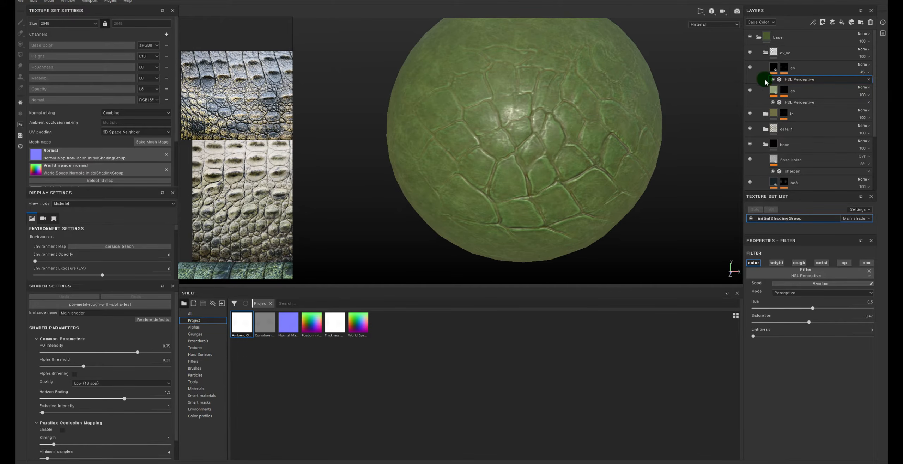
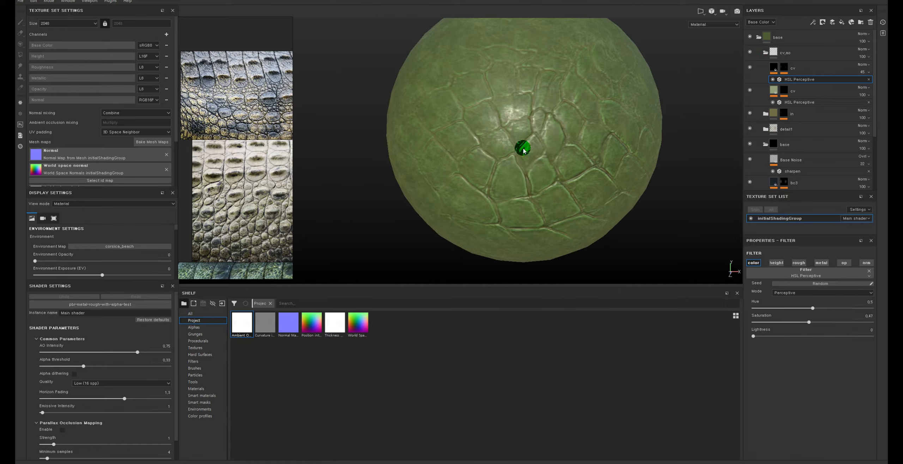
mouse_move(541, 198)
alt+mouse_down()
mouse_move(591, 202)
mouse_move(455, 224)
mouse_move(594, 211)
mouse_move(654, 177)
mouse_move(568, 167)
mouse_move(556, 198)
alt+mouse_up()
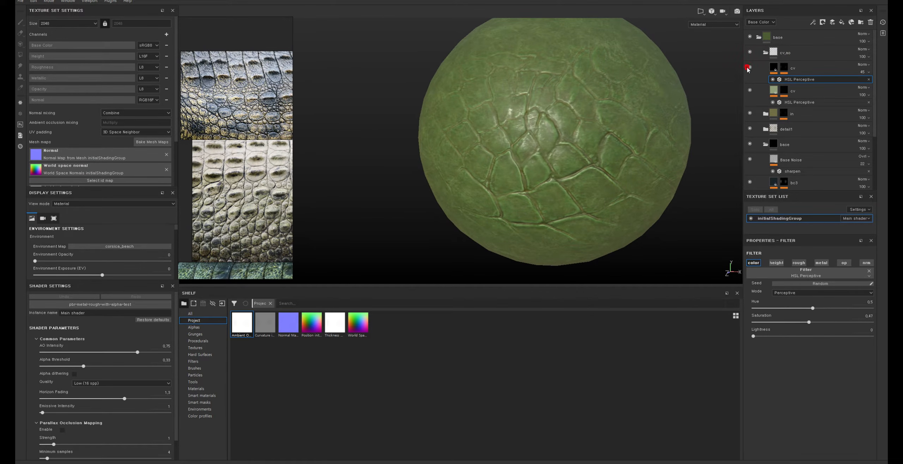
Step: Collapse the cv,ao and base folders and move the masked in folder below the detail1 folder
click(765, 53)
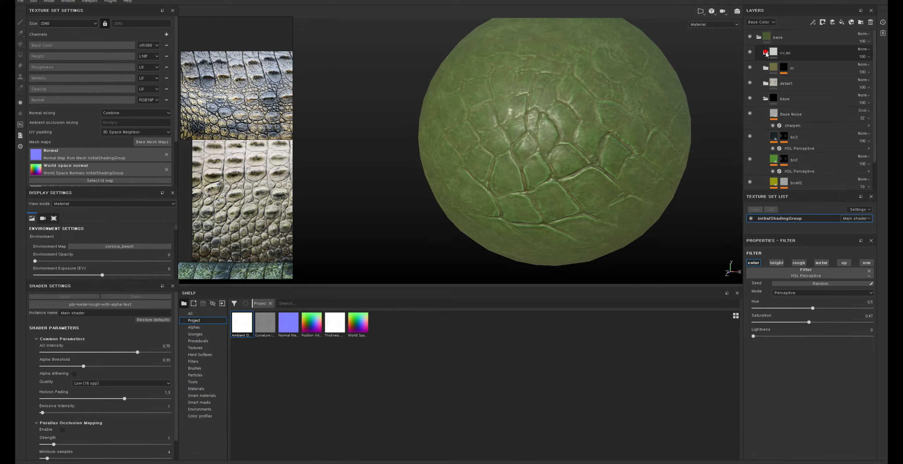
click(767, 99)
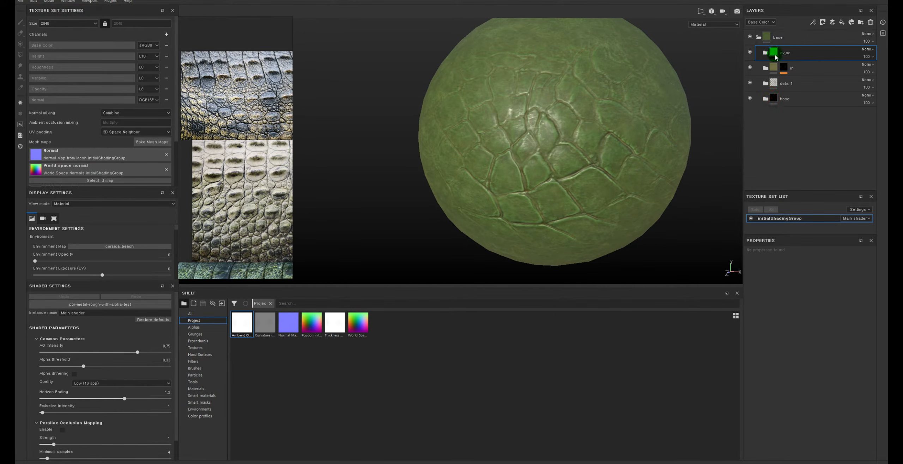
click(774, 68)
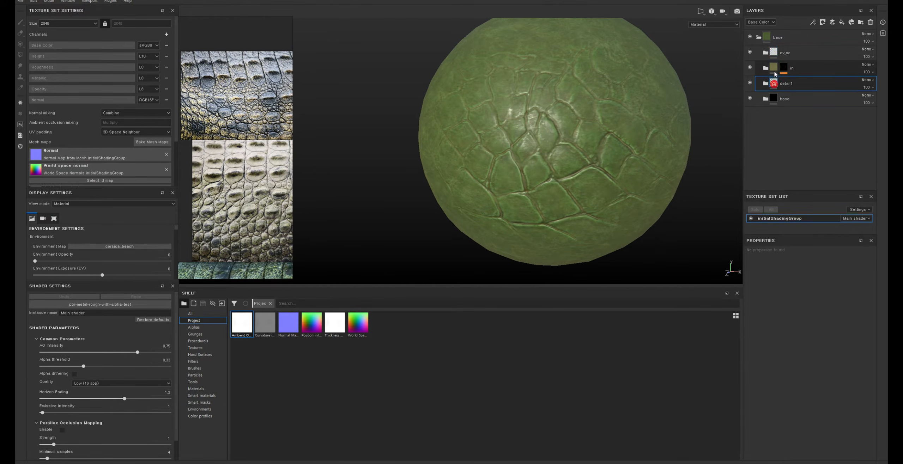
drag(775, 69, 774, 93)
click(750, 67)
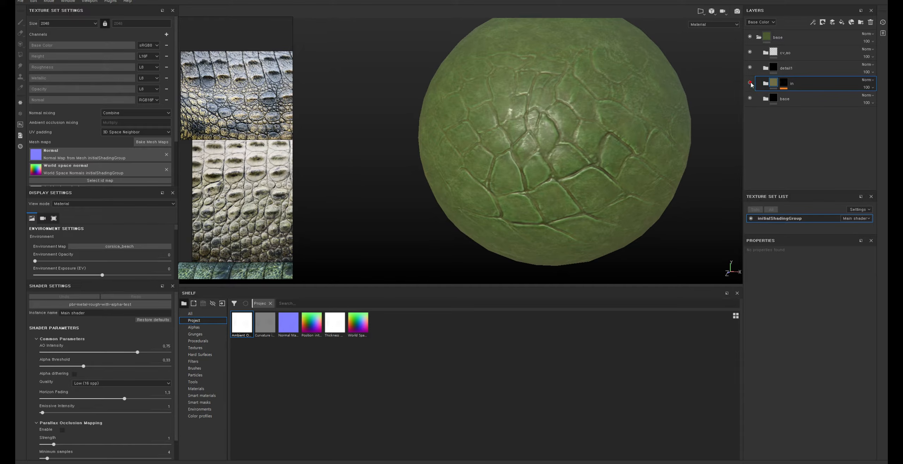
mouse_move(778, 85)
mouse_down()
mouse_move(780, 64)
mouse_move(776, 89)
mouse_up()
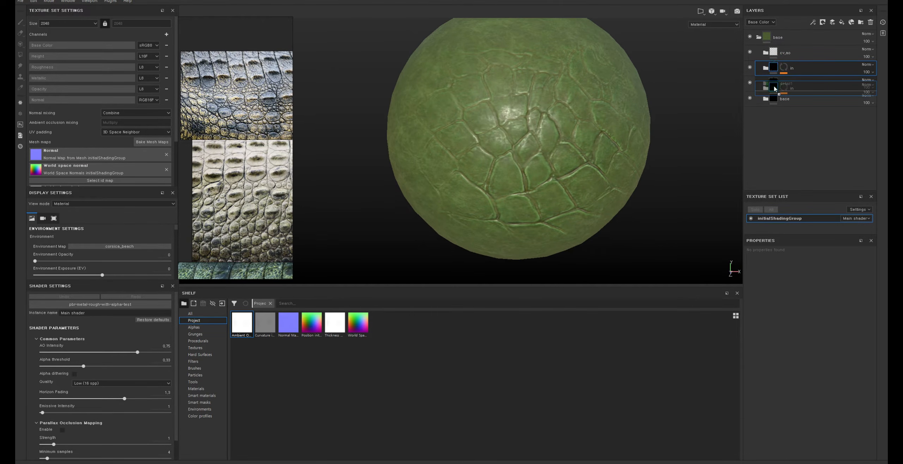
alt+drag(597, 131, 677, 124)
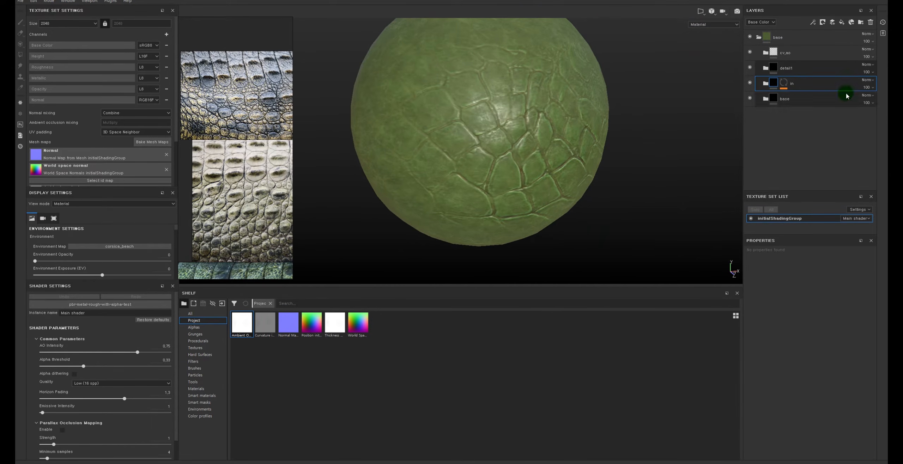
Step: Add a fill layer named d1 above the cv,ao folder and group it into a folder also named d1
click(772, 60)
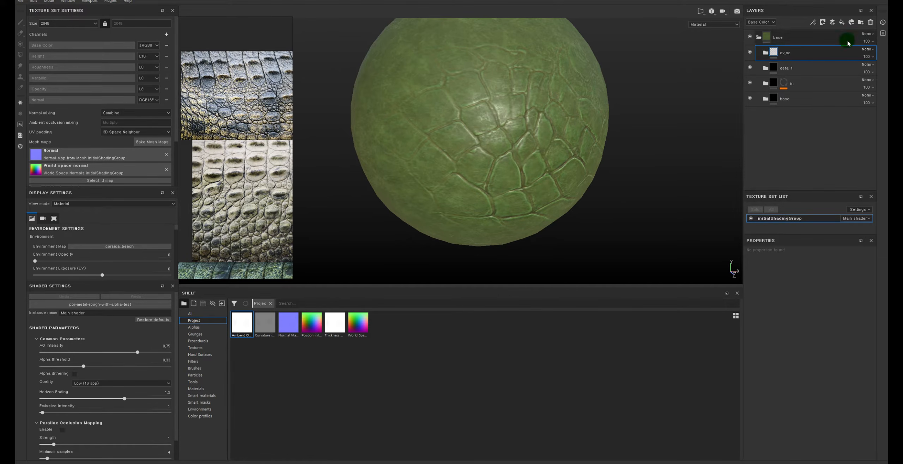
click(842, 23)
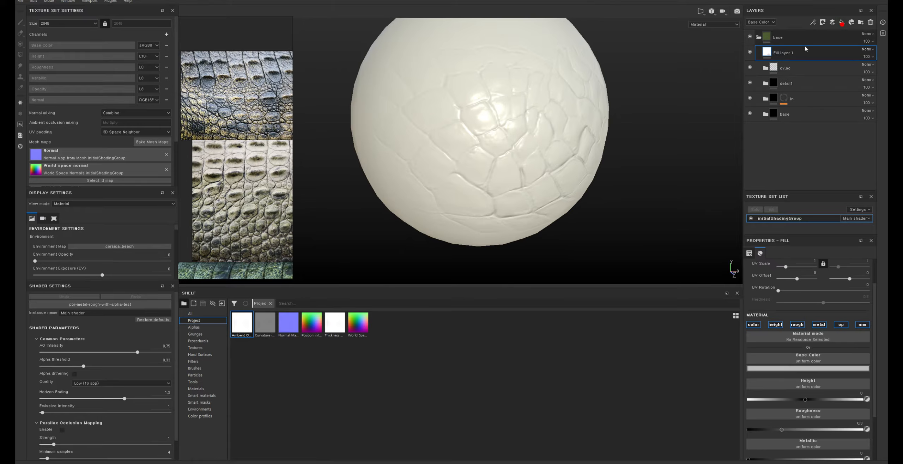
double_click(784, 54)
text(d1)
key(Return)
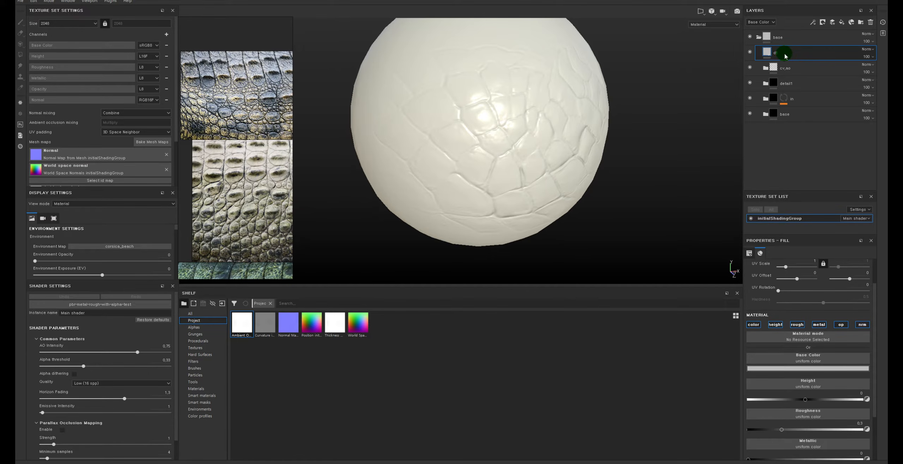
key(ctrl+g)
double_click(785, 53)
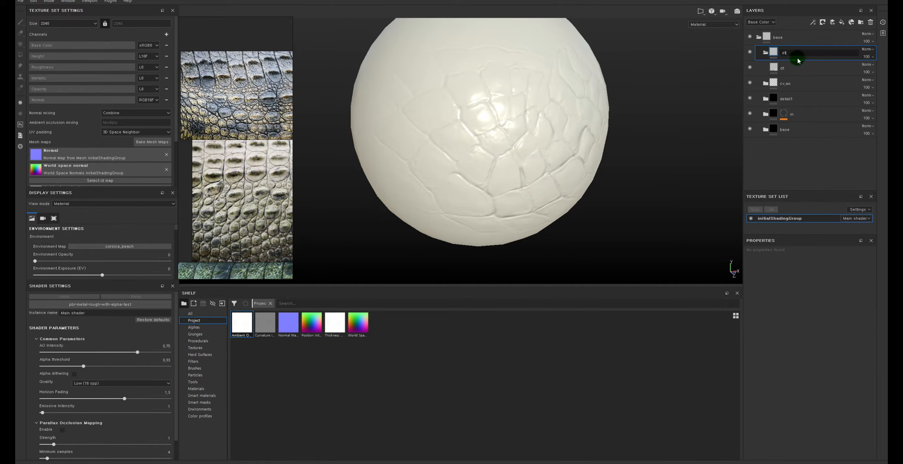
key(Return)
Step: Add a black mask to the d1 fill layer and sample green from the sphere's surface as its base color
right_click(779, 68)
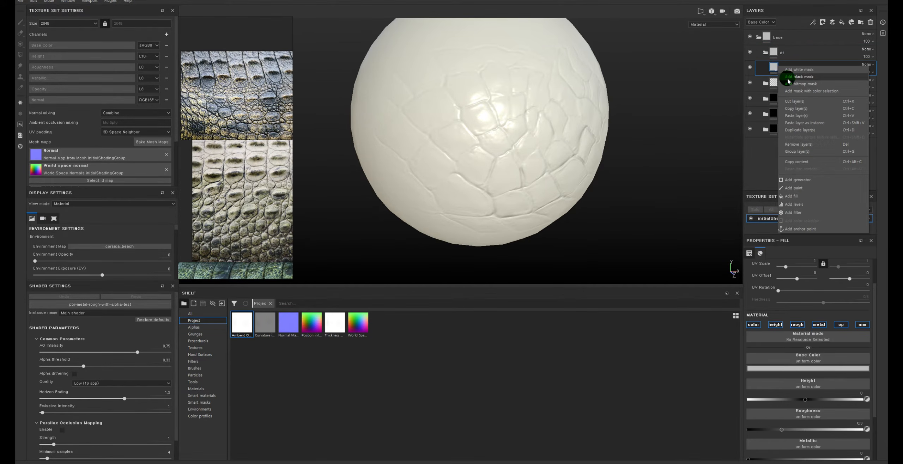
click(787, 77)
click(774, 68)
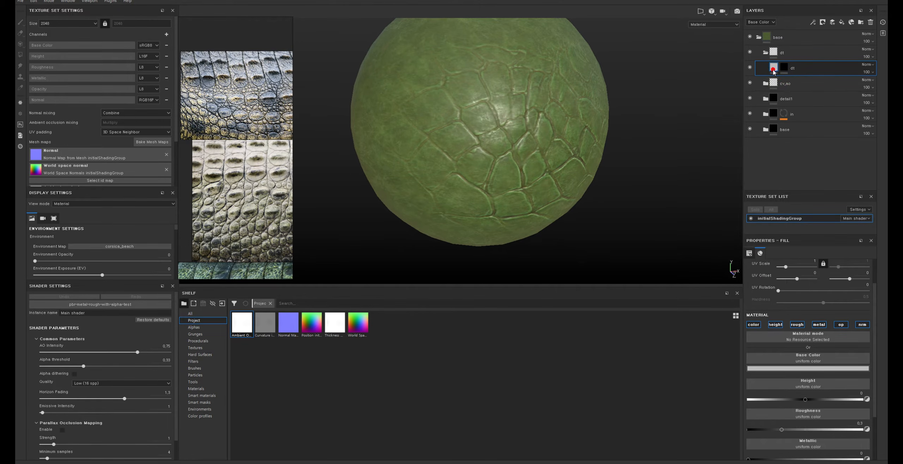
click(808, 368)
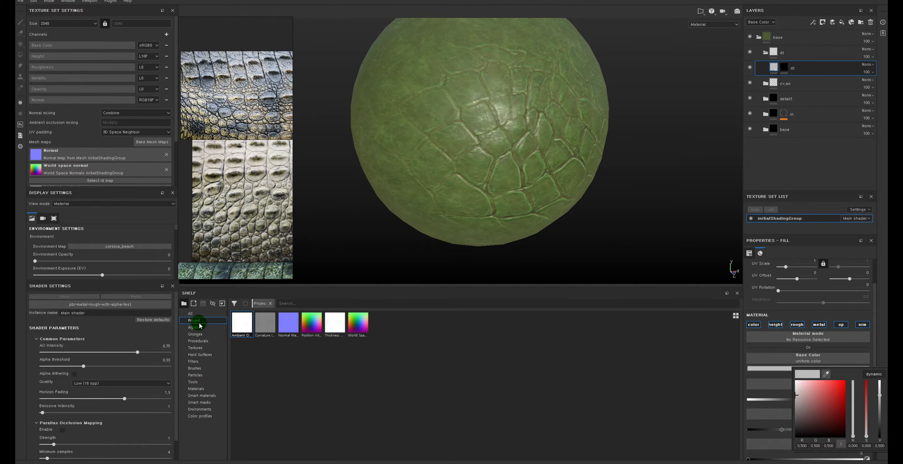
click(198, 402)
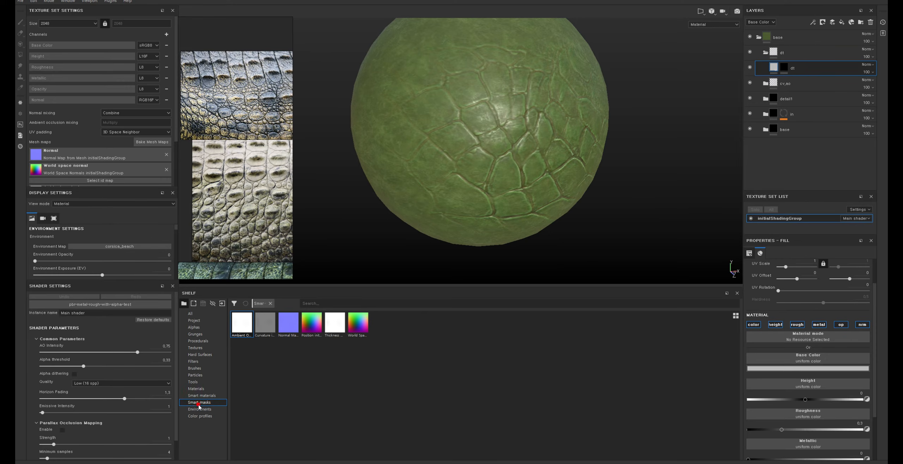
click(802, 369)
drag(825, 380, 471, 91)
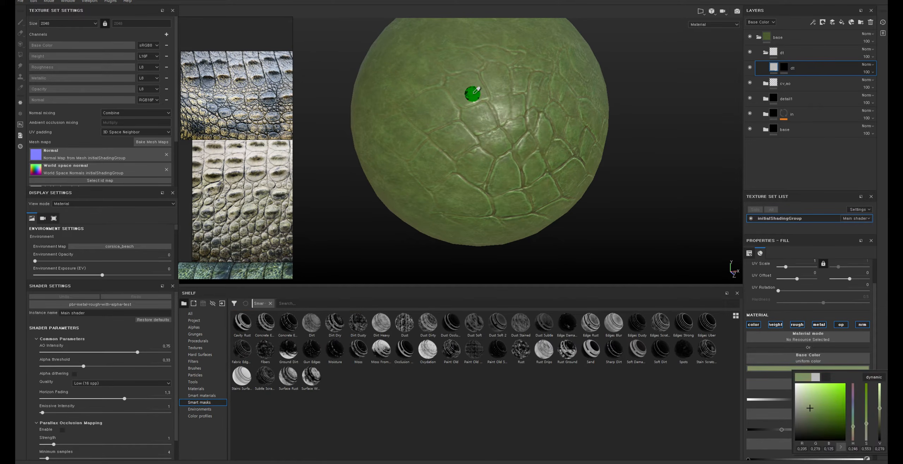
alt+drag(558, 130, 594, 151)
Step: Turn off the metal, op and nrm channels on the d1 fill layer
click(781, 70)
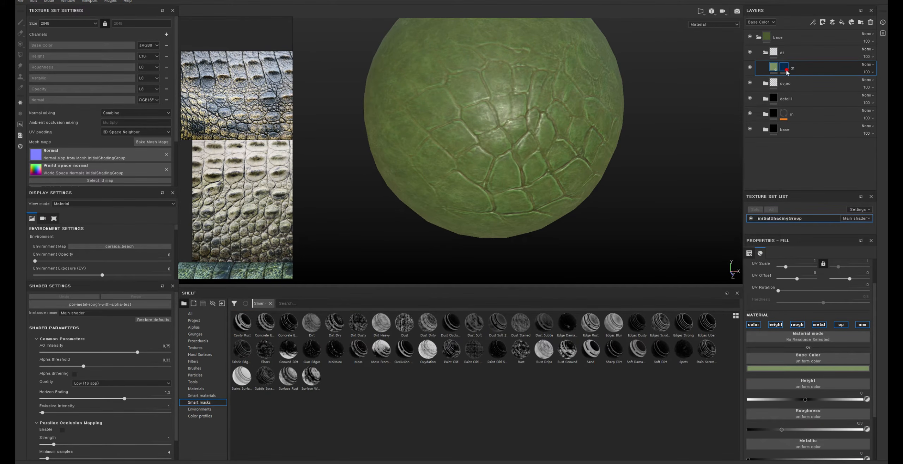
right_click(786, 71)
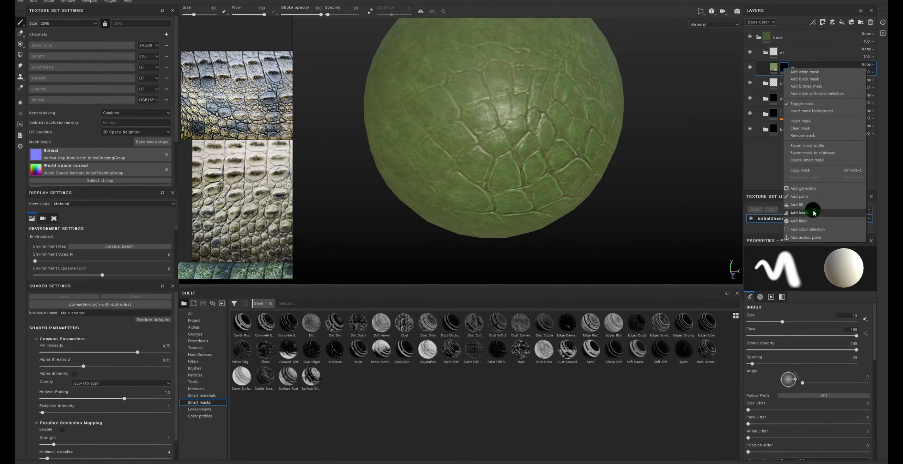
click(773, 66)
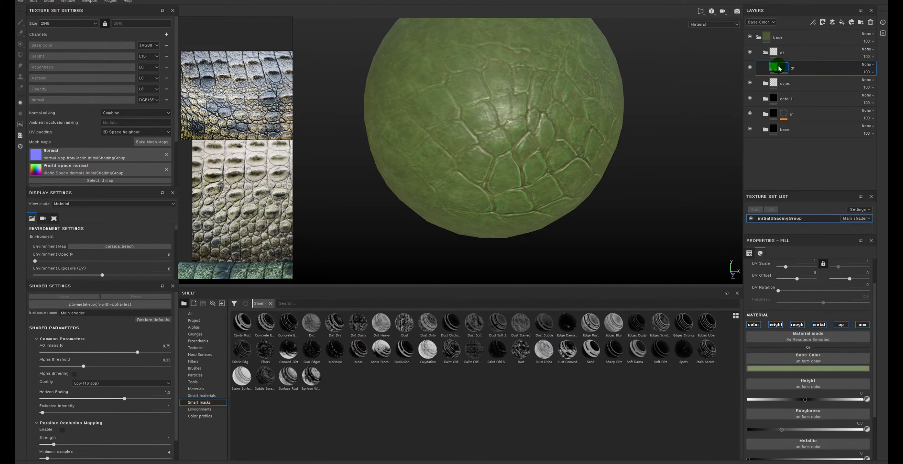
click(842, 324)
click(862, 324)
Step: Duplicate the d1 fill layer twice, naming the copies d12 and d13, and hide both
click(772, 68)
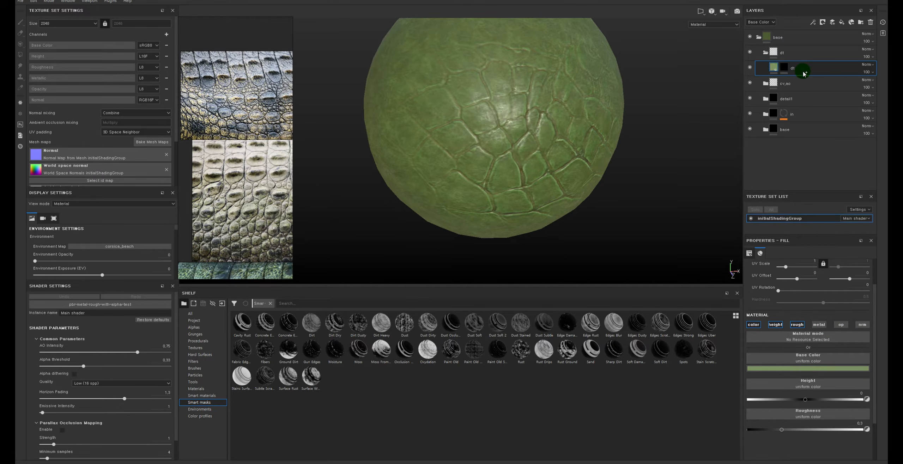
key(ctrl+d)
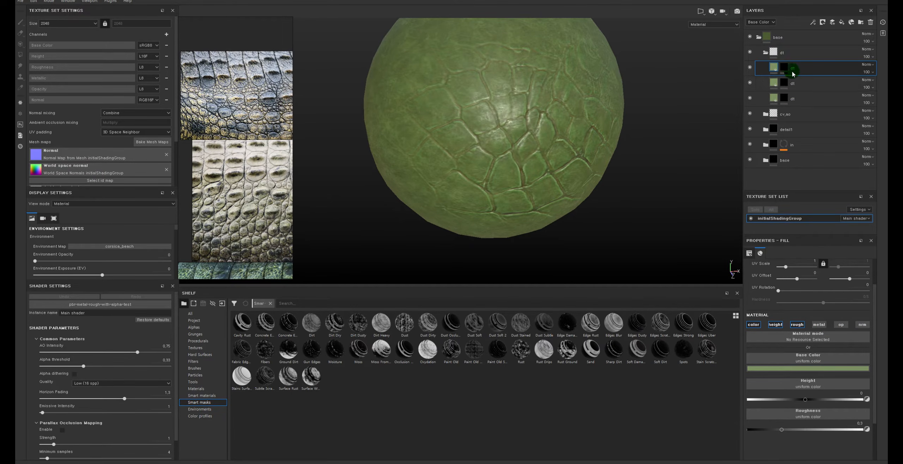
double_click(802, 83)
text(2)
double_click(808, 69)
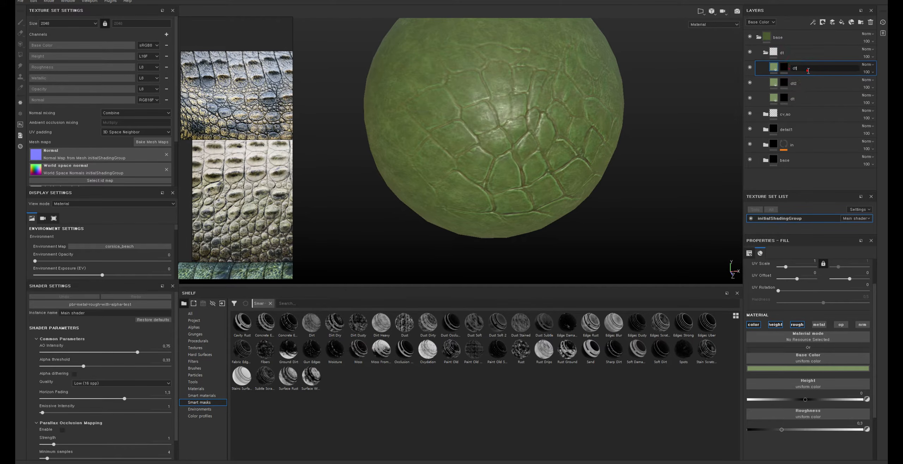
click(757, 73)
click(750, 84)
Step: Set the d1 fill layer's base color to pure saturated red so its mask stands out
click(783, 99)
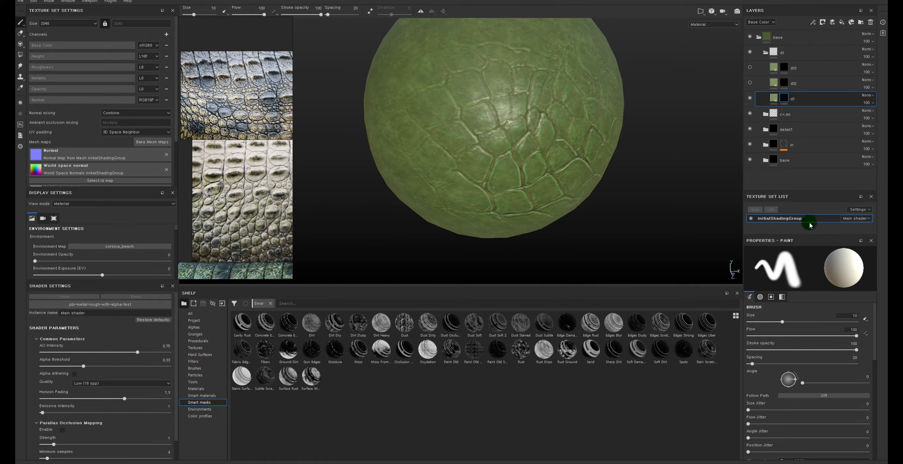
click(773, 98)
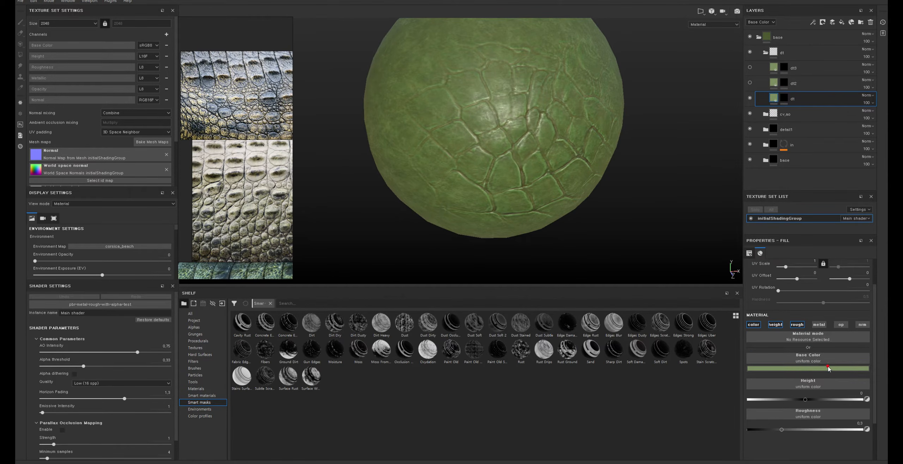
click(828, 368)
drag(853, 390, 864, 347)
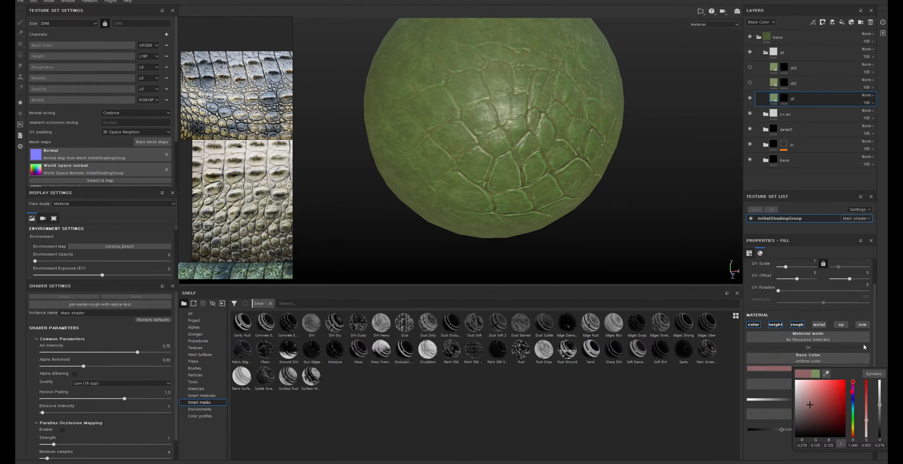
click(812, 122)
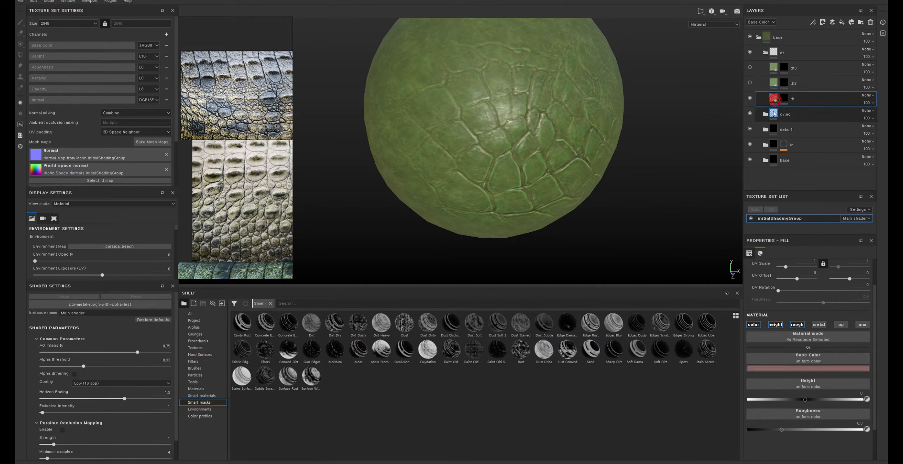
click(814, 368)
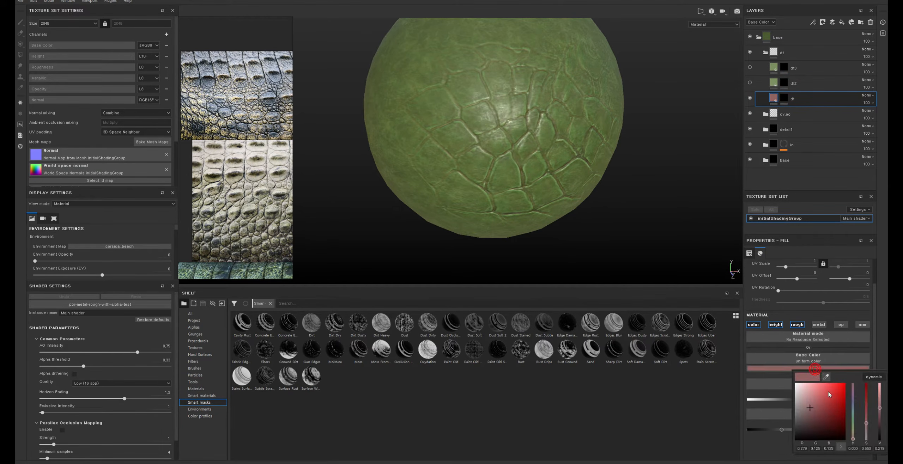
click(170, 367)
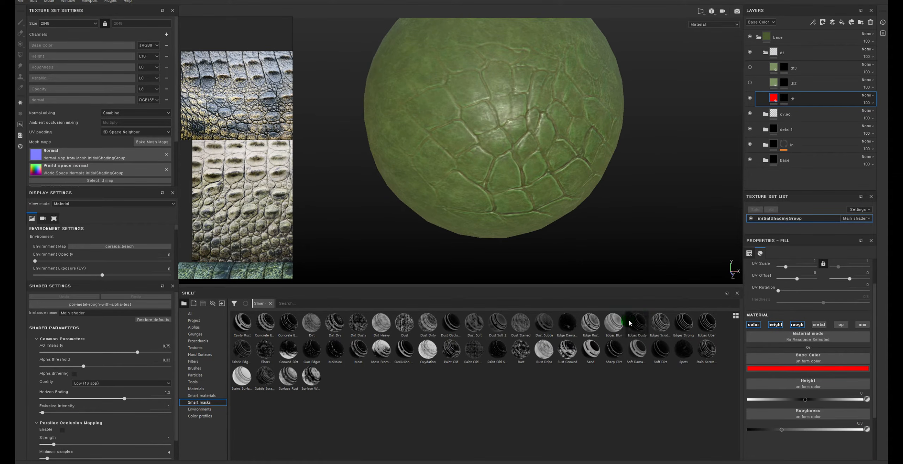
Step: Try the Sand smart mask on the red d1 layer, inspect the sphere from several angles, and undo it
drag(580, 354, 806, 99)
alt+drag(466, 130, 589, 113)
alt+right_drag(561, 117, 707, 298)
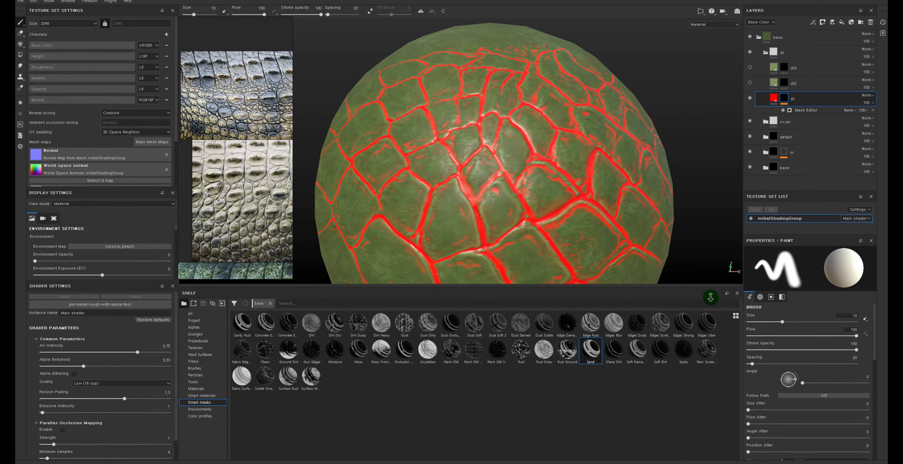
alt+middle_drag(648, 189, 651, 131)
alt+right_drag(619, 161, 449, 139)
alt+drag(599, 118, 649, 199)
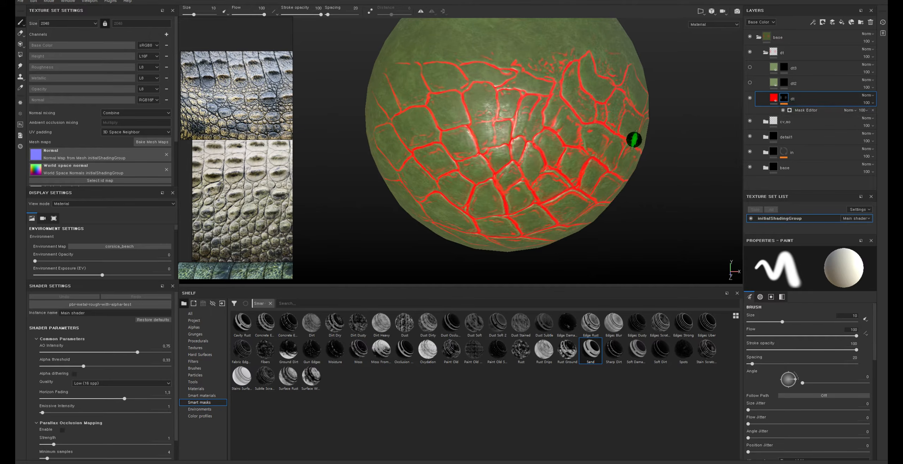
key(f)
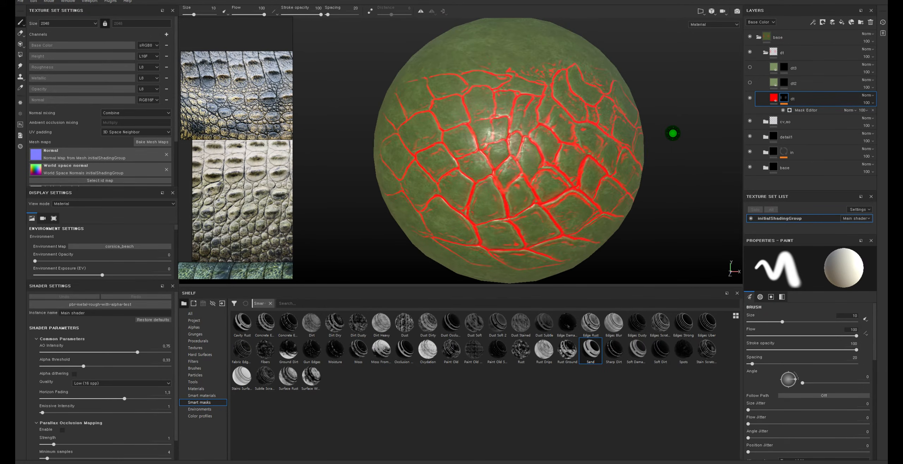
key(ctrl+z)
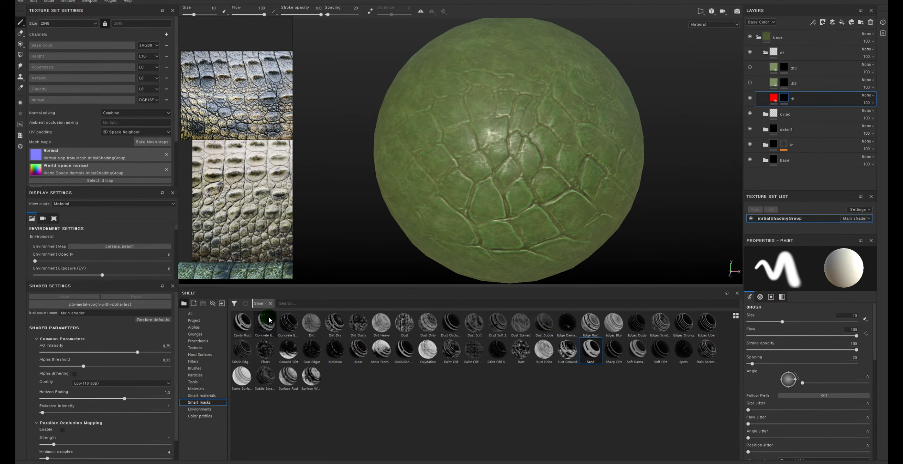
Step: Apply the first Concrete smart mask, with its Grunge Concrete effect, to the d1 layer and inspect the red pattern around the sphere
drag(270, 320, 794, 99)
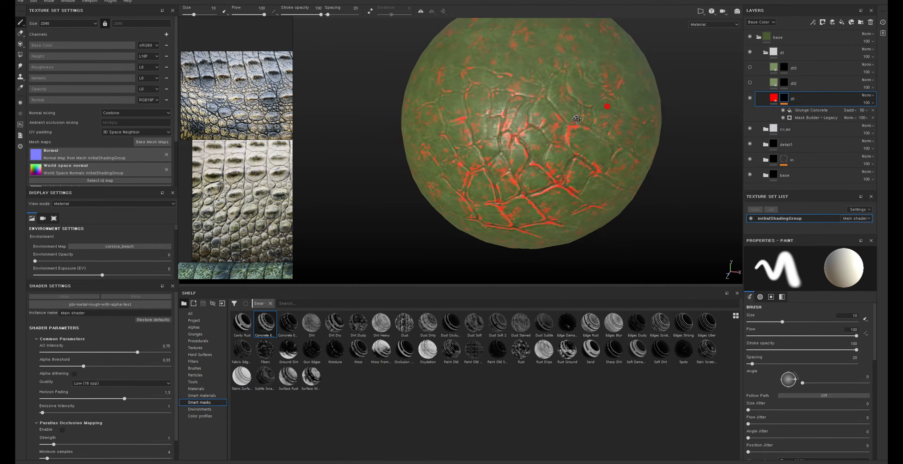
alt+drag(576, 119, 735, 93)
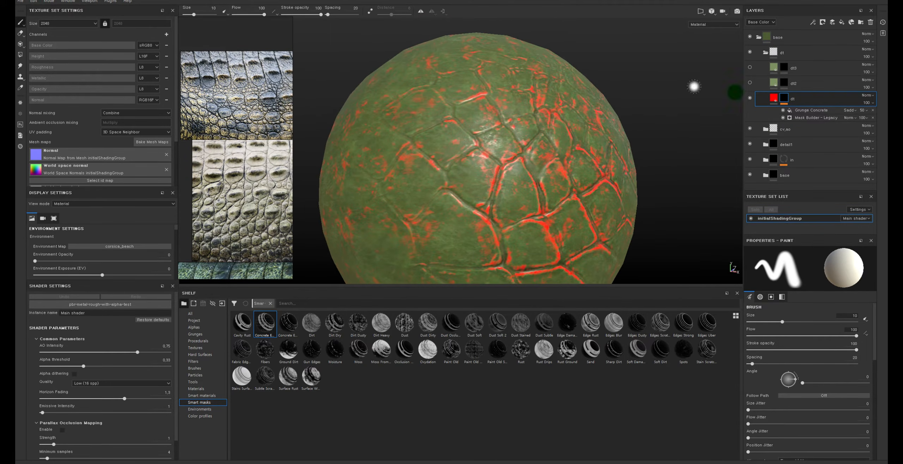
alt+drag(665, 104, 627, 120)
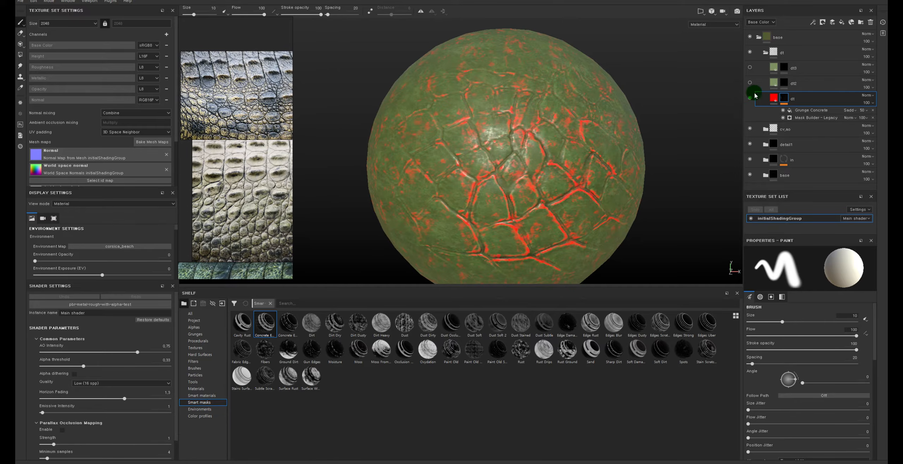
Step: Hide the d1 layer, show d12, and set d12's base color to bright saturated blue
click(749, 83)
click(774, 83)
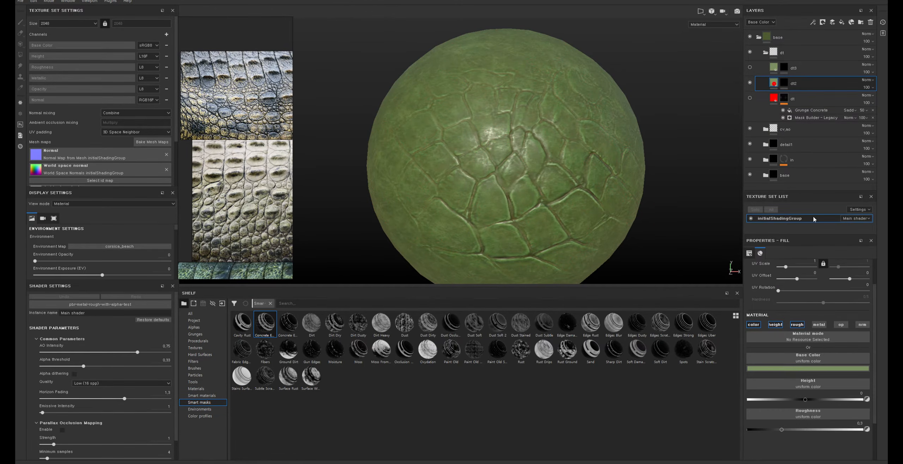
click(819, 369)
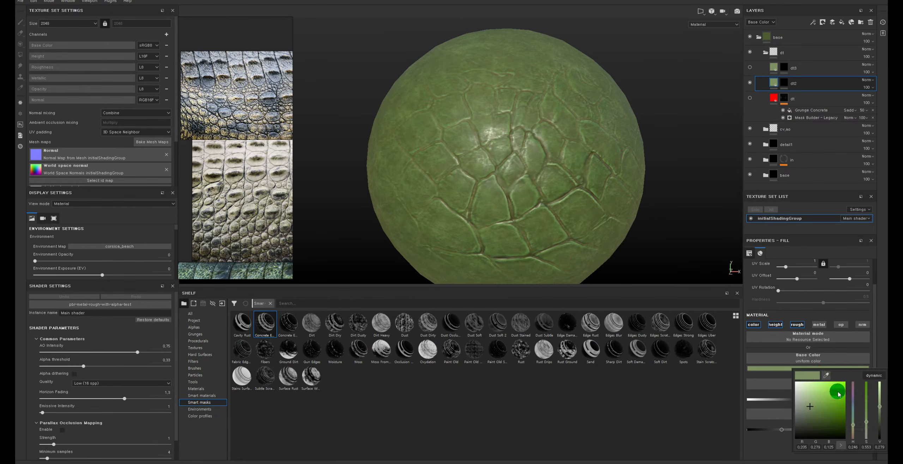
click(837, 393)
click(869, 377)
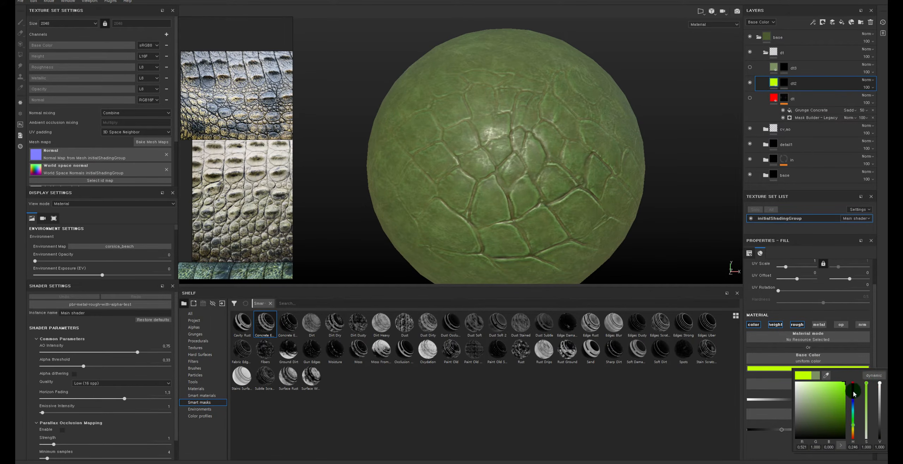
click(853, 392)
click(875, 377)
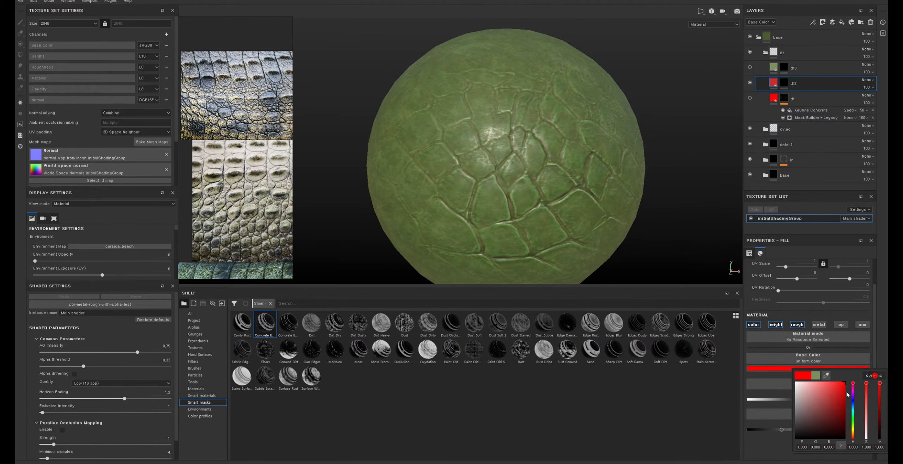
click(775, 89)
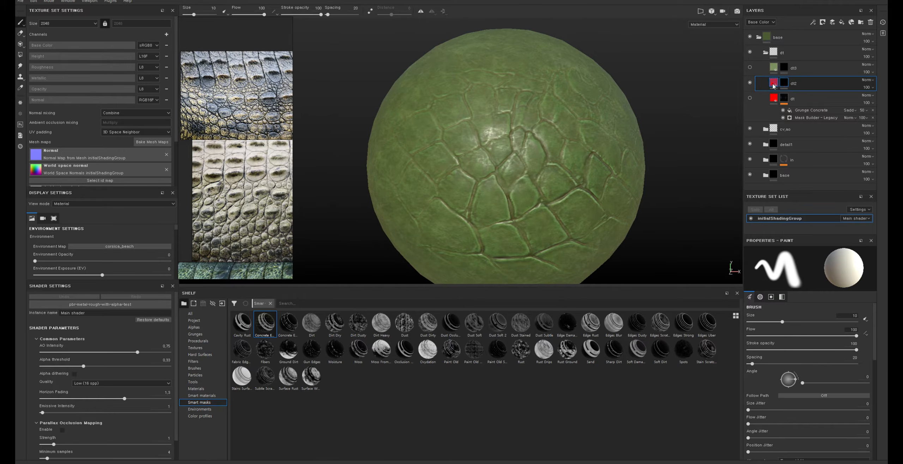
click(842, 369)
click(852, 402)
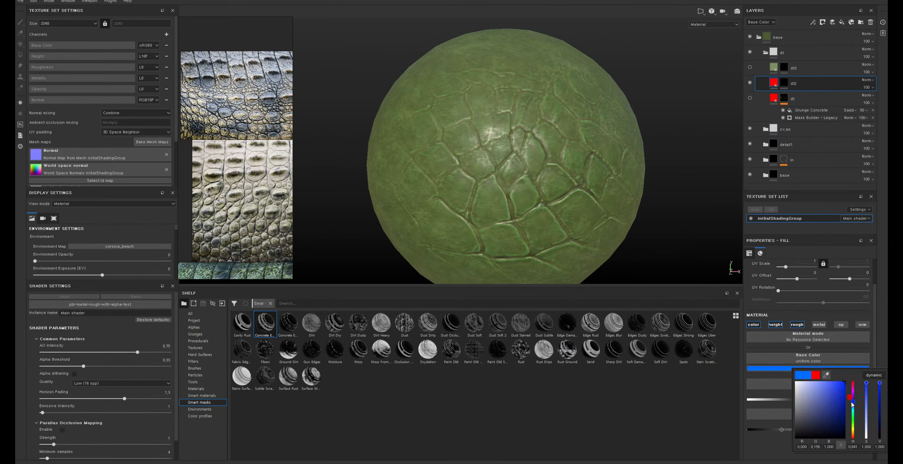
click(360, 410)
Step: Try the Dirt, Stains Surface and Surface Rust smart masks in turn on the d12 layer, undoing each one
mouse_move(312, 323)
mouse_down()
mouse_move(711, 145)
mouse_move(803, 84)
mouse_up()
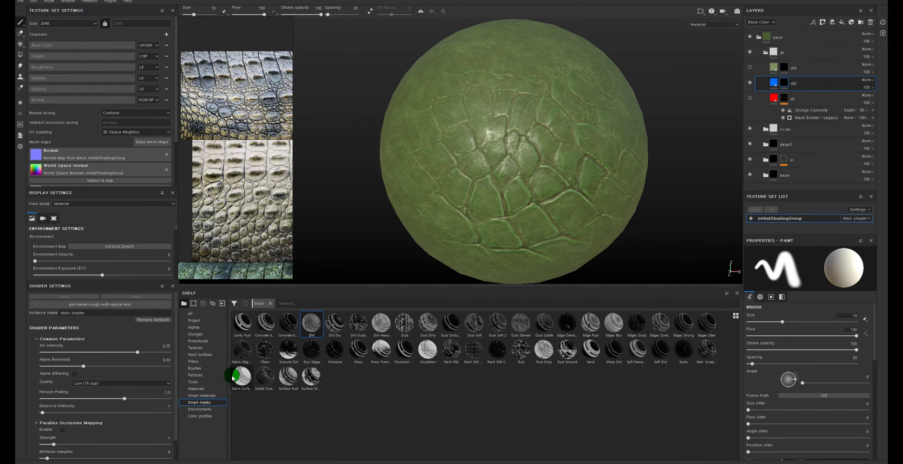
drag(242, 376, 808, 83)
key(ctrl+z)
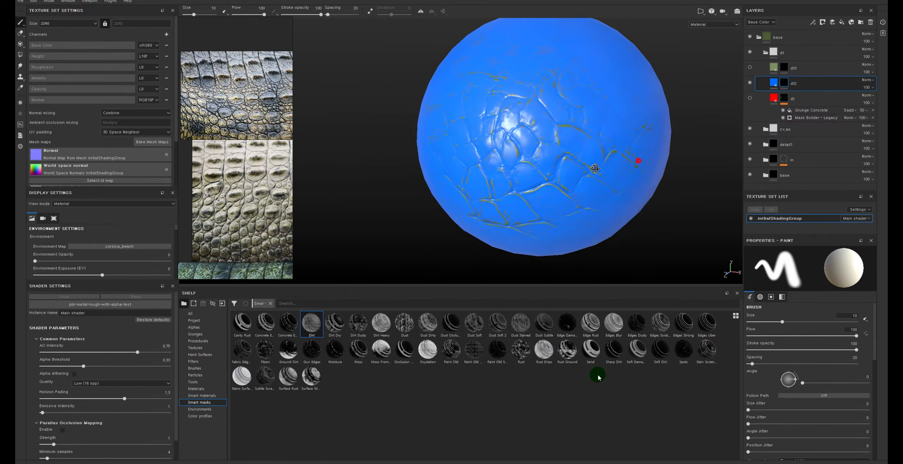
drag(288, 376, 802, 90)
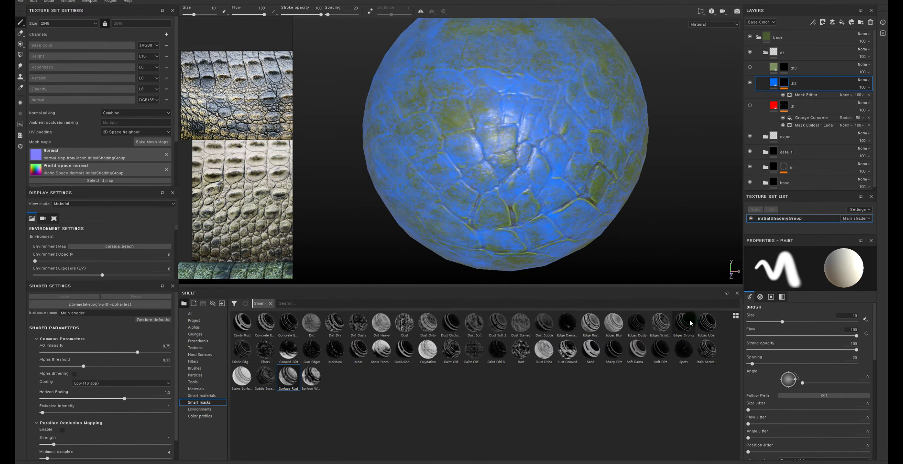
key(ctrl+z)
Step: Apply the Edges Scratched smart mask to the blue d12 layer and inspect its coverage on the sphere
drag(660, 323, 804, 85)
alt+drag(512, 148, 670, 92)
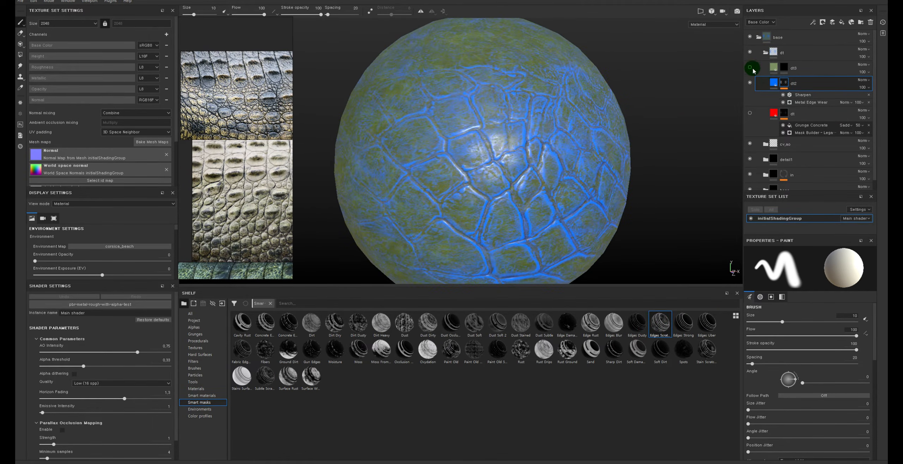
Step: Show the d13 layer, hide d12, and set d13's base color to bright saturated yellow
click(775, 67)
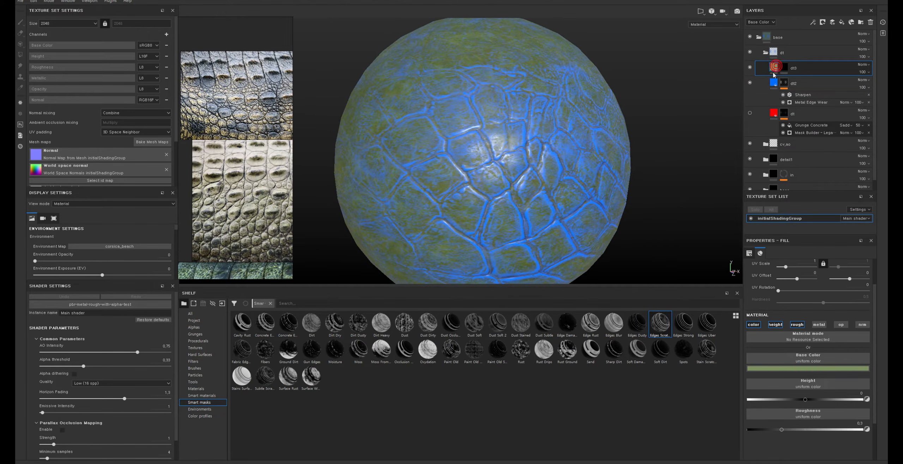
click(750, 82)
click(824, 368)
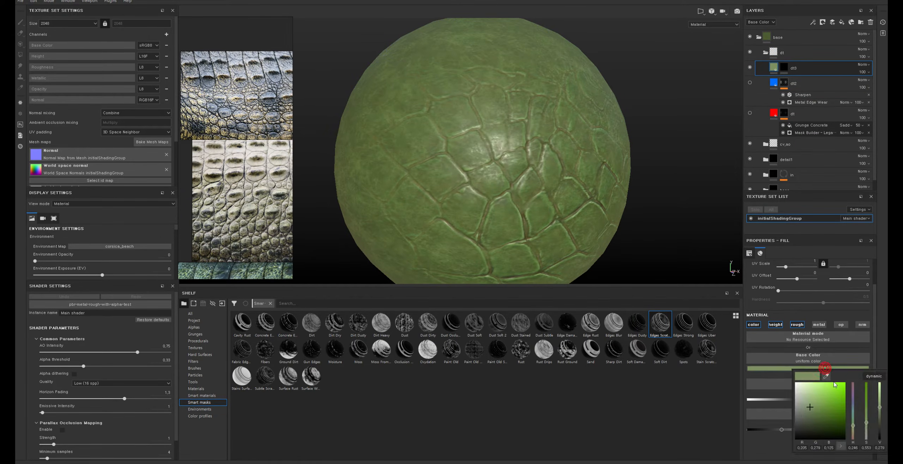
click(875, 376)
click(851, 430)
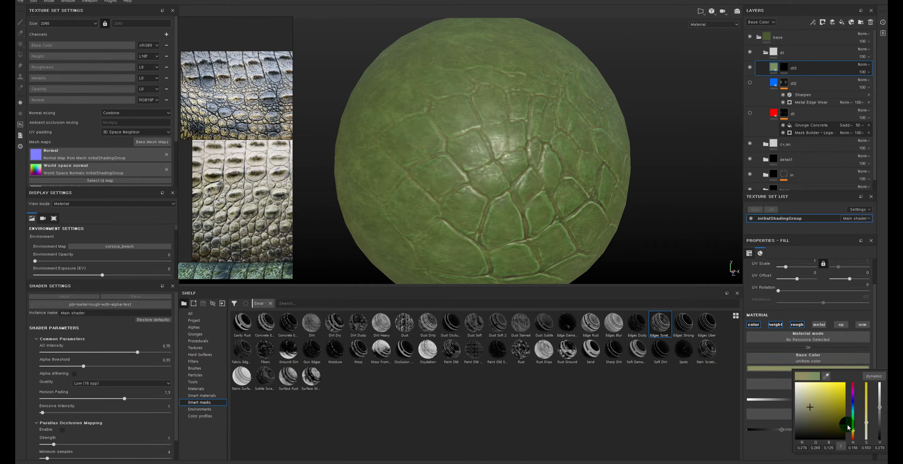
click(844, 383)
click(784, 67)
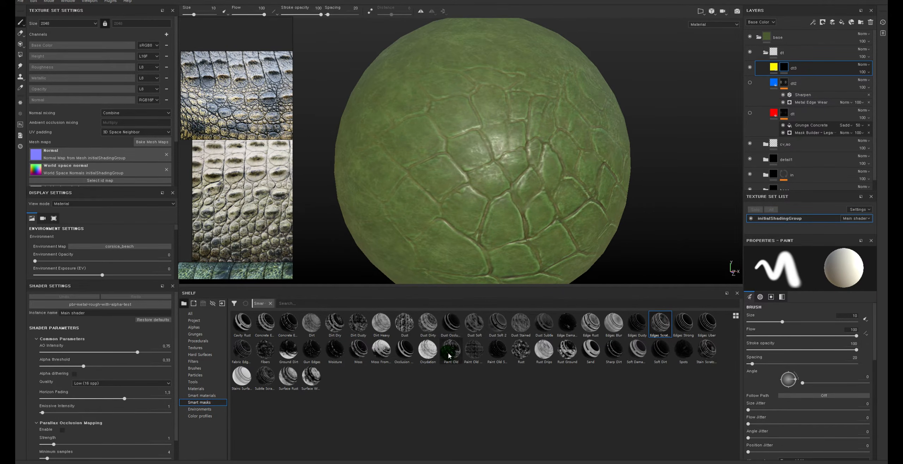
Step: Try the Paint Old and Moss smart masks in turn on the d13 layer, undoing each one
mouse_move(449, 356)
mouse_down()
mouse_move(769, 97)
mouse_move(776, 68)
mouse_up()
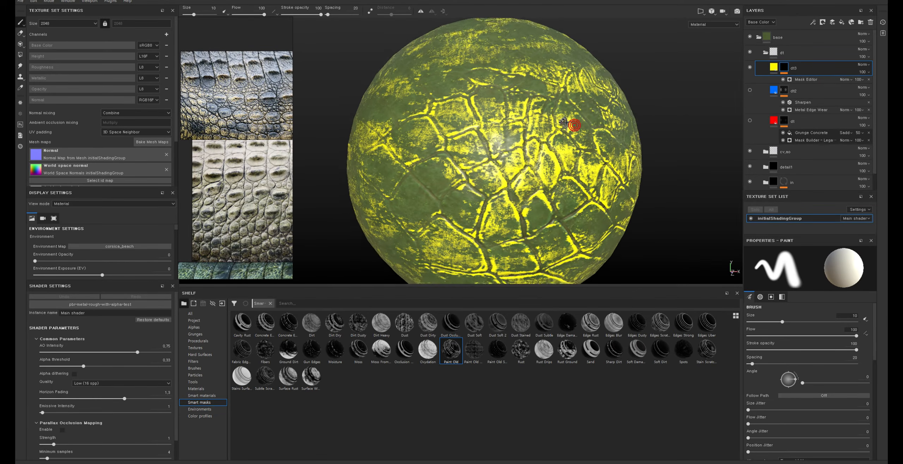
key(ctrl+z)
mouse_move(354, 352)
mouse_down()
mouse_move(780, 155)
mouse_move(778, 69)
mouse_up()
mouse_move(638, 137)
alt+mouse_down()
mouse_move(508, 154)
mouse_move(665, 234)
mouse_move(508, 194)
mouse_move(604, 191)
alt+mouse_up()
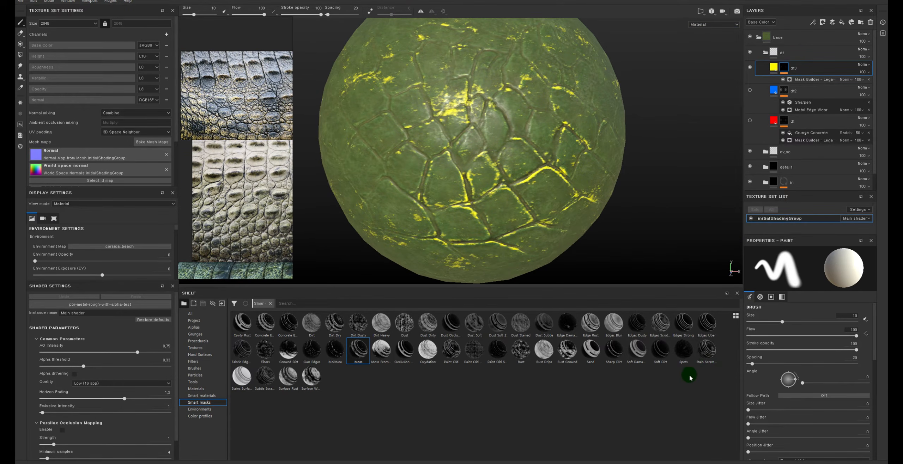
key(ctrl+z)
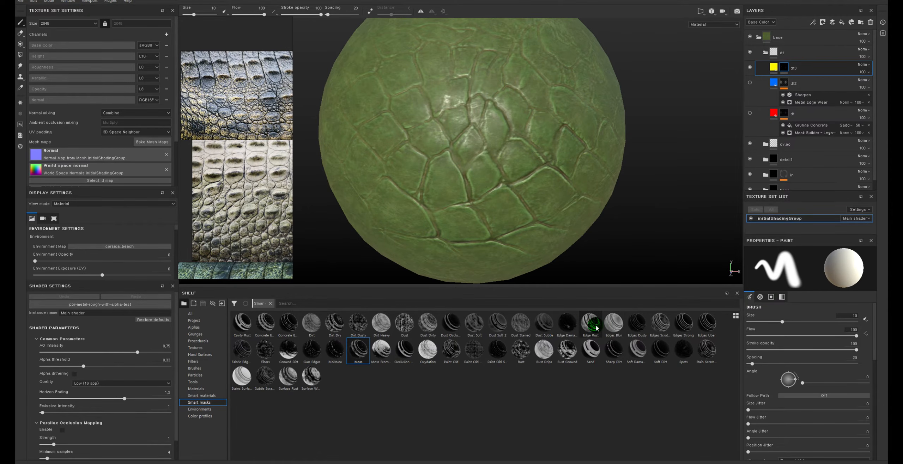
Step: Apply the Edge Rust smart mask to the yellow d13 layer and inspect its coverage around the sphere
drag(591, 323, 799, 69)
alt+drag(578, 97, 531, 135)
alt+middle_drag(531, 135, 543, 157)
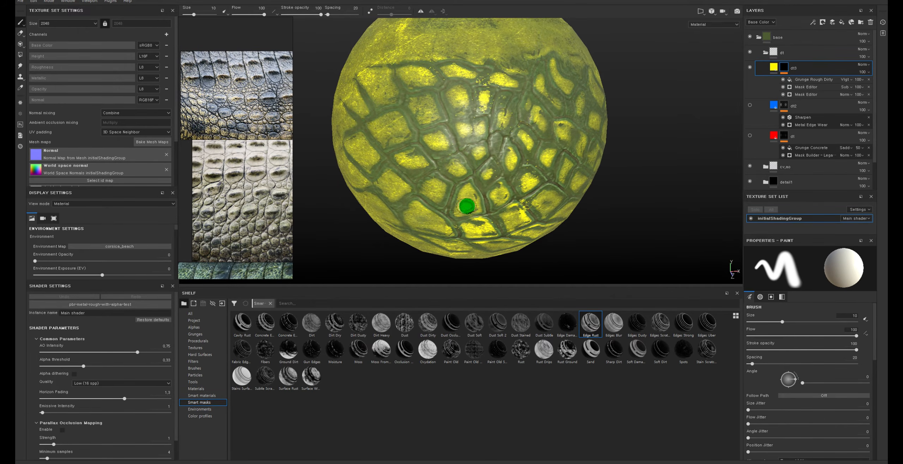
alt+drag(463, 233, 599, 148)
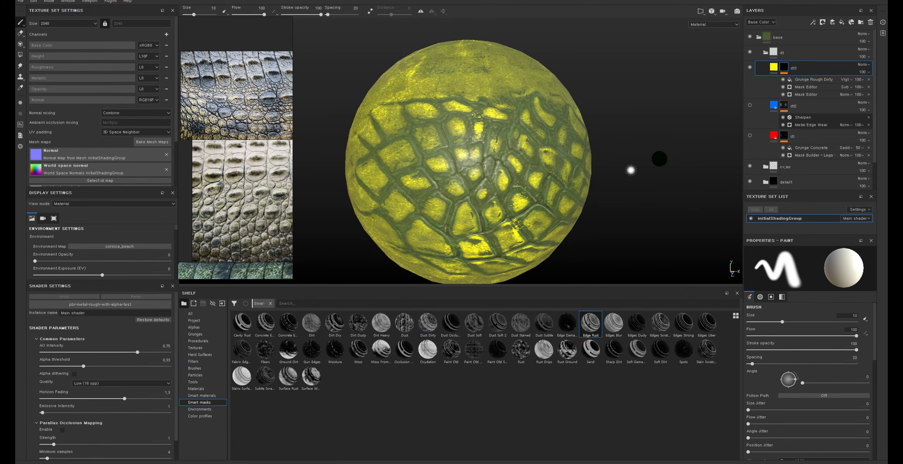
Step: Hide the yellow d13 layer, show the red d1 layer, and compare its pattern with the reference photos
click(772, 69)
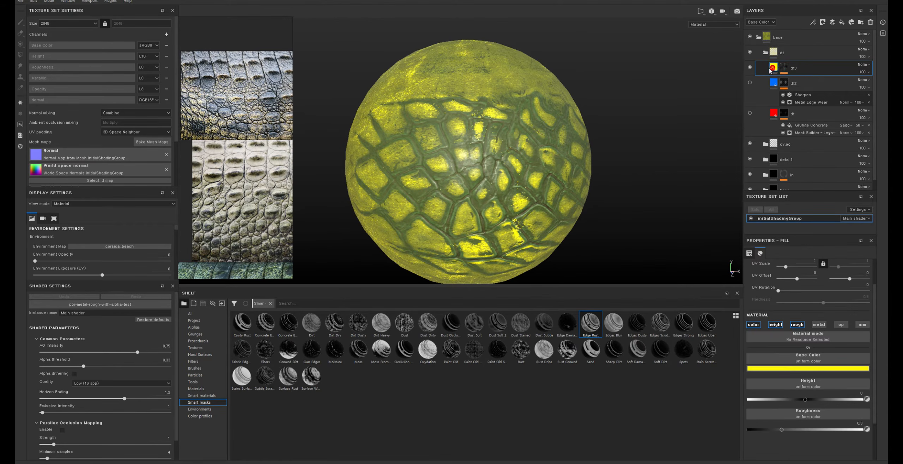
click(748, 69)
alt+middle_drag(593, 133, 620, 96)
alt+right_drag(621, 96, 597, 77)
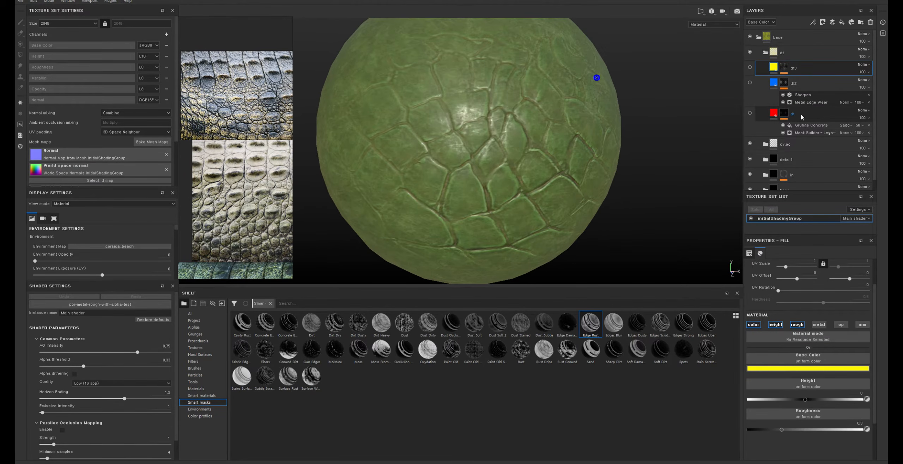
click(750, 113)
alt+drag(557, 182, 565, 138)
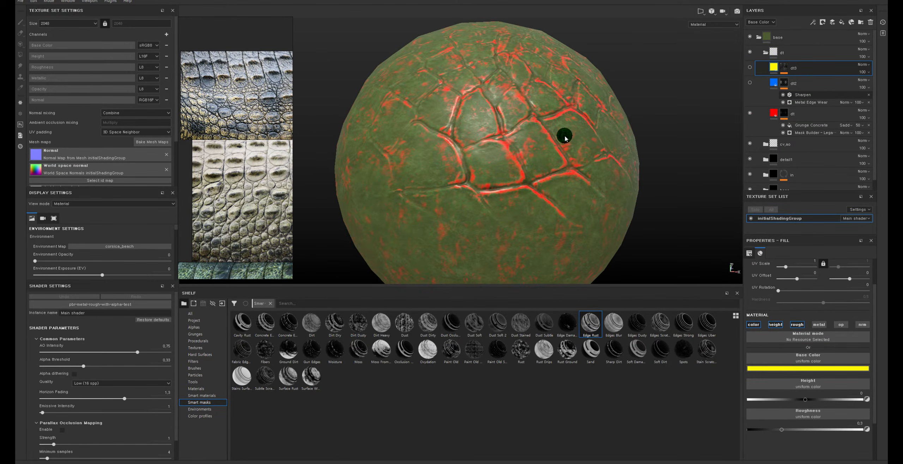
scroll(269, 159, down, 5)
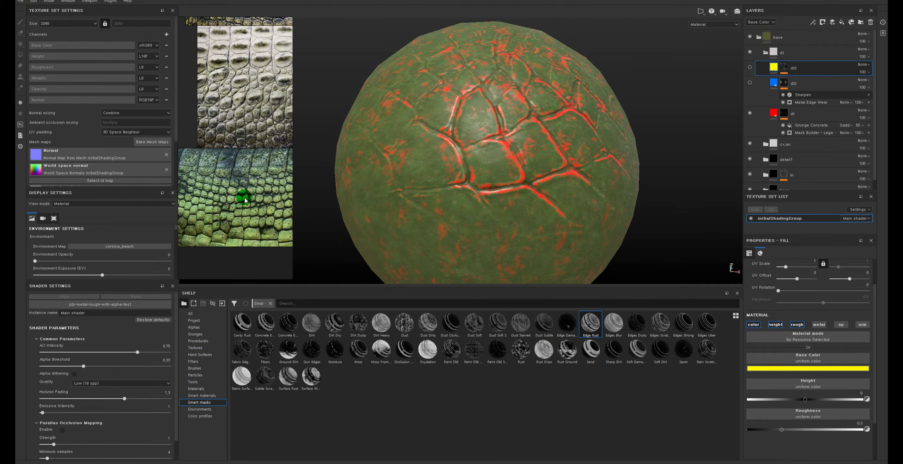
alt+drag(469, 112, 508, 155)
alt+middle_drag(512, 146, 508, 170)
alt+right_drag(518, 159, 562, 179)
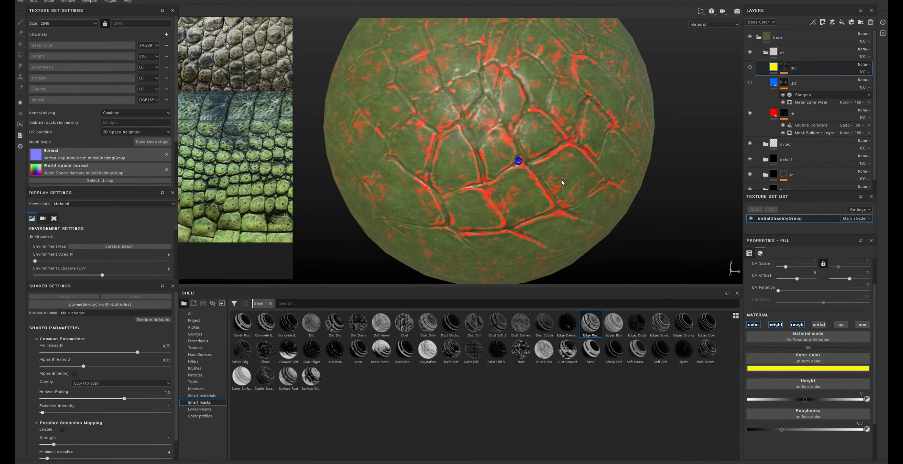
alt+drag(563, 179, 543, 173)
Step: Replace the d1 layer's red base color with a muted green sampled from the crocodile reference photo
click(778, 116)
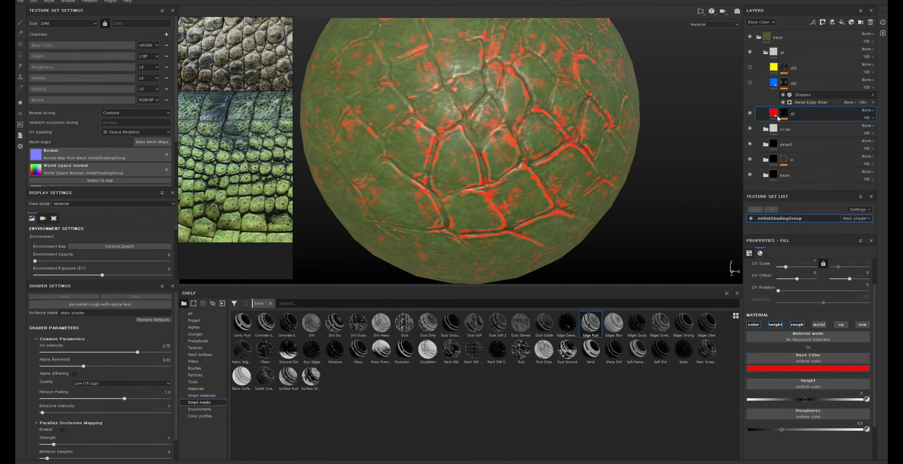
click(817, 371)
click(827, 378)
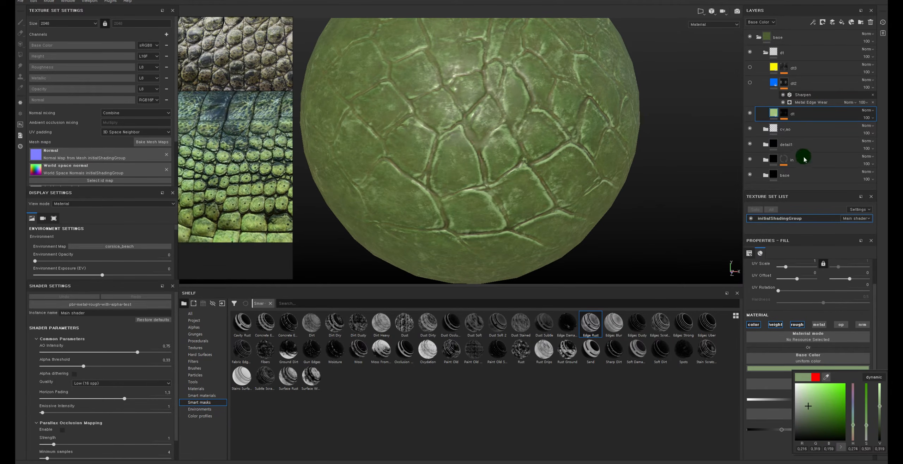
click(778, 118)
right_click(775, 115)
click(803, 388)
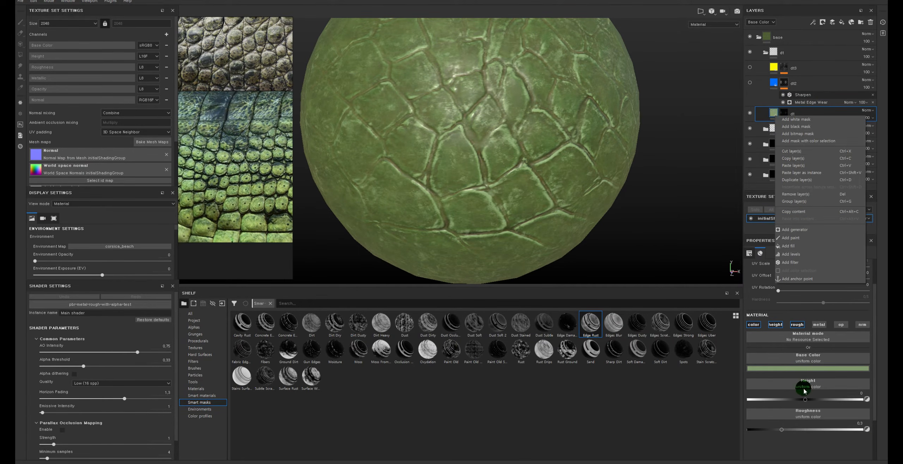
Step: Shift the d1 layer's base color hue to yellow and increase its saturation for a dark mustard tone
click(812, 369)
click(873, 376)
drag(853, 424, 853, 431)
drag(831, 407, 836, 406)
Step: Add an HSL Perceptive filter to the d1 layer, set its saturation to 0.17, and check the effect on the sphere
right_click(773, 112)
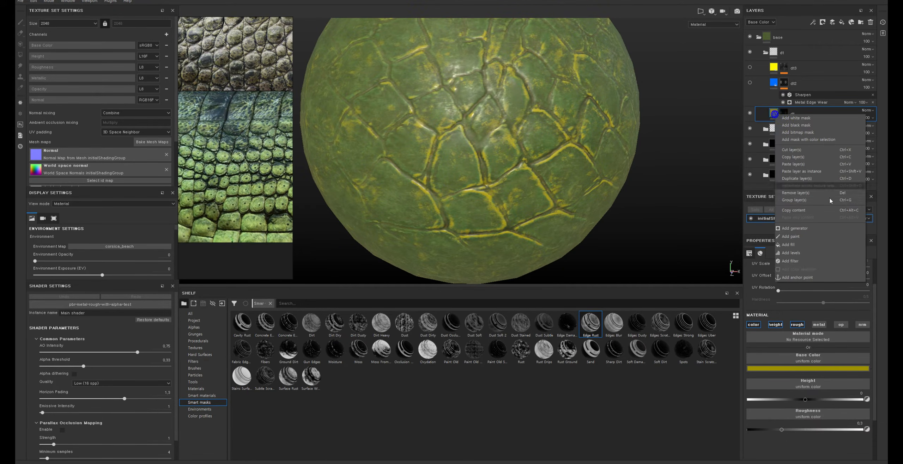
click(800, 257)
click(837, 277)
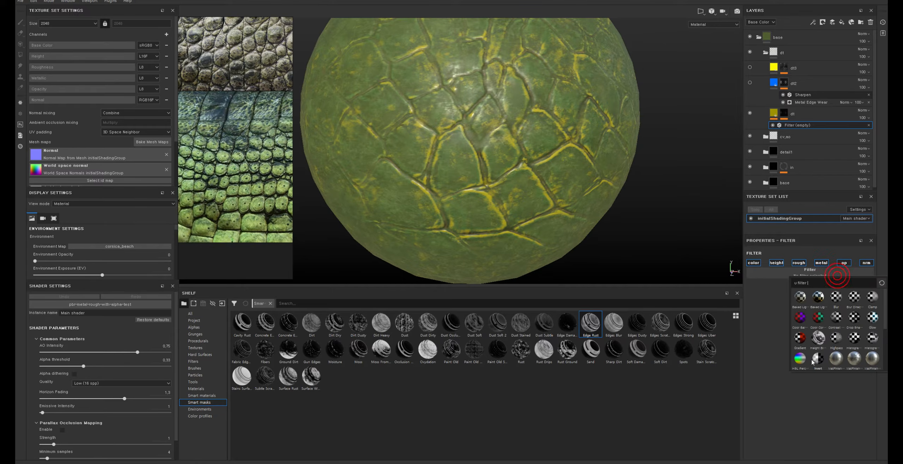
click(800, 355)
scroll(594, 218, down, 2)
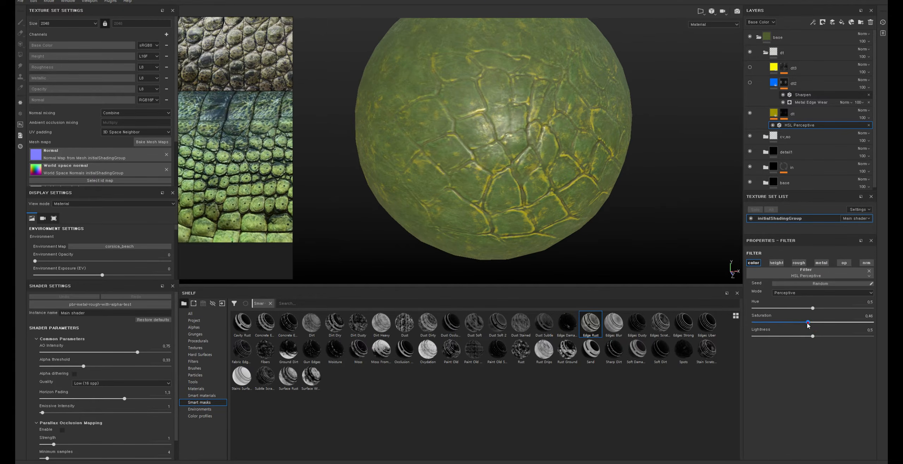
drag(775, 324, 773, 324)
alt+drag(493, 169, 475, 136)
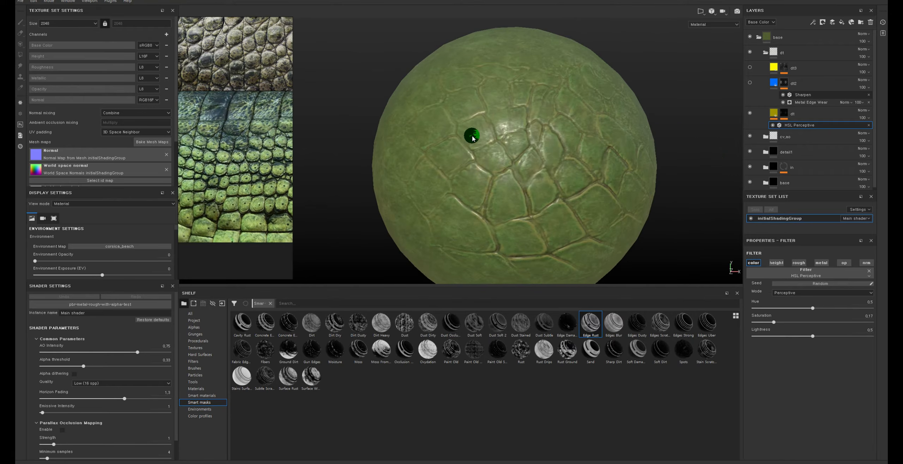
alt+drag(573, 218, 541, 174)
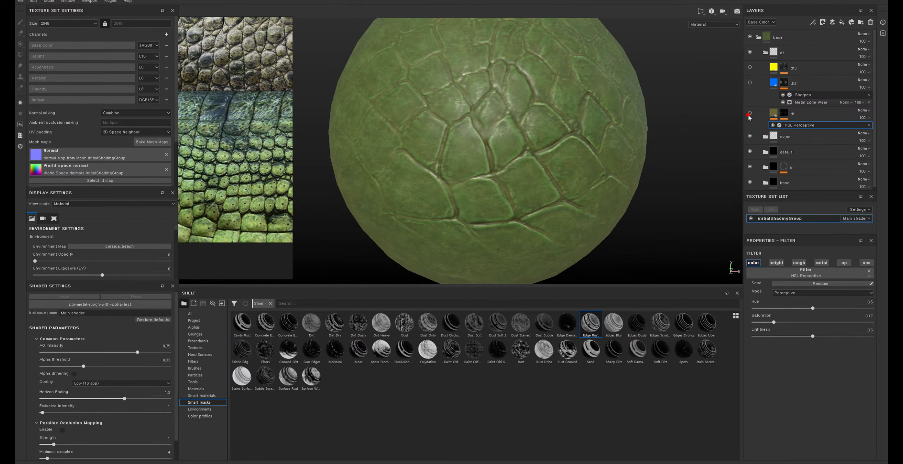
mouse_move(567, 126)
alt+mouse_down()
mouse_move(627, 137)
mouse_move(572, 145)
mouse_move(631, 91)
mouse_move(604, 104)
mouse_move(602, 125)
mouse_move(580, 127)
mouse_move(565, 141)
alt+mouse_up()
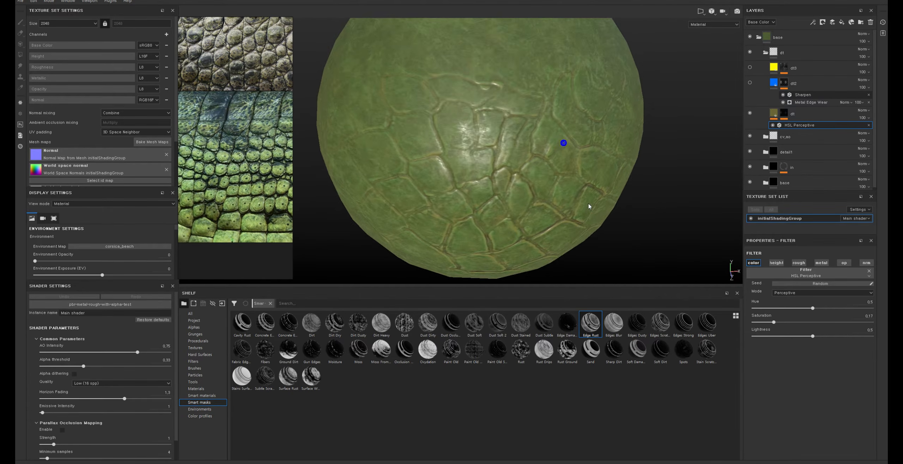
alt+right_drag(564, 141, 593, 212)
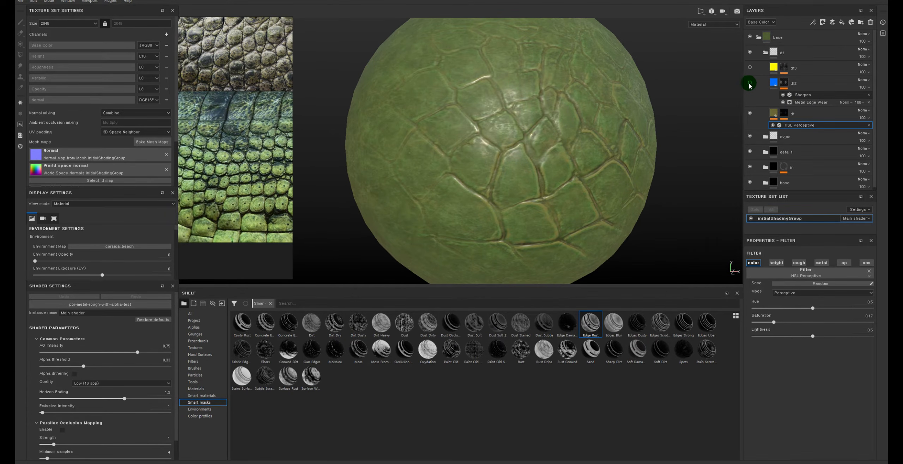
Step: Show the blue d12 layer and examine its edge pattern up close on the scales
click(750, 83)
scroll(603, 99, up, 5)
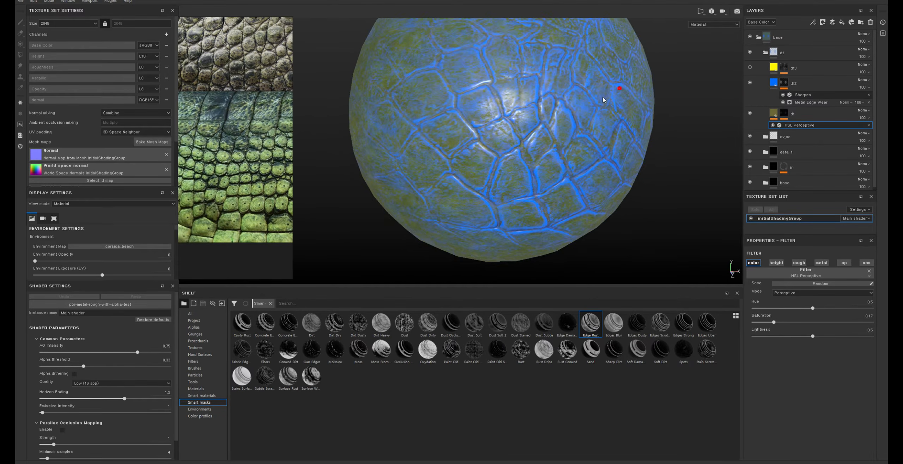
mouse_move(600, 149)
alt+mouse_down()
mouse_move(672, 165)
mouse_move(591, 151)
alt+mouse_up()
alt+middle_drag(590, 152, 681, 196)
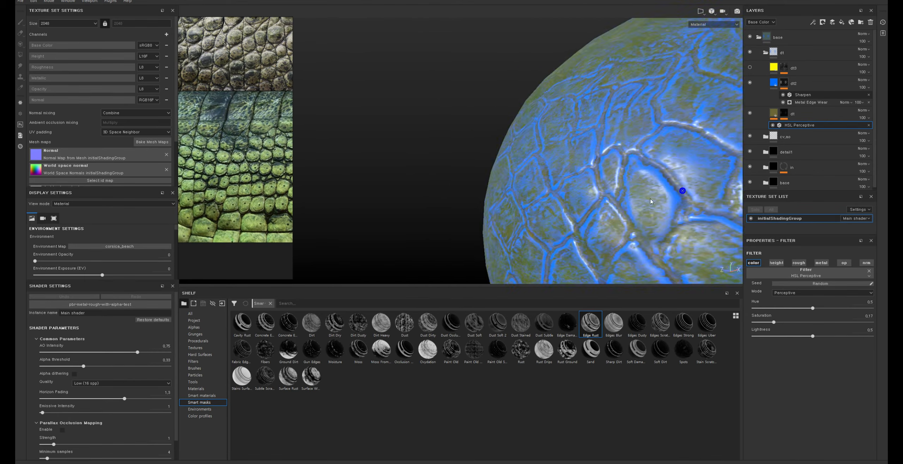
alt+right_drag(681, 195, 702, 212)
alt+drag(672, 201, 676, 153)
Step: Set the d12 layer's roughness to about 0.73 and disable its height channel
click(812, 83)
alt+right_drag(658, 131, 666, 148)
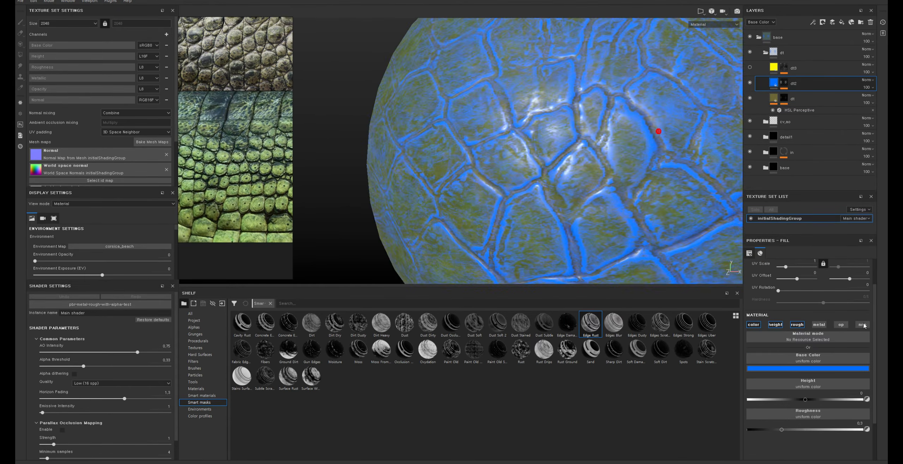
drag(797, 429, 819, 430)
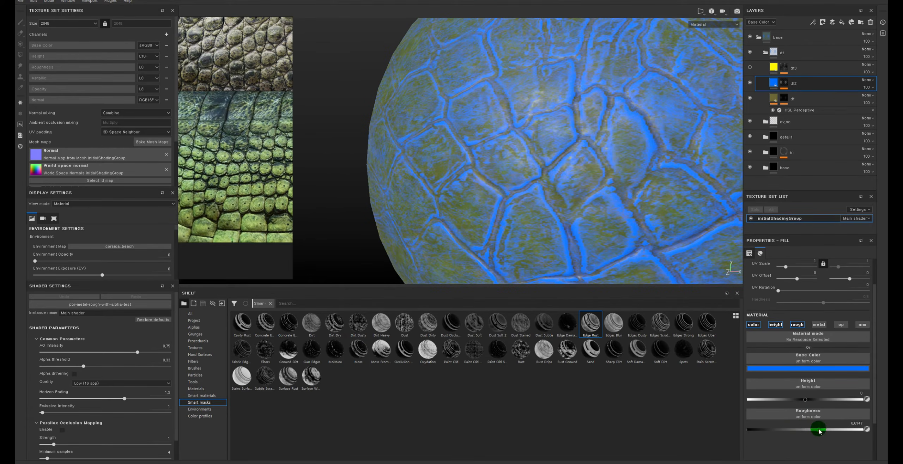
click(821, 368)
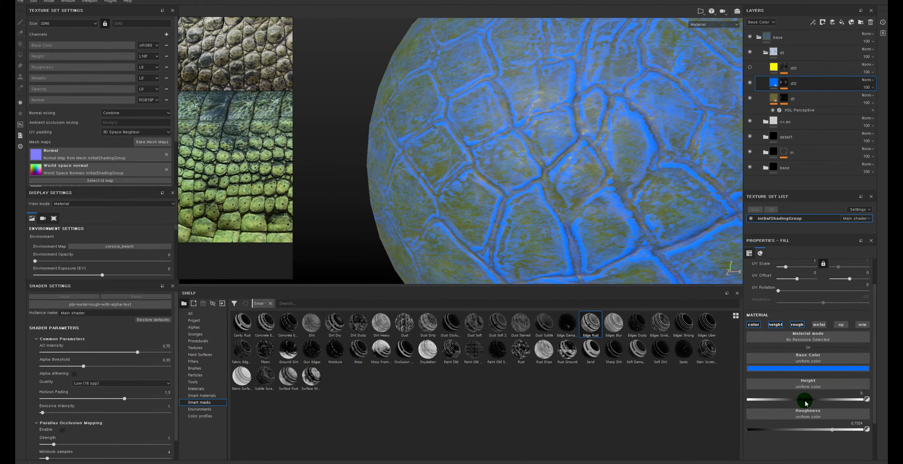
click(781, 326)
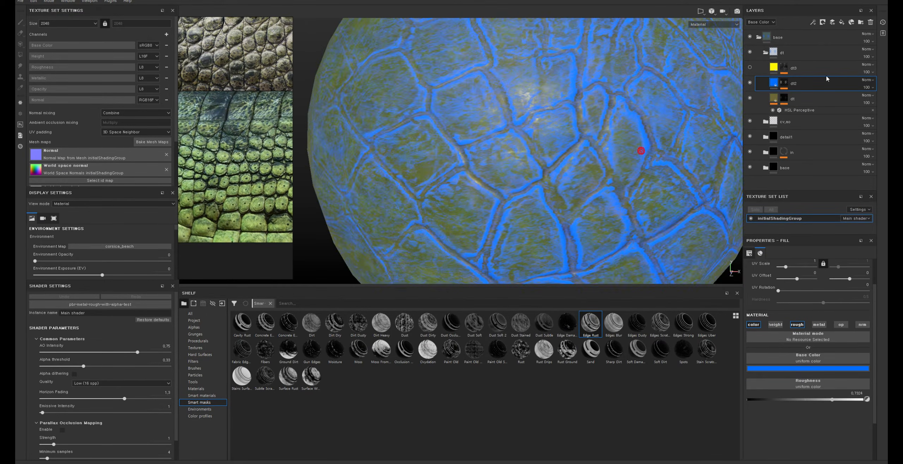
Step: Replace the d12 layer's blue base color with a light green sampled from the reference photo
click(795, 368)
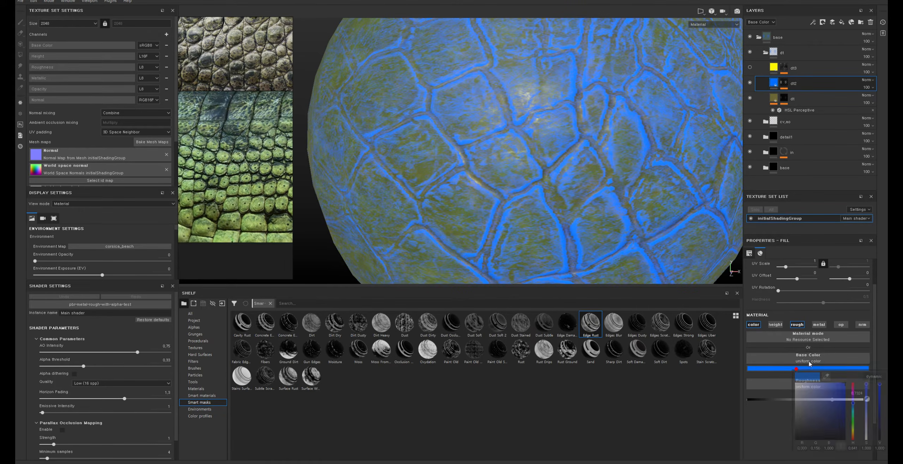
drag(826, 377, 223, 155)
click(551, 178)
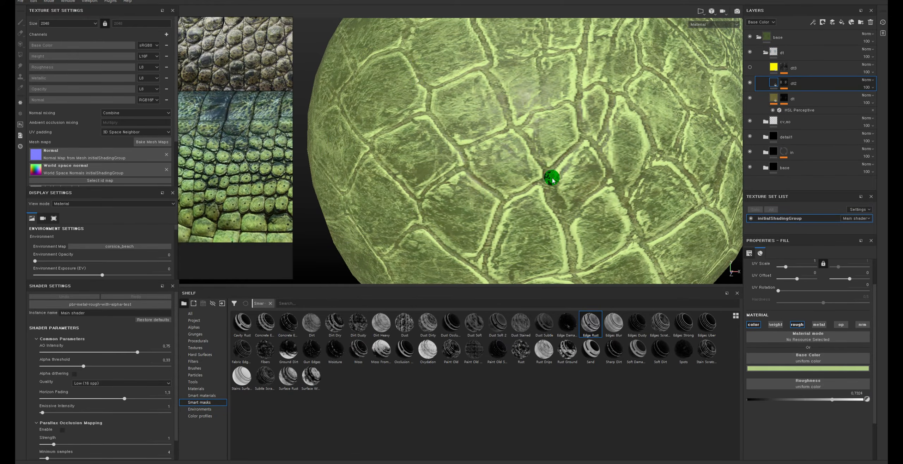
alt+right_drag(551, 177, 597, 181)
Step: Add an HSL Perceptive filter to the d12 layer and reduce its lightness to 0.29
right_click(771, 83)
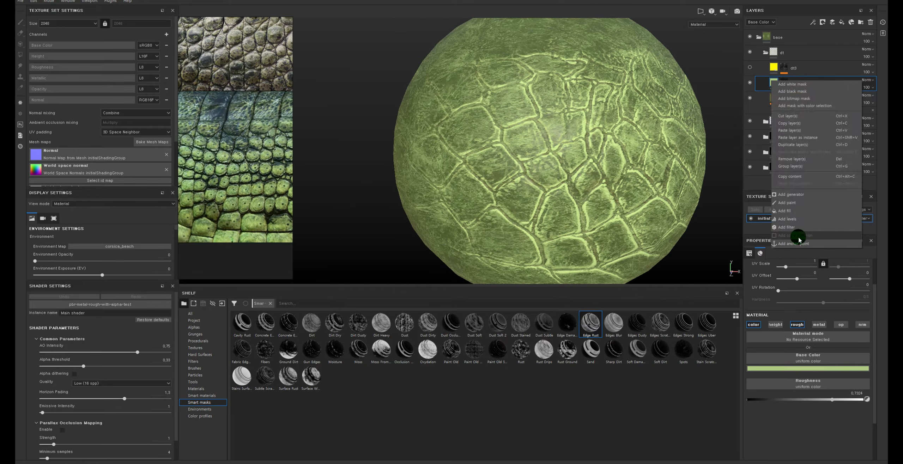
click(811, 252)
click(811, 274)
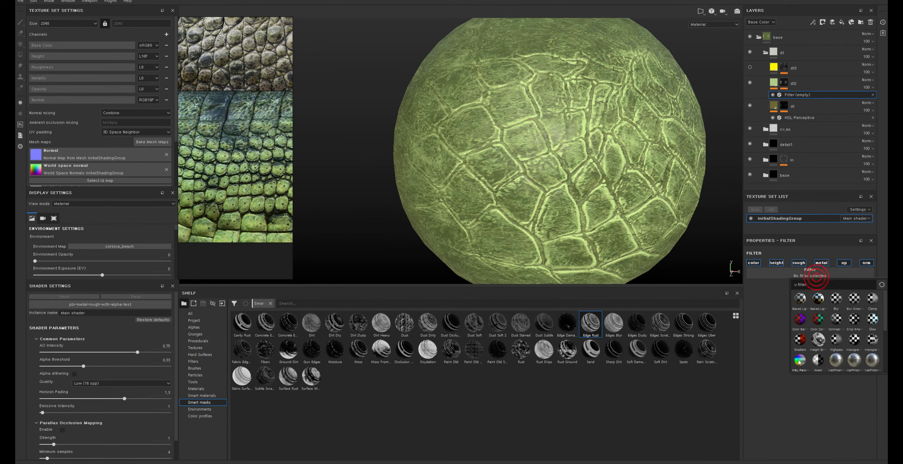
click(798, 359)
drag(812, 337, 787, 337)
alt+right_drag(551, 116, 653, 153)
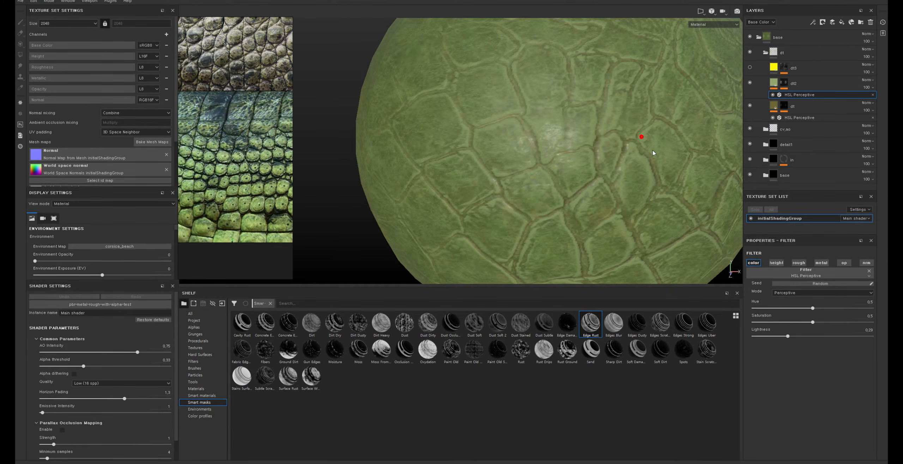
Step: Hide and show the d12 layer repeatedly to compare its effect on the scales up close
click(749, 83)
click(776, 83)
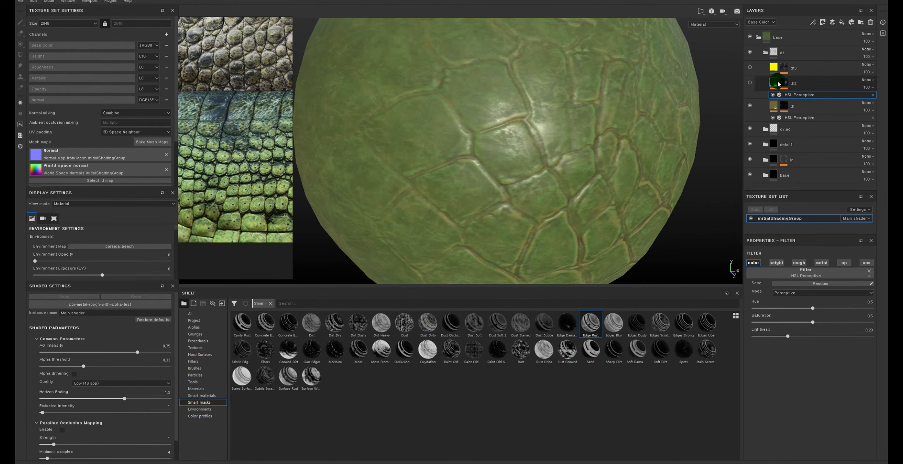
click(750, 83)
alt+drag(510, 92, 474, 104)
alt+right_drag(474, 105, 506, 131)
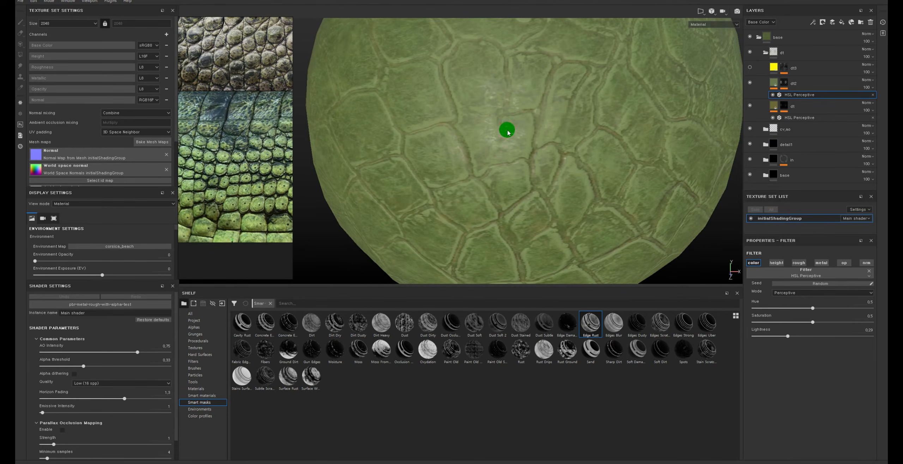
click(776, 95)
click(750, 83)
click(750, 84)
click(750, 84)
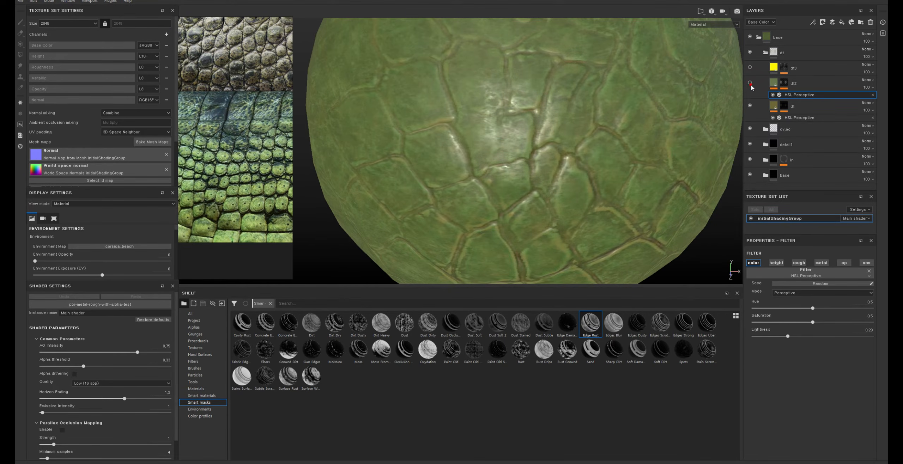
click(750, 84)
click(750, 83)
click(750, 83)
Step: Disable the Sharpen filter in the d12 layer's mask and set the Metal Edge Wear wear level to 0.39
click(778, 84)
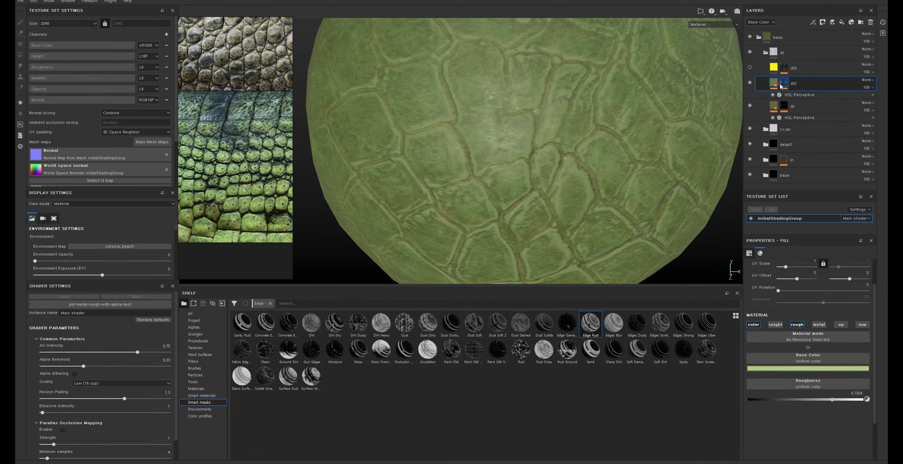
click(783, 84)
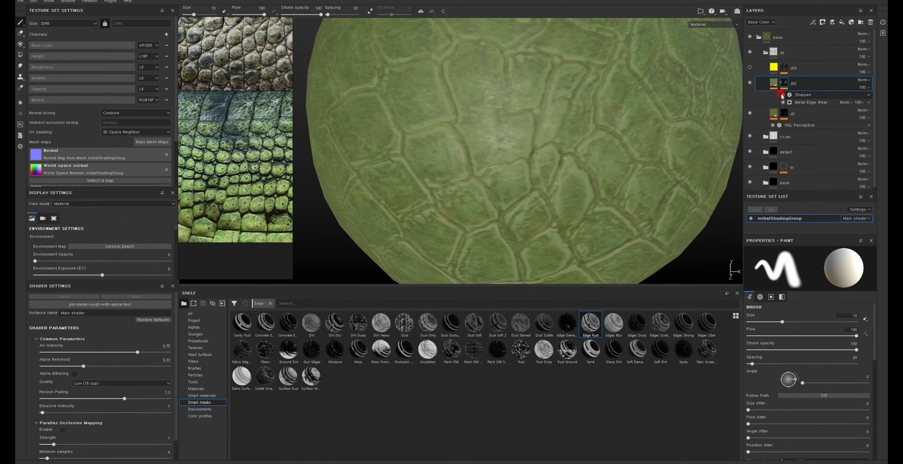
click(796, 103)
alt+drag(700, 125, 627, 178)
alt+right_drag(626, 177, 651, 186)
alt+drag(651, 186, 550, 184)
alt+right_drag(550, 183, 731, 292)
scroll(786, 300, up, 3)
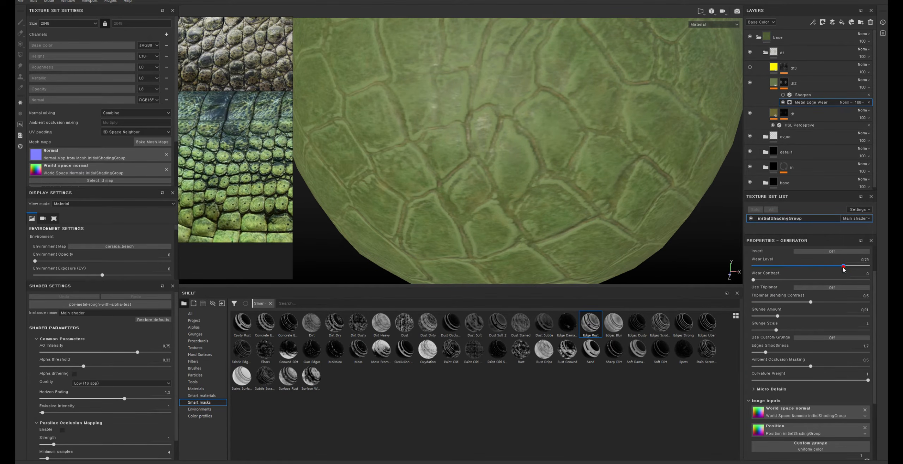
drag(806, 269, 770, 267)
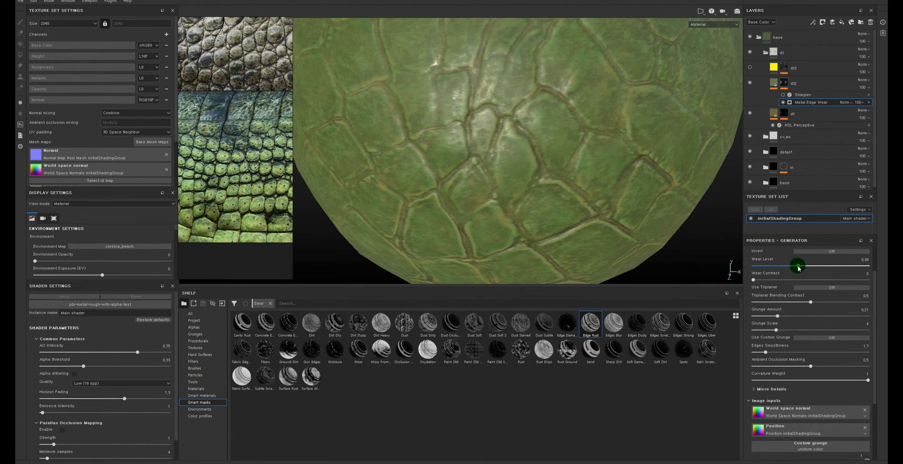
Step: Check the d12 edge wear against the hidden layer and set its Metal Edge Wear wear level to 0.62
alt+right_drag(642, 226, 520, 167)
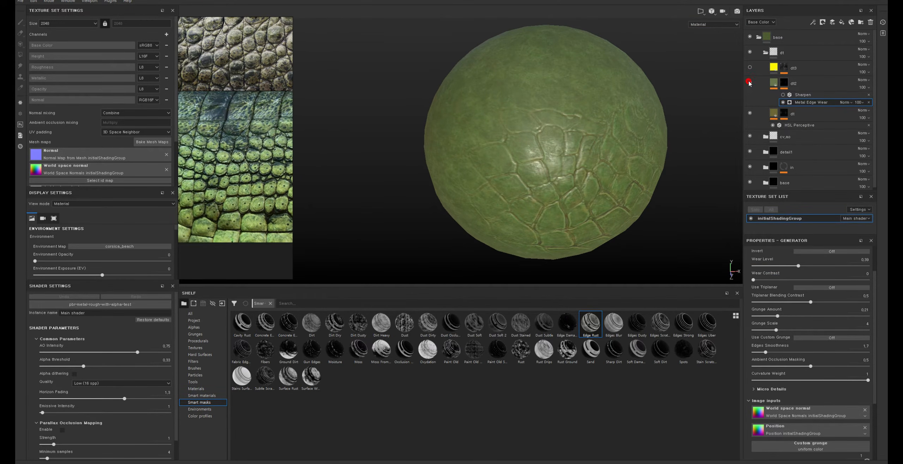
alt+right_drag(595, 68, 587, 200)
alt+drag(587, 226, 586, 188)
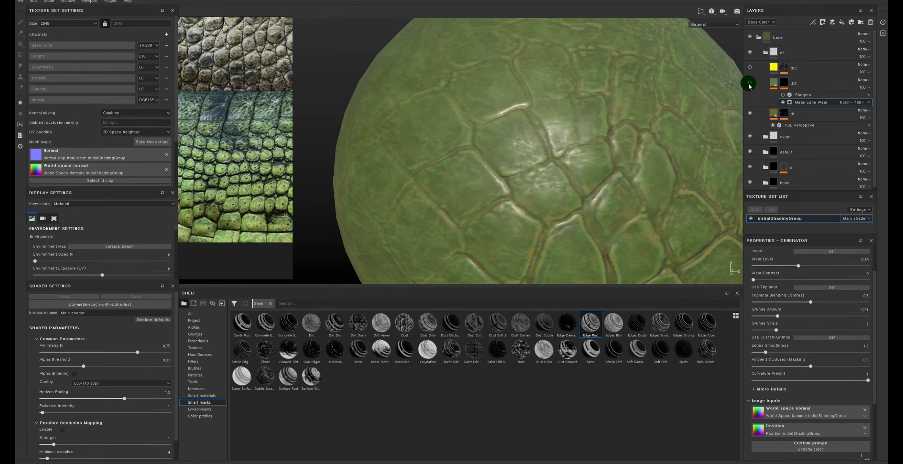
alt+drag(633, 91, 628, 108)
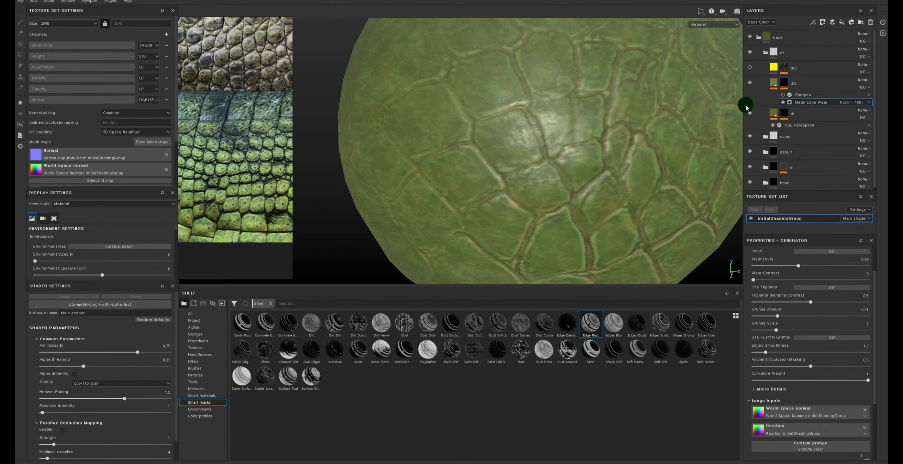
alt+right_drag(655, 143, 646, 171)
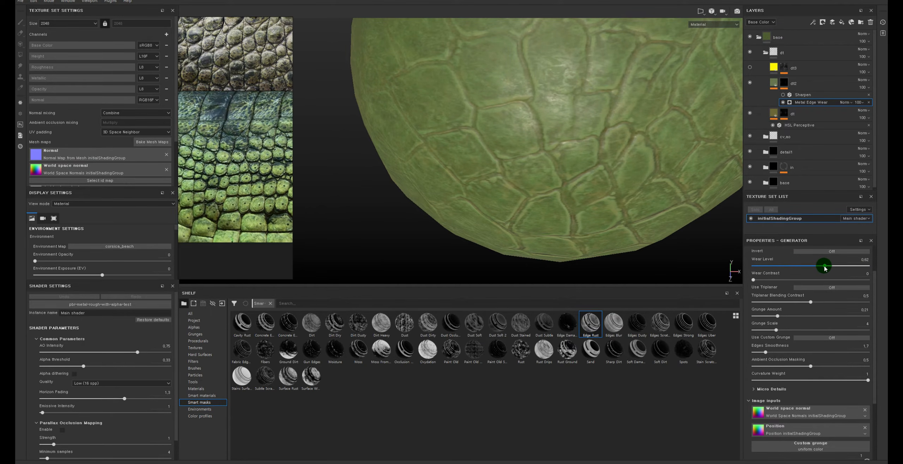
click(749, 83)
click(749, 82)
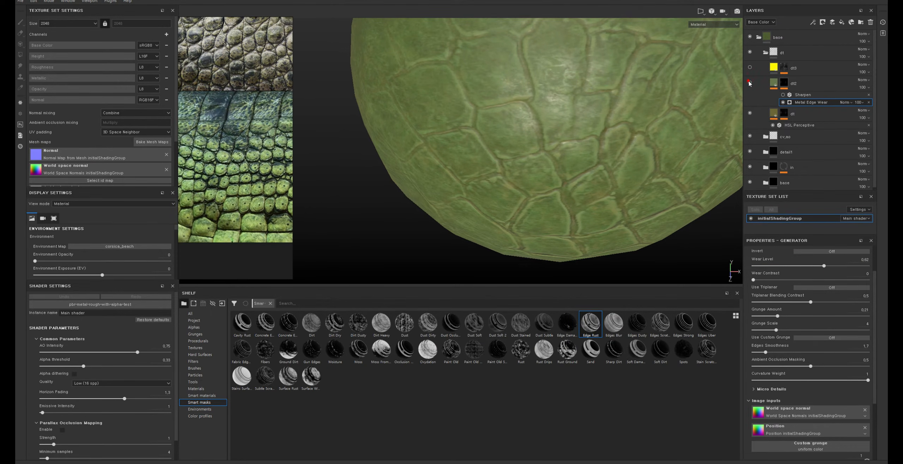
Step: Set the d12 layer's HSL Perceptive filter to hue 0.47 and saturation 0.62, comparing the sphere with the layer hidden
click(773, 84)
click(799, 95)
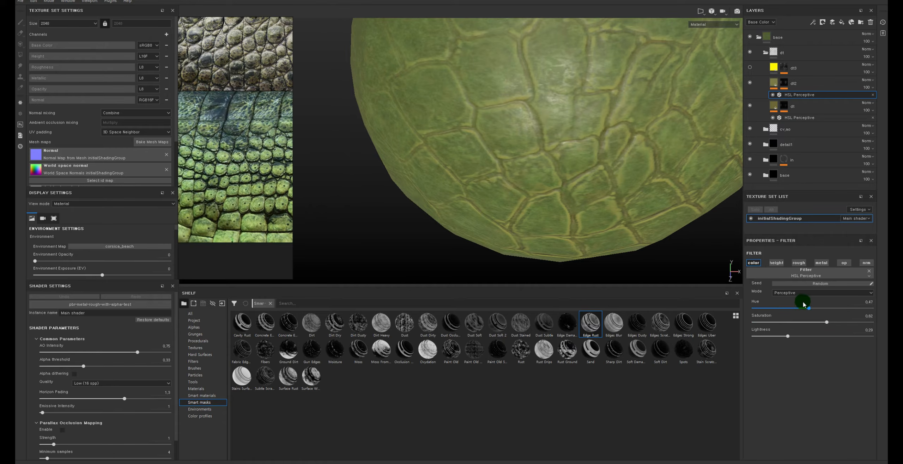
click(757, 95)
click(747, 84)
click(748, 84)
click(747, 84)
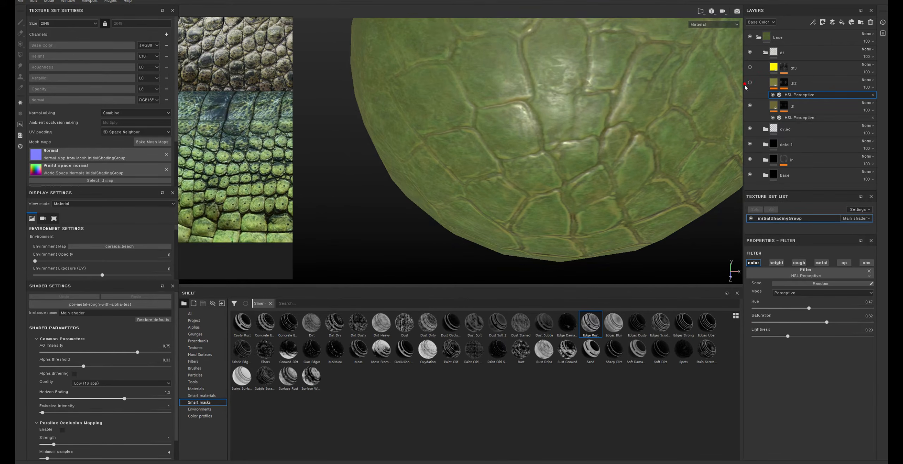
click(749, 84)
Step: Set the d12 layer's roughness to about 0.45 and compare the shine with the layer hidden and shown
click(773, 86)
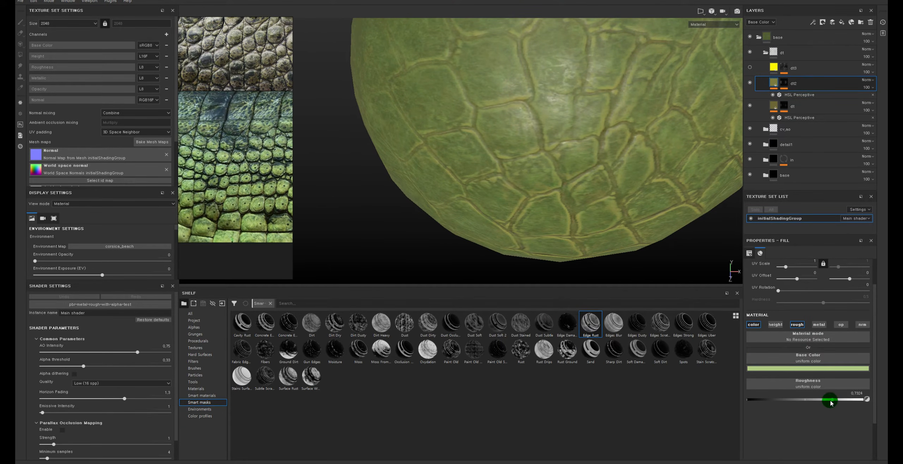
drag(800, 401, 799, 400)
alt+drag(578, 184, 657, 152)
click(750, 84)
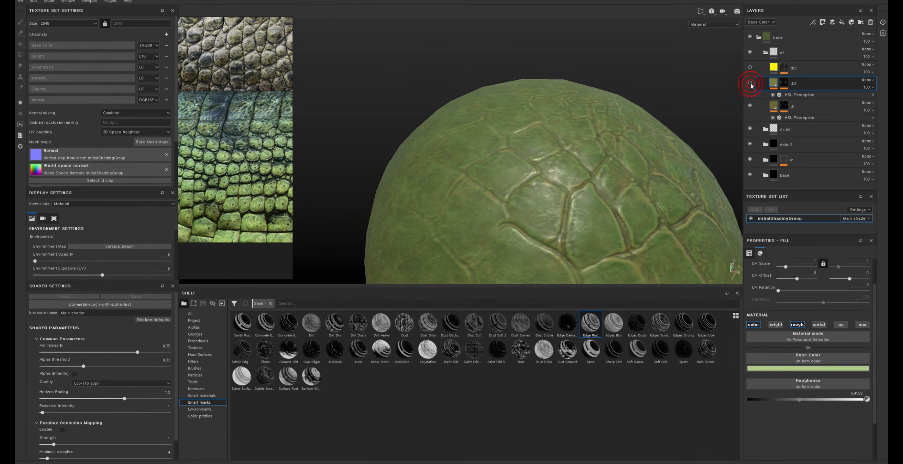
click(749, 84)
click(749, 84)
click(749, 84)
click(750, 84)
Step: Examine the sphere's skin from several sides, both from a distance and close up
scroll(645, 196, down, 5)
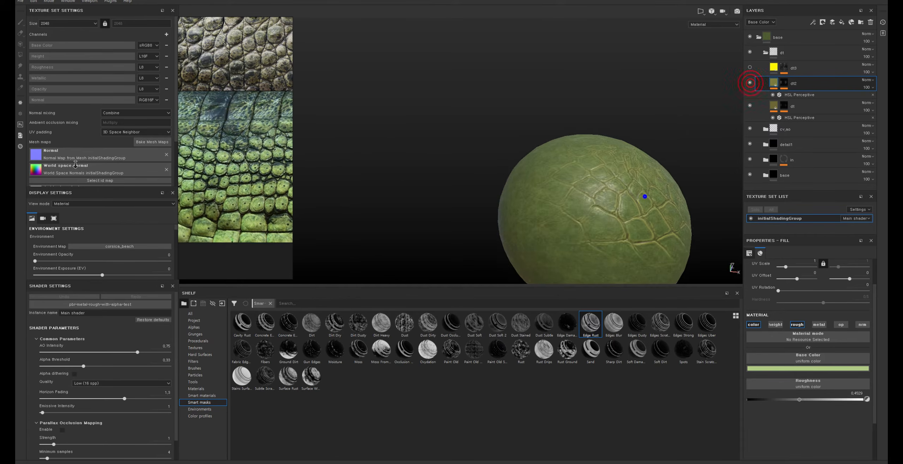
alt+drag(621, 197, 566, 146)
alt+middle_drag(617, 188, 562, 103)
scroll(584, 121, up, 4)
alt+drag(583, 122, 555, 120)
scroll(621, 145, down, 4)
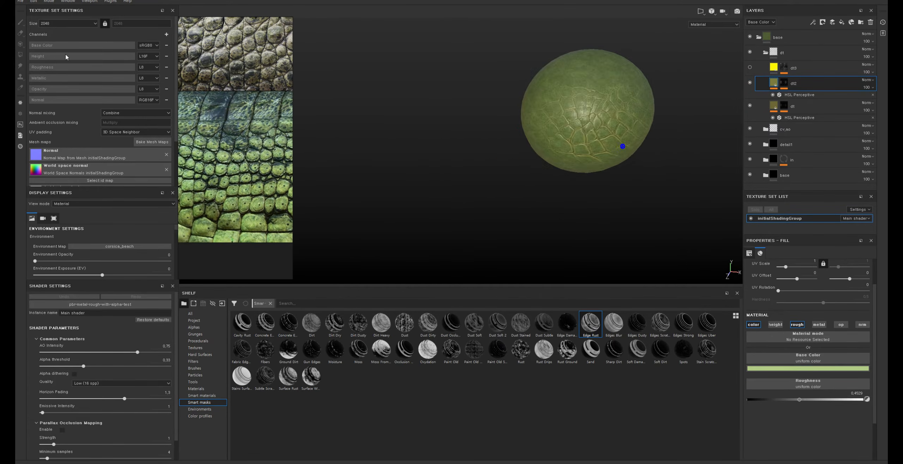
alt+drag(621, 145, 464, 137)
scroll(532, 203, up, 2)
scroll(515, 160, up, 5)
scroll(516, 160, down, 2)
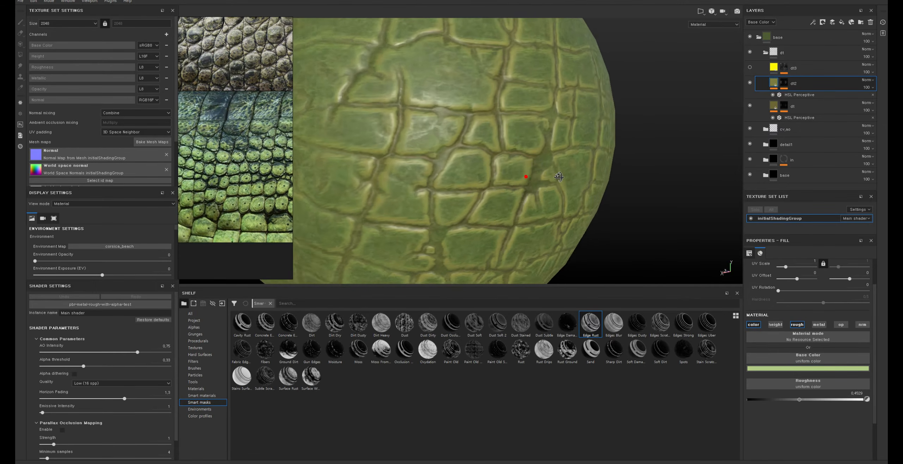
alt+drag(516, 160, 579, 147)
Step: Compare the scales with the d12 layer hidden and shown, and reduce the layer's opacity to 25
click(752, 68)
click(750, 83)
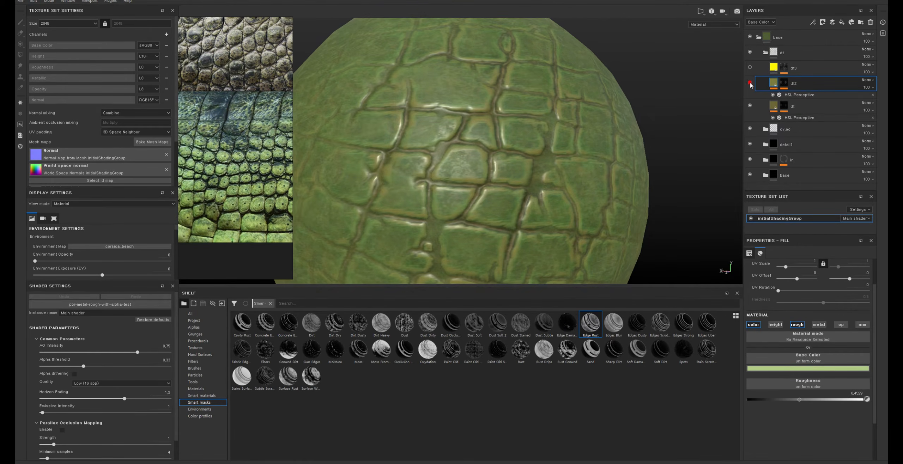
click(750, 83)
click(750, 83)
click(750, 83)
click(750, 83)
click(750, 83)
alt+right_drag(619, 167, 603, 158)
alt+drag(520, 169, 678, 175)
alt+right_drag(514, 145, 579, 276)
alt+drag(535, 222, 522, 207)
shift+right_drag(522, 207, 562, 210)
scroll(562, 210, up, 5)
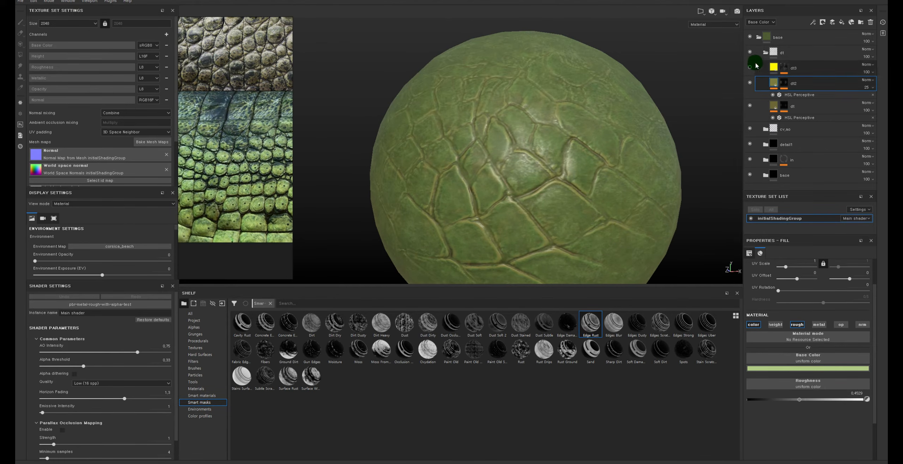
Step: Show the yellow d13 layer and replace its base color with an olive green sampled from the sphere
click(750, 67)
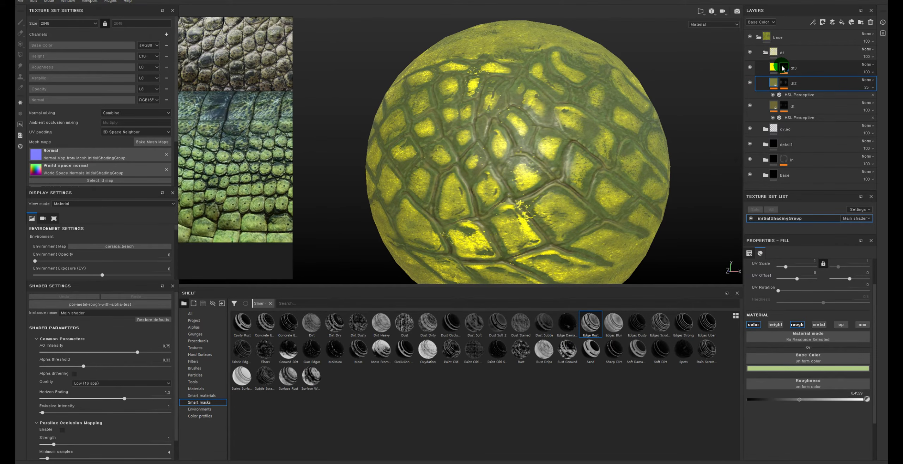
click(782, 68)
scroll(269, 161, up, 5)
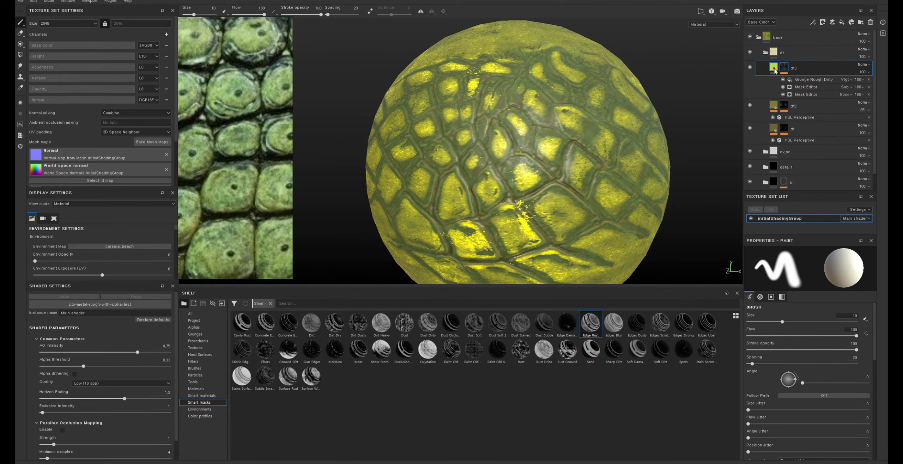
click(773, 67)
click(808, 369)
click(825, 378)
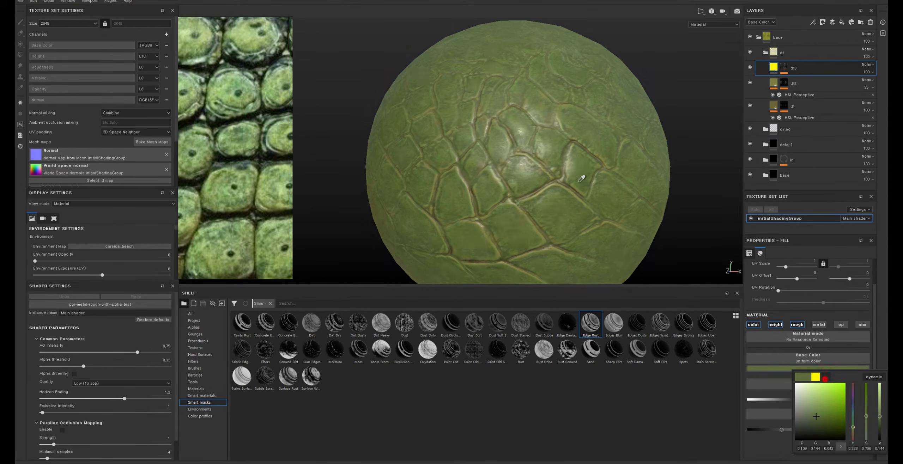
click(590, 126)
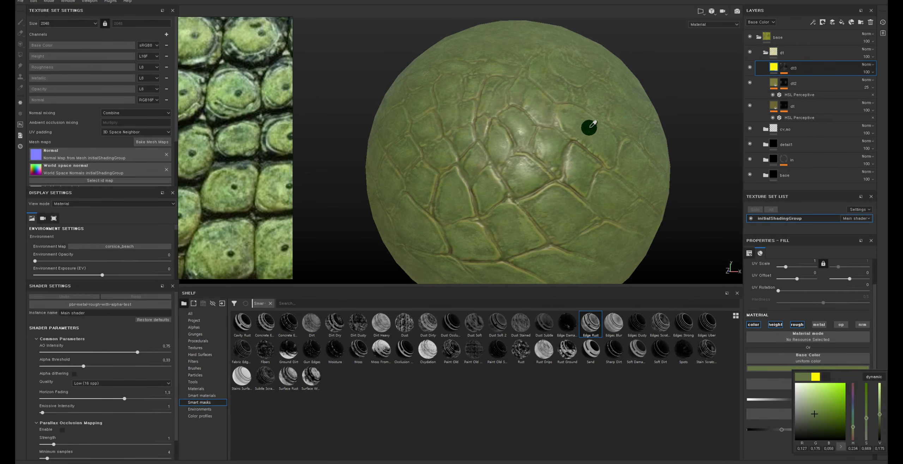
drag(589, 127, 544, 181)
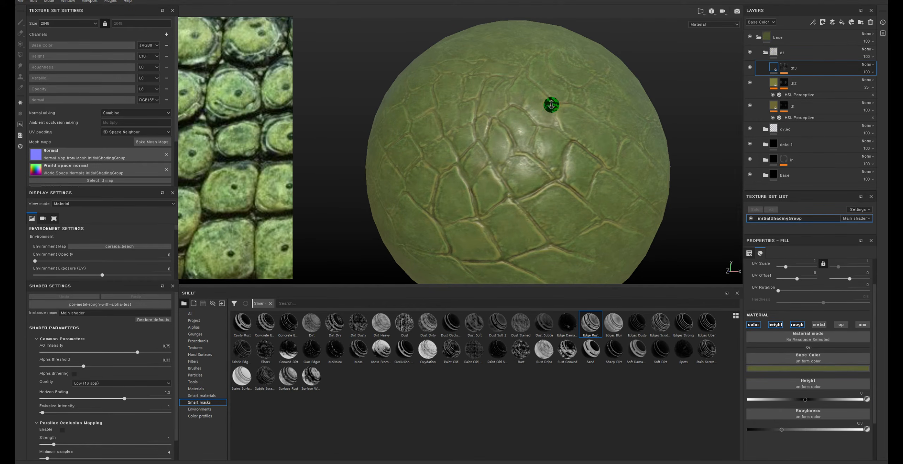
Step: Add an HSL Perceptive filter to the d13 layer with saturation 0.66 and hue 0.51
alt+right_drag(551, 104, 600, 107)
right_click(769, 71)
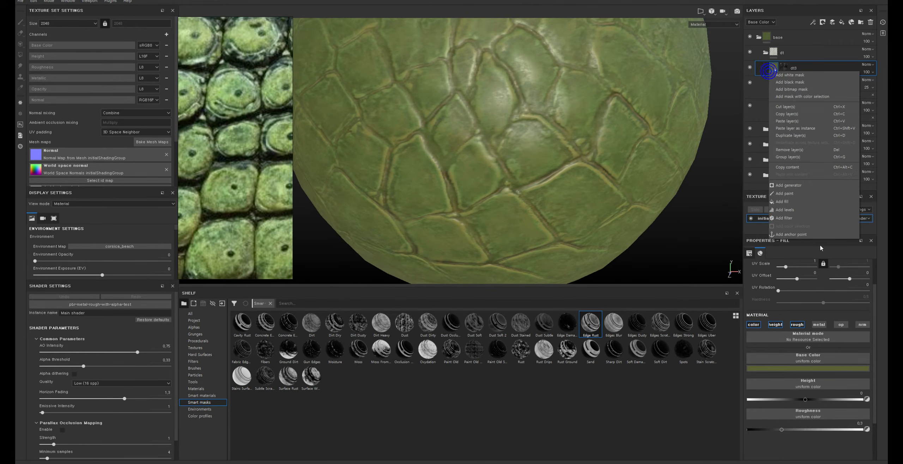
click(784, 218)
click(828, 275)
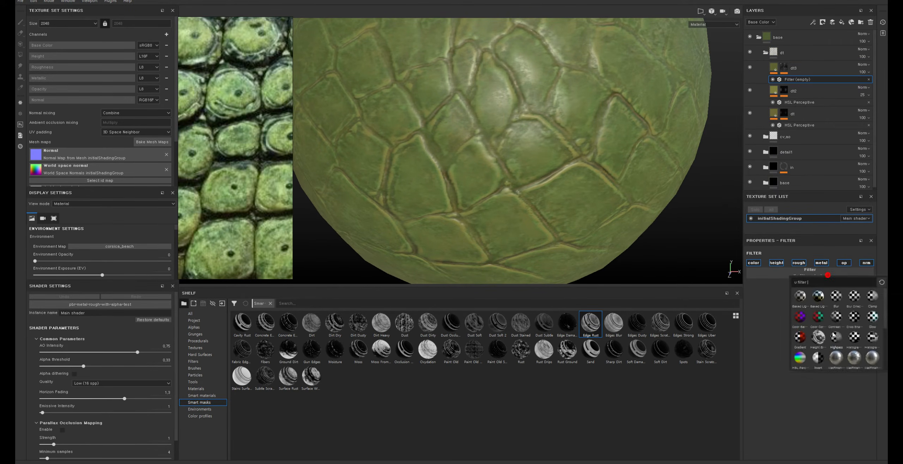
click(799, 359)
drag(817, 320, 837, 322)
click(817, 310)
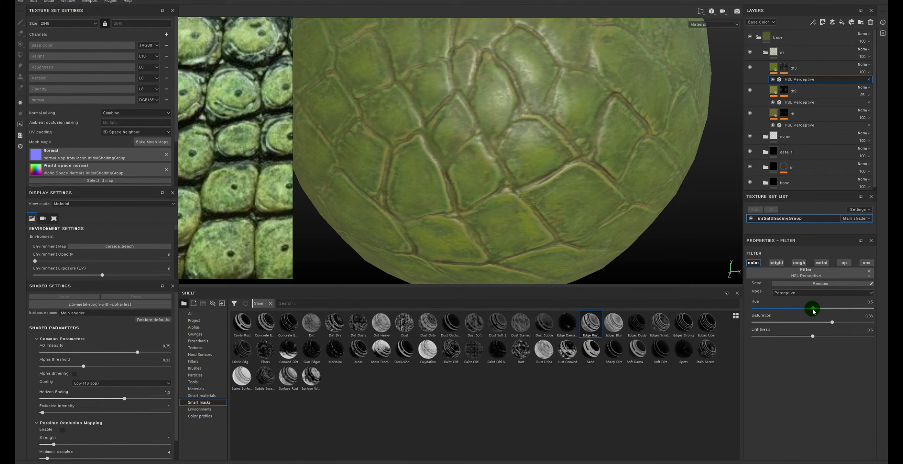
Step: Examine the d13 layer's green patches on the scales from different angles and distances
alt+right_drag(564, 141, 397, 155)
alt+drag(501, 84, 516, 106)
alt+middle_drag(462, 116, 473, 73)
alt+right_drag(478, 83, 614, 101)
alt+middle_drag(614, 100, 540, 99)
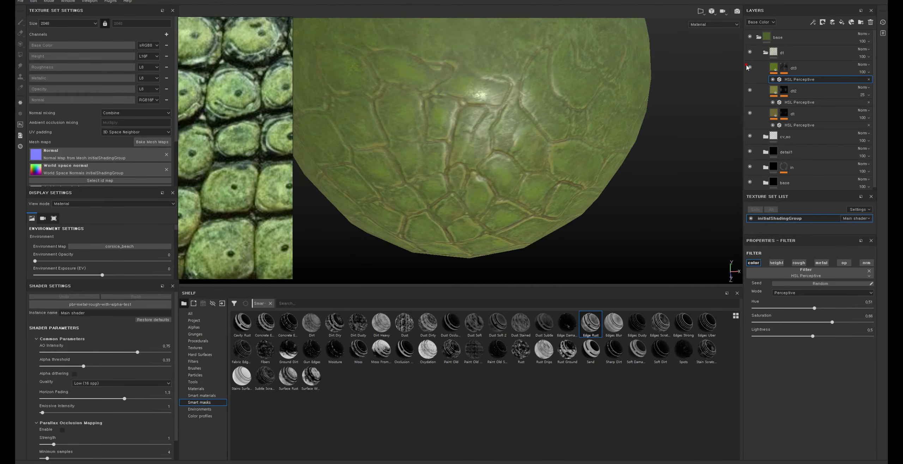
alt+drag(540, 170, 511, 87)
alt+right_drag(512, 86, 538, 115)
alt+middle_drag(539, 115, 490, 80)
alt+right_drag(490, 81, 530, 84)
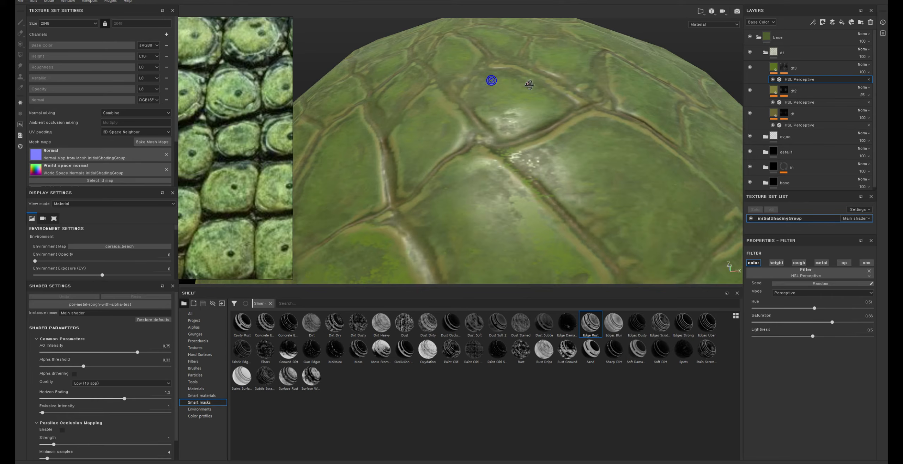
alt+drag(528, 84, 592, 123)
scroll(592, 124, down, 5)
Step: Set the height of the d13 fill layer to 0.015
click(776, 69)
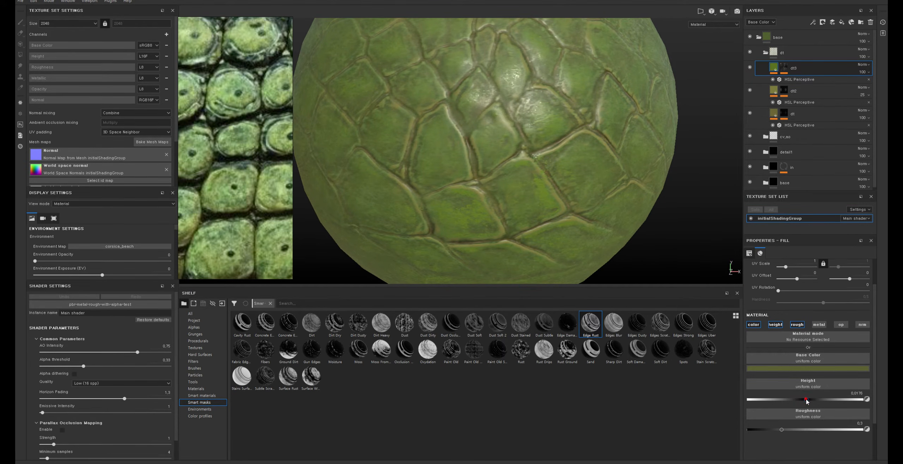
drag(806, 400, 808, 400)
alt+drag(568, 150, 662, 93)
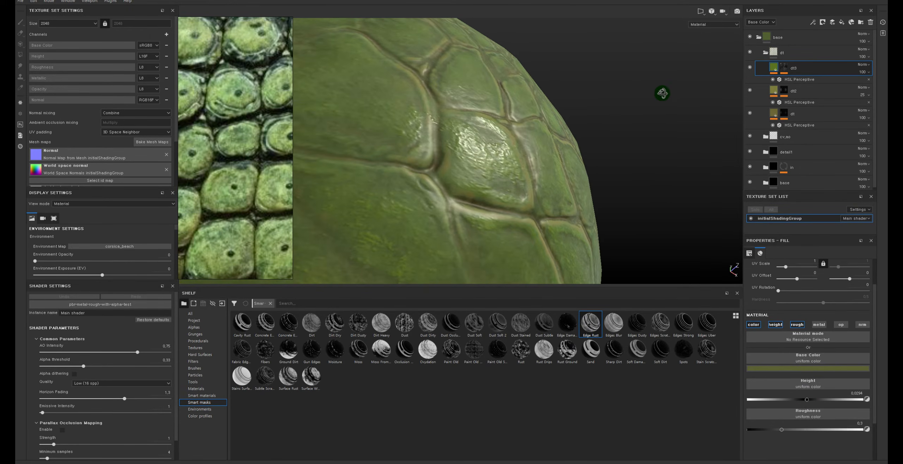
click(867, 400)
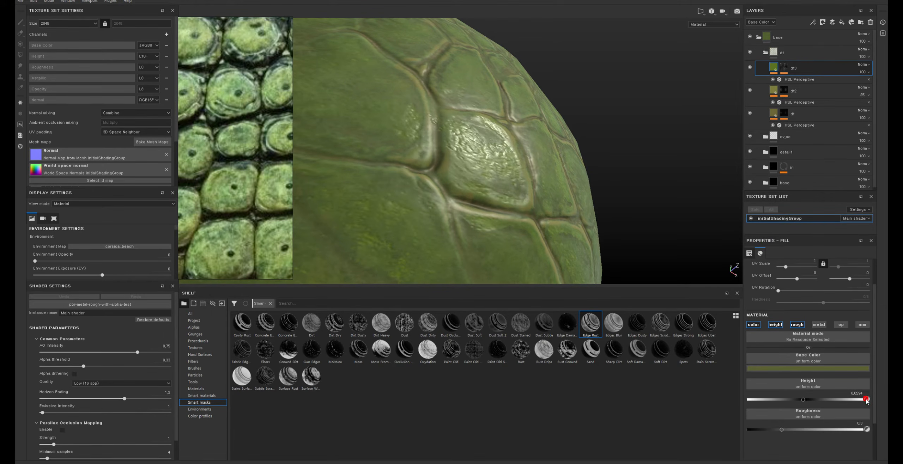
click(867, 400)
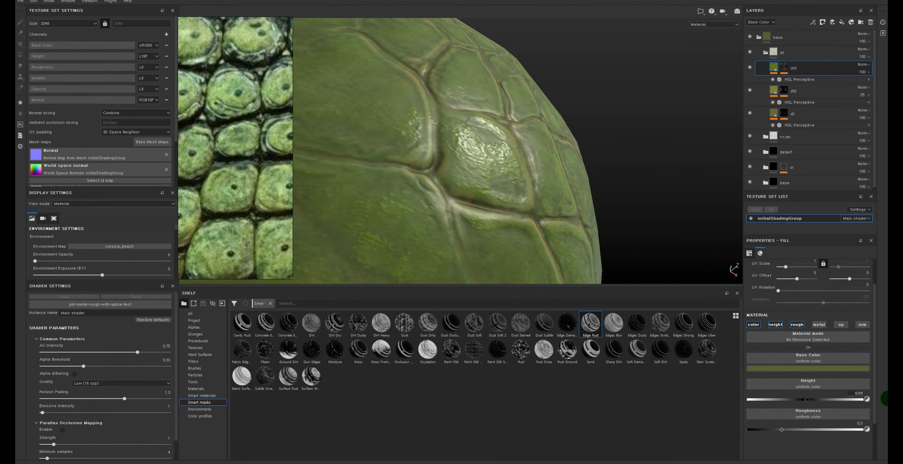
key(Return)
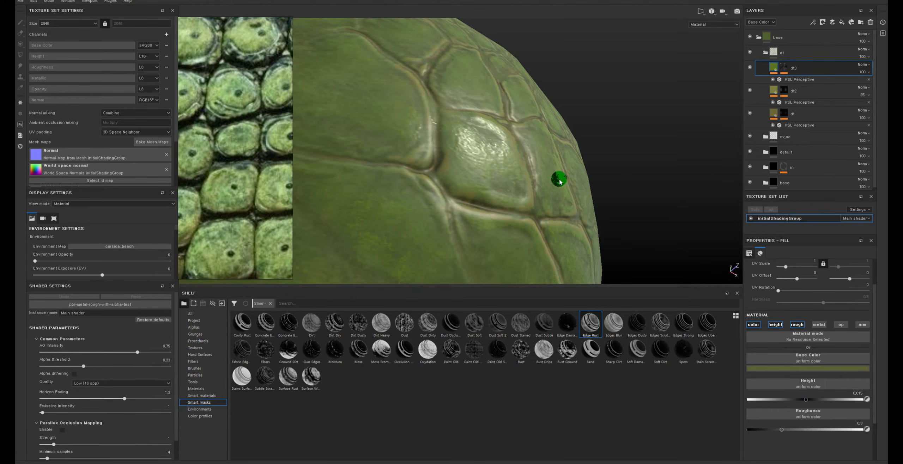
Step: Examine the scales from several angles and distances, comparing the surface with the d13 layer hidden and shown
alt+right_drag(609, 175, 81, 94)
alt+drag(504, 135, 407, 163)
alt+right_drag(464, 121, 617, 82)
alt+middle_drag(617, 81, 476, 113)
alt+right_drag(476, 112, 525, 146)
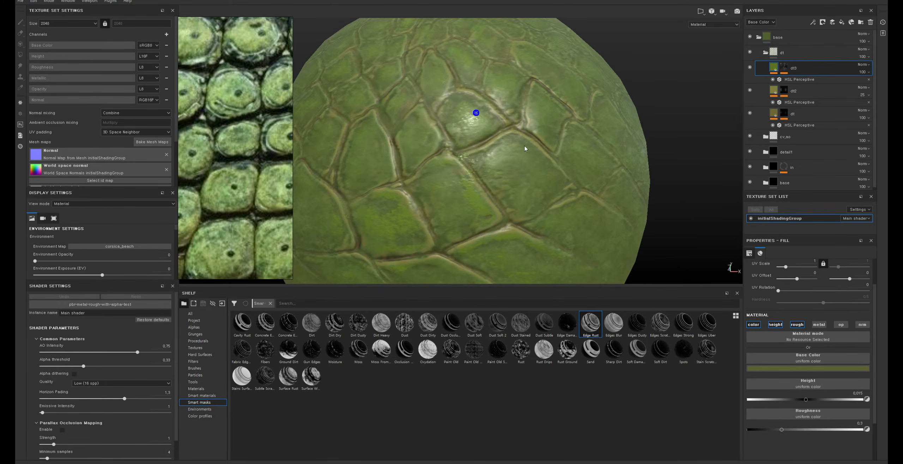
alt+drag(524, 146, 489, 168)
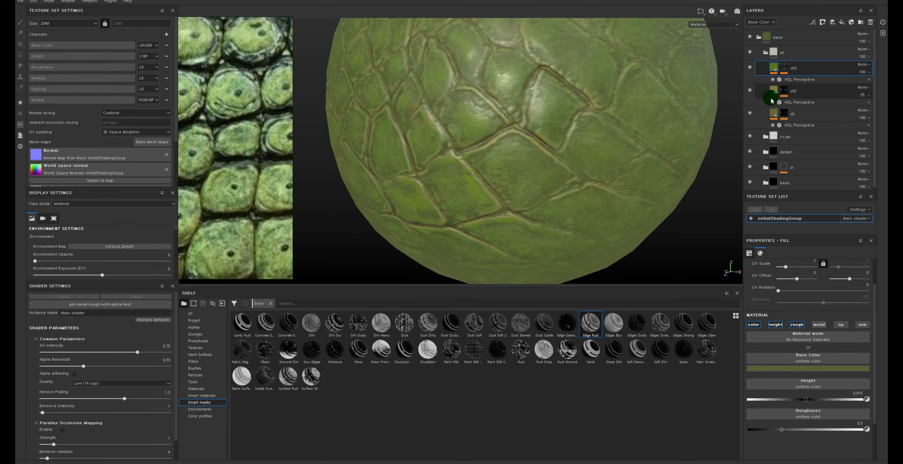
click(750, 67)
click(750, 67)
click(750, 67)
click(750, 67)
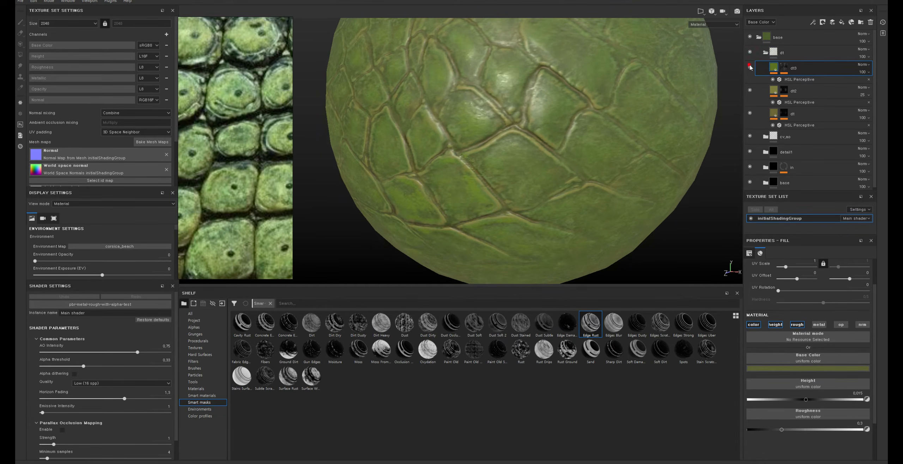
alt+drag(612, 70, 568, 133)
alt+drag(477, 150, 559, 186)
alt+right_drag(559, 186, 494, 159)
alt+drag(648, 103, 606, 141)
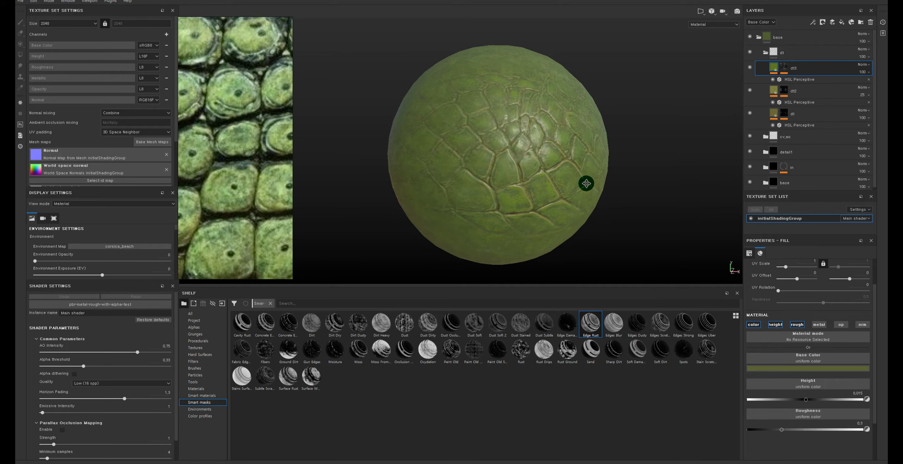
alt+drag(587, 183, 598, 150)
Step: Collapse the detail folder and add a fill layer above Base Noise in the expanded base folder
click(766, 52)
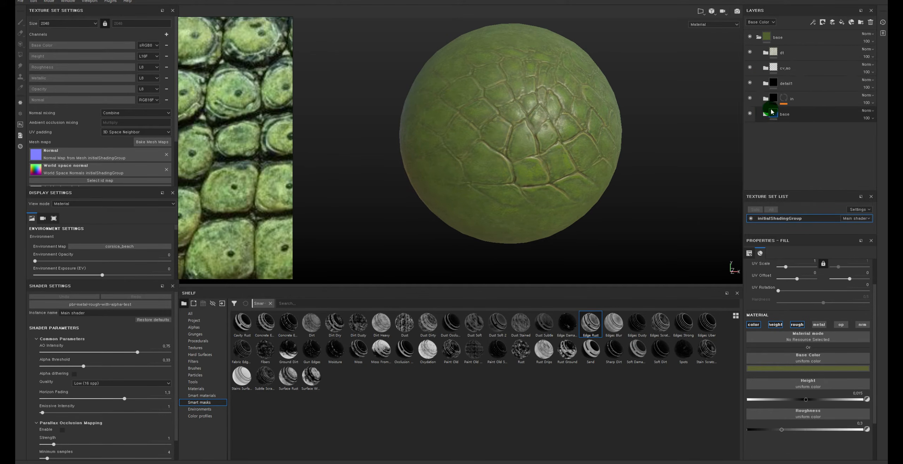
click(767, 113)
scroll(797, 112, down, 3)
click(794, 81)
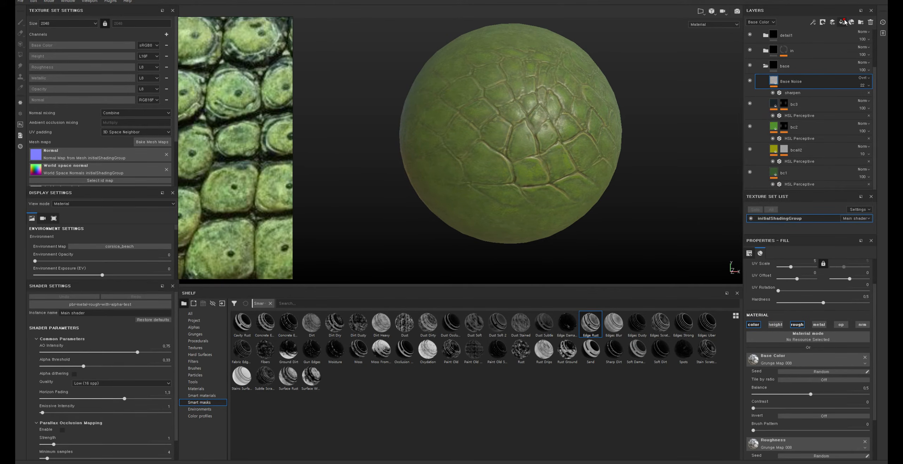
click(845, 22)
Step: Restrict the new fill layer to the height and normal channels and rename it height
click(753, 324)
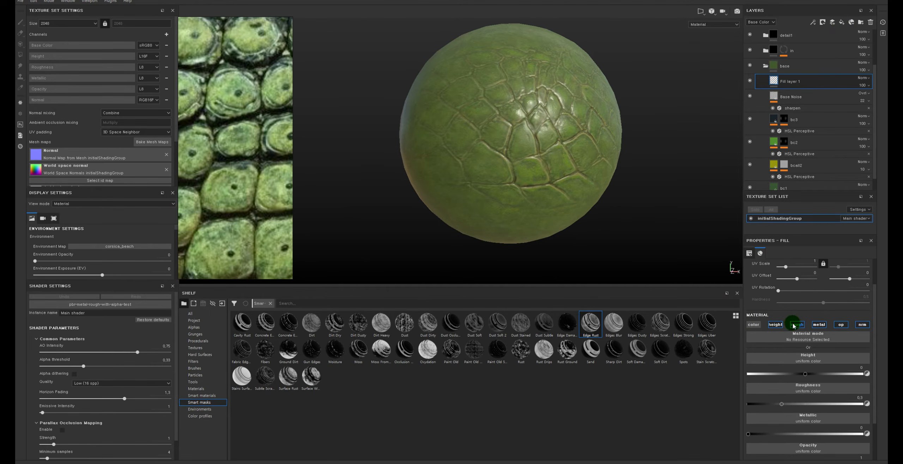
click(797, 325)
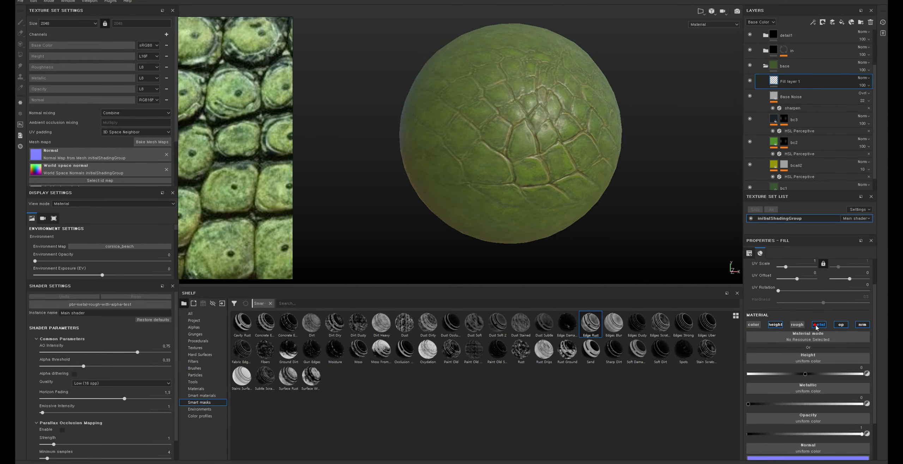
click(818, 325)
click(841, 324)
scroll(585, 147, up, 2)
click(789, 81)
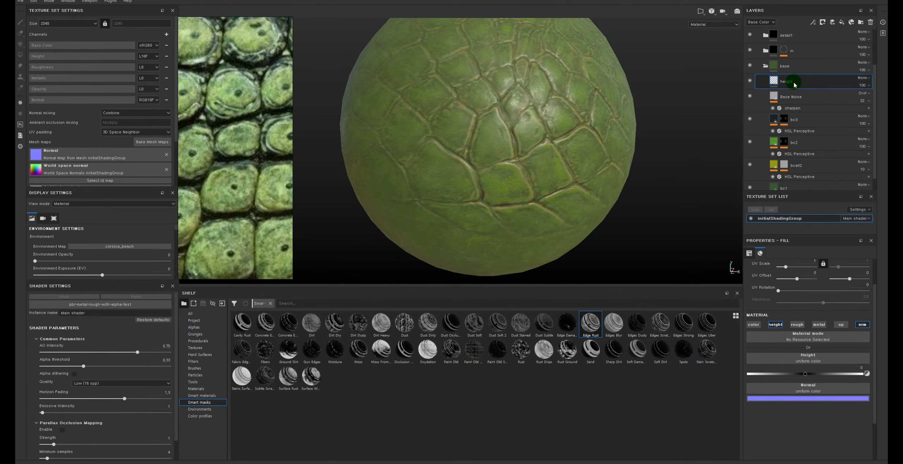
Step: Try the Iron Rusty material on the height layer and replace it with Leather bag
click(215, 347)
click(211, 389)
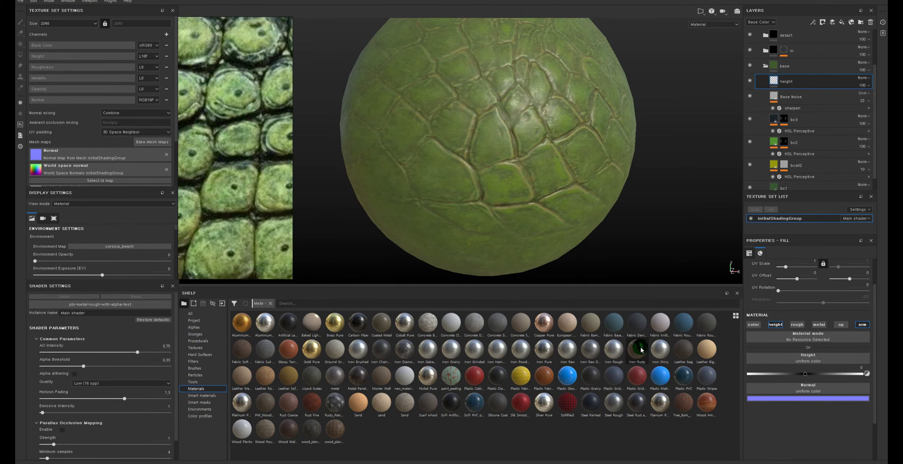
drag(608, 252, 568, 121)
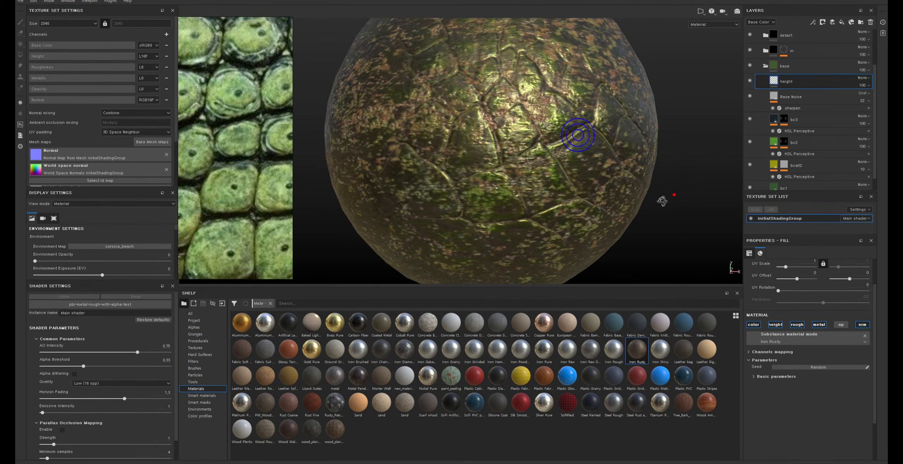
click(659, 349)
click(497, 347)
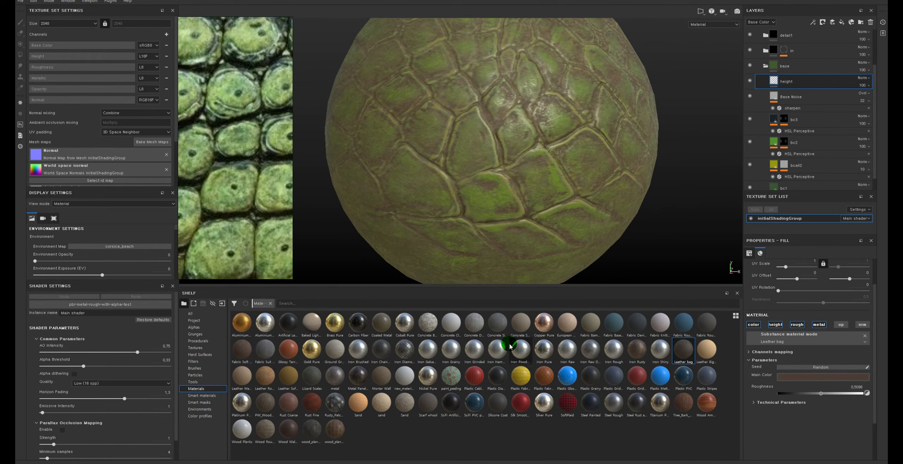
click(684, 349)
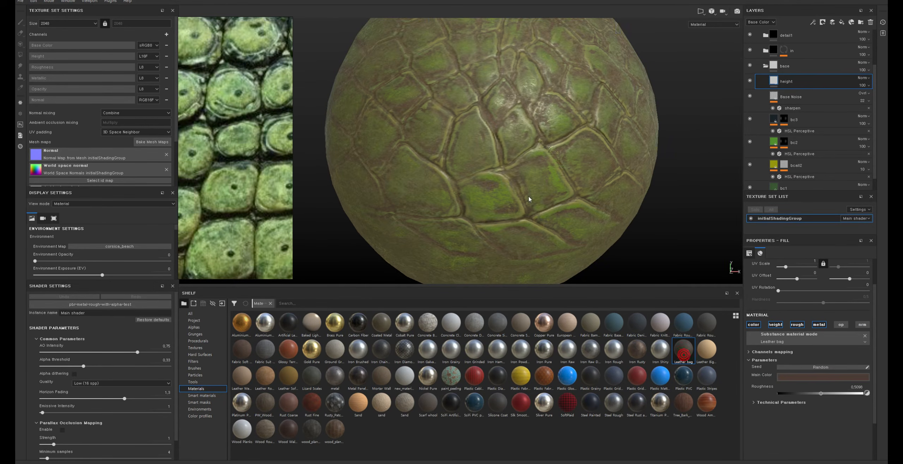
alt+drag(531, 194, 558, 141)
alt+right_drag(559, 141, 570, 210)
alt+drag(545, 184, 561, 158)
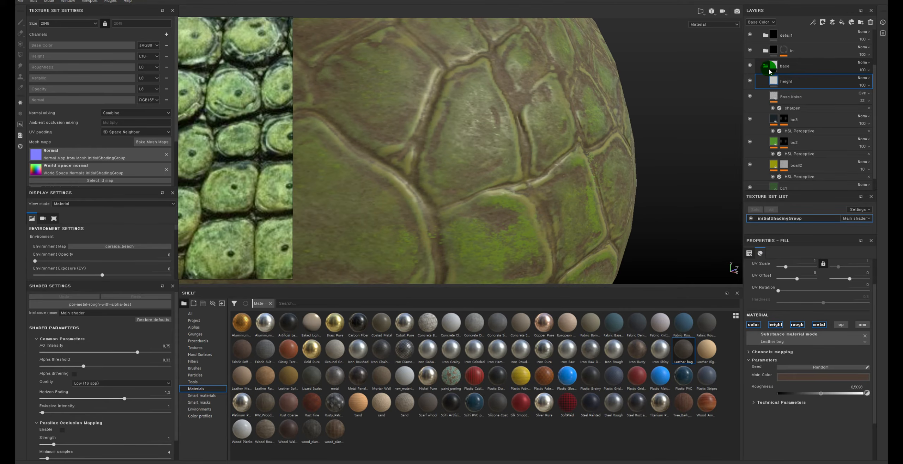
Step: Limit the Leather bag fill to the roughness channel by disabling color, height and metallic
click(771, 324)
click(798, 324)
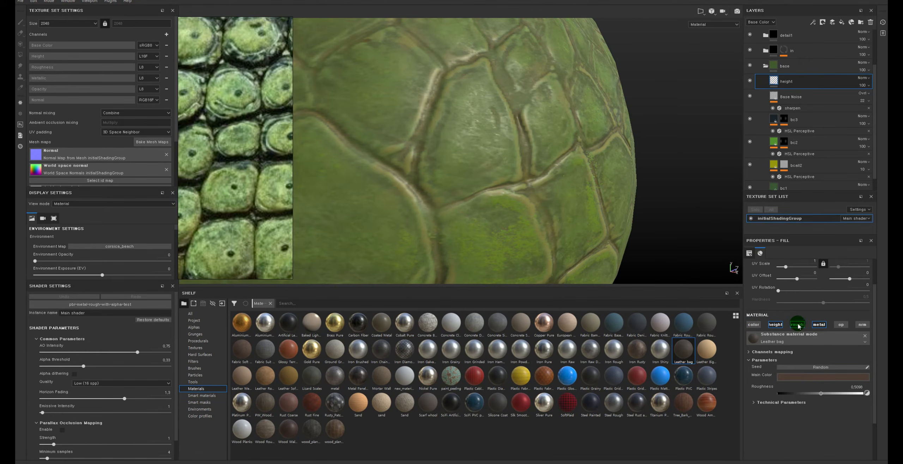
click(772, 325)
click(818, 324)
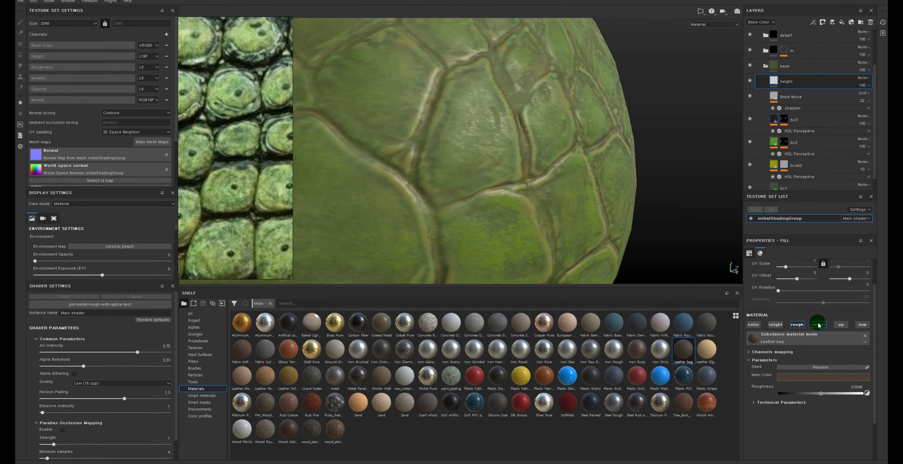
Step: Compare the sphere's surface with the Leather bag layer hidden and shown from different angles and distances
alt+right_drag(739, 272, 633, 205)
alt+drag(638, 201, 714, 158)
click(748, 83)
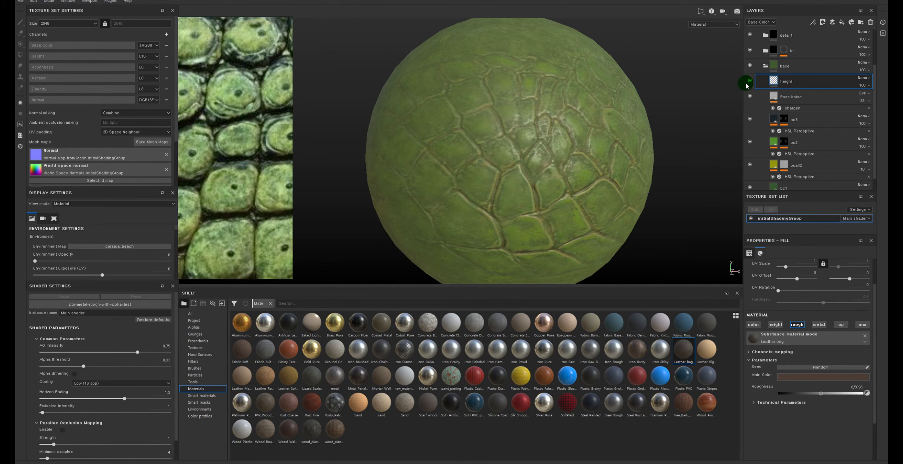
click(752, 78)
scroll(637, 79, up, 3)
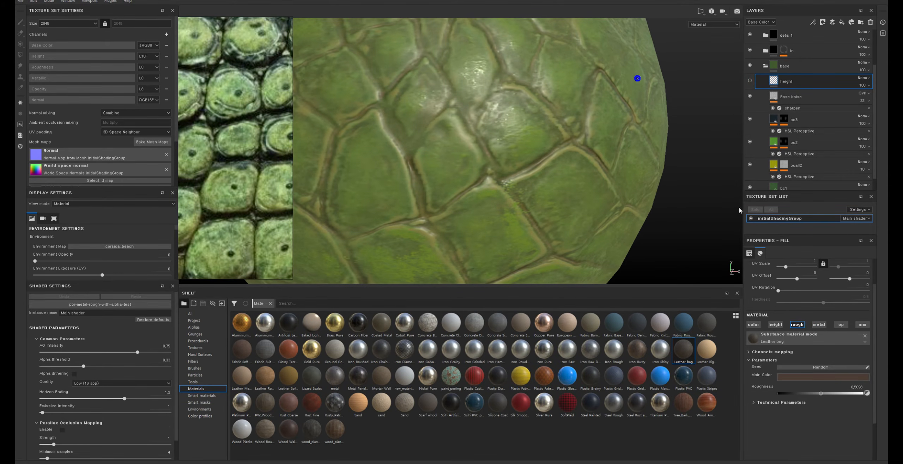
click(749, 80)
alt+drag(652, 87, 438, 93)
alt+drag(596, 113, 642, 165)
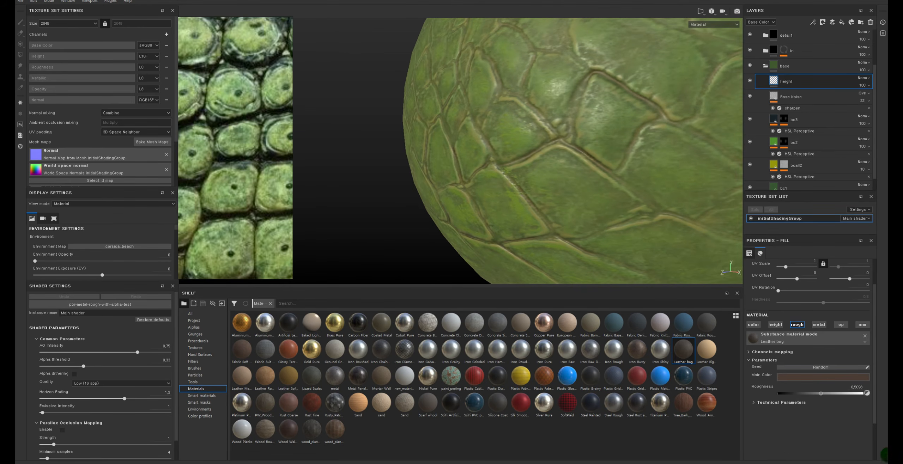
alt+right_drag(516, 275, 316, 210)
mouse_move(544, 187)
alt+mouse_down()
mouse_move(637, 204)
mouse_move(702, 138)
alt+mouse_up()
Step: Duplicate the height layer, naming the copy height2 and the original leather
click(781, 87)
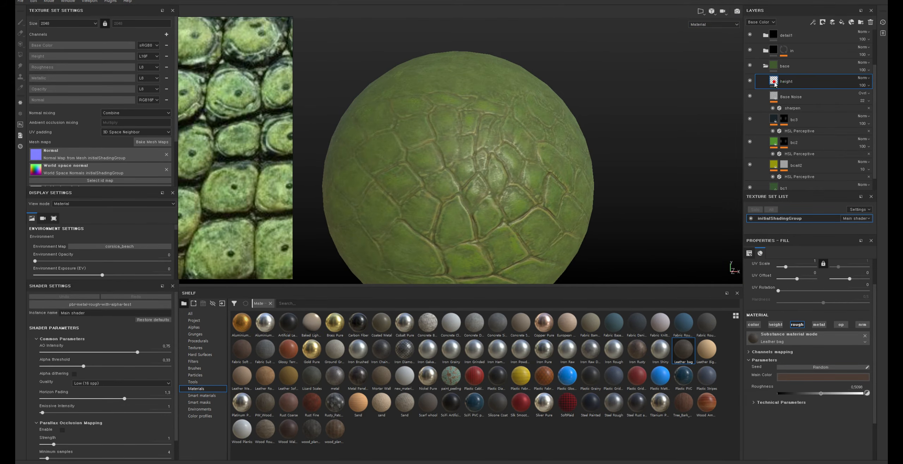
key(ctrl+d)
double_click(790, 82)
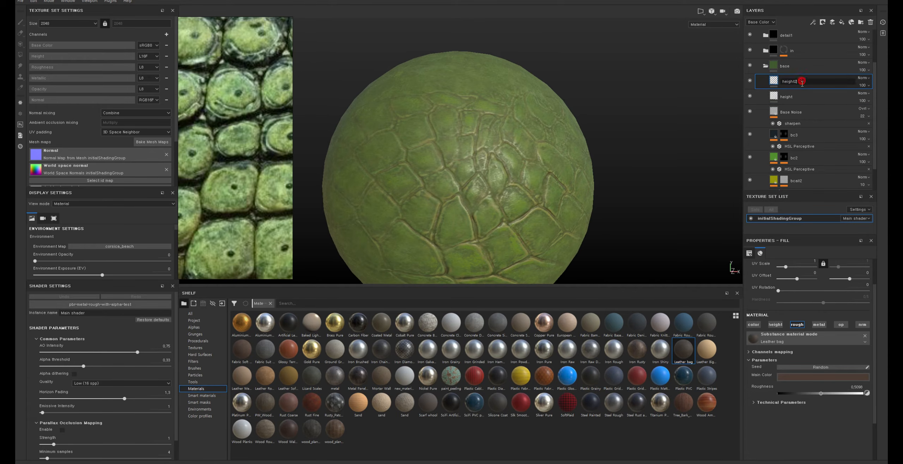
click(791, 96)
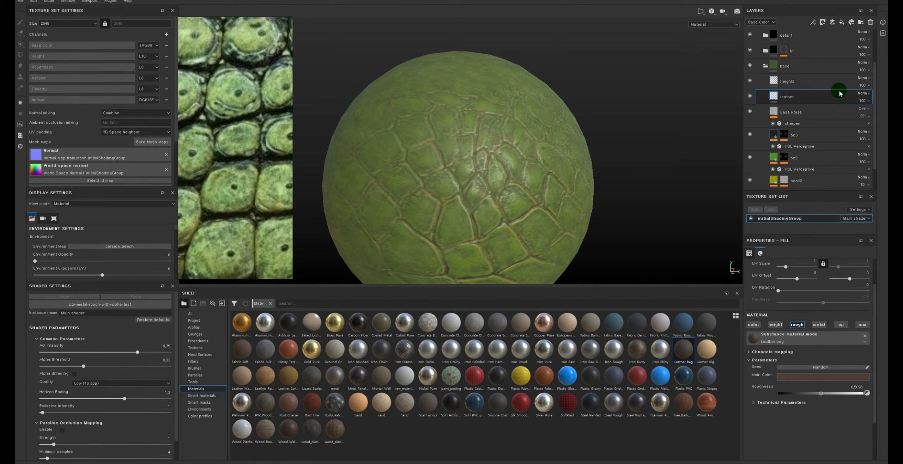
click(799, 82)
shift+click(791, 98)
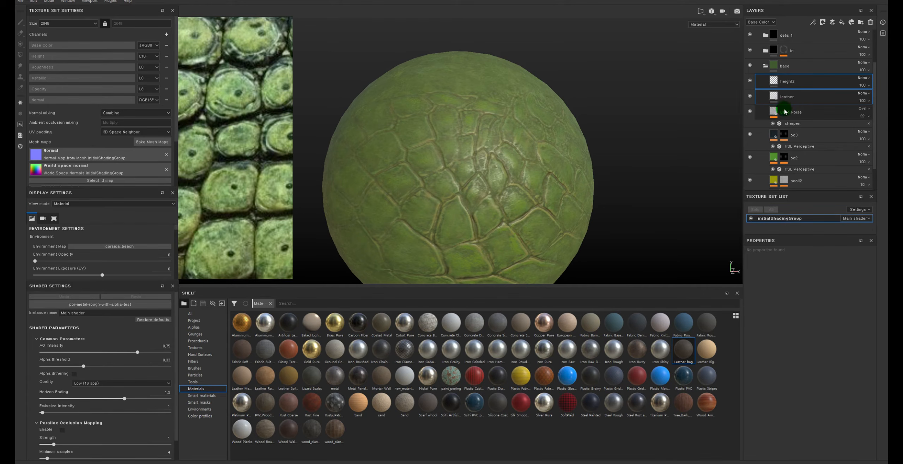
Step: Try the Leather Rough and Lizard Scales materials on the height2 layer, comparing the scales with it hidden and shown
click(784, 88)
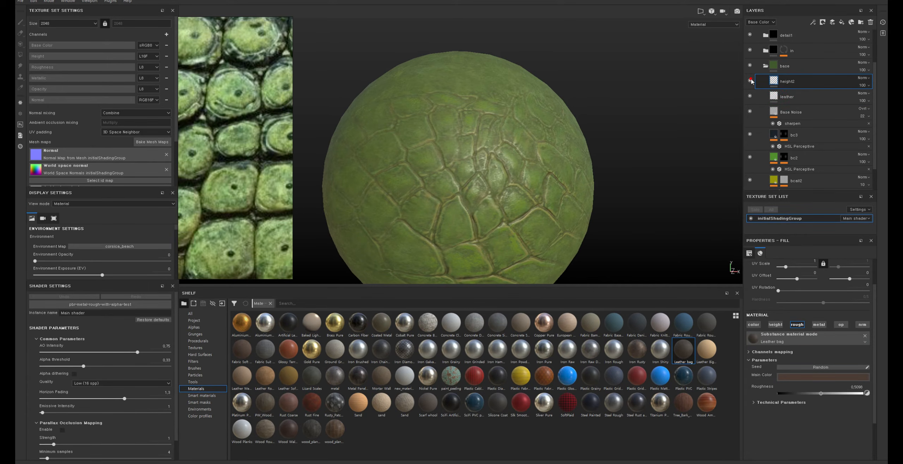
click(265, 376)
alt+right_drag(634, 247, 636, 232)
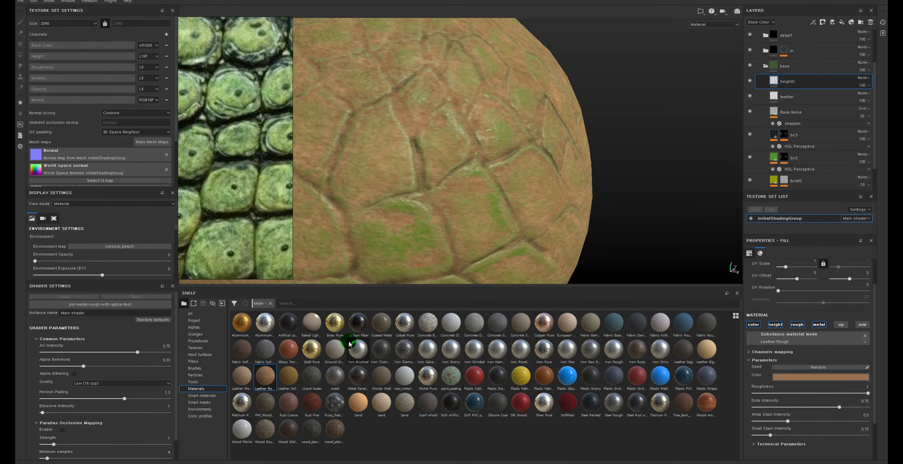
click(241, 376)
click(312, 376)
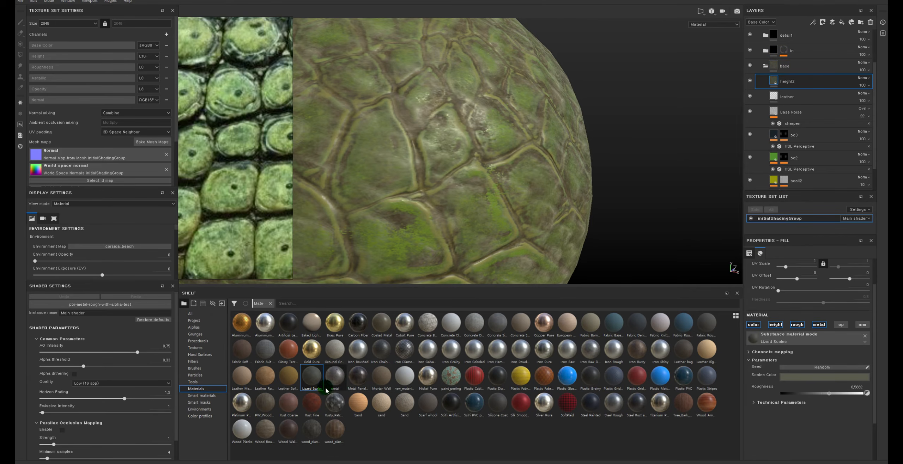
alt+drag(513, 169, 614, 192)
click(748, 81)
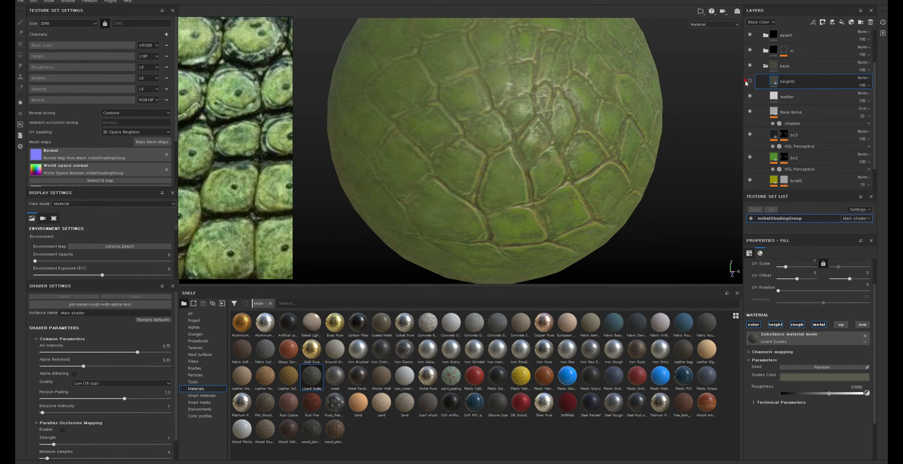
click(749, 81)
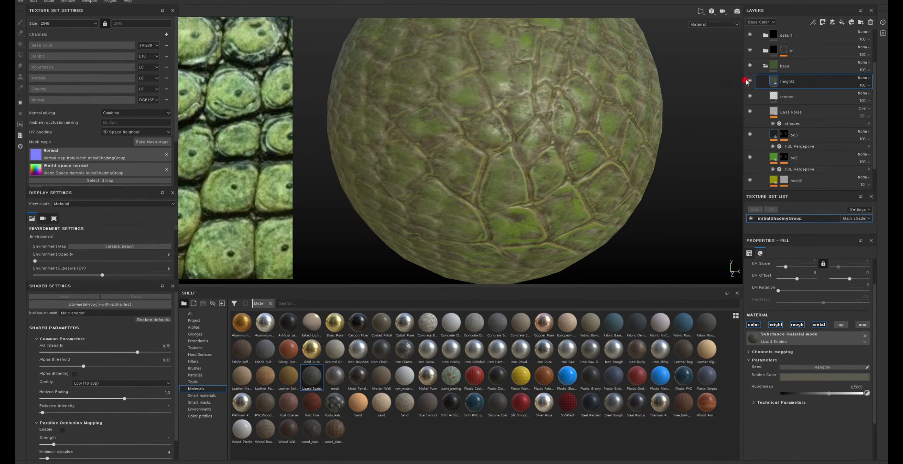
Step: Try the metal material on the height2 layer and replace it with Mortar Wall
click(335, 377)
alt+drag(505, 218, 507, 196)
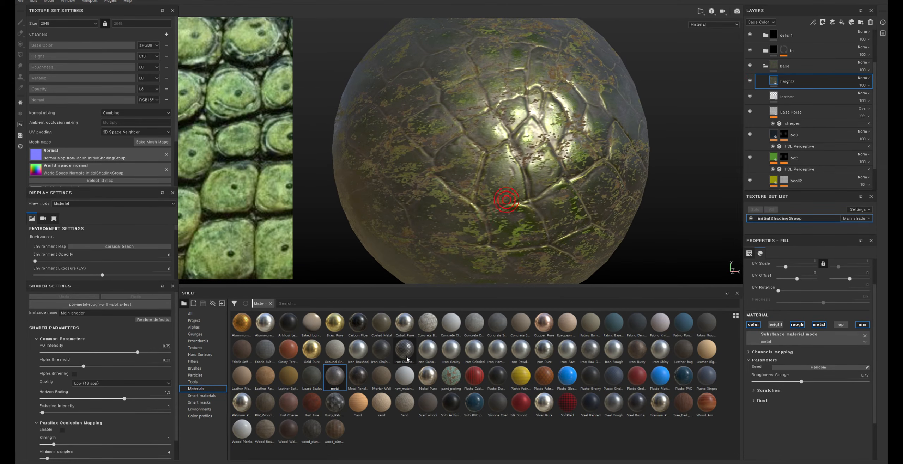
click(380, 377)
alt+drag(488, 218, 520, 202)
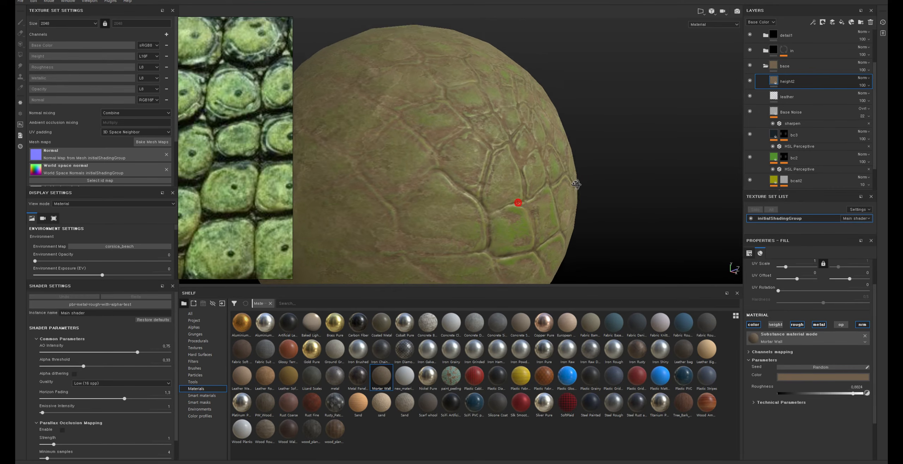
Step: Compare the sphere's surface with the height2 layer hidden and shown, and with its color channel off and on
click(749, 81)
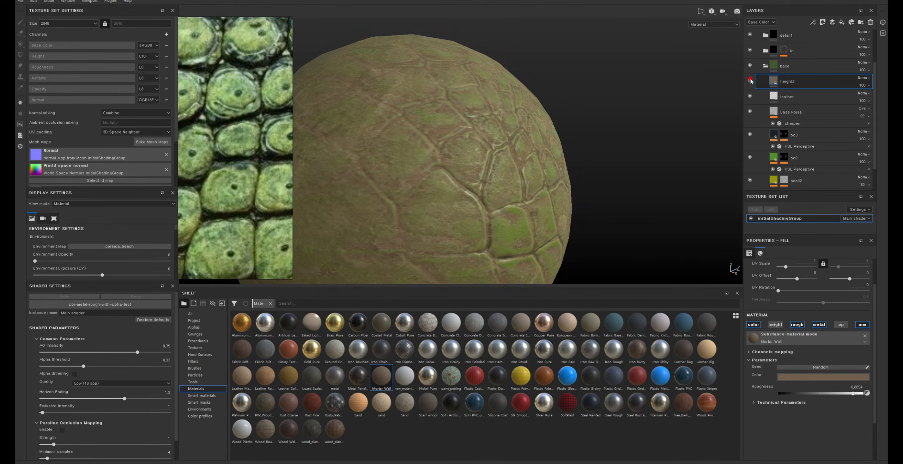
mouse_move(617, 87)
alt+mouse_down()
mouse_move(604, 101)
mouse_move(494, 131)
mouse_move(423, 110)
mouse_move(604, 153)
mouse_move(538, 147)
mouse_move(420, 107)
mouse_move(643, 116)
mouse_move(466, 122)
alt+mouse_up()
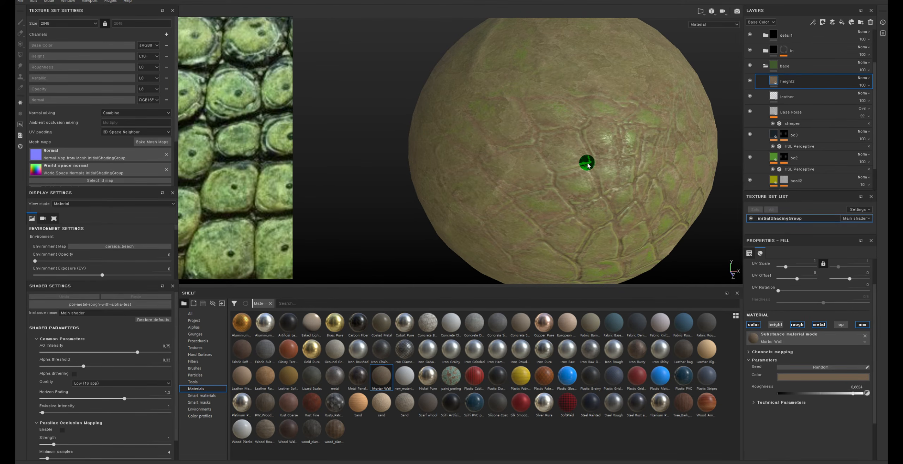
alt+drag(625, 171, 541, 136)
alt+drag(647, 182, 578, 145)
alt+right_drag(579, 145, 666, 209)
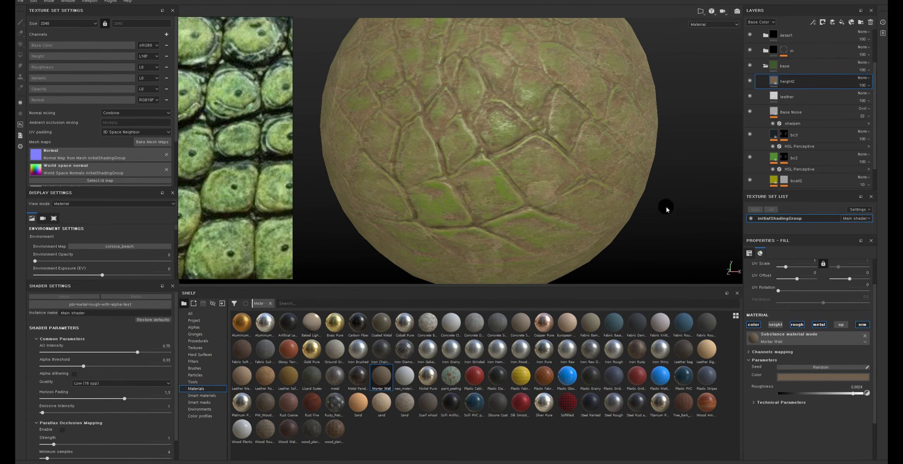
click(756, 326)
click(756, 325)
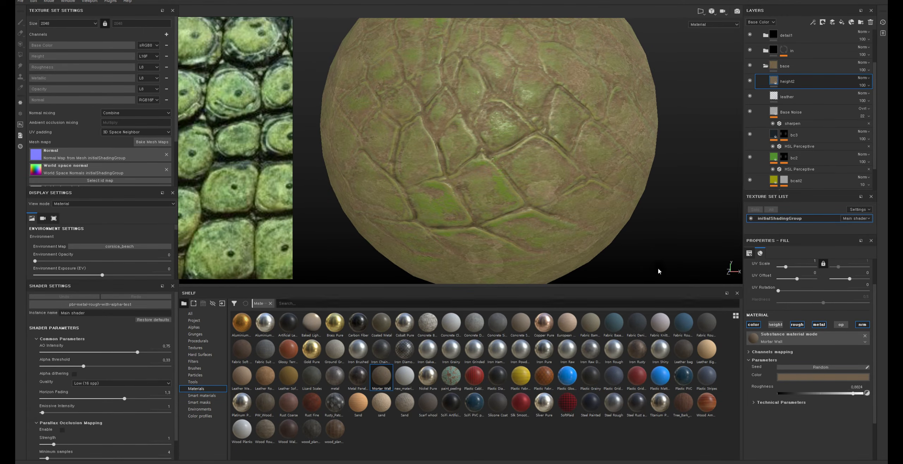
Step: Turn off the metal channel on the height2 layer and increase its UV scale slightly
mouse_move(539, 183)
alt+mouse_down()
mouse_move(575, 200)
mouse_move(569, 182)
mouse_move(651, 247)
mouse_move(574, 184)
alt+mouse_up()
click(818, 325)
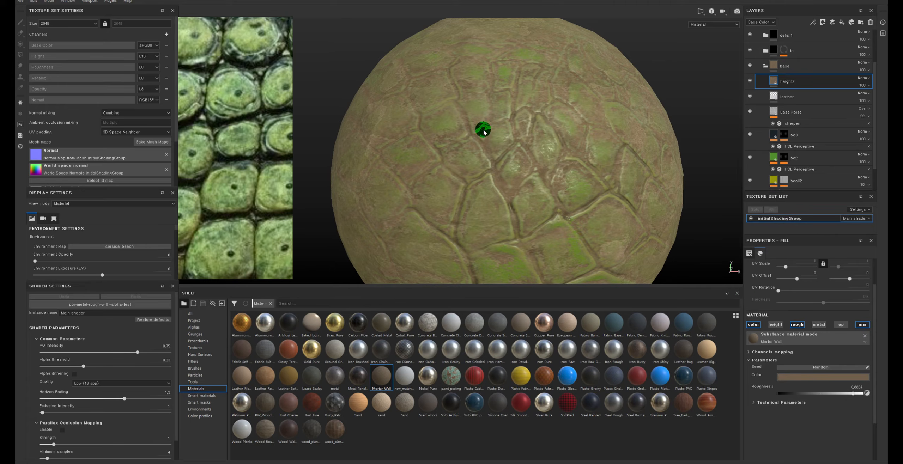
drag(788, 267, 789, 267)
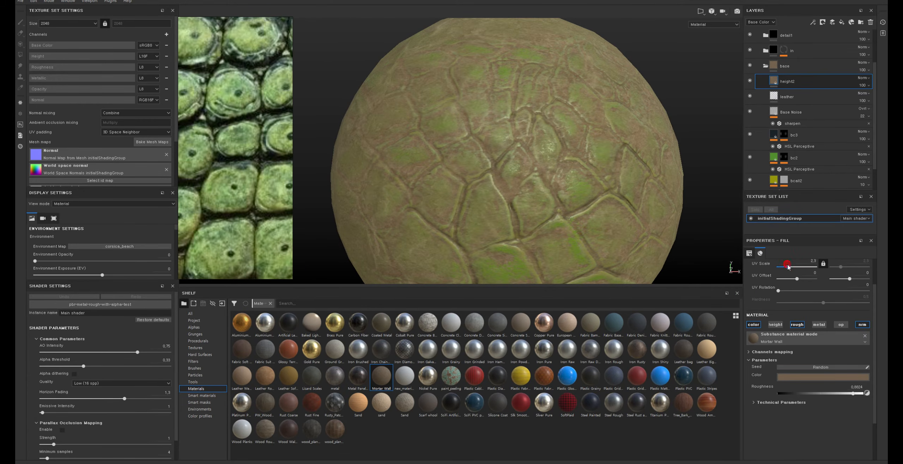
alt+drag(472, 142, 531, 157)
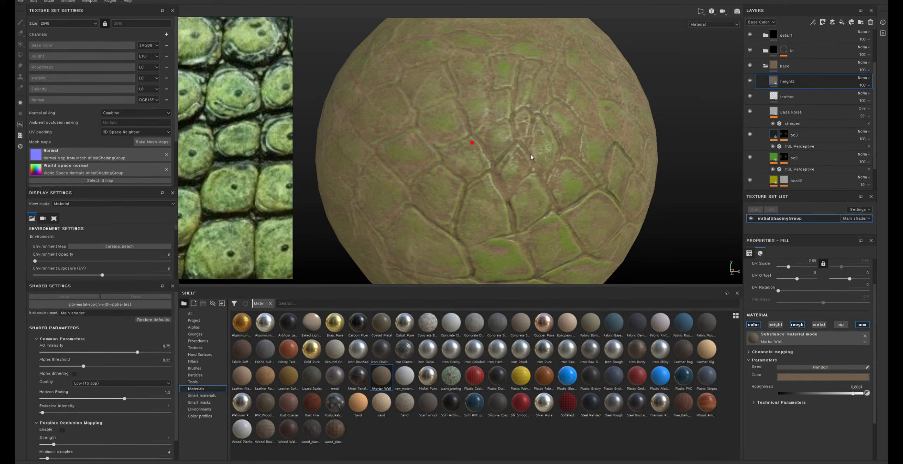
Step: Change the color of the height2 layer's Mortar Wall material to an olive yellow
click(821, 376)
click(545, 198)
drag(550, 193, 585, 206)
Step: Compare the recolored surface with the height2 layer hidden and shown
click(749, 80)
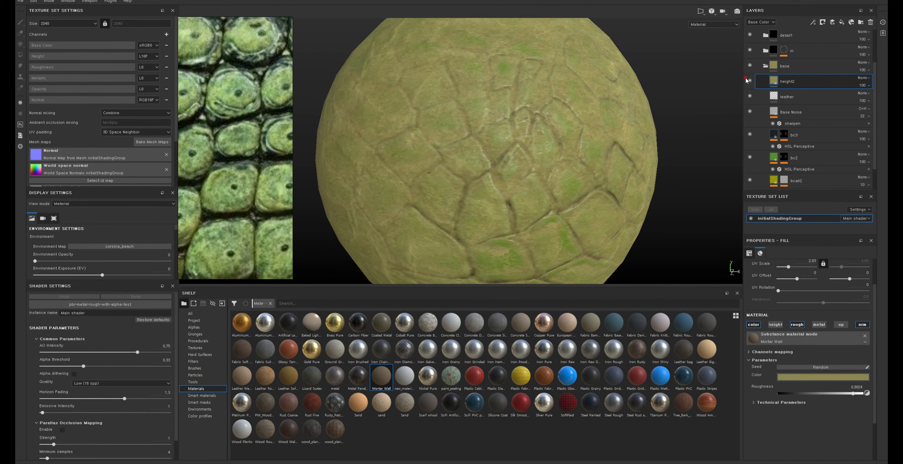
click(749, 81)
click(749, 81)
click(749, 81)
click(749, 80)
click(750, 80)
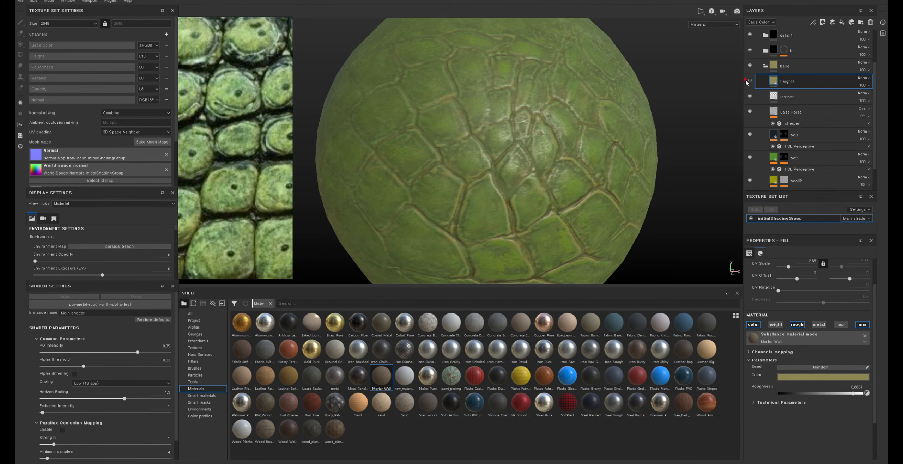
click(750, 80)
Step: Add an HSL Perceptive filter to the height2 layer and adjust it to a green tone, with hue about 0.58 and lightness about 0.28
right_click(773, 81)
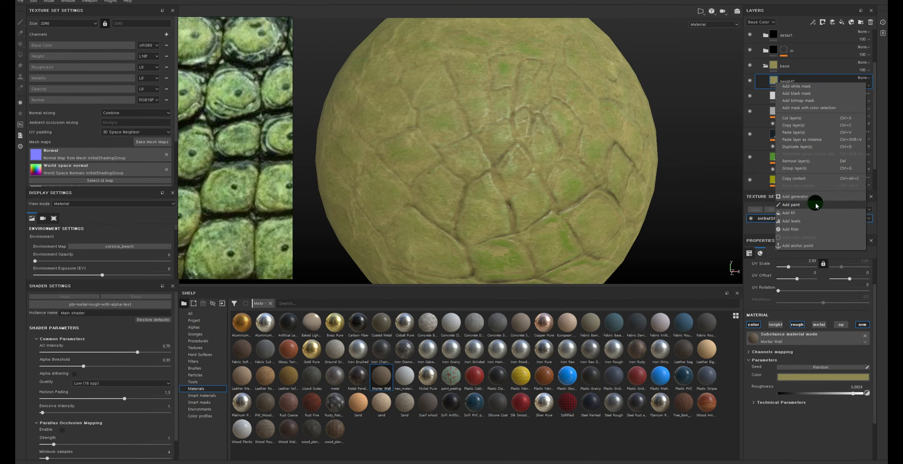
click(816, 220)
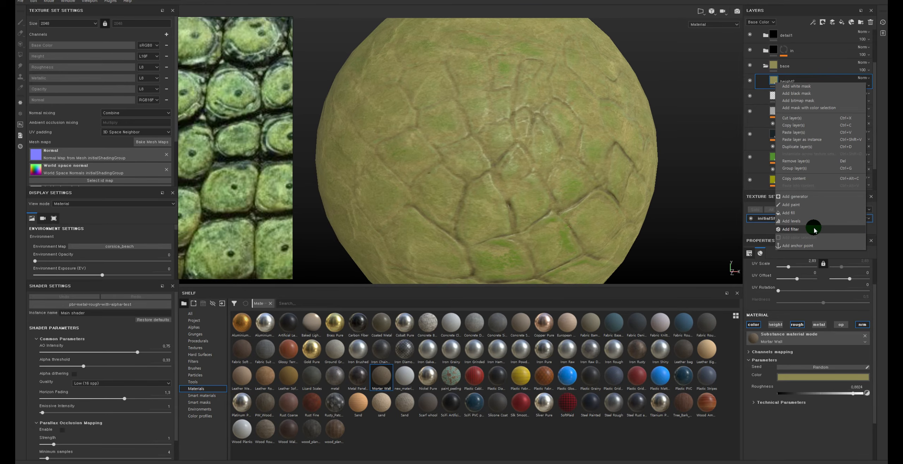
click(815, 229)
click(810, 273)
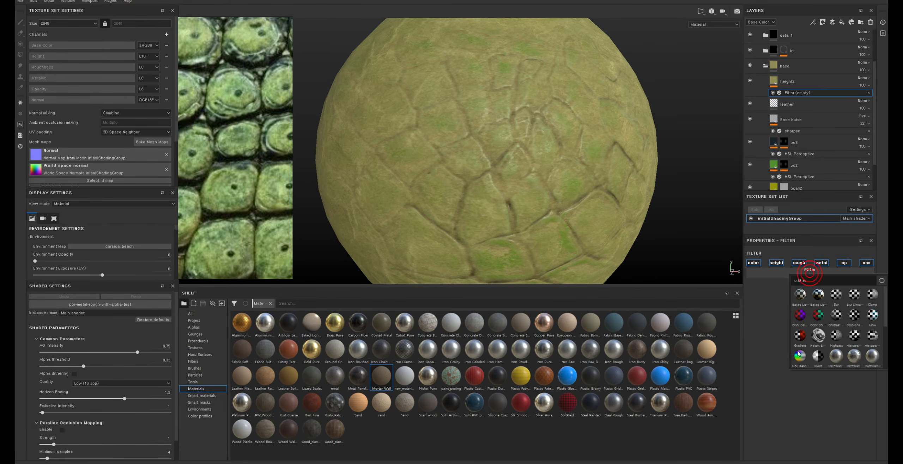
click(796, 354)
drag(802, 338, 823, 308)
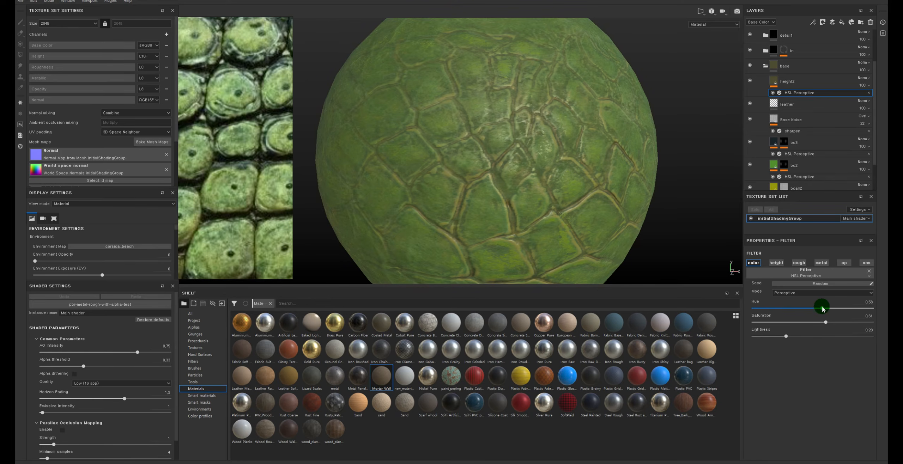
Step: Compare the green surface with the HSL-adjusted height2 layer hidden and shown
click(754, 80)
click(753, 81)
click(753, 80)
click(753, 80)
click(753, 80)
click(753, 80)
alt+right_drag(637, 155, 512, 60)
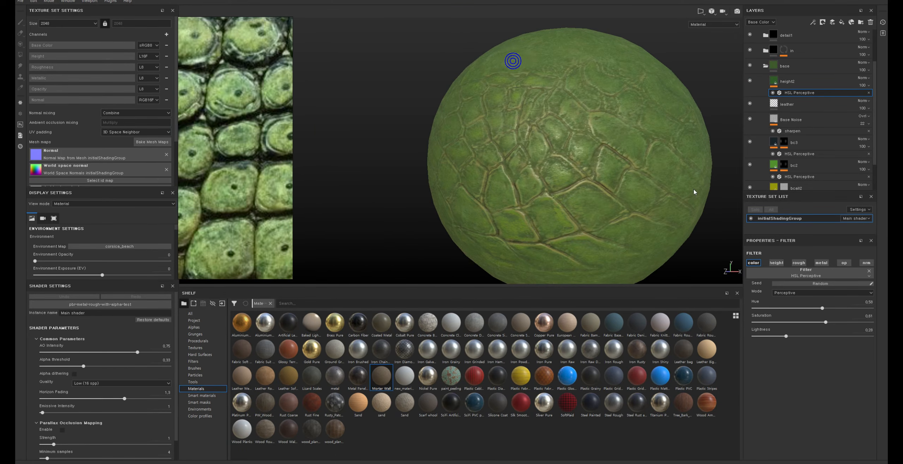
Step: Lower the height2 layer's Base Color opacity to 16 and turn off its rough channel
click(778, 78)
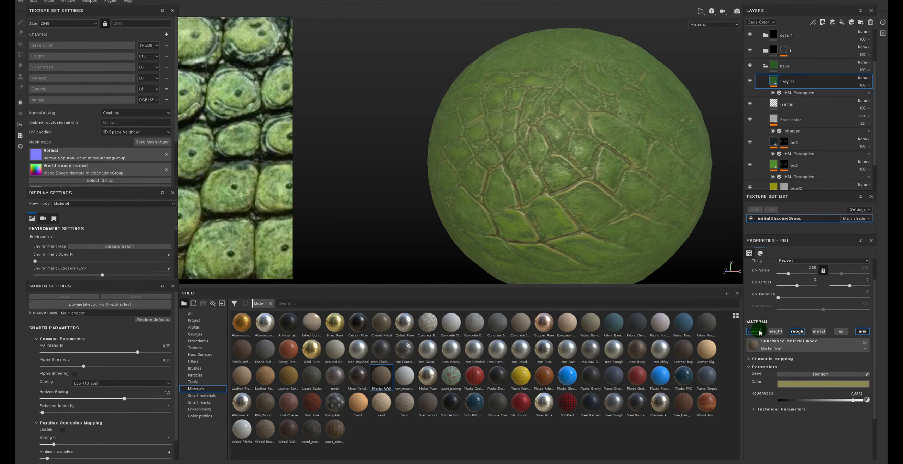
click(863, 87)
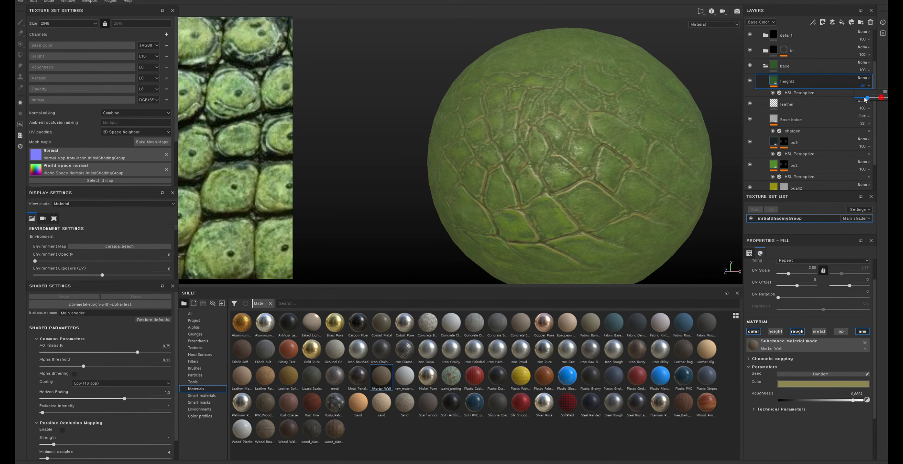
drag(885, 98, 861, 93)
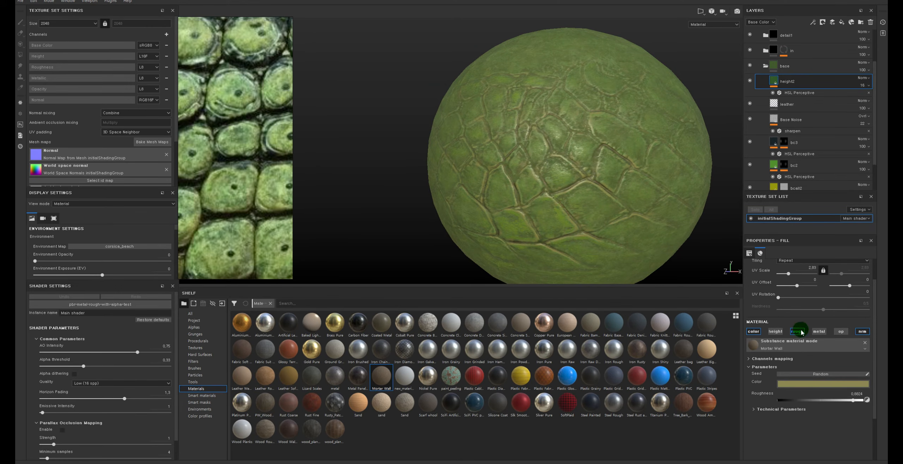
alt+drag(618, 205, 630, 181)
key(f)
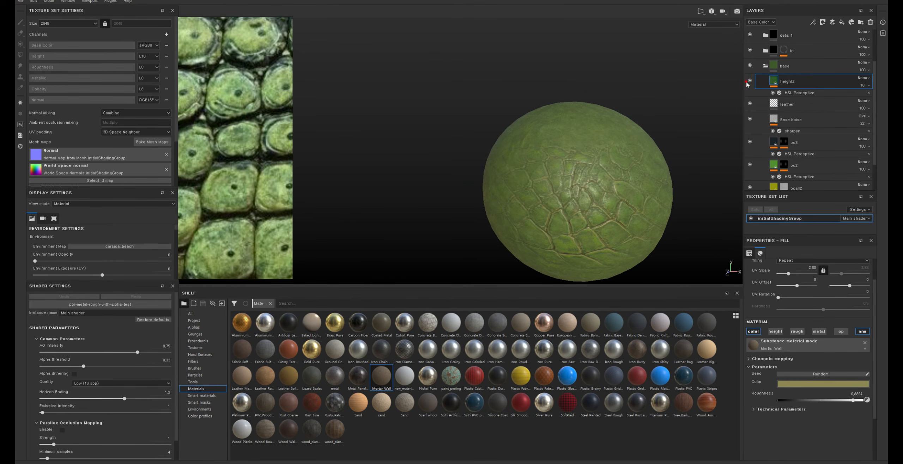
Step: Compare the scales up close with the height2 layer's normal channel off and on
scroll(578, 169, up, 3)
alt+middle_drag(565, 176, 563, 127)
alt+drag(562, 127, 574, 117)
scroll(574, 116, up, 4)
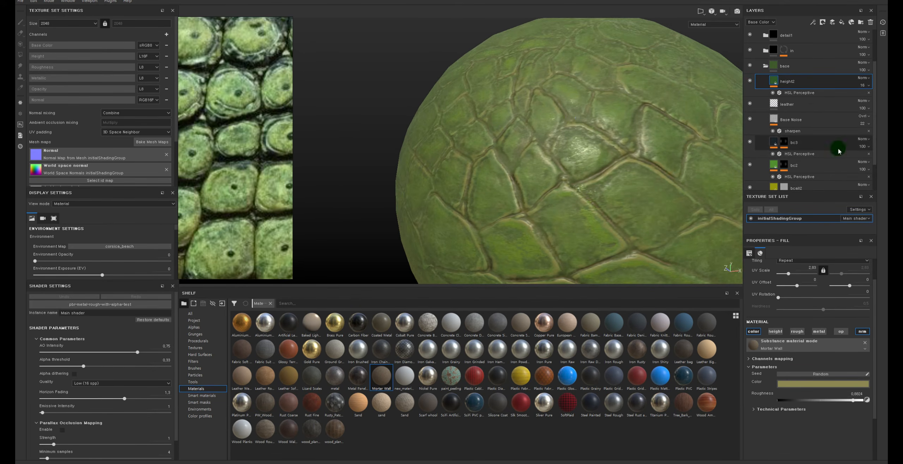
click(866, 331)
click(866, 331)
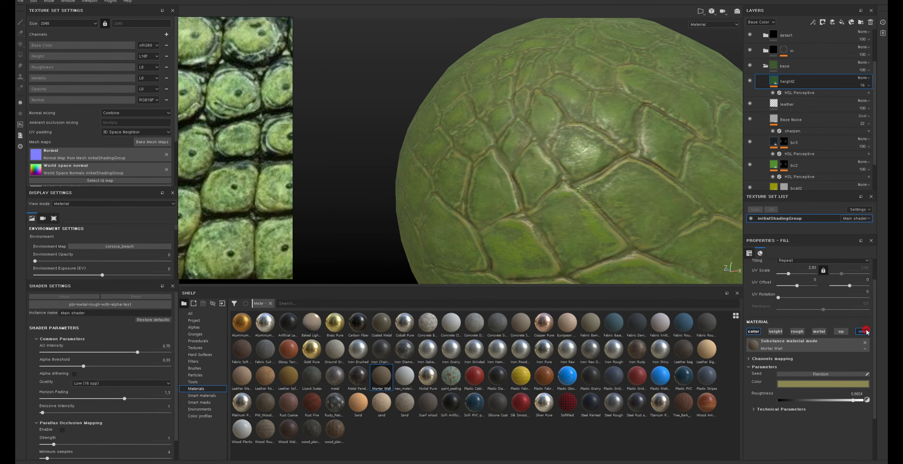
click(867, 331)
click(866, 331)
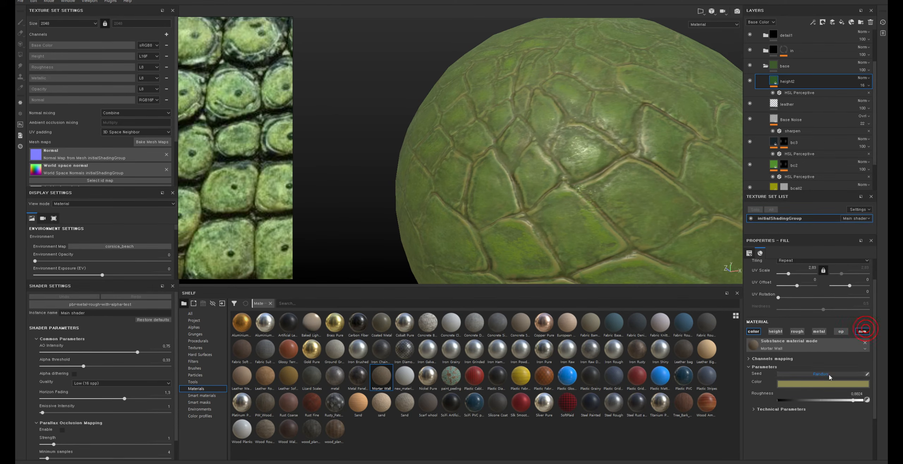
Step: Set the Mortar Wall material's Normal Intensity to about 2.19 on the height2 layer and inspect the effect on the sphere
click(786, 413)
scroll(810, 414, down, 2)
mouse_move(780, 365)
mouse_down()
mouse_move(852, 366)
mouse_move(774, 365)
mouse_move(783, 365)
mouse_up()
scroll(313, 120, down, 3)
alt+drag(559, 121, 415, 115)
mouse_move(617, 125)
alt+right_down()
mouse_move(548, 83)
mouse_move(618, 109)
alt+right_up()
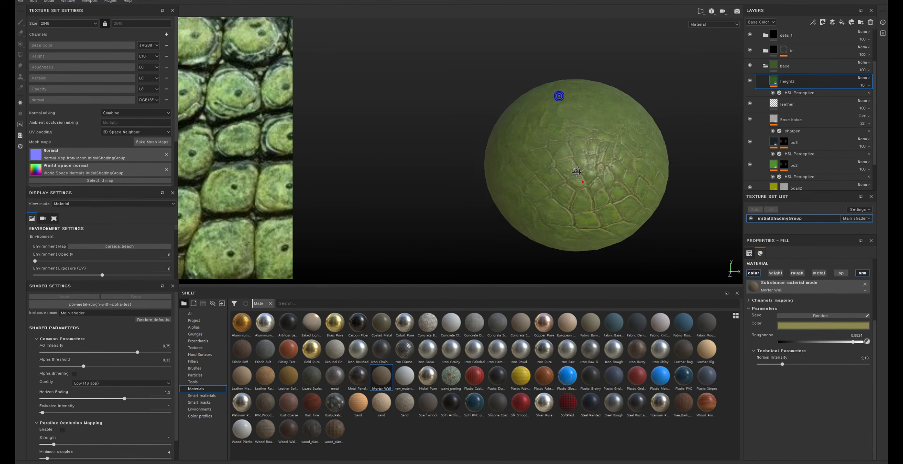
ctrl+alt+drag(582, 181, 587, 157)
alt+right_drag(578, 135, 624, 193)
alt+drag(615, 190, 598, 206)
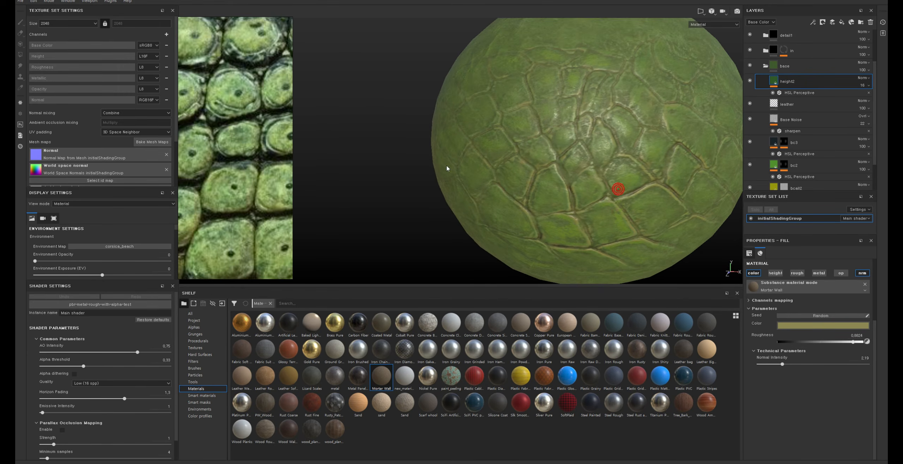
Step: Bring the pale crocodile skin photo into view on the reference board
click(247, 145)
scroll(248, 146, down, 8)
mouse_move(253, 113)
middle_down()
mouse_move(224, 178)
mouse_move(229, 207)
mouse_move(245, 63)
middle_up()
scroll(242, 147, up, 6)
mouse_move(248, 205)
middle_down()
mouse_move(251, 114)
mouse_move(254, 143)
middle_up()
Step: Examine the sphere's scales and creases from several sides, distances and lighting directions beside the crocodile skin reference
alt+drag(579, 163, 687, 148)
alt+right_drag(696, 144, 419, 127)
alt+drag(426, 127, 631, 148)
mouse_move(456, 147)
alt+mouse_down()
mouse_move(374, 139)
mouse_move(469, 123)
mouse_move(395, 188)
alt+mouse_up()
shift+right_drag(394, 191, 457, 267)
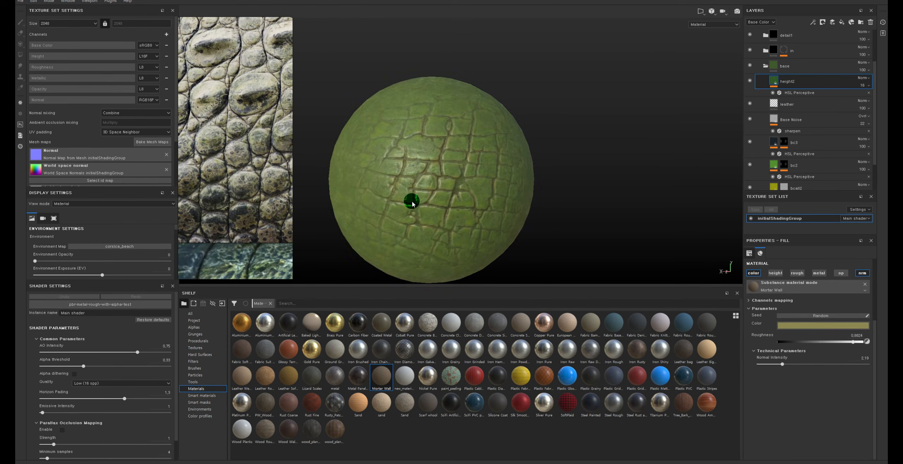
alt+drag(427, 202, 474, 101)
alt+right_drag(473, 101, 501, 88)
alt+middle_drag(473, 99, 466, 143)
alt+right_drag(489, 97, 561, 118)
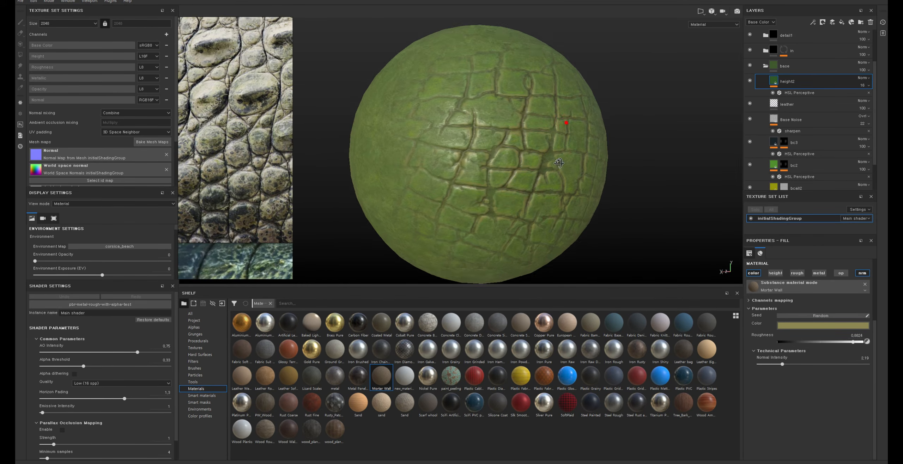
alt+middle_drag(561, 118, 565, 110)
alt+drag(681, 138, 608, 125)
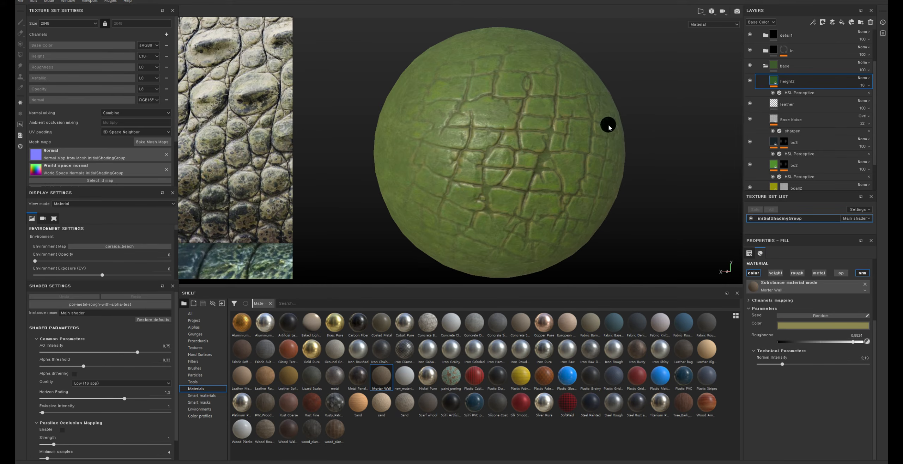
alt+right_drag(520, 146, 490, 205)
alt+drag(490, 204, 500, 205)
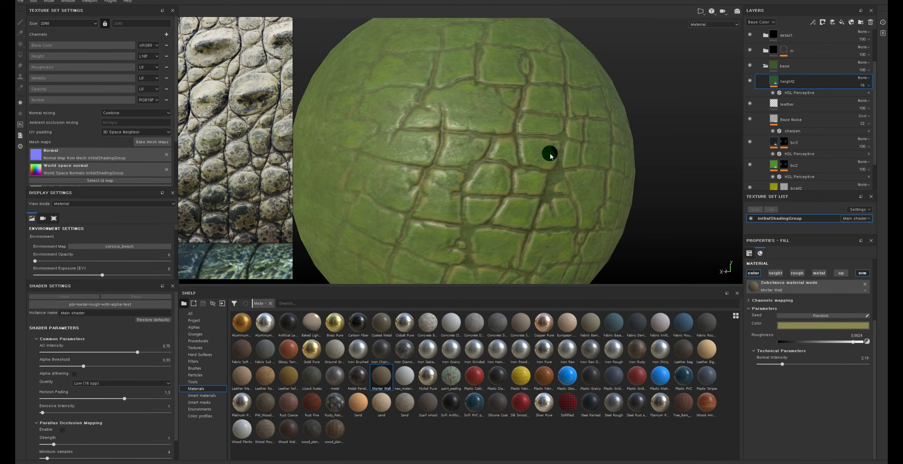
alt+right_drag(609, 176, 552, 172)
alt+drag(490, 130, 533, 180)
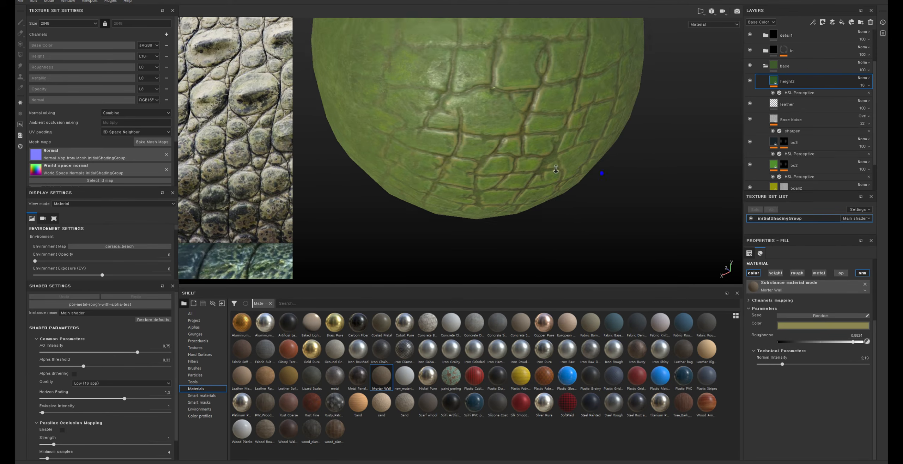
alt+right_drag(602, 174, 383, 157)
alt+drag(382, 157, 472, 135)
alt+middle_drag(440, 204, 459, 161)
shift+right_drag(427, 169, 532, 173)
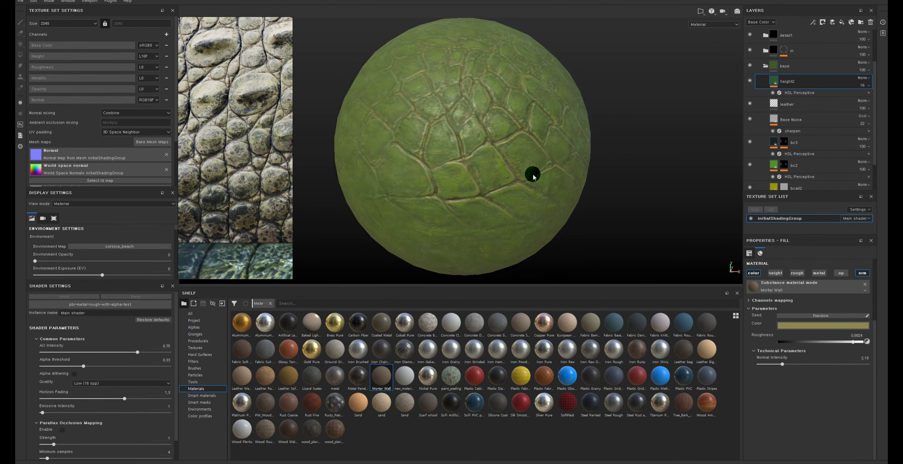
Step: Collapse the inner base group and examine the finished scales close up
click(765, 66)
alt+drag(468, 65, 471, 86)
alt+right_drag(469, 87, 476, 88)
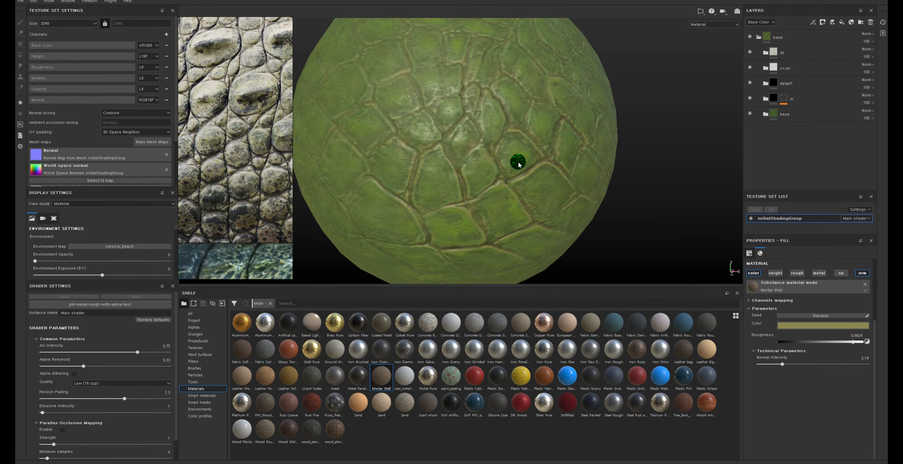
scroll(519, 163, up, 2)
scroll(520, 164, down, 2)
alt+drag(570, 130, 540, 135)
Step: Expand the curvature and occlusion group and show the mask effects of its upper layer and of the in group
click(750, 67)
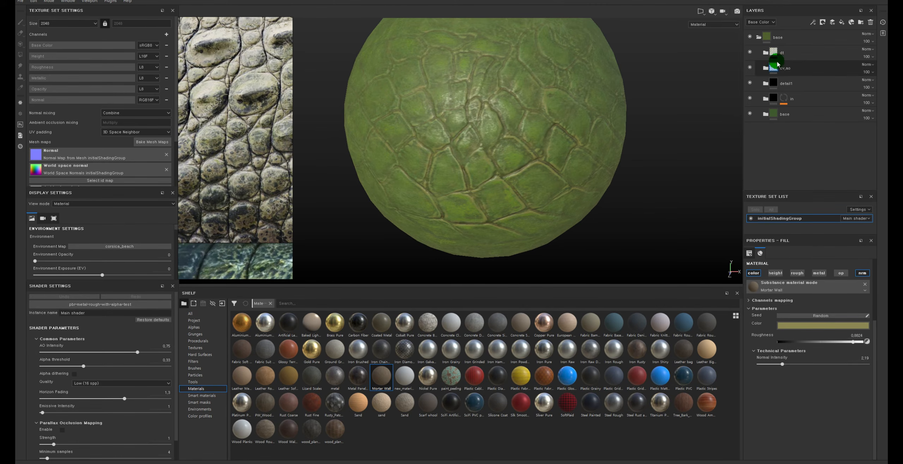
click(765, 68)
click(784, 84)
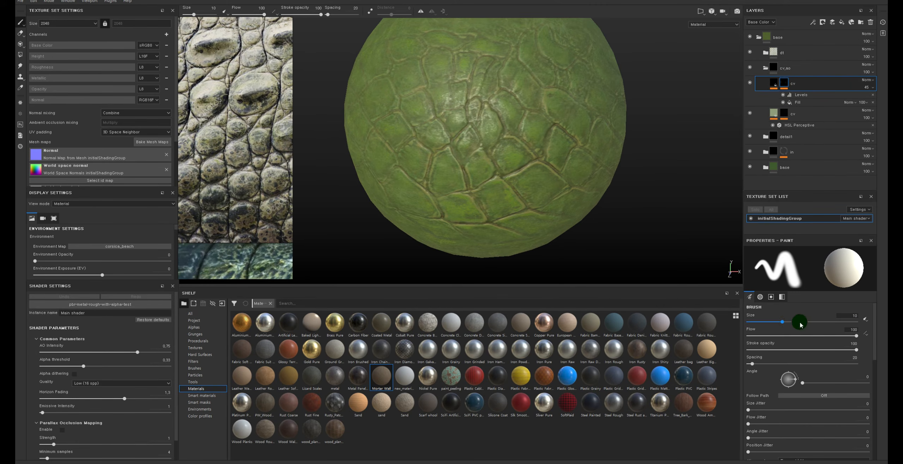
click(789, 160)
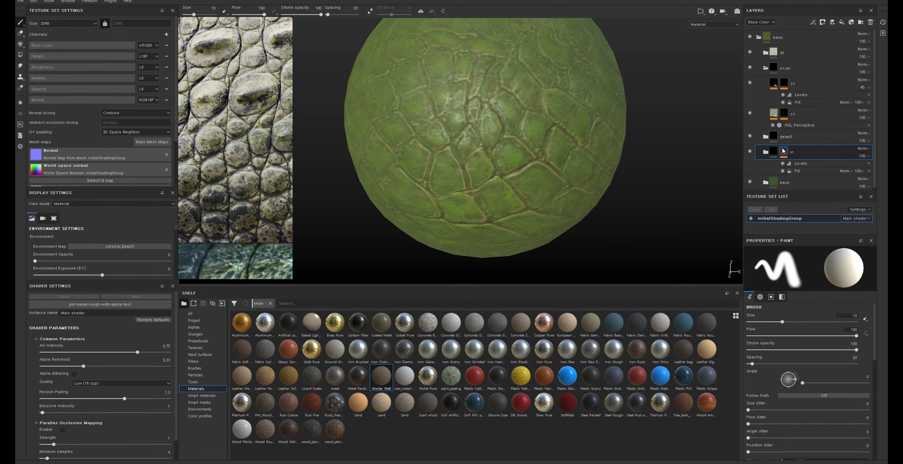
Step: Expand the topmost detail subgroup and open the Grunge Rough Dirty fill in the mask of its dt3 layer
click(765, 52)
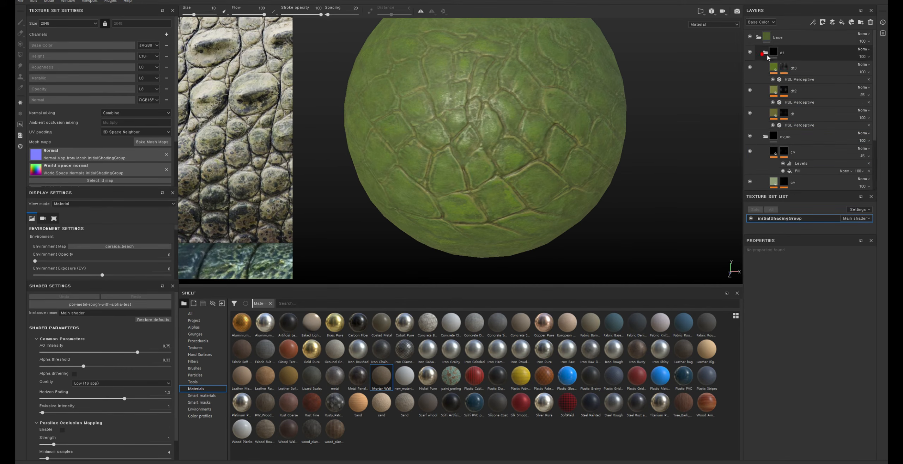
click(784, 68)
click(804, 80)
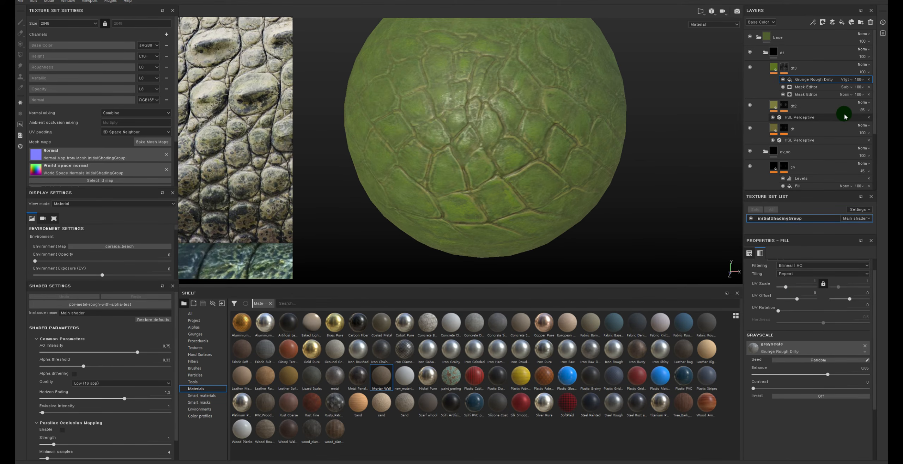
Step: Collapse the d1 detail group and then the whole top-level base group
click(765, 52)
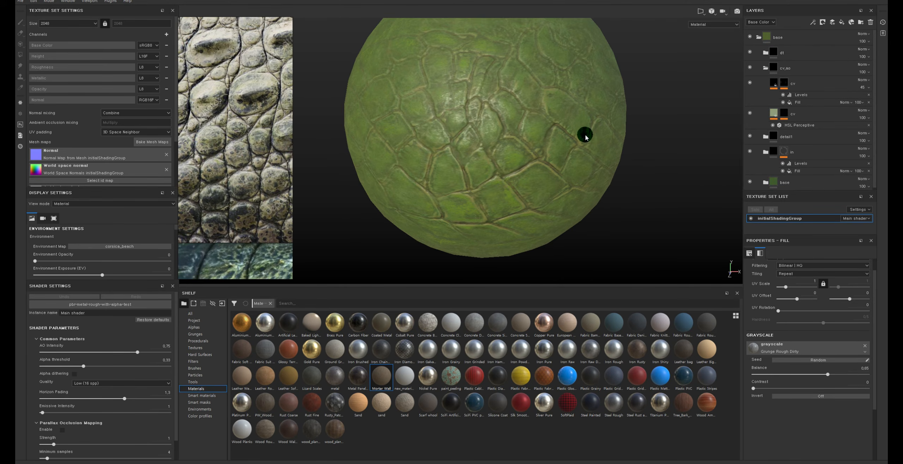
alt+drag(514, 132, 550, 117)
alt+middle_drag(528, 123, 555, 124)
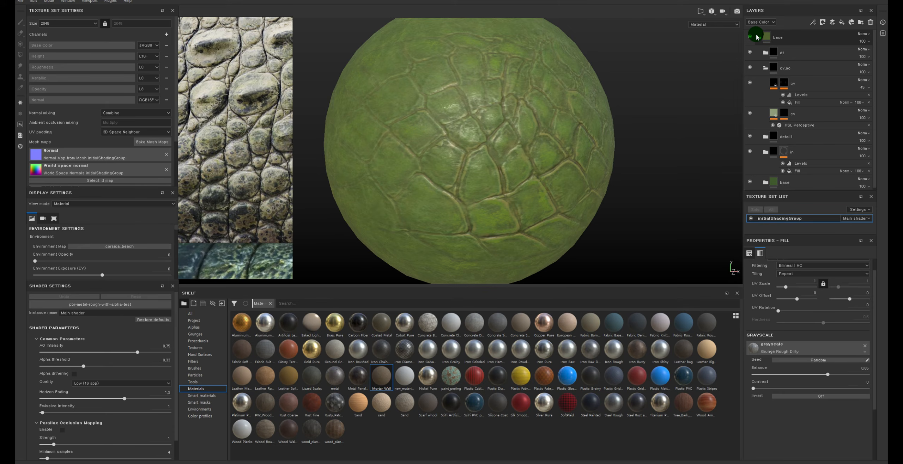
click(756, 38)
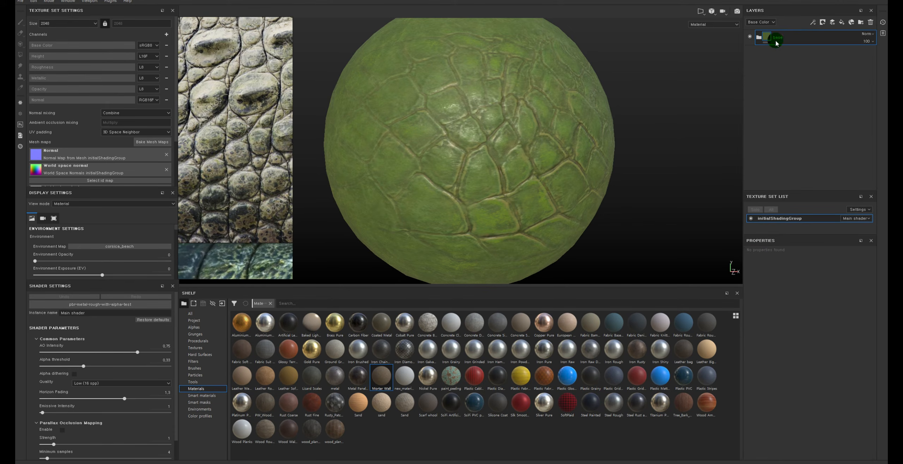
Step: Rename the top-level base group as zbmand_scale
double_click(778, 37)
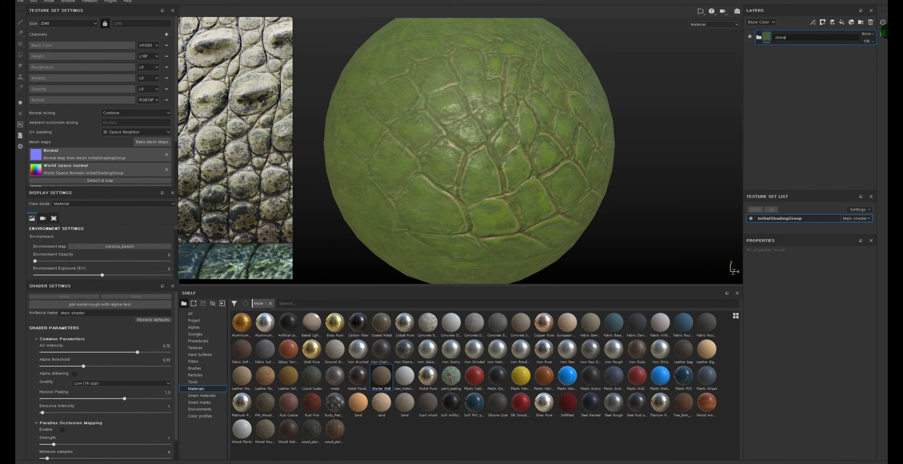
key(Return)
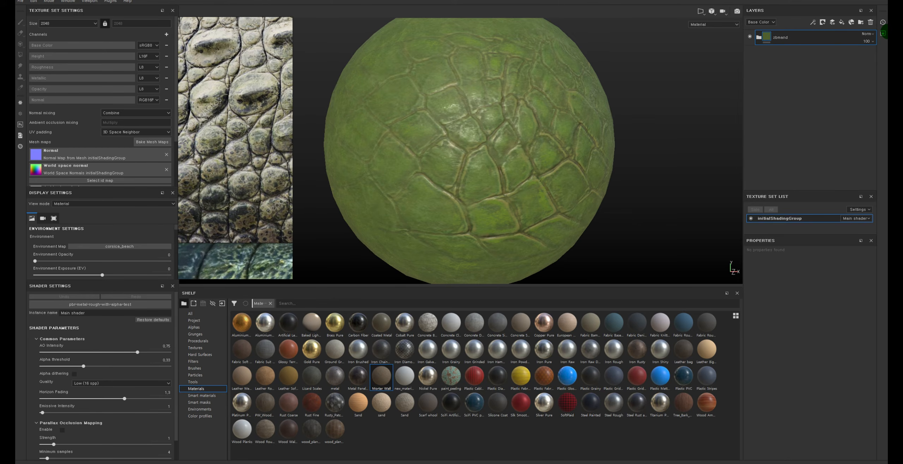
double_click(795, 37)
click(797, 38)
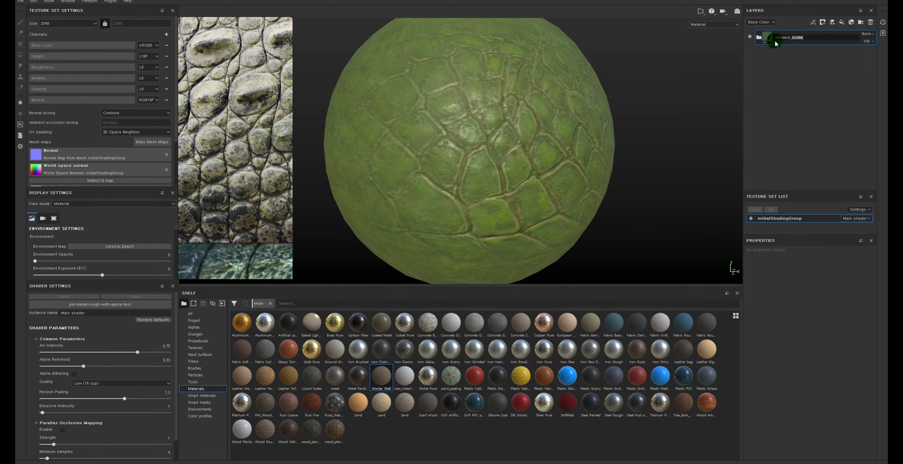
click(770, 62)
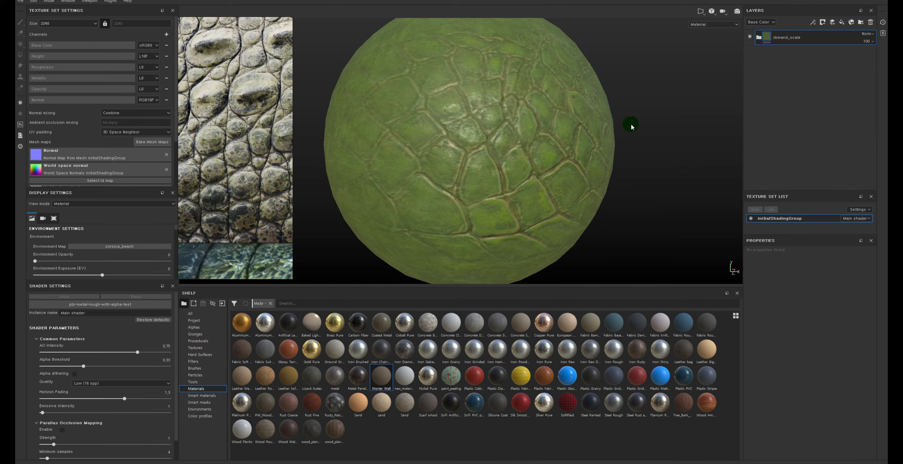
Step: Create a smart material from the zbmand_scale group and check its preview beside the textured sphere
double_click(791, 38)
right_click(783, 37)
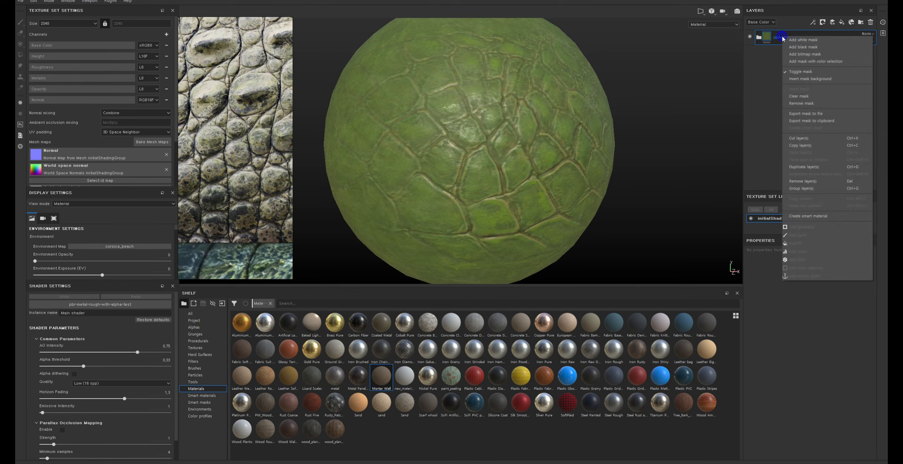
click(816, 216)
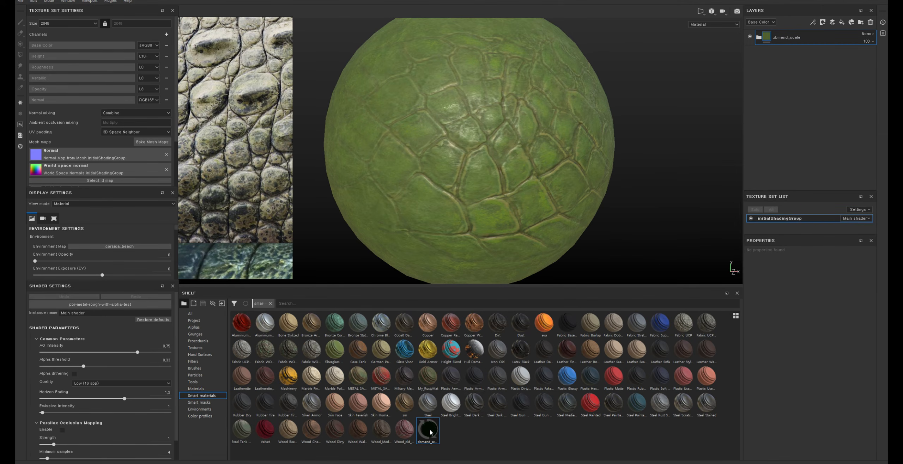
mouse_move(430, 429)
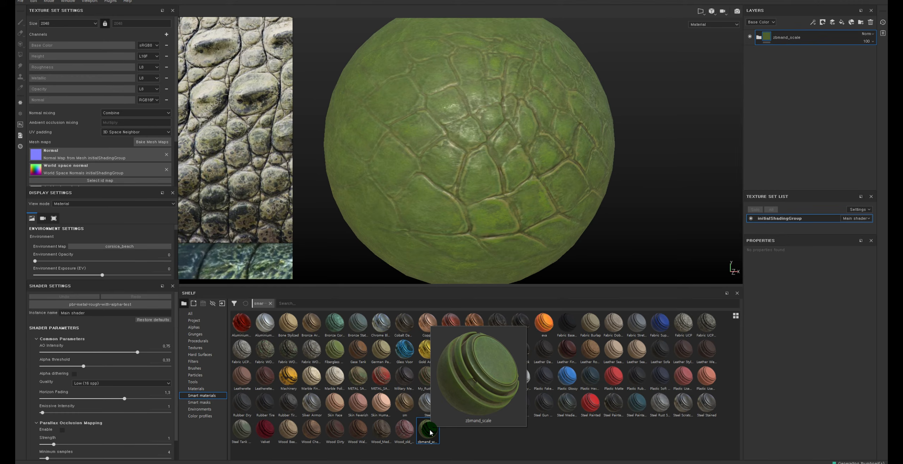
mouse_move(429, 429)
mouse_down()
mouse_move(512, 210)
mouse_move(636, 197)
mouse_up()
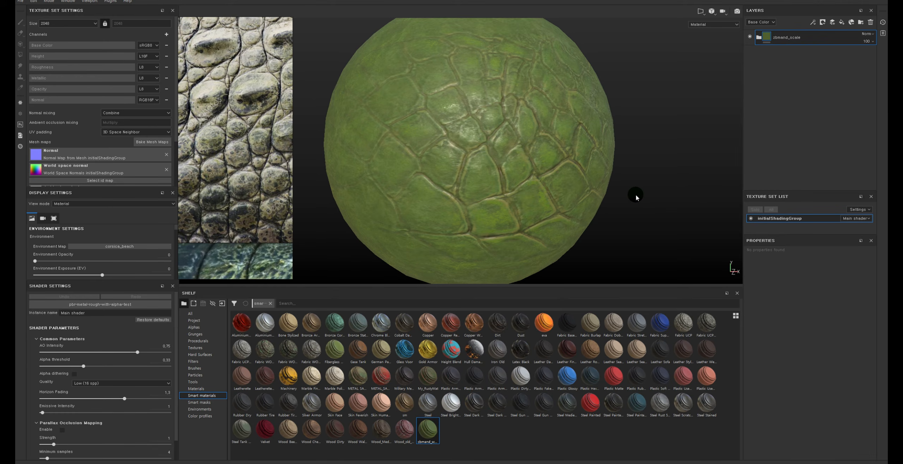
key(alt)
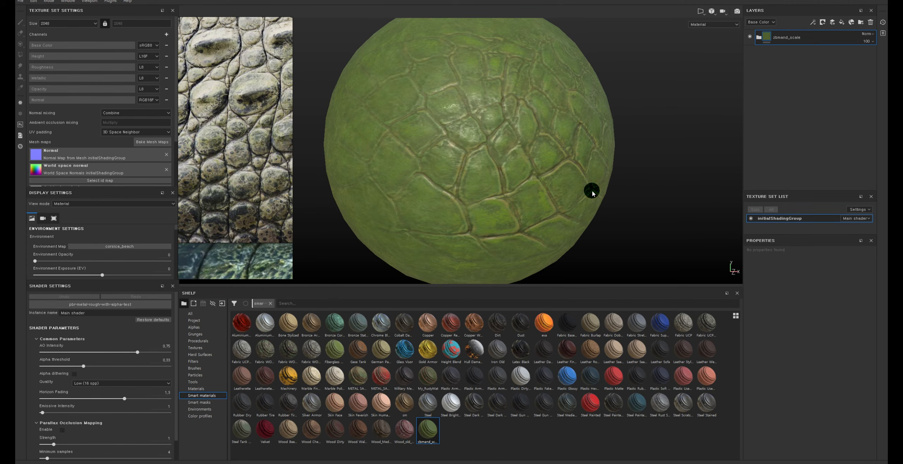
alt+drag(583, 189, 559, 178)
alt+middle_drag(559, 181, 550, 173)
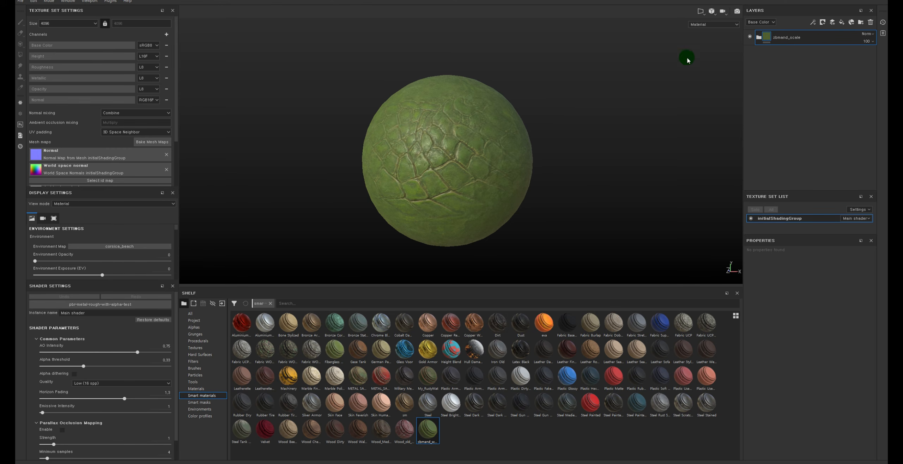
Step: Expand the zbmand_scale group and hide the inner base group and its height2 layer to see their contribution
click(758, 37)
drag(758, 41, 751, 78)
click(750, 77)
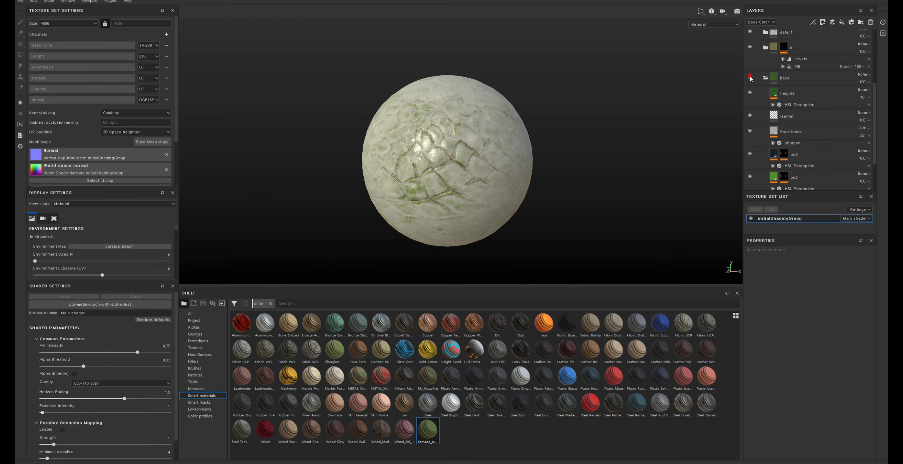
click(750, 77)
click(750, 77)
click(787, 93)
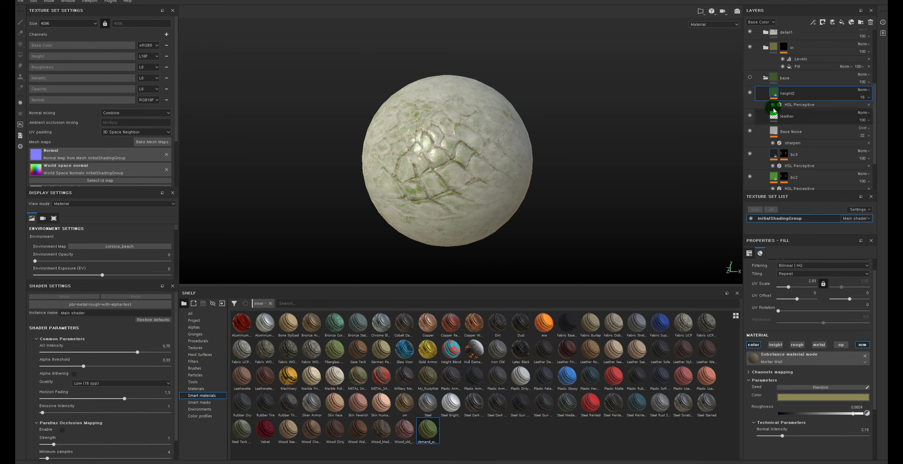
click(751, 92)
Step: Set the texture set size to 2048 and show the inner base group and its height2 layer again
click(71, 23)
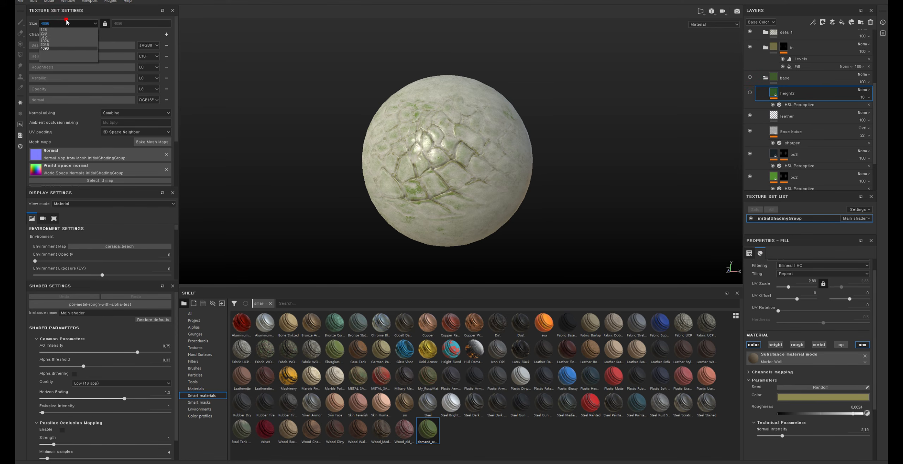
click(59, 45)
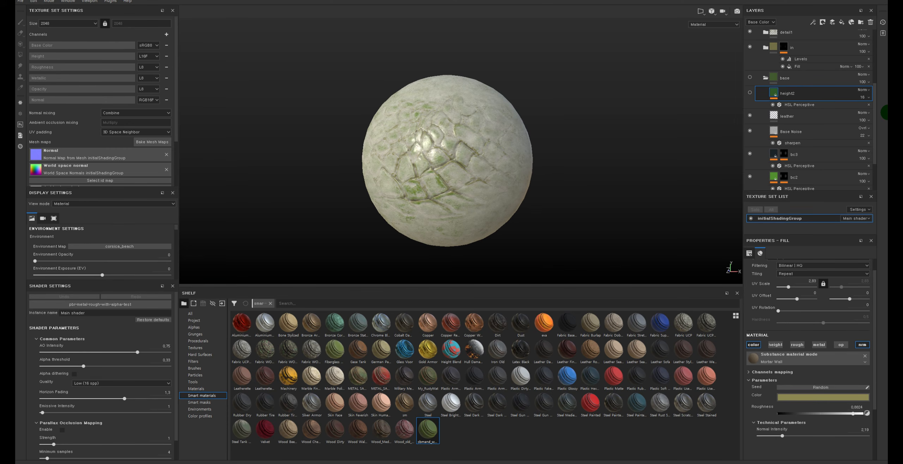
click(763, 83)
click(750, 77)
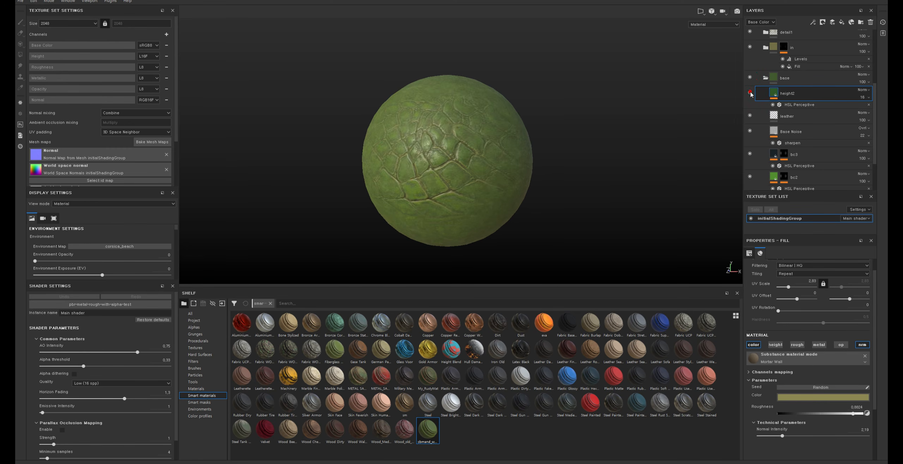
Step: Add a paint layer above height2 in the inner base group, with Passthrough blending and the name col++
click(831, 23)
click(833, 24)
click(863, 90)
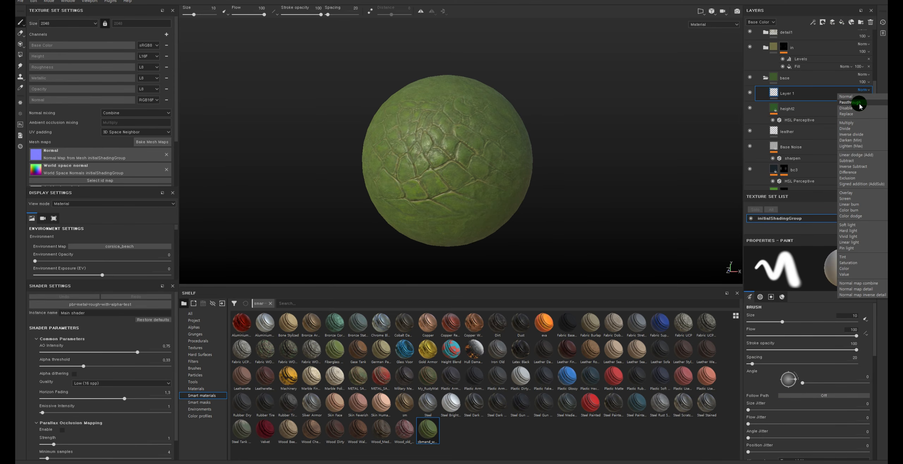
click(859, 103)
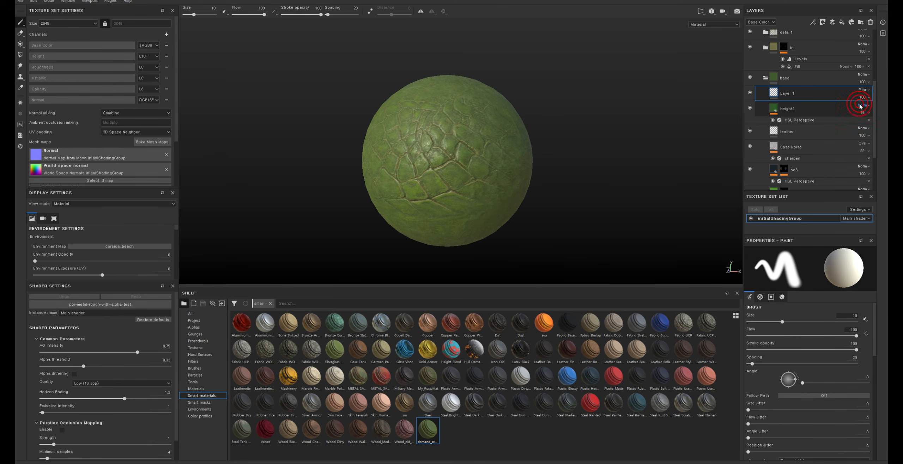
double_click(783, 94)
text(col++)
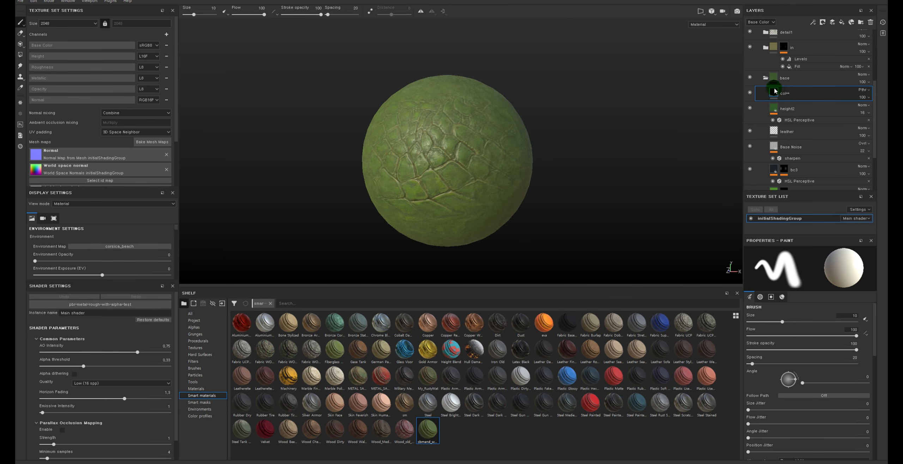
Step: Add an HSL Perceptive filter to the col++ layer
right_click(773, 87)
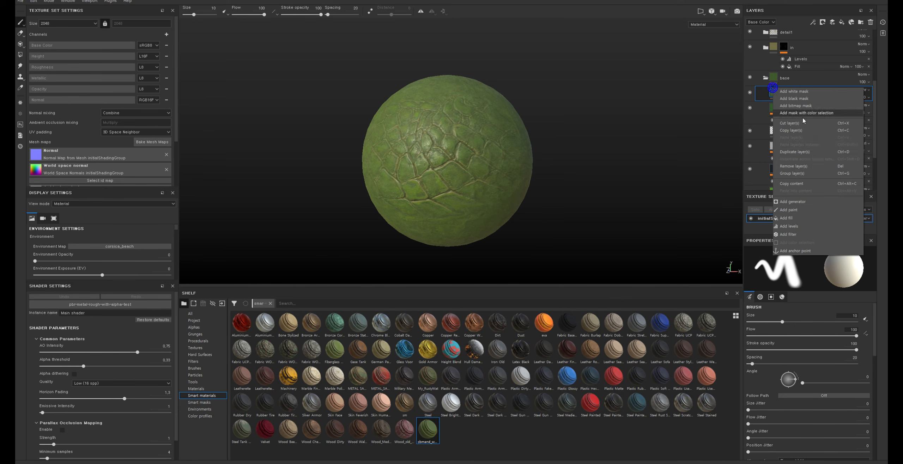
click(792, 234)
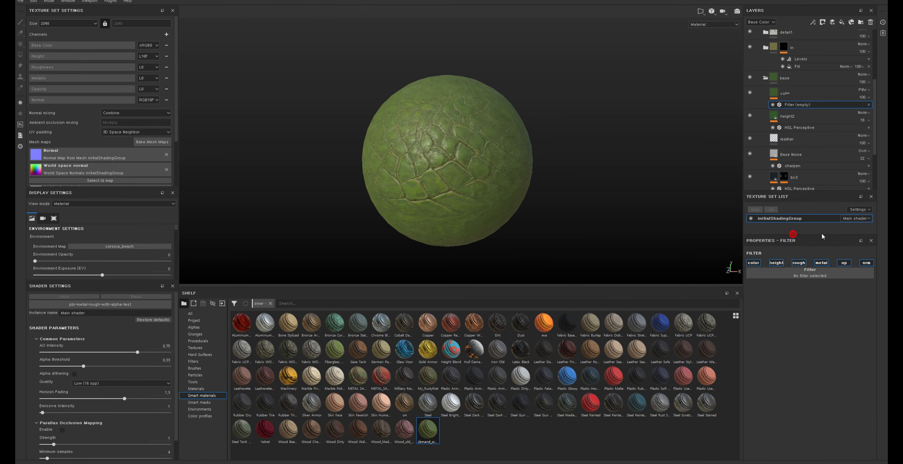
click(825, 284)
click(800, 358)
Step: Try a color adjustment in the col++ layer's HSL Perceptive filter and undo it
alt+right_drag(615, 93, 626, 141)
mouse_move(812, 337)
mouse_down()
mouse_move(802, 337)
mouse_move(824, 337)
mouse_move(814, 323)
mouse_move(838, 323)
mouse_move(794, 323)
mouse_move(812, 308)
mouse_move(800, 309)
mouse_move(835, 310)
mouse_up()
key(ctrl+z)
key(ctrl+z)
Step: Move the col++ layer to the top of the zbmand_scale group, above the d1 group
click(789, 99)
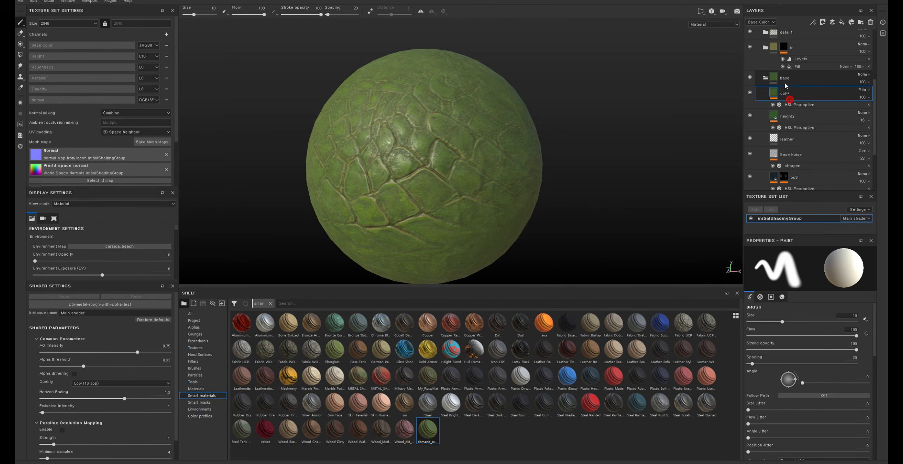
click(750, 93)
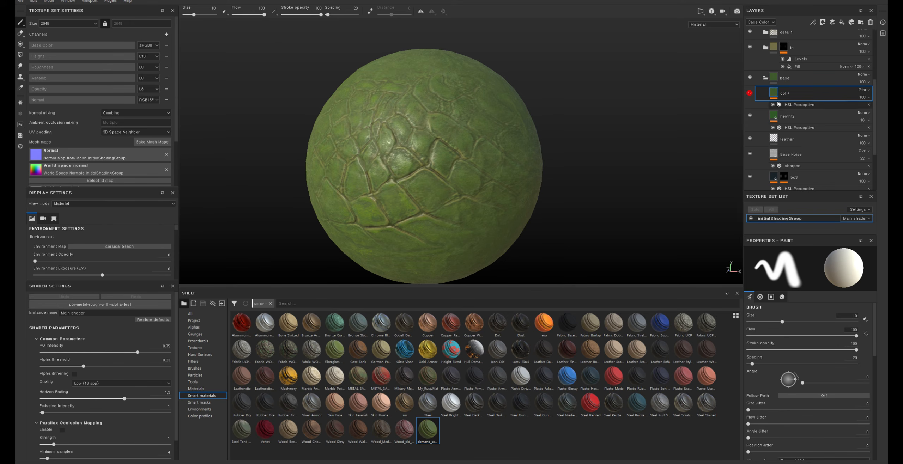
drag(778, 103, 775, 53)
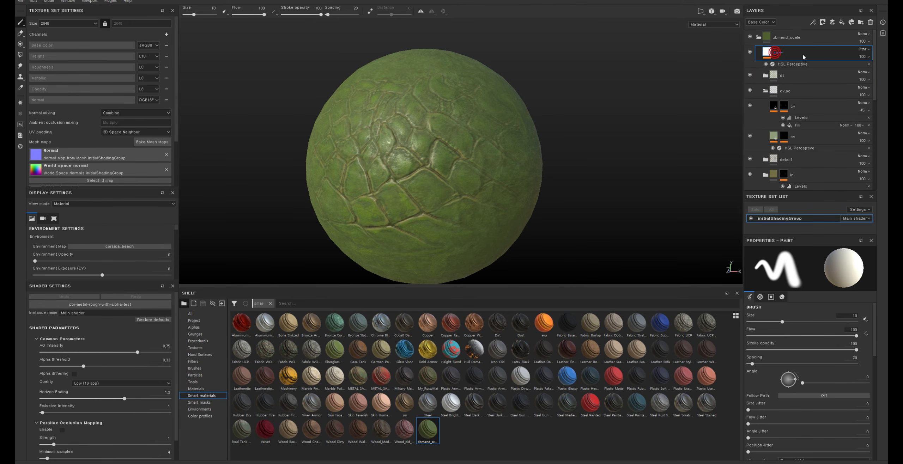
Step: Set the hue of the col++ layer's HSL Perceptive filter to about 0.69 to recolor the whole skin blue
click(792, 64)
click(812, 308)
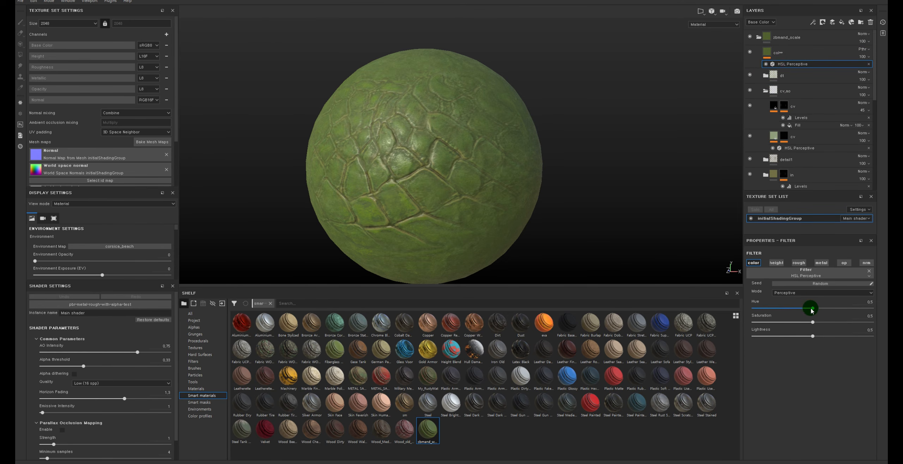
drag(812, 308, 835, 308)
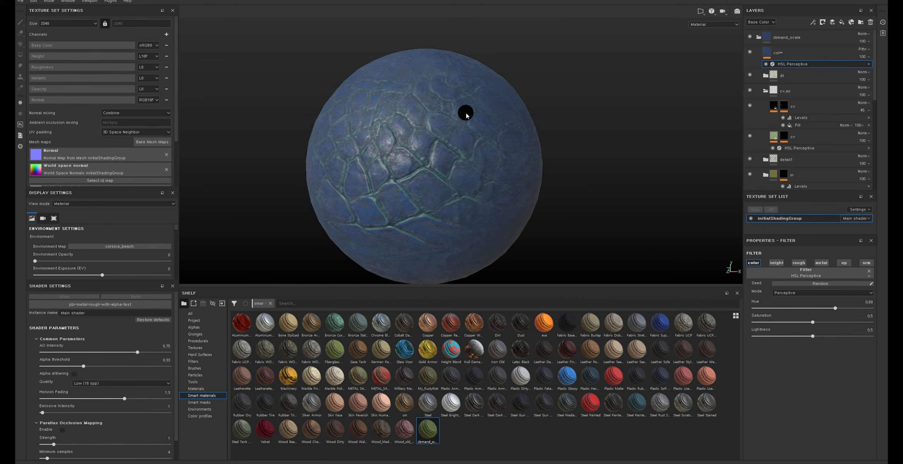
alt+drag(446, 73, 494, 47)
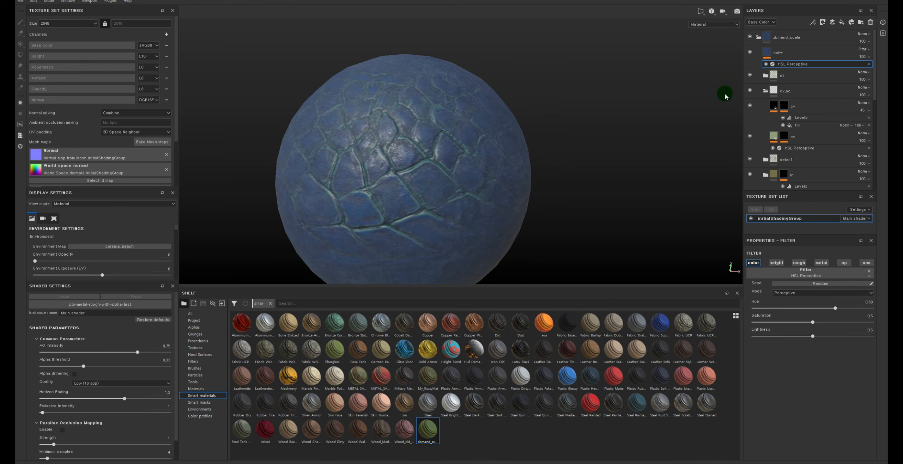
Step: Turn off the HSL Perceptive filter on col++, then collapse and select the zbmand_scale group
click(770, 52)
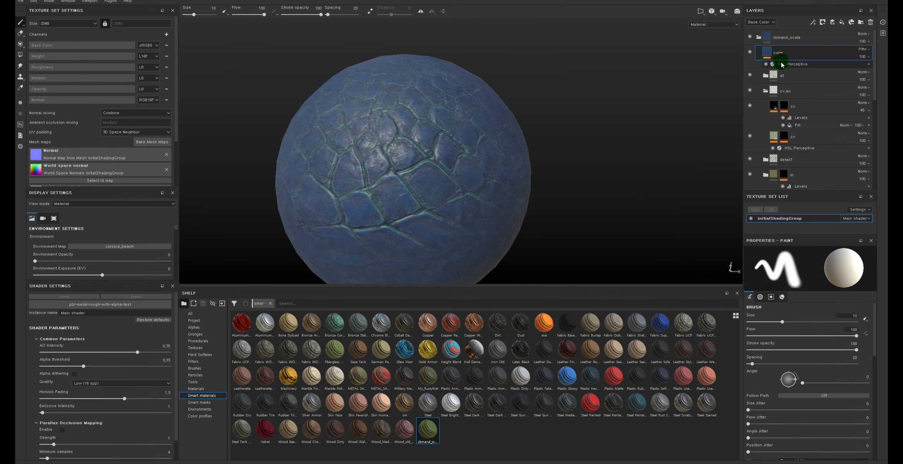
click(766, 63)
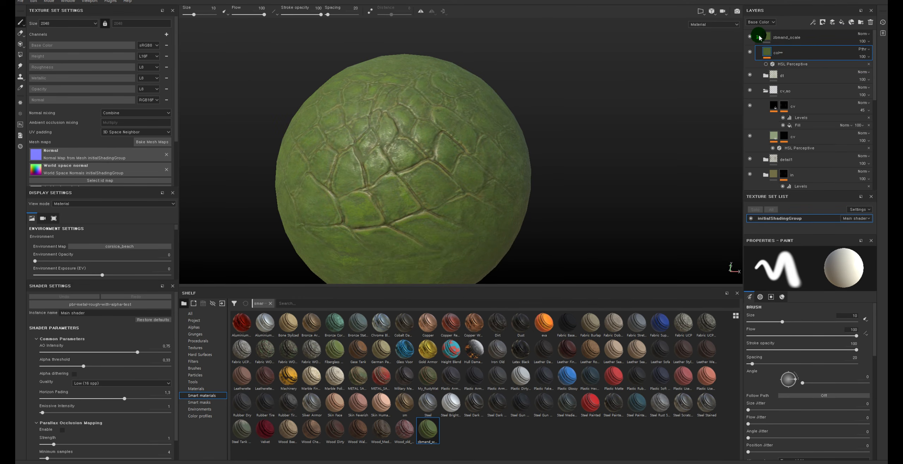
click(759, 37)
click(776, 39)
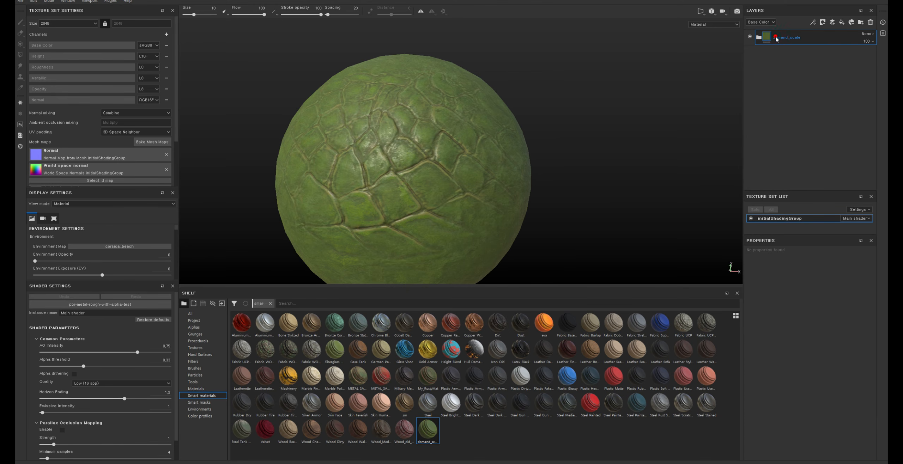